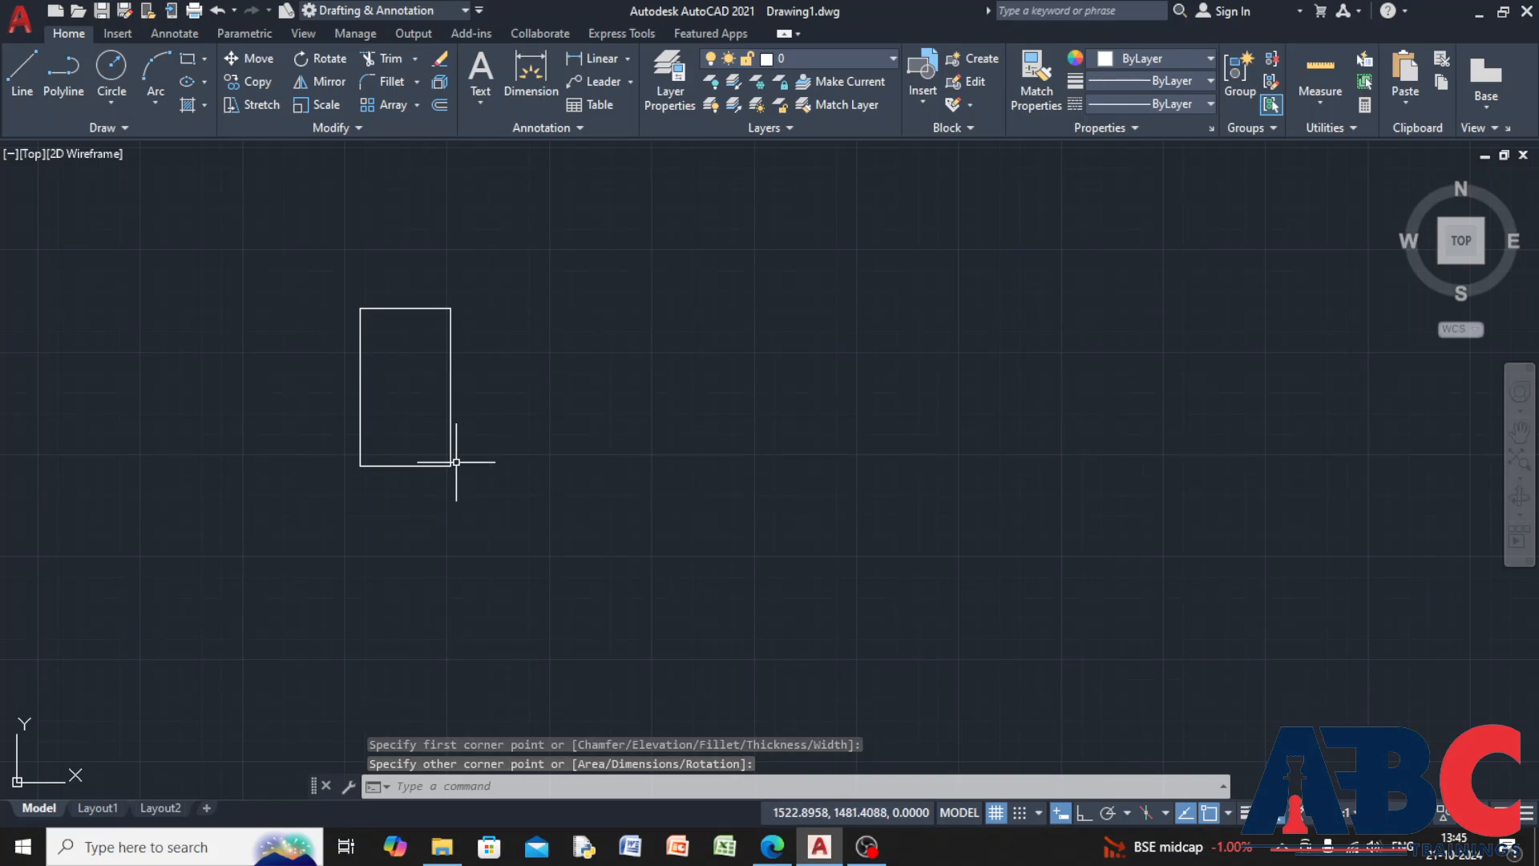
Draw a long, thin horizontal rectangle extending right from the upper-right corner of the existing upright rectangle
{"action": "left_click", "coordinate": [190, 62]}
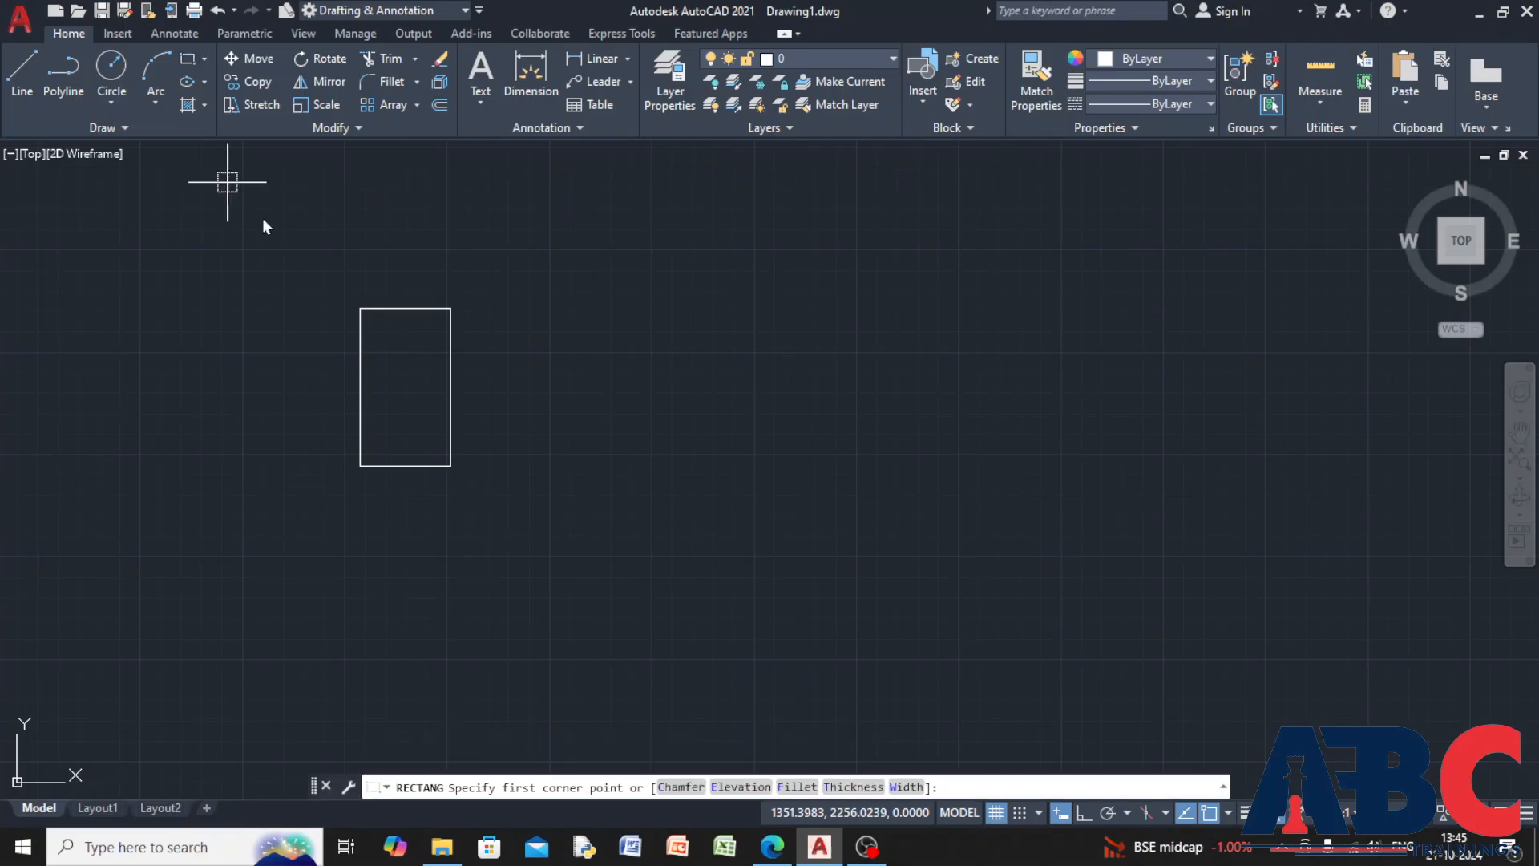
{"action": "left_click", "coordinate": [451, 308]}
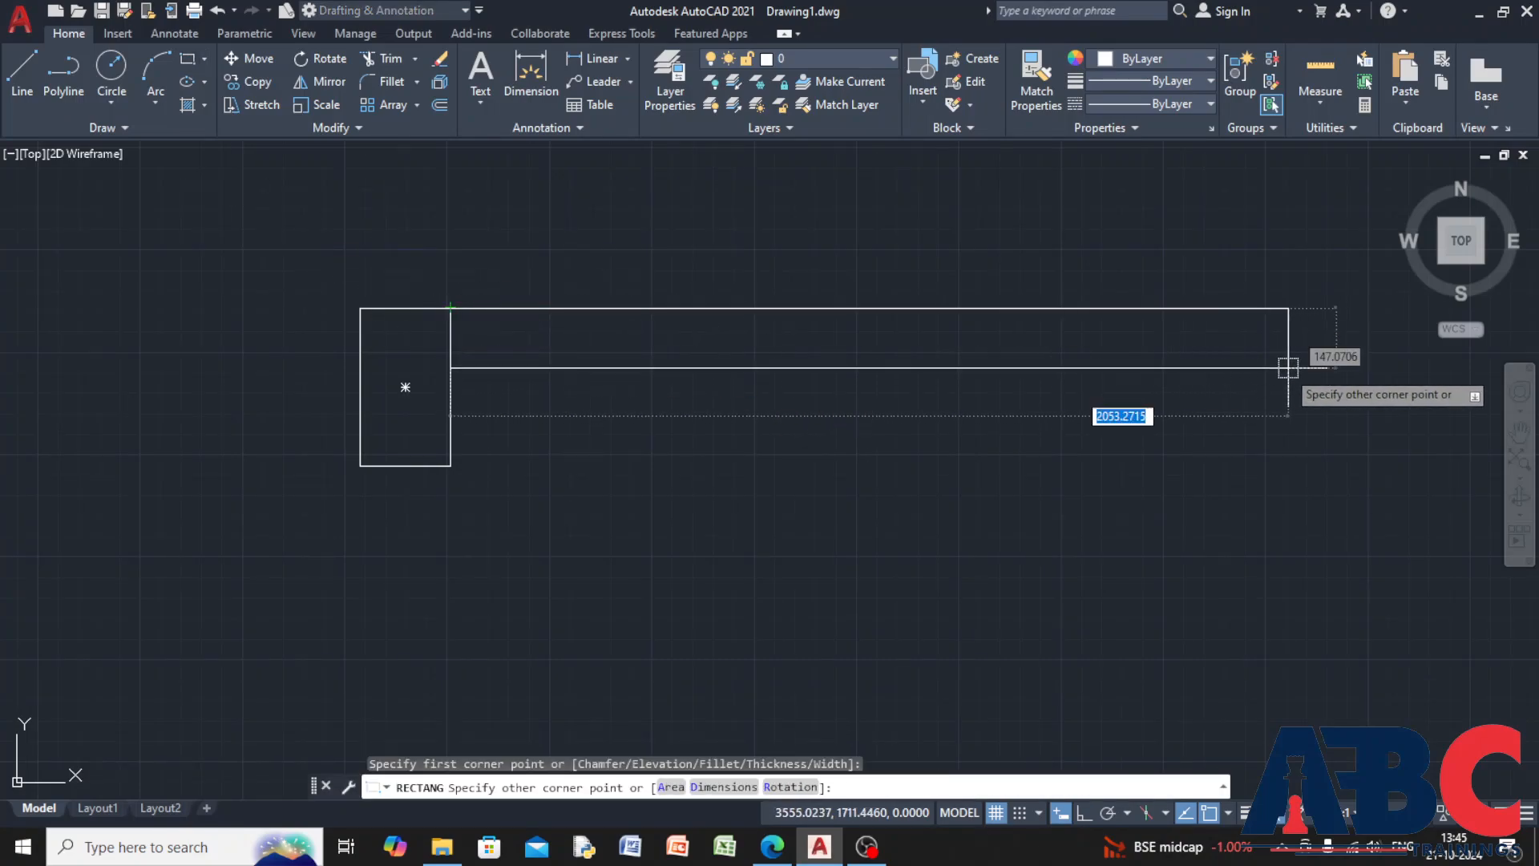
{"action": "scroll", "coordinate": [1089, 402], "scroll_direction": "down", "scroll_amount": 5}
{"action": "scroll", "coordinate": [818, 437], "scroll_direction": "up", "scroll_amount": 5}
{"action": "scroll", "coordinate": [992, 475], "scroll_direction": "down", "scroll_amount": 5}
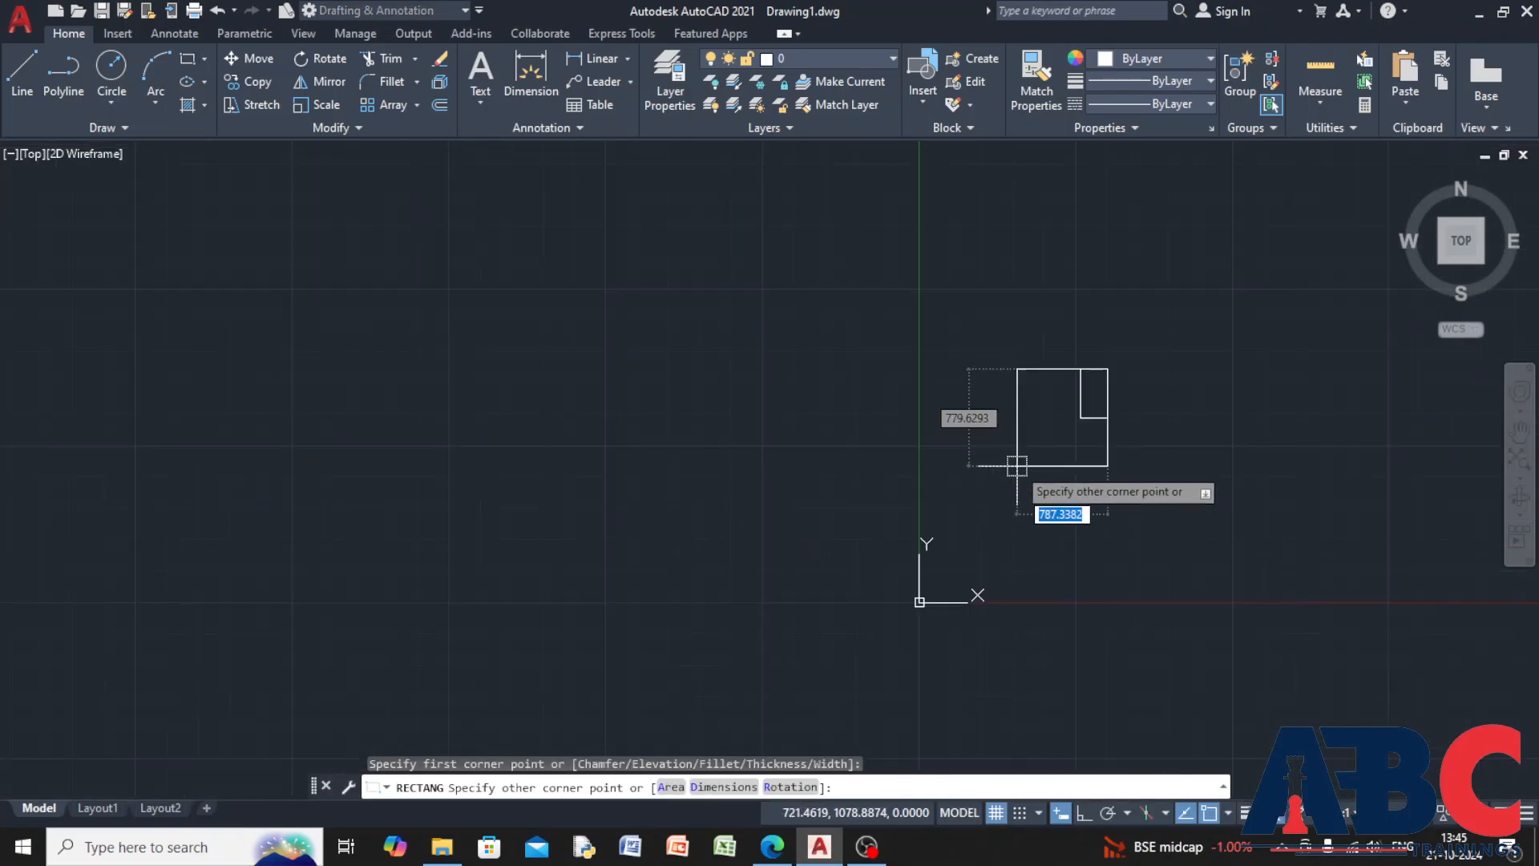
{"action": "scroll", "coordinate": [1237, 378], "scroll_direction": "up", "scroll_amount": 5}
{"action": "middle_click_drag", "start_coordinate": [1221, 379], "coordinate": [898, 449]}
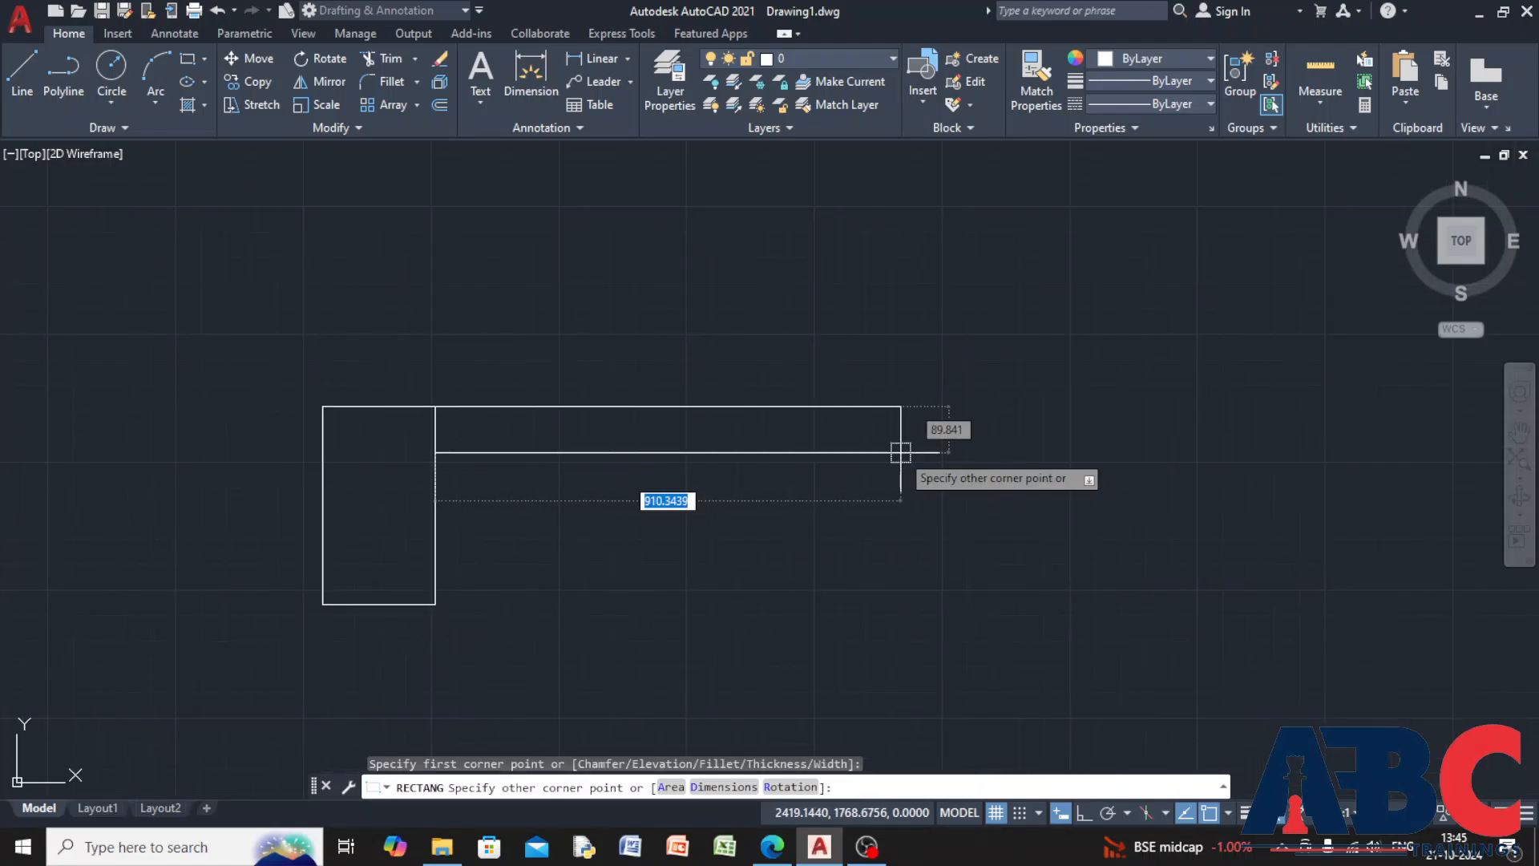
{"action": "left_click", "coordinate": [1093, 450]}
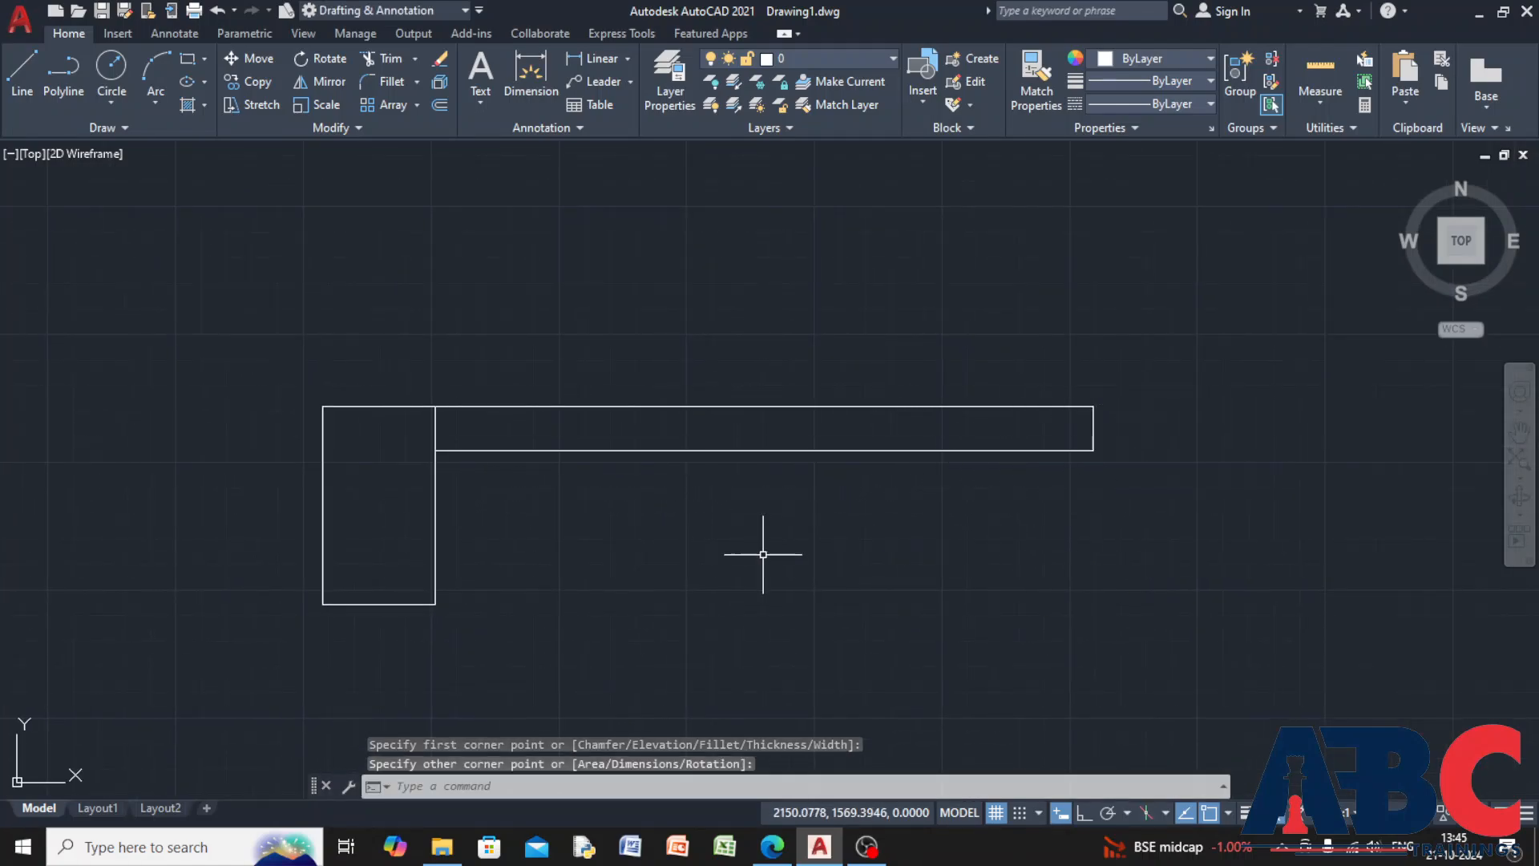
Trim away the overlapping edges of both rectangles where they meet, leaving one continuous L-shaped outline
{"action": "left_click", "coordinate": [896, 626]}
{"action": "left_click", "coordinate": [177, 345]}
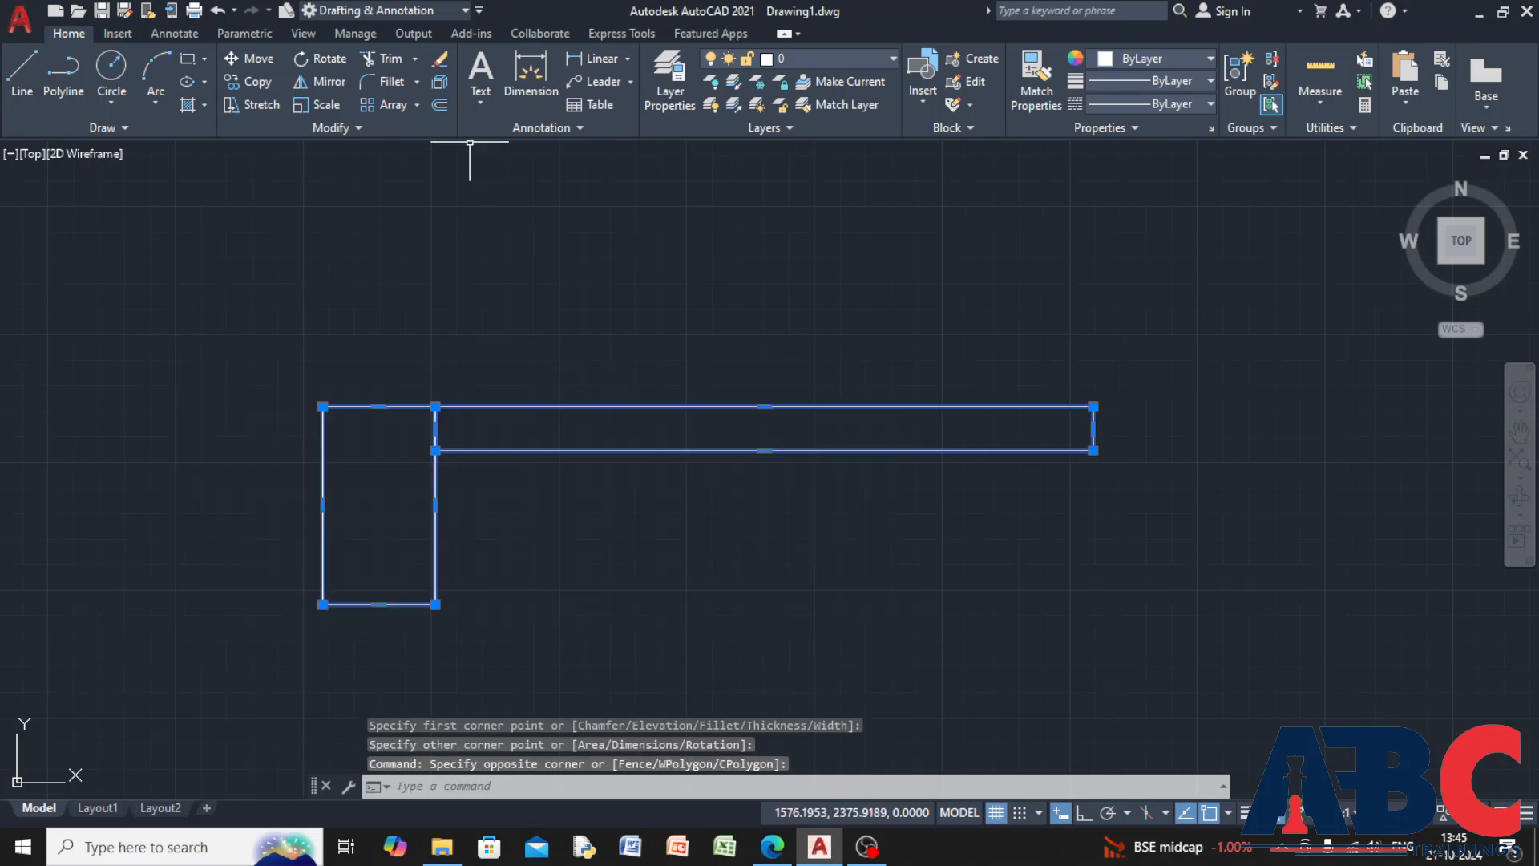
{"action": "left_click", "coordinate": [383, 65]}
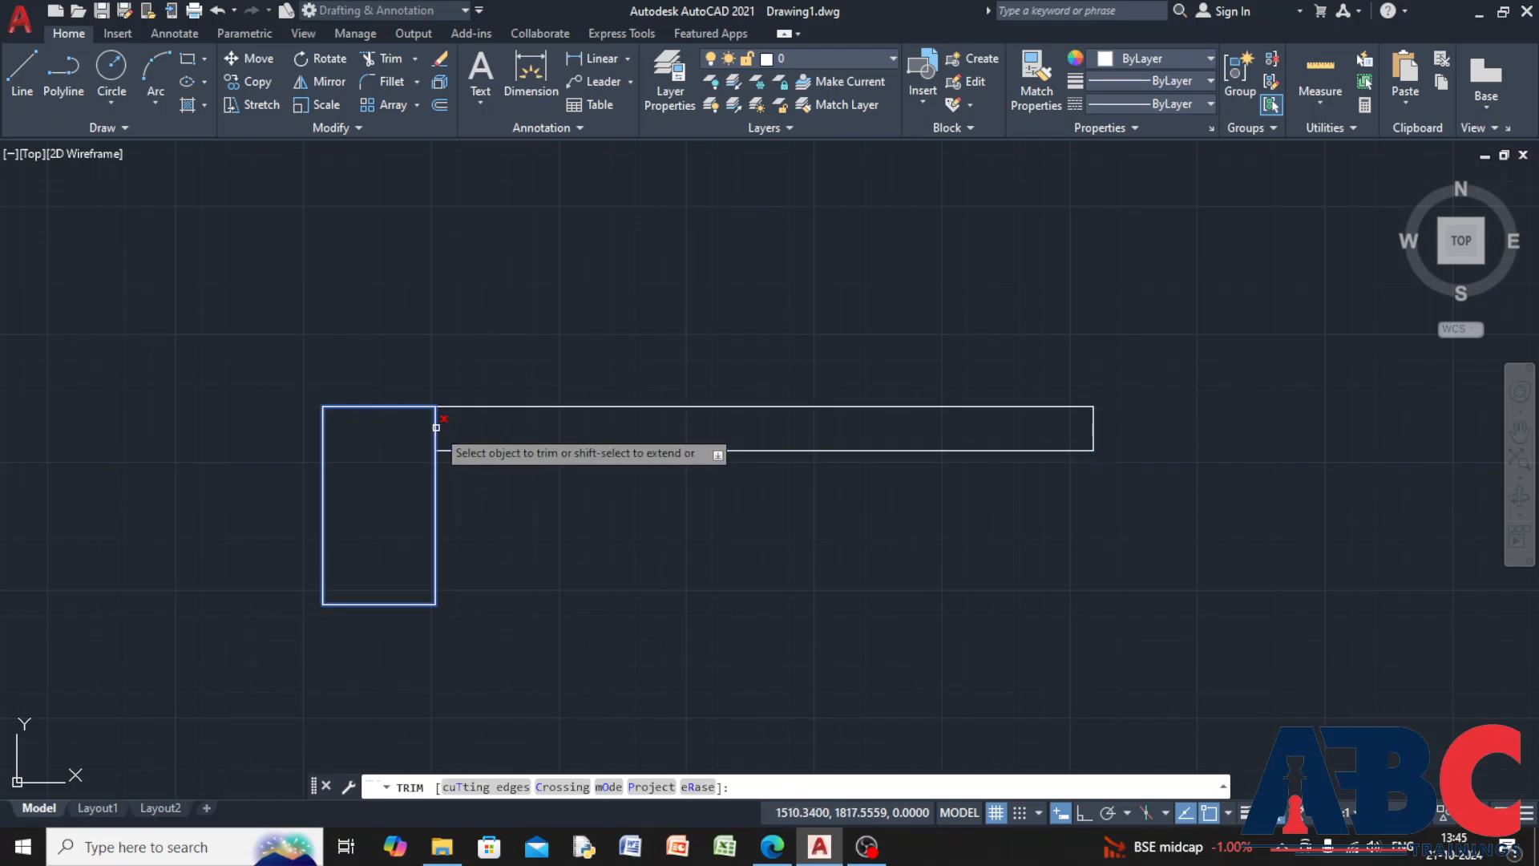
{"action": "left_click", "coordinate": [437, 427]}
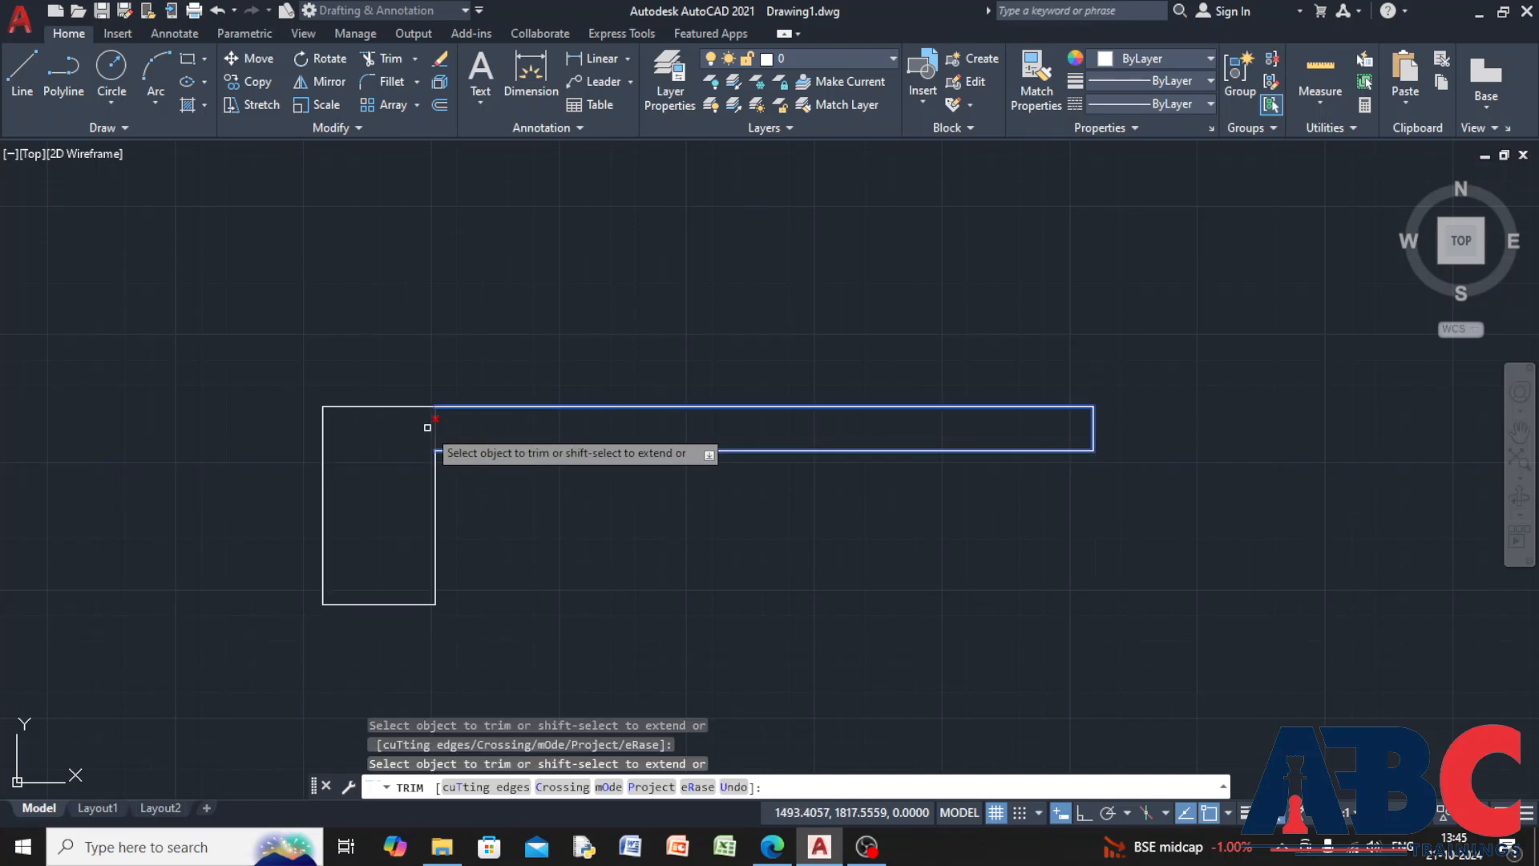
{"action": "left_click", "coordinate": [437, 427]}
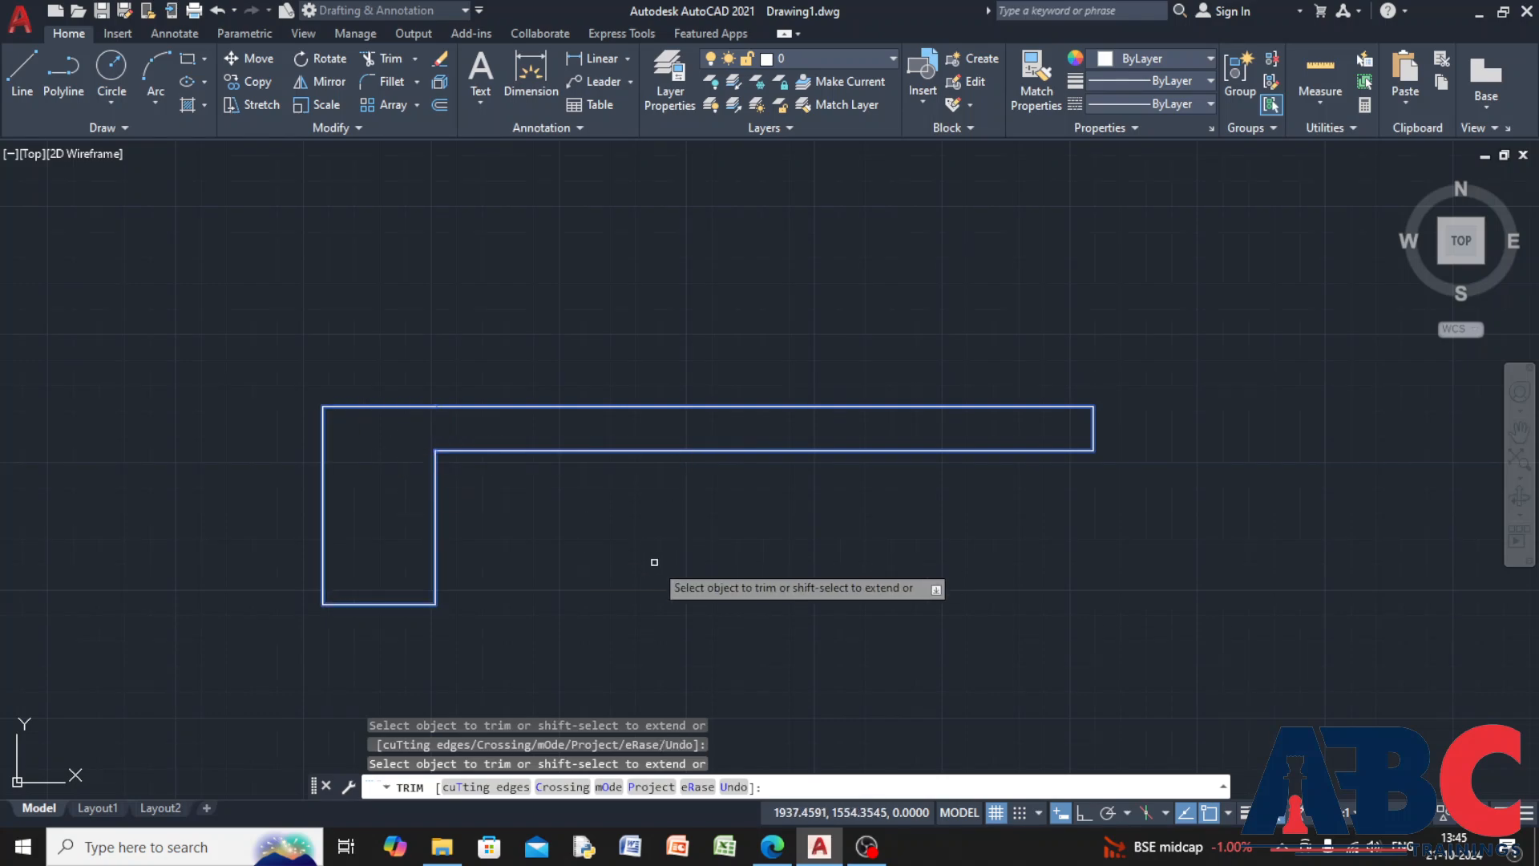
{"action": "key", "text": "Escape"}
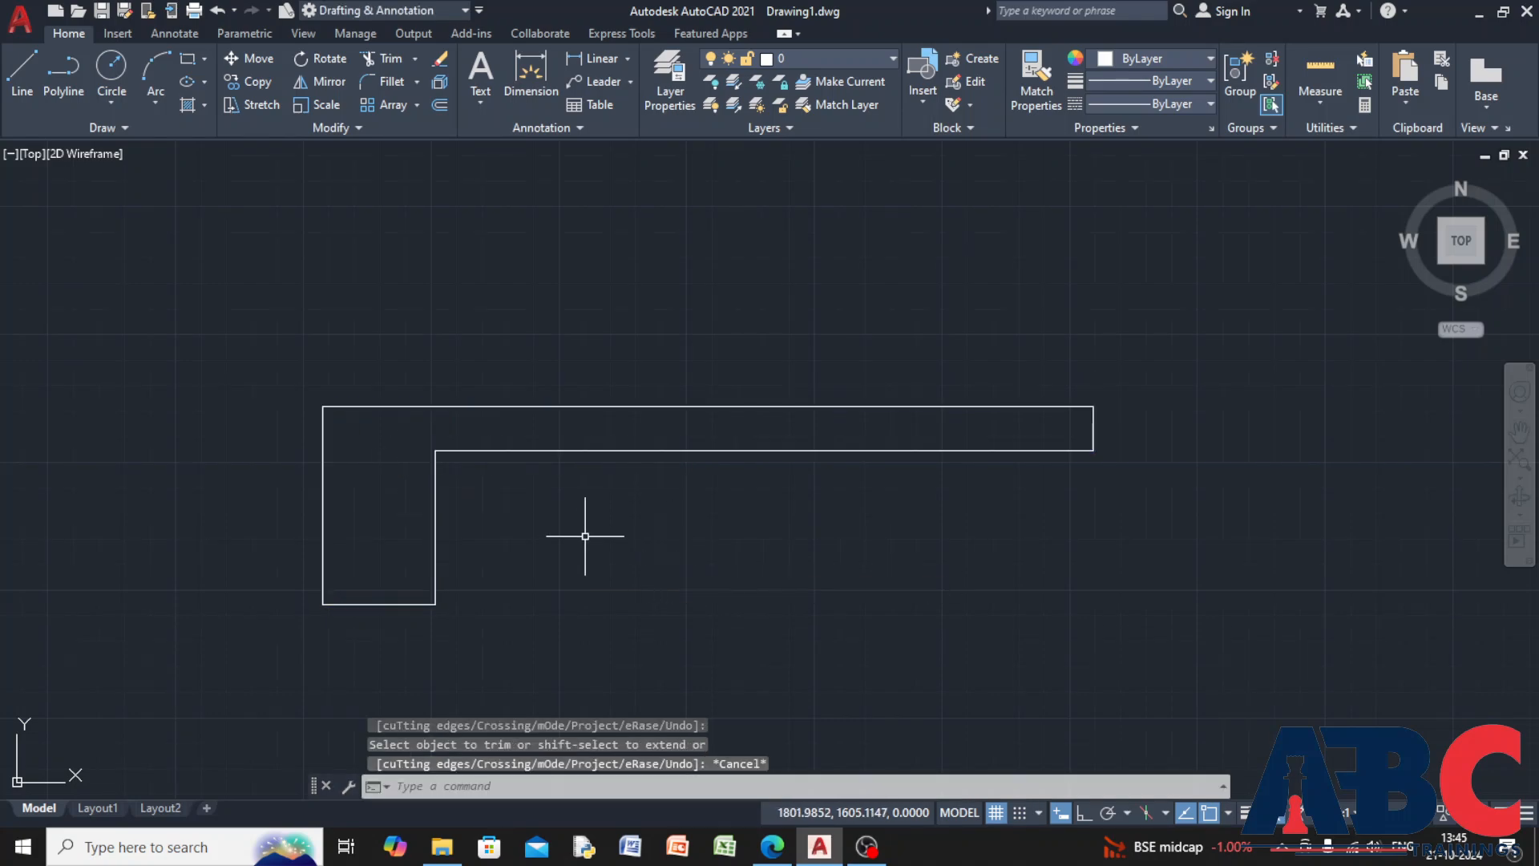
Draw a small circle with a radius of about 15 units just inside the outline's upper-left corner
{"action": "middle_click_drag", "start_coordinate": [591, 535], "coordinate": [920, 526]}
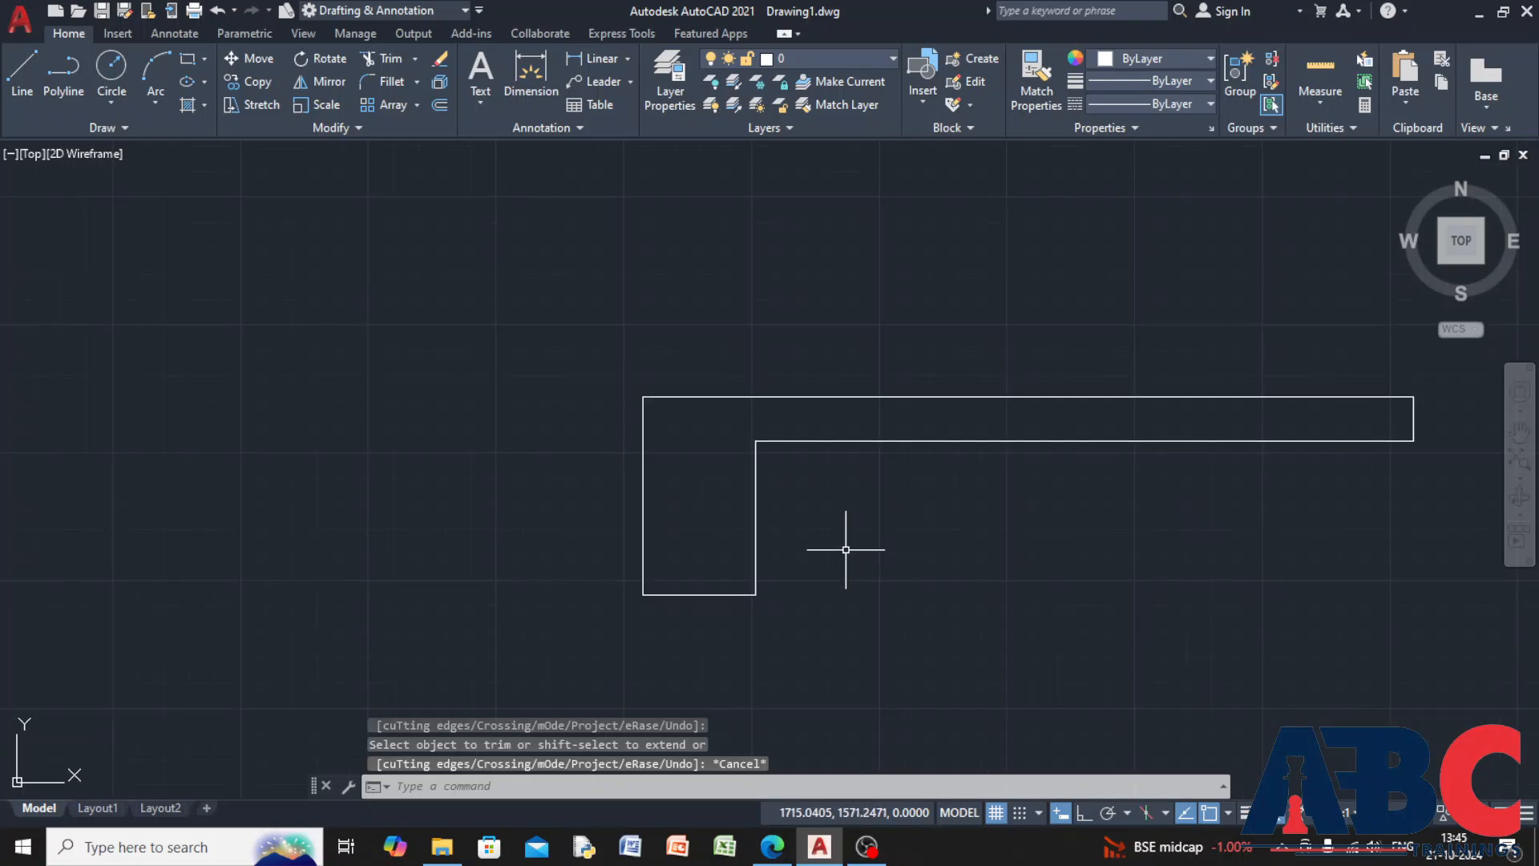
{"action": "scroll", "coordinate": [846, 550], "scroll_direction": "up", "scroll_amount": 2}
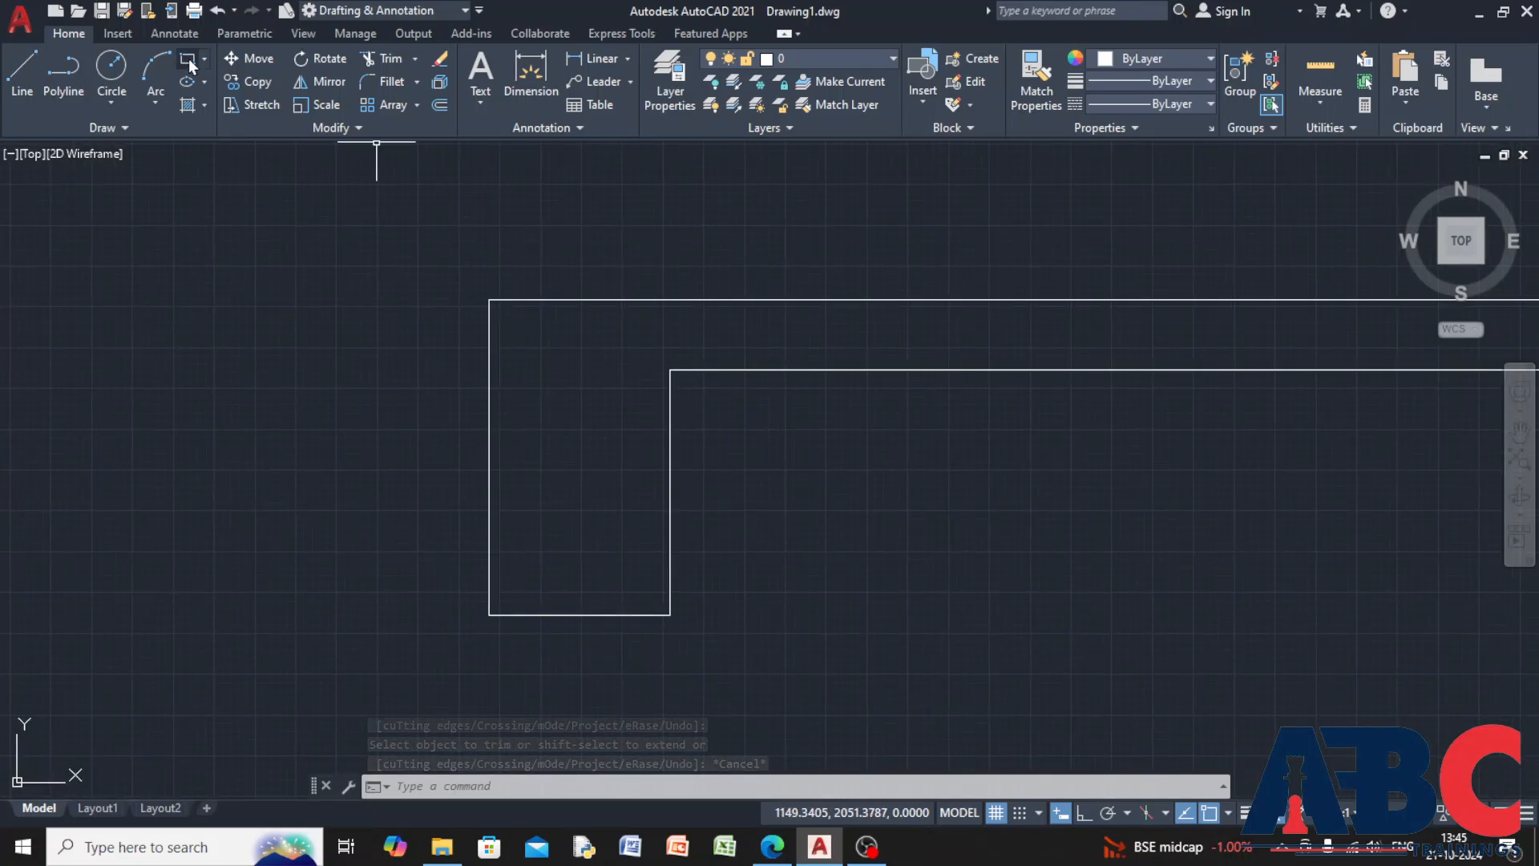
{"action": "left_click", "coordinate": [104, 50]}
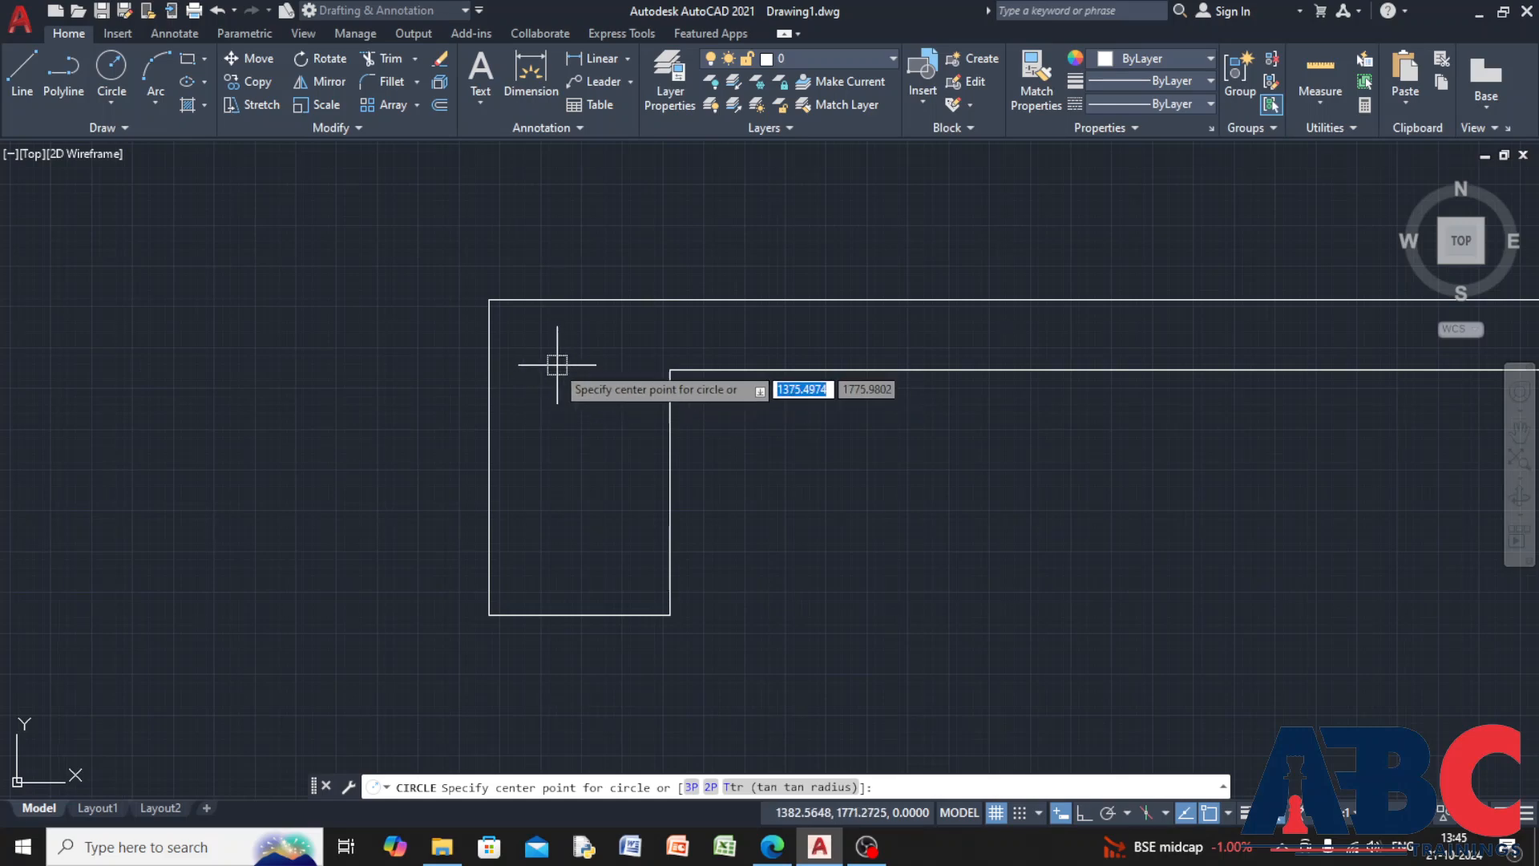
{"action": "left_click", "coordinate": [513, 330]}
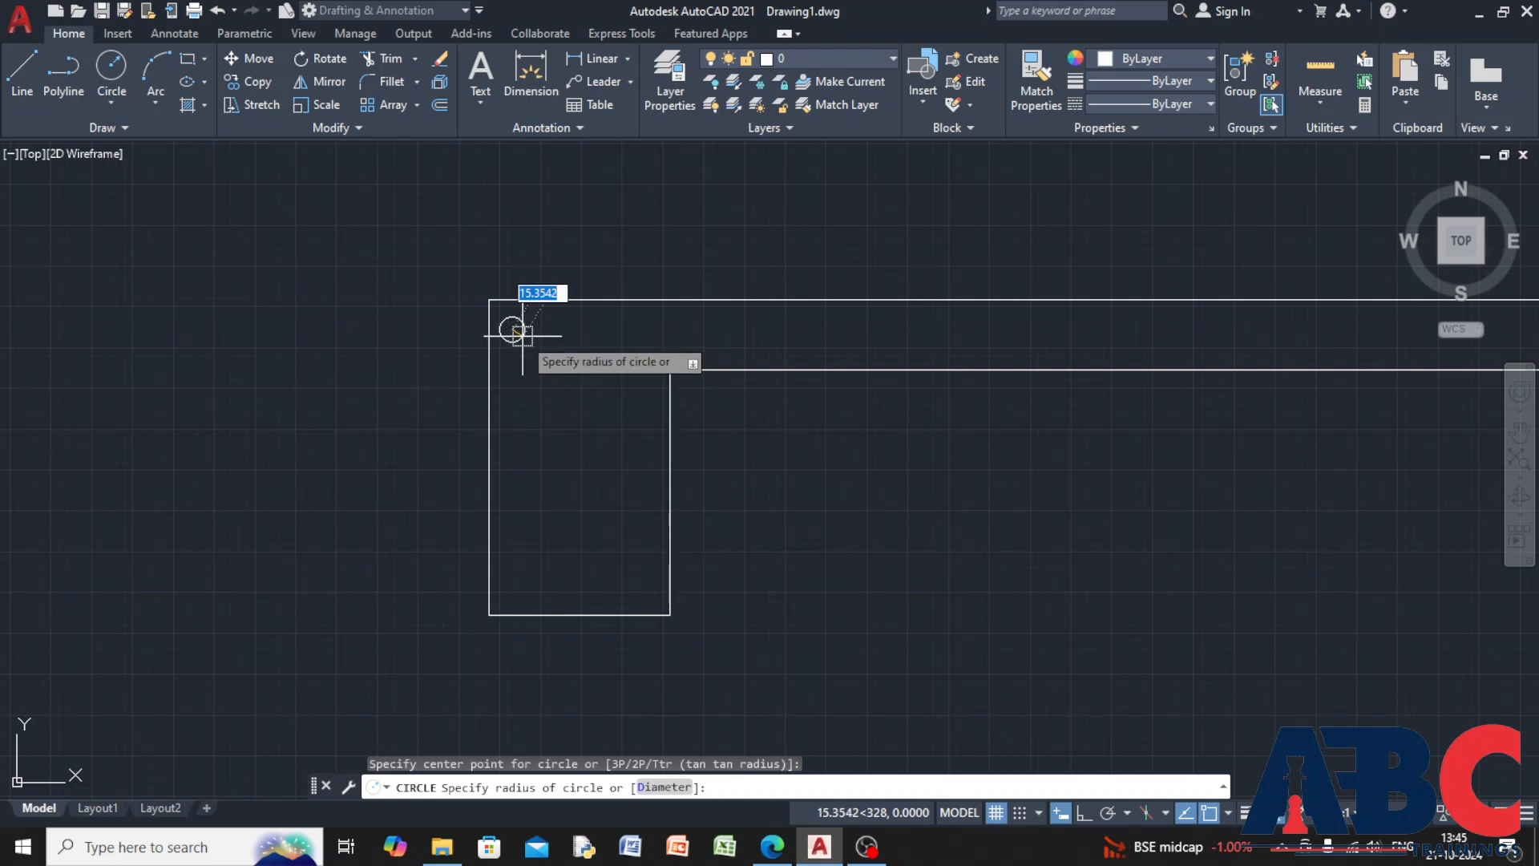
{"action": "left_click", "coordinate": [524, 337]}
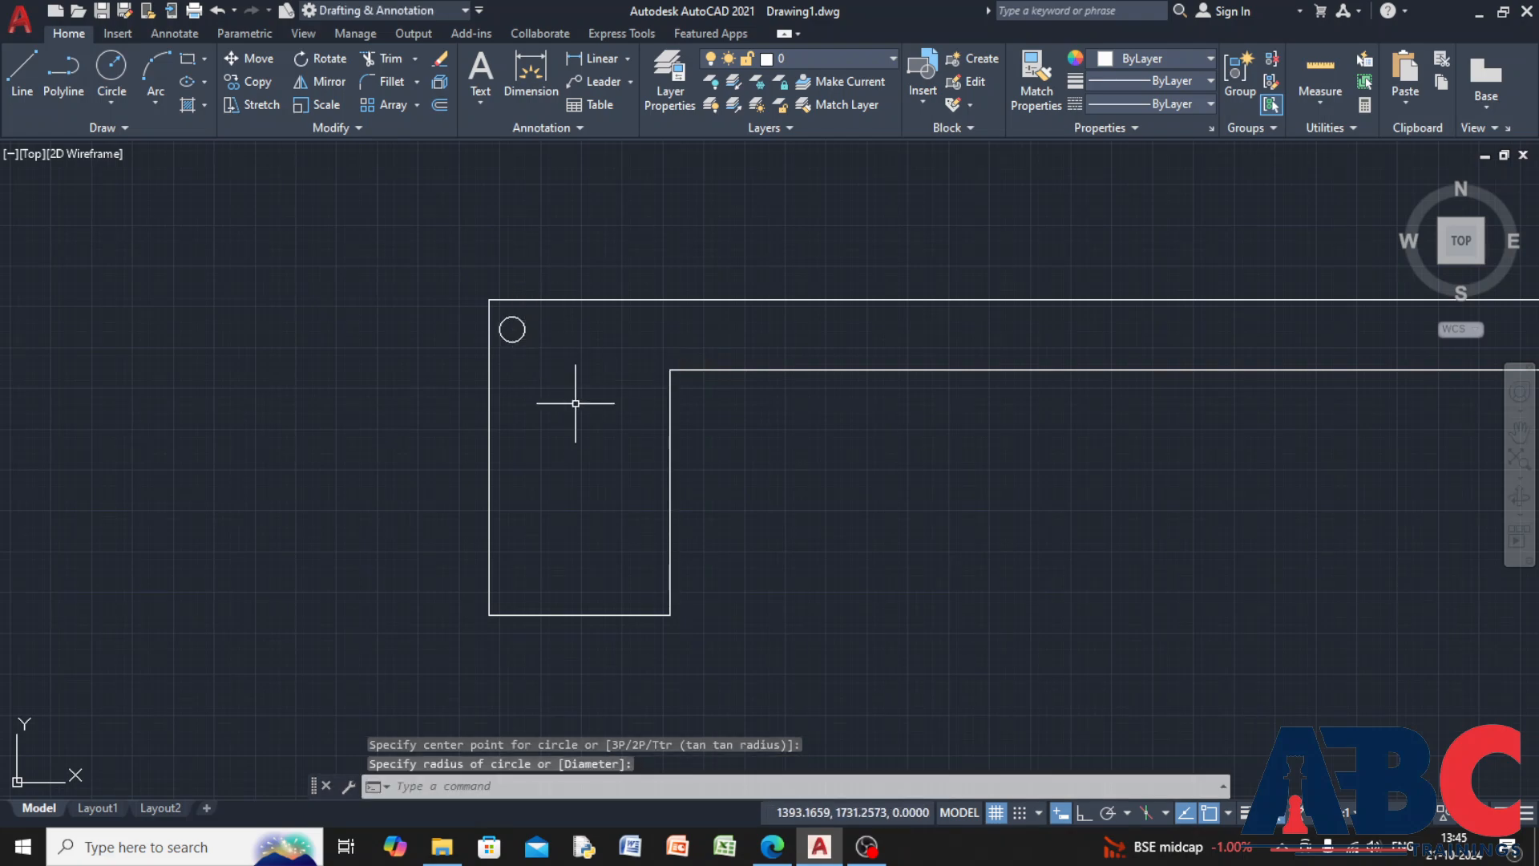
With Ortho on, copy the circle by its center to the upper-right and lower-left corners of the upright part
{"action": "left_click", "coordinate": [513, 343]}
{"action": "left_click", "coordinate": [232, 81]}
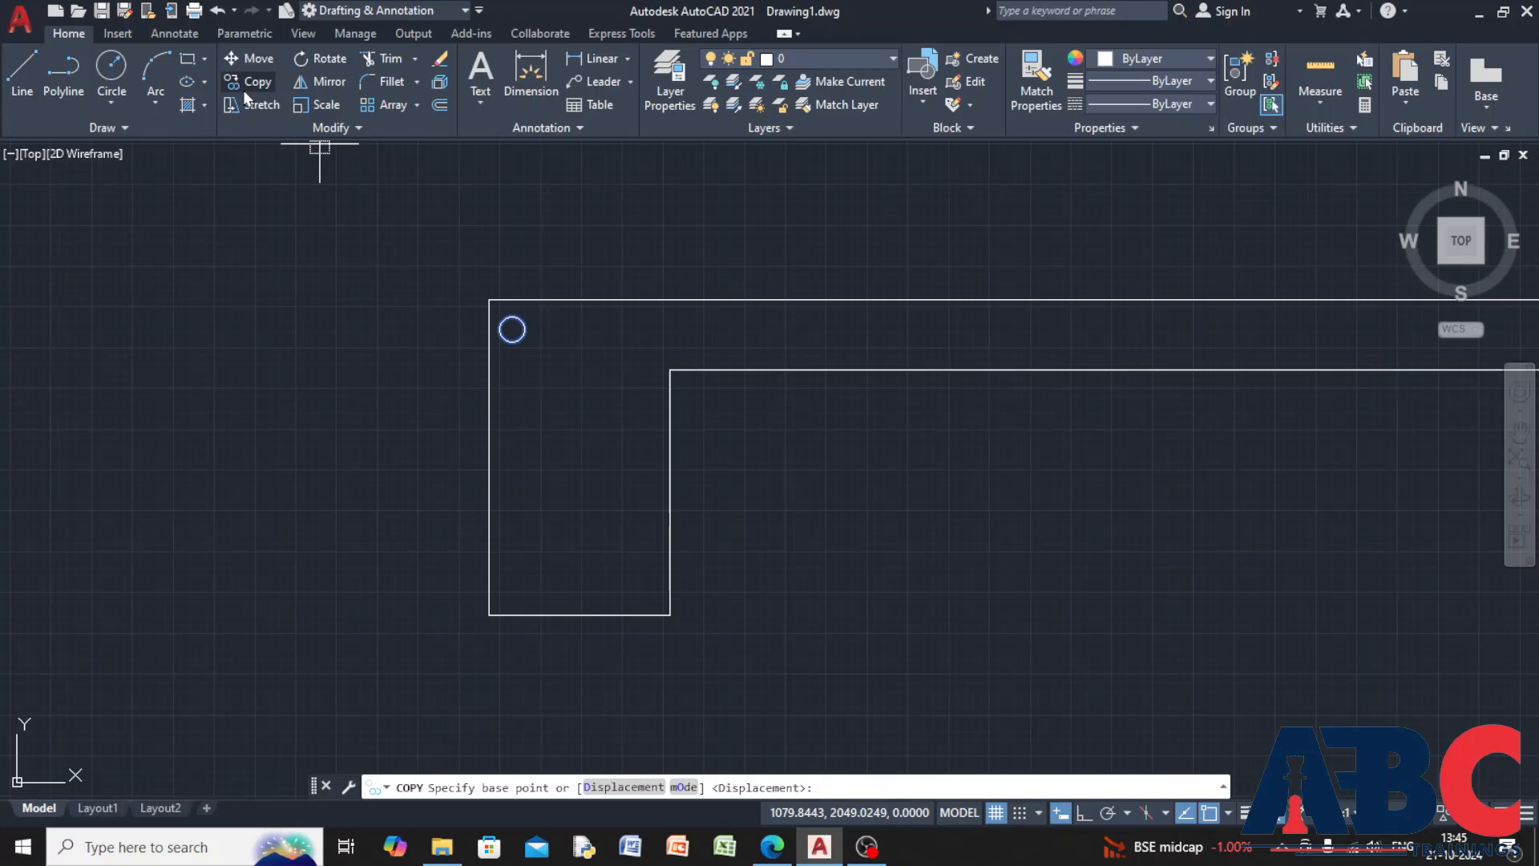
{"action": "scroll", "coordinate": [509, 329], "scroll_direction": "up", "scroll_amount": 3}
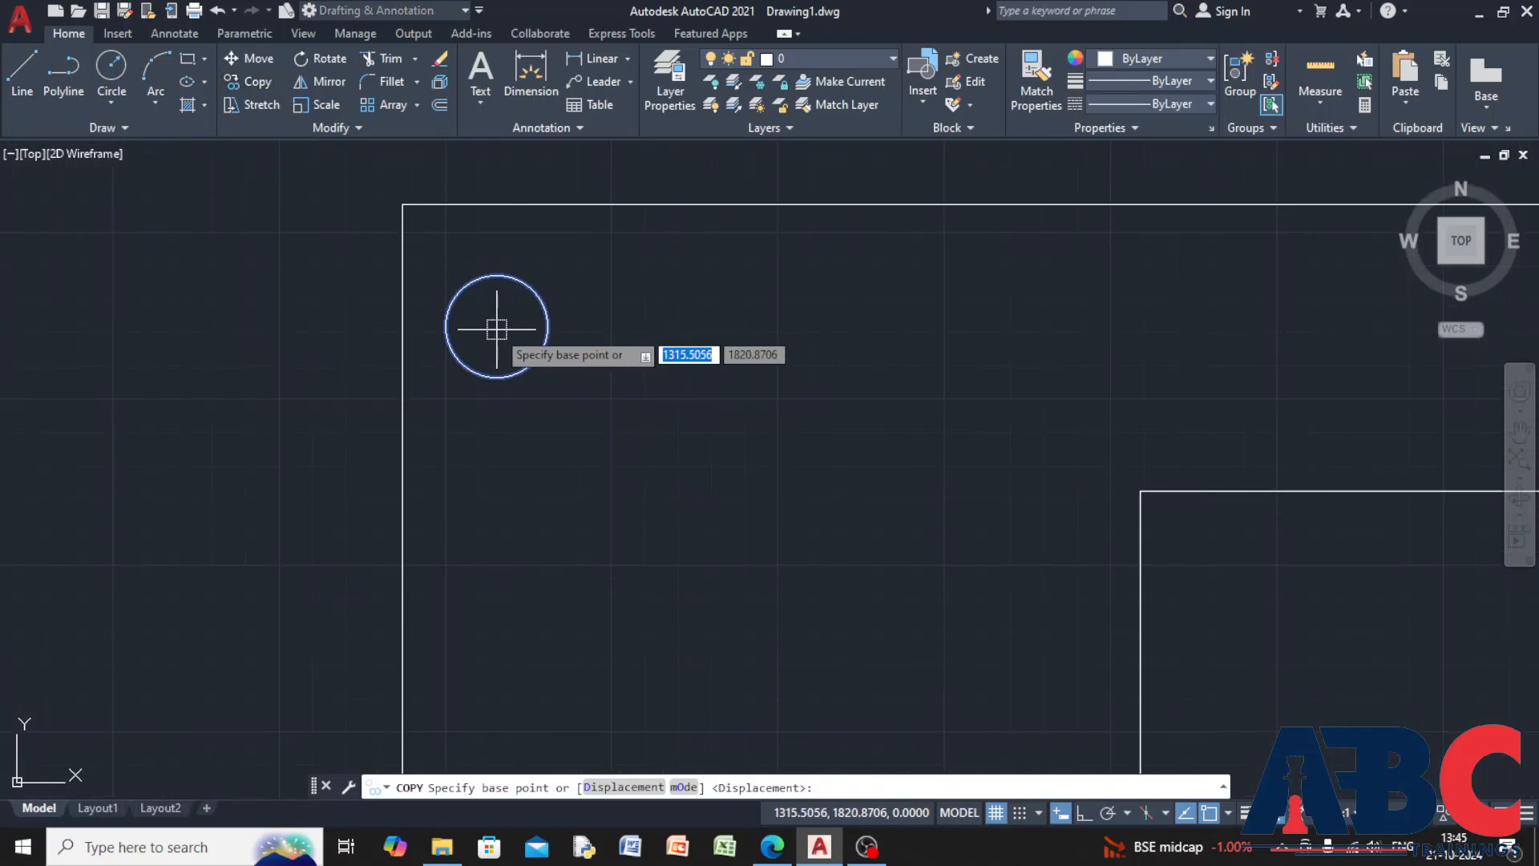
{"action": "left_click", "coordinate": [497, 326]}
{"action": "scroll", "coordinate": [530, 342], "scroll_direction": "down", "scroll_amount": 3}
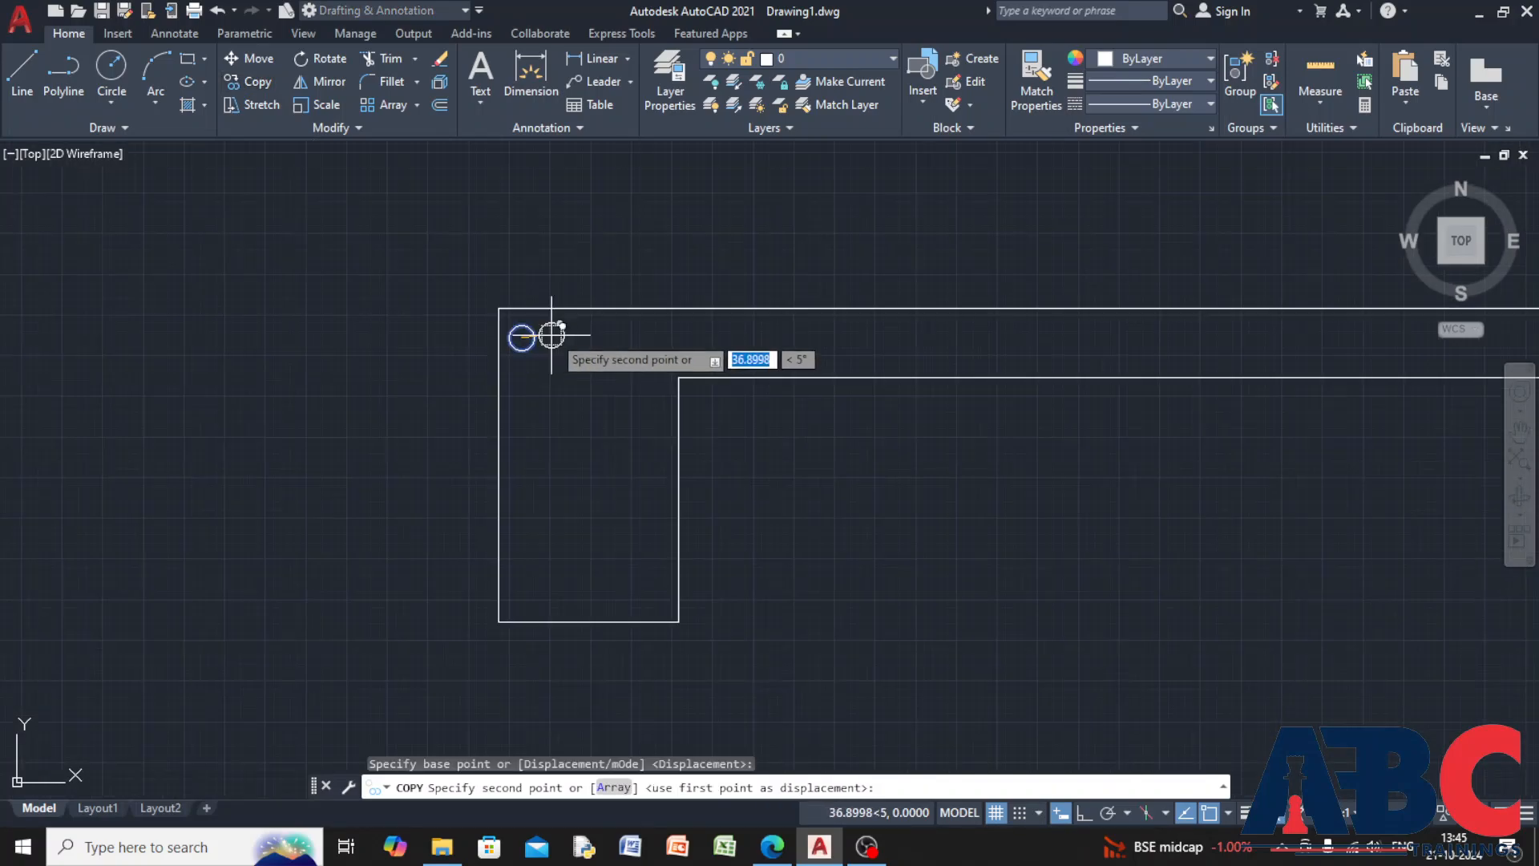
{"action": "left_click", "coordinate": [1082, 814]}
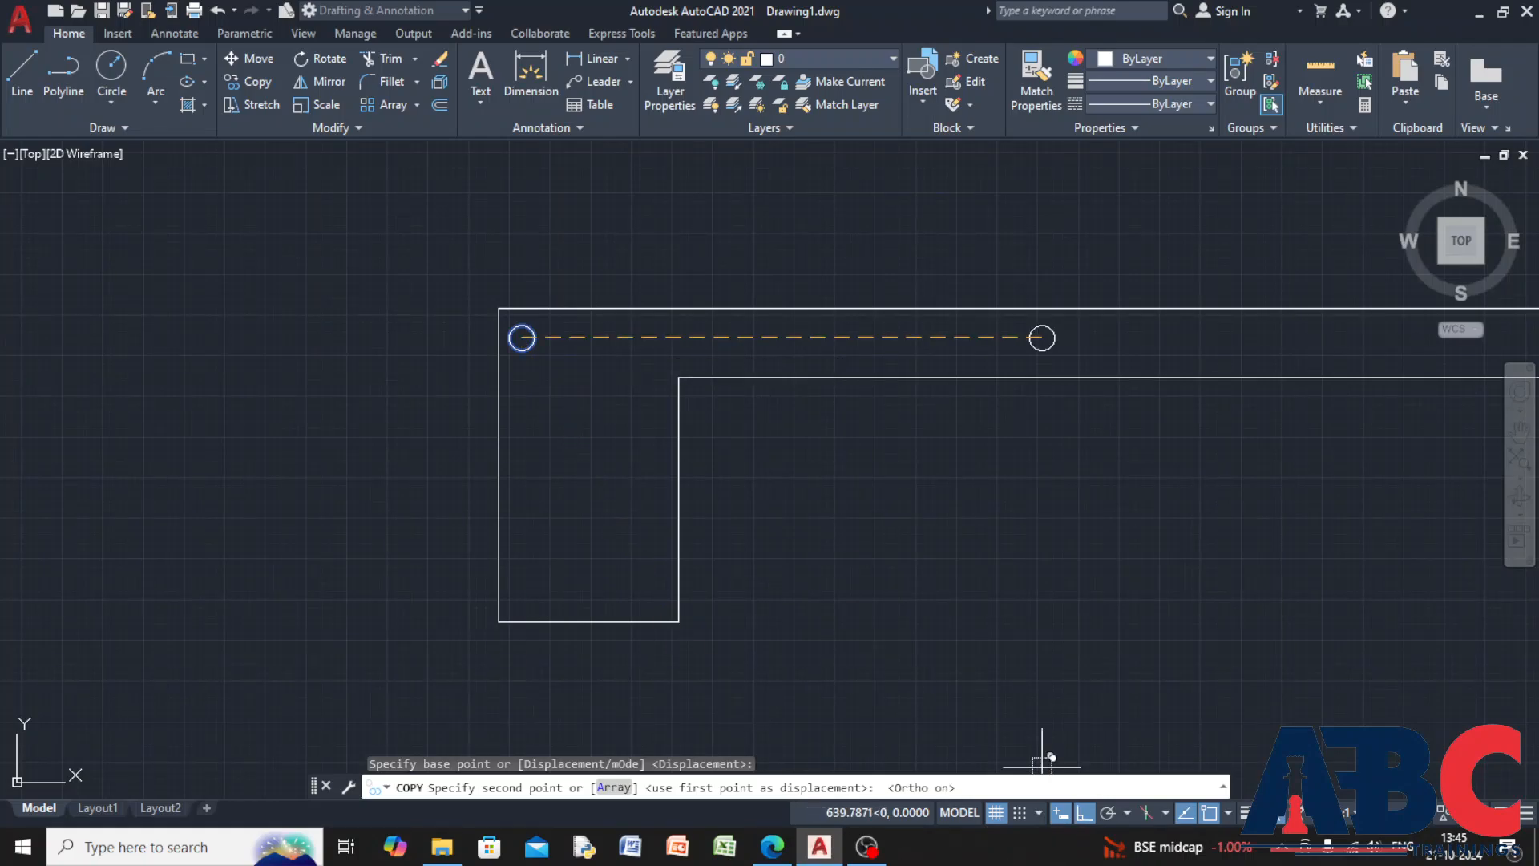
{"action": "left_click", "coordinate": [653, 338]}
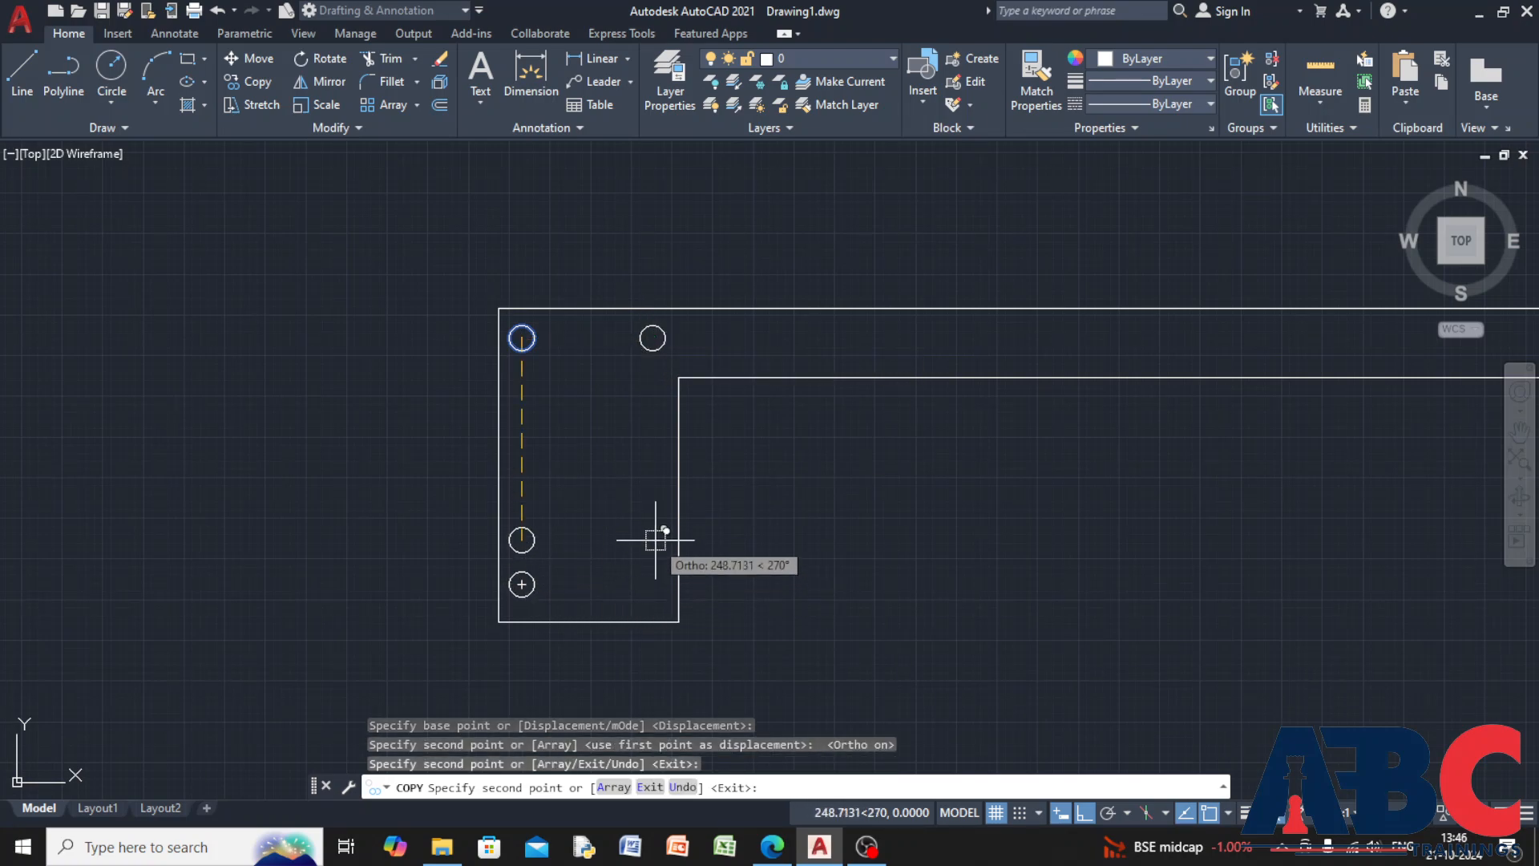
{"action": "key", "text": "Escape"}
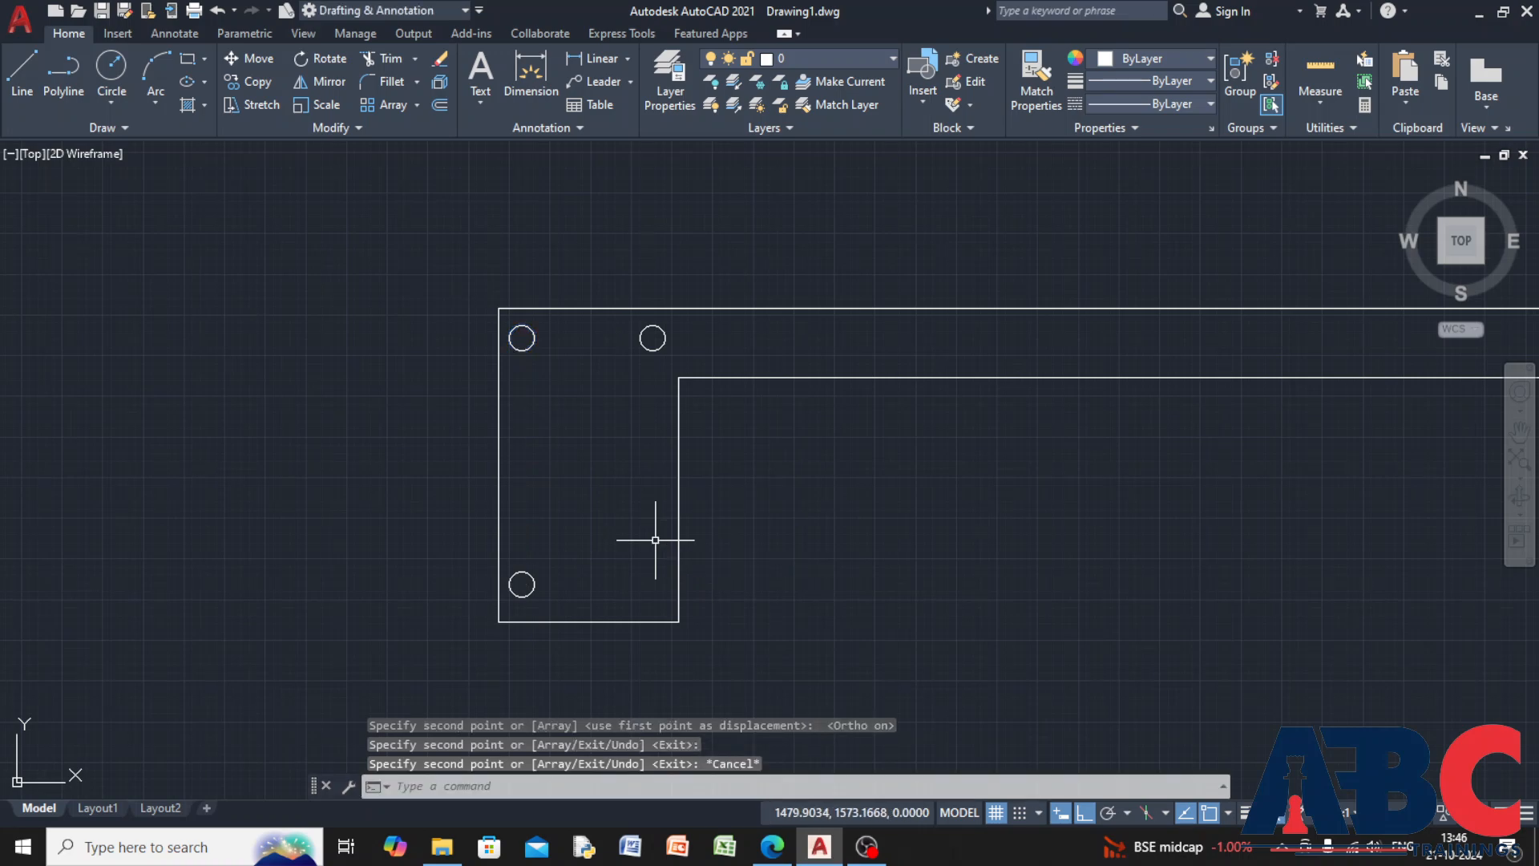
{"action": "left_click", "coordinate": [645, 346]}
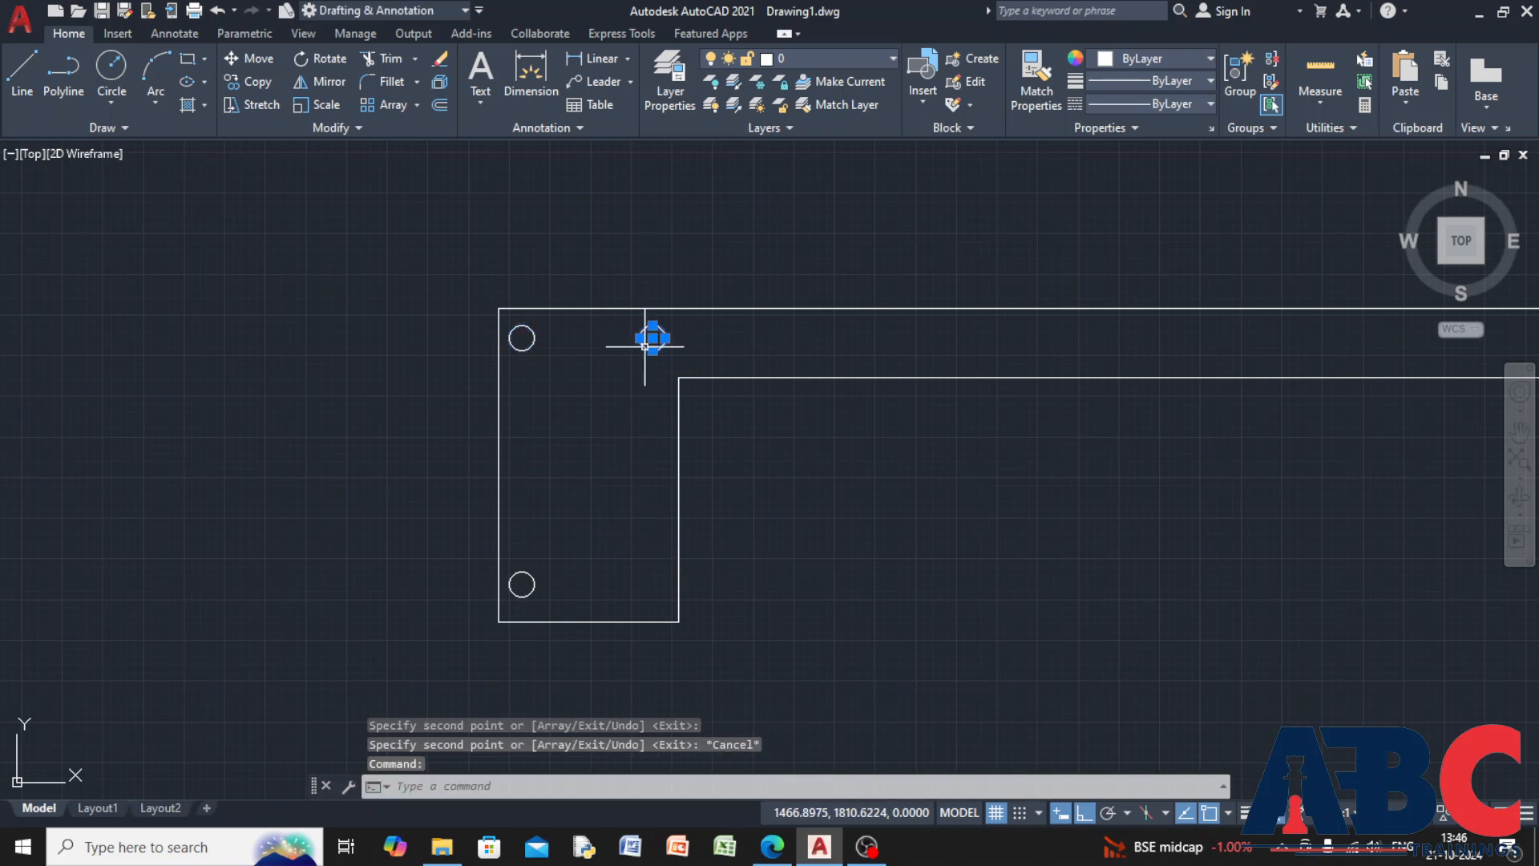
{"action": "key", "text": "Escape"}
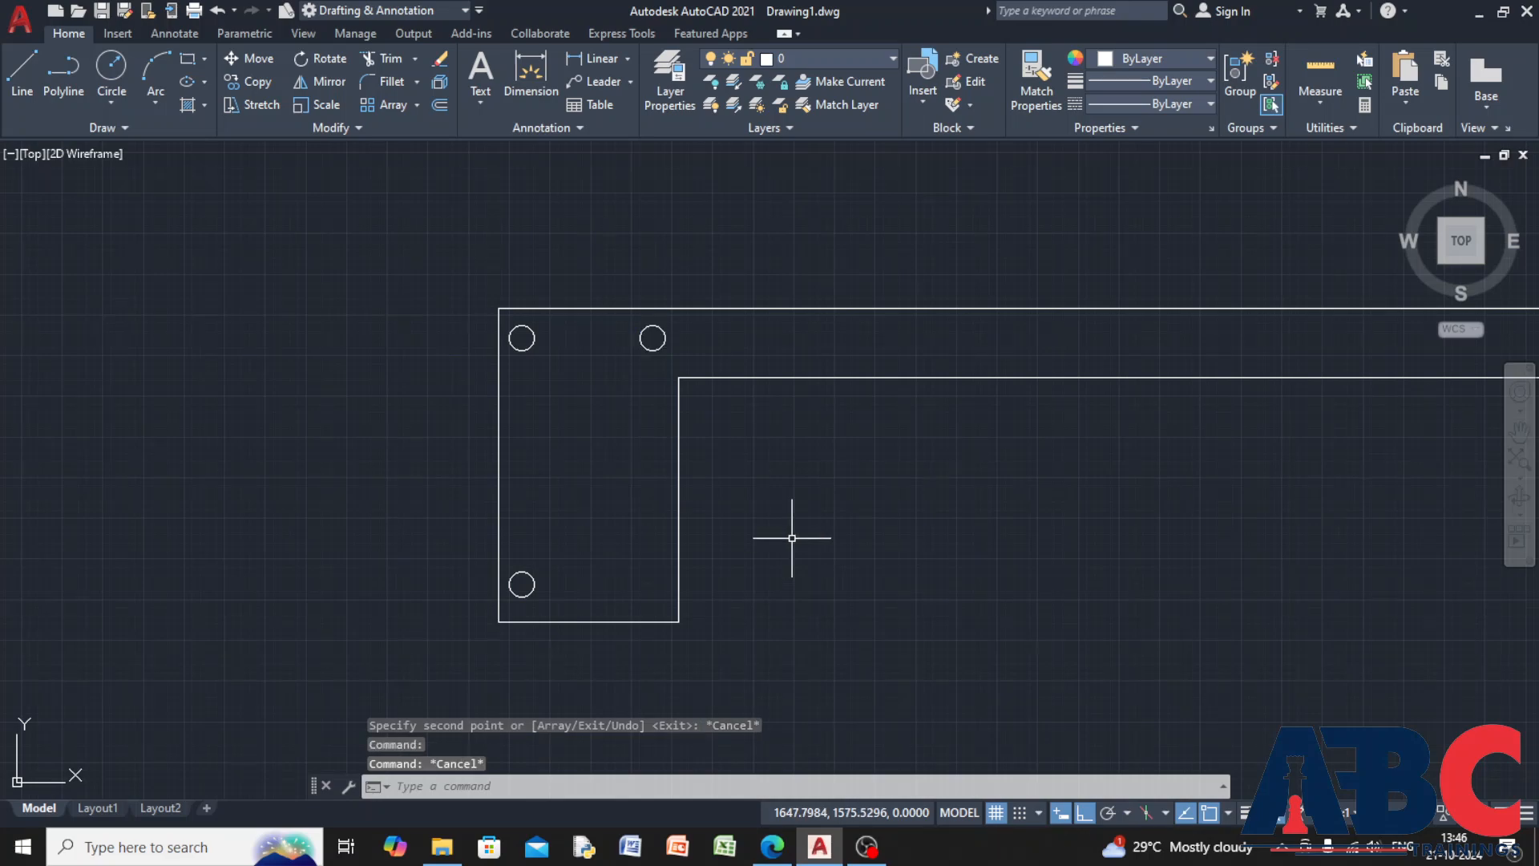
Copy the lower-left circle by its center about 160 units to the right, into the lower-right corner of the upright part
{"action": "left_click", "coordinate": [533, 602]}
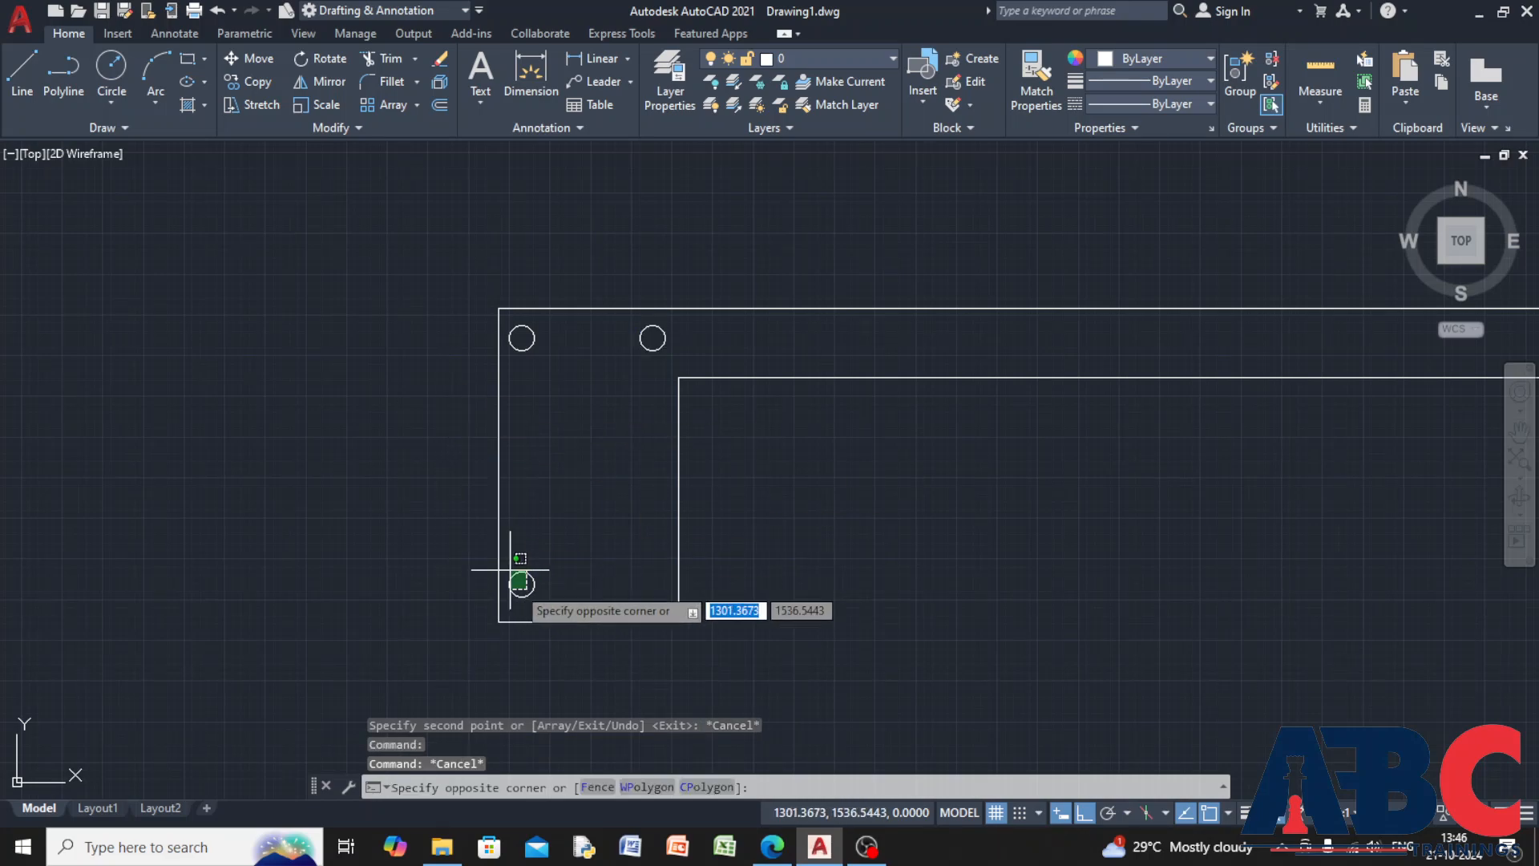
{"action": "left_click", "coordinate": [519, 598]}
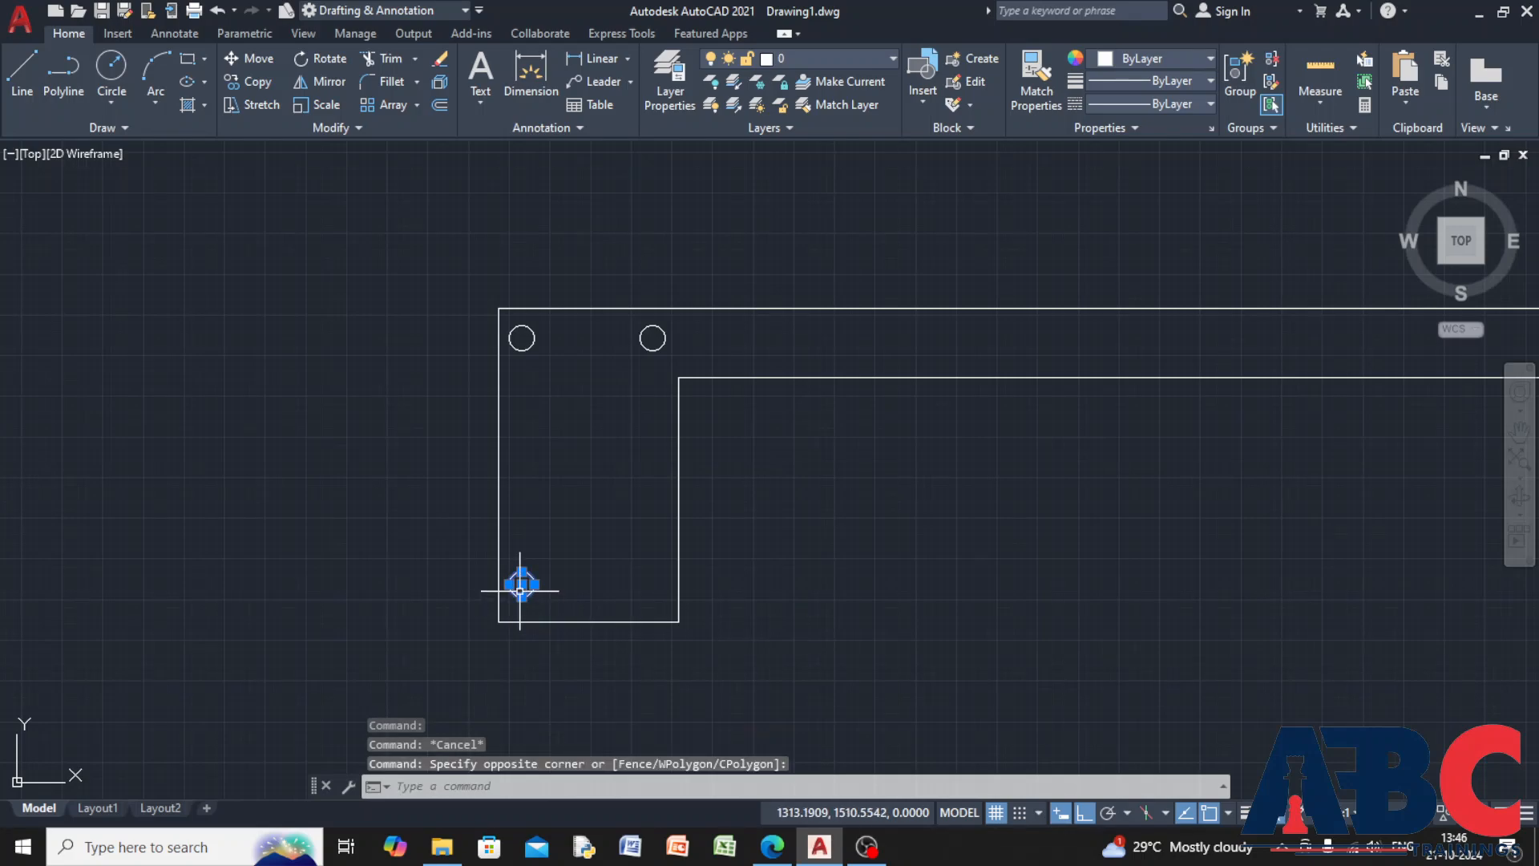
{"action": "type", "text": "co"}
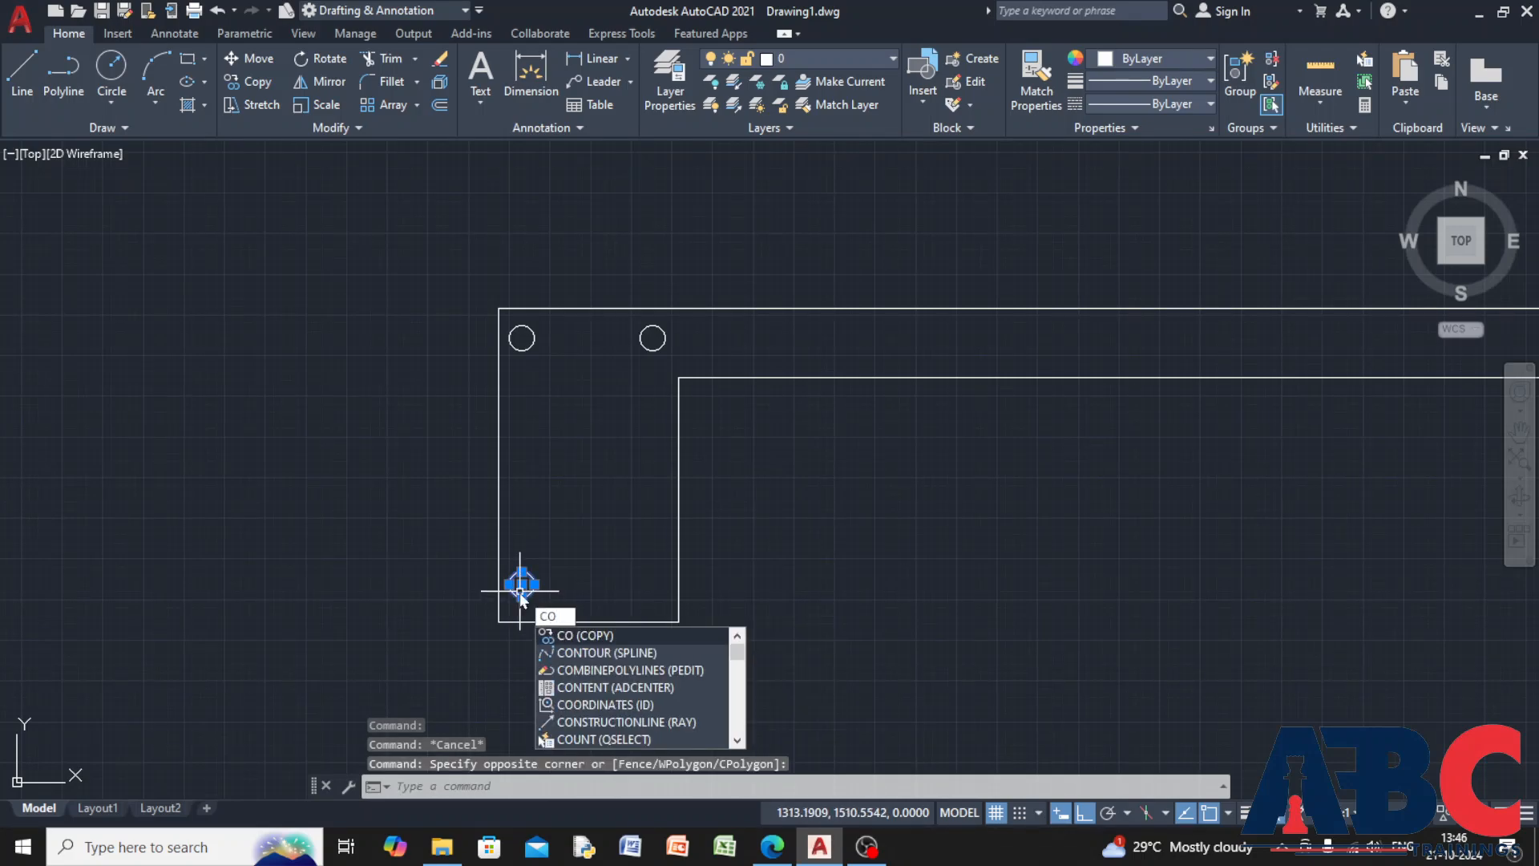
{"action": "key", "text": "Return"}
{"action": "scroll", "coordinate": [523, 591], "scroll_direction": "up", "scroll_amount": 6}
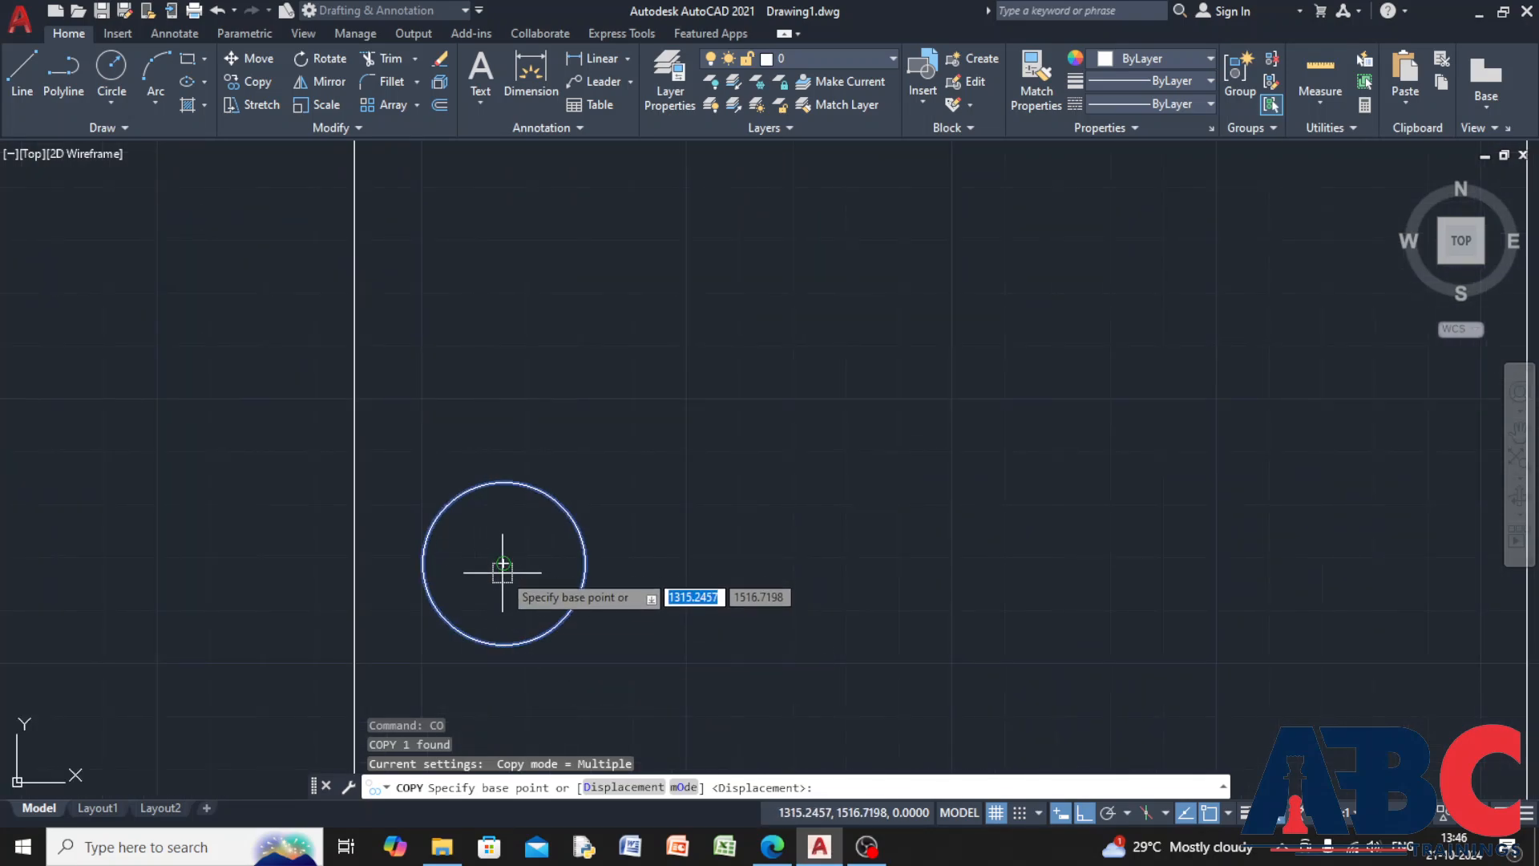
{"action": "left_click", "coordinate": [503, 564]}
{"action": "scroll", "coordinate": [506, 561], "scroll_direction": "down", "scroll_amount": 6}
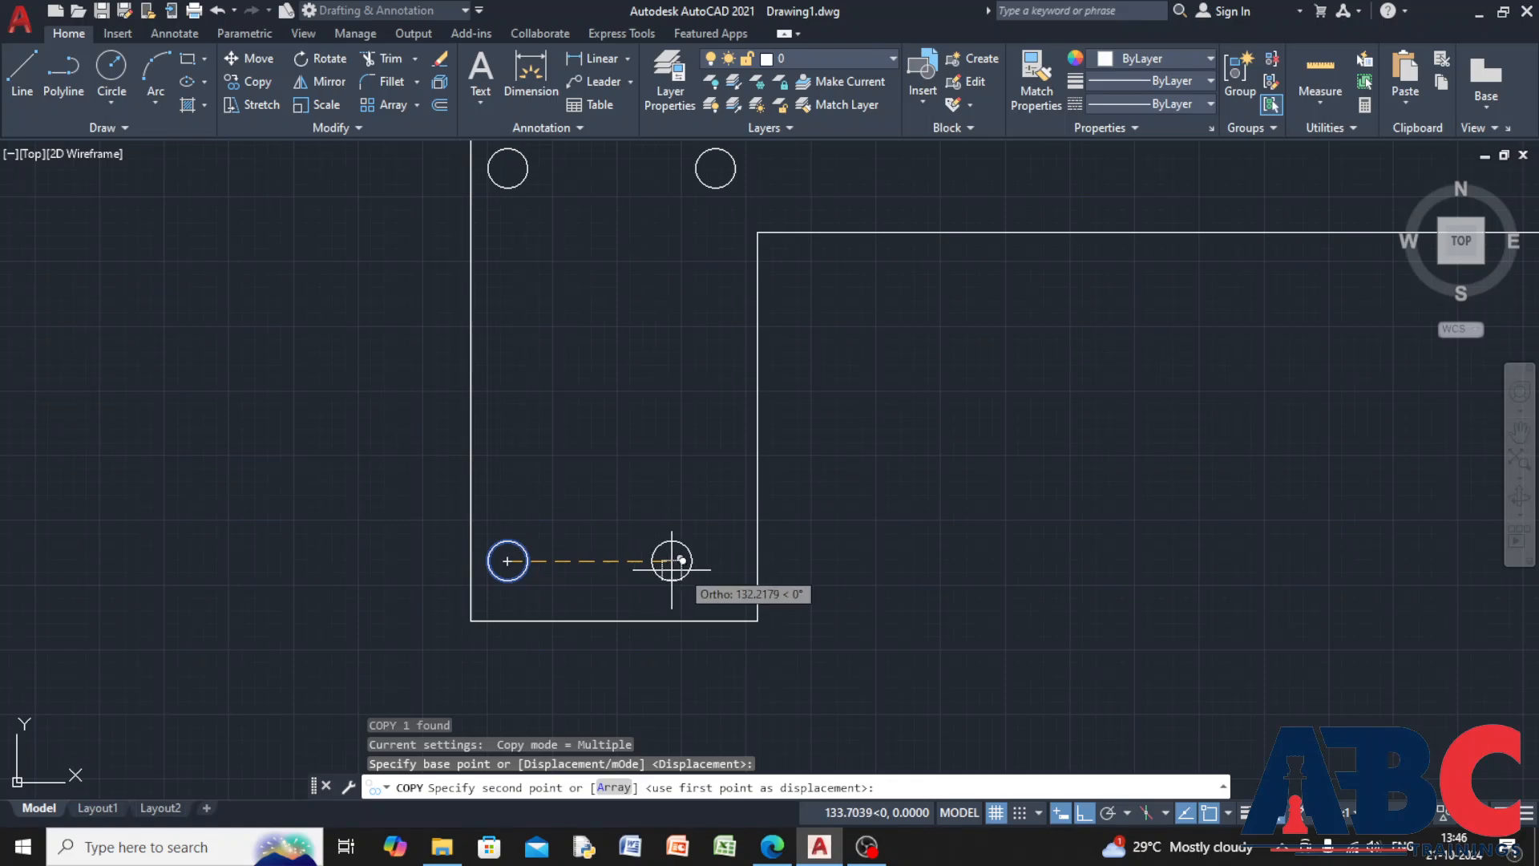
{"action": "scroll", "coordinate": [678, 562], "scroll_direction": "up", "scroll_amount": 2}
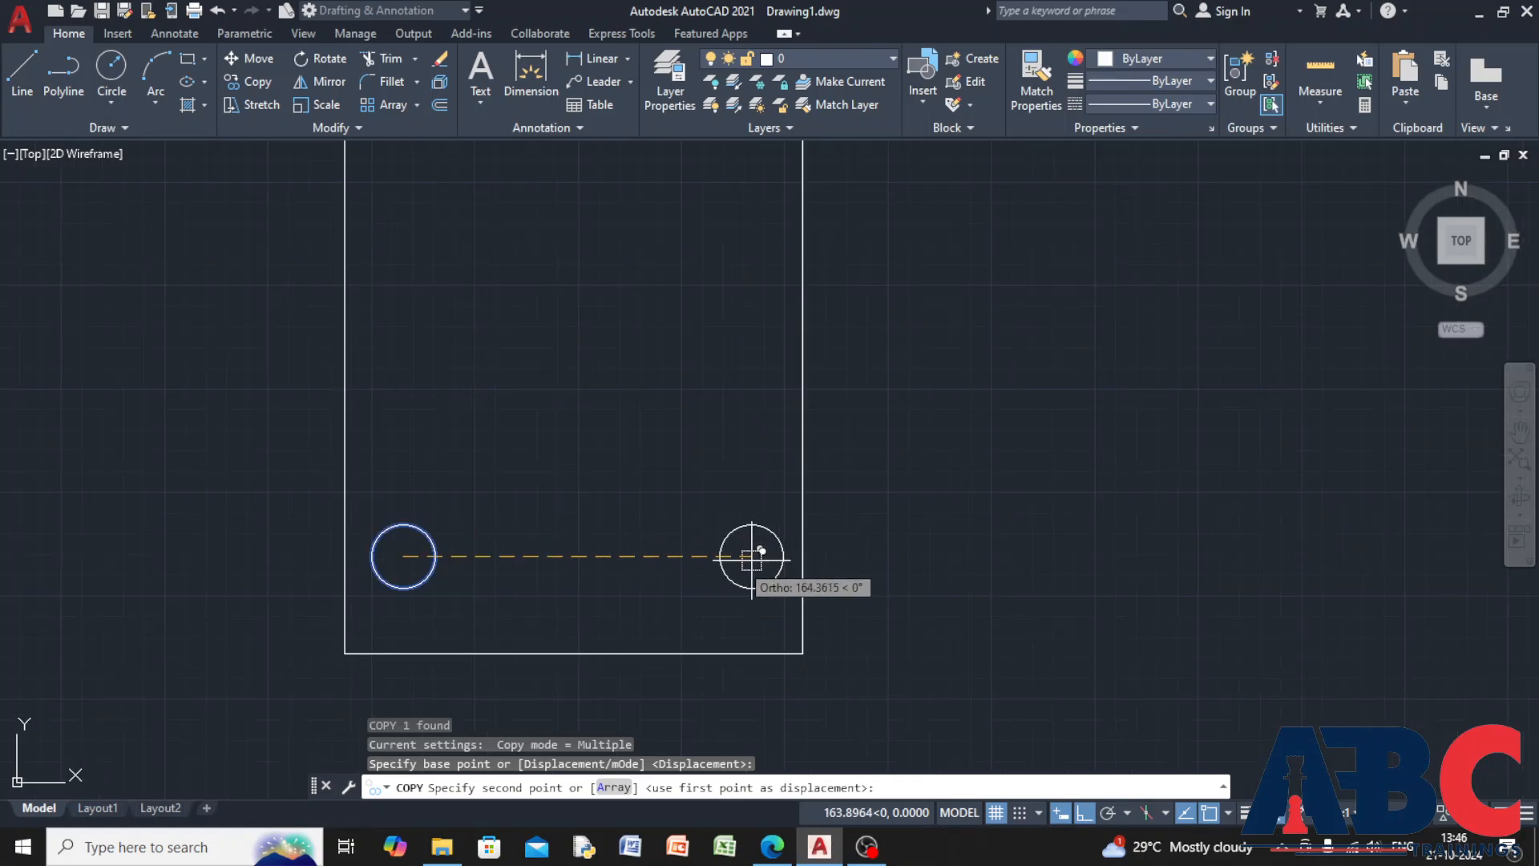
{"action": "scroll", "coordinate": [752, 558], "scroll_direction": "down", "scroll_amount": 5}
{"action": "scroll", "coordinate": [739, 558], "scroll_direction": "up", "scroll_amount": 2}
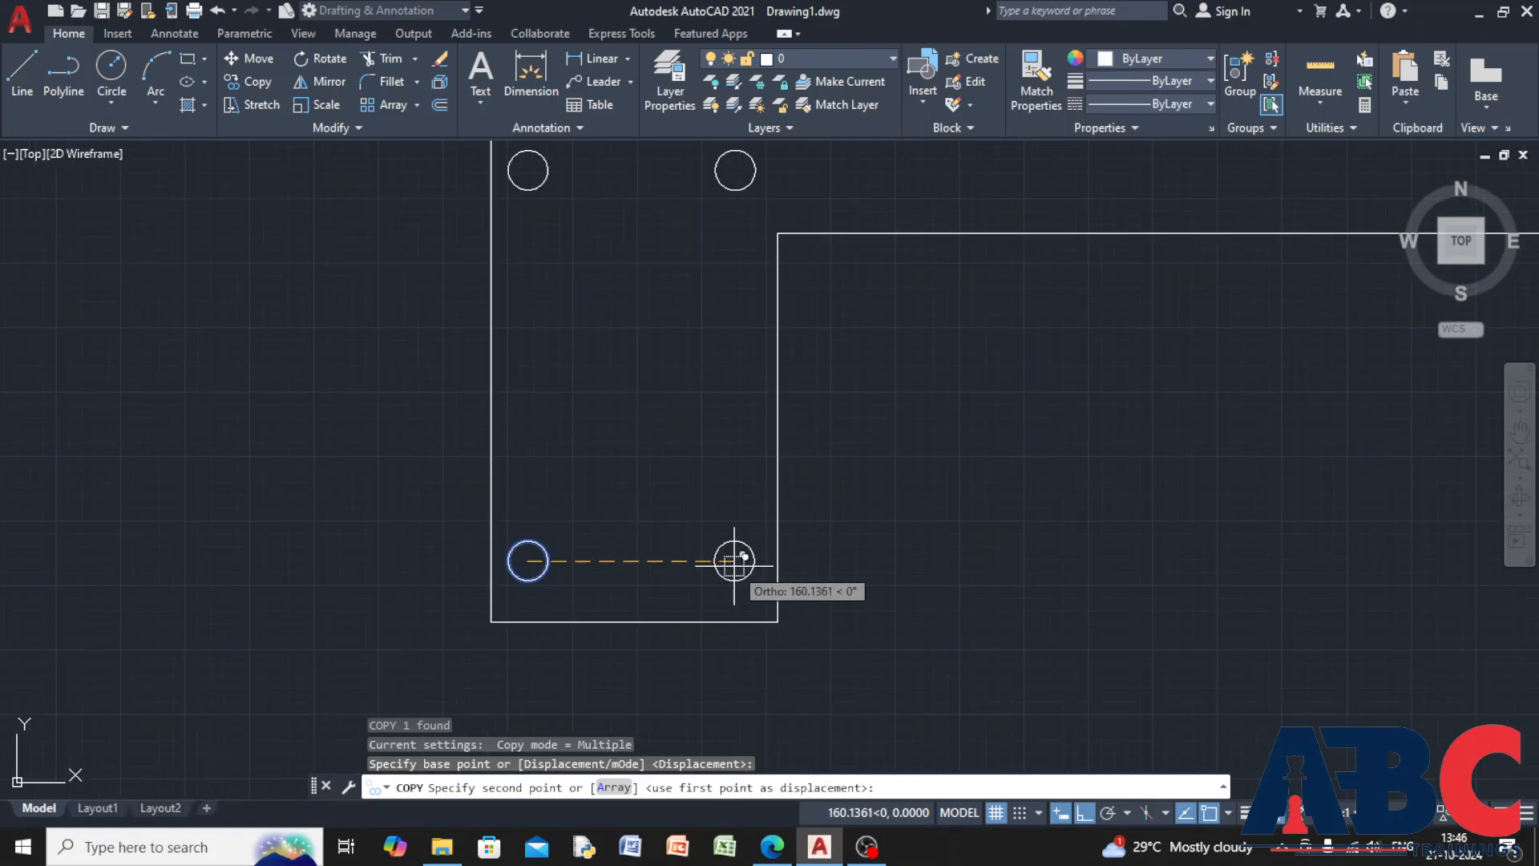
{"action": "left_click", "coordinate": [734, 561]}
{"action": "key", "text": "Escape"}
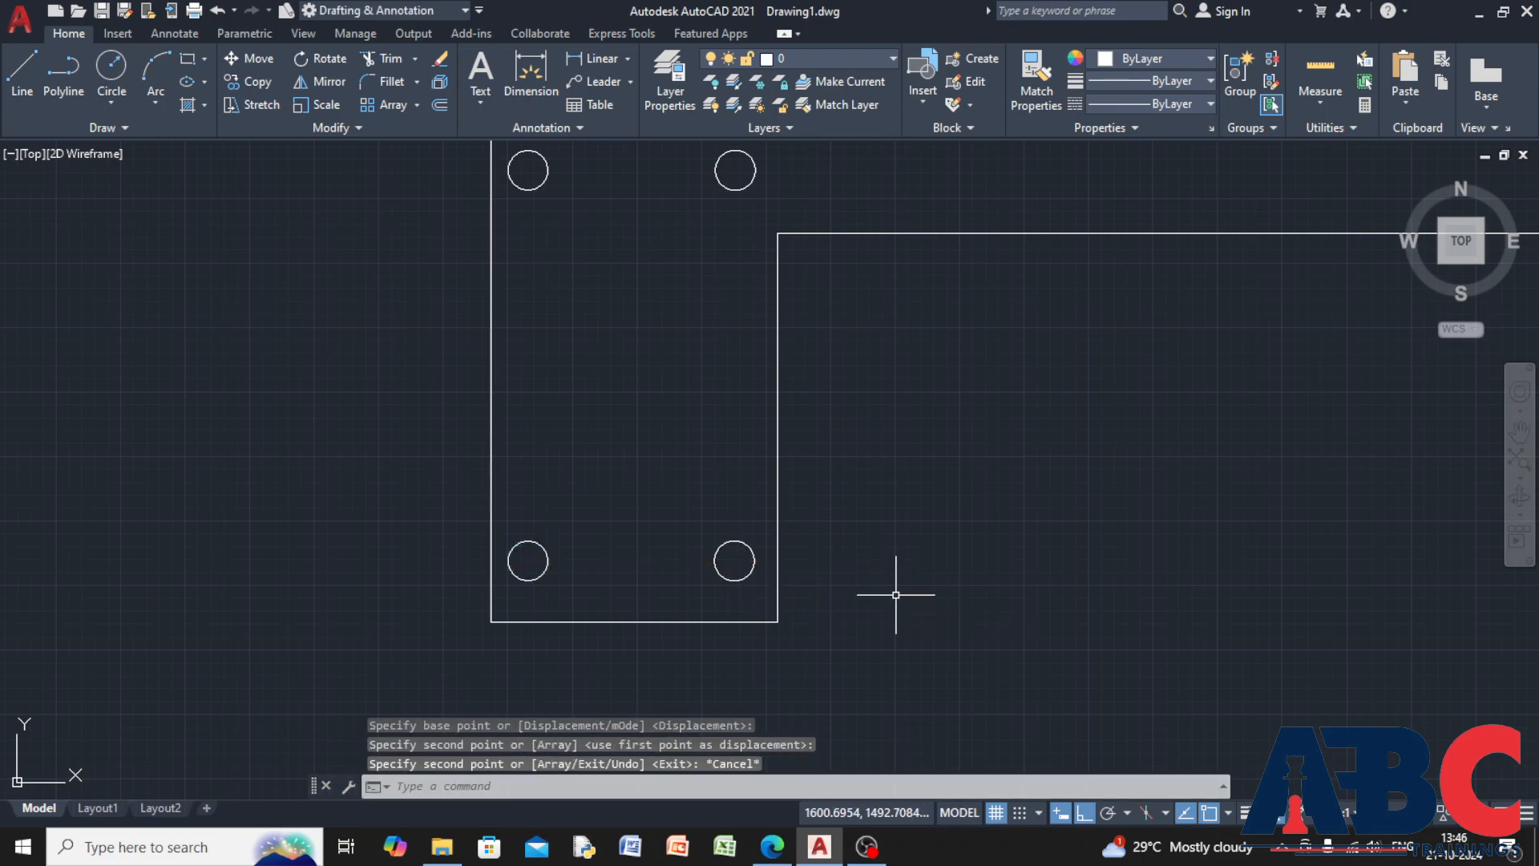
Draw a vertical line along the outer left side of the two left circles, from the upper one to the lower one
{"action": "scroll", "coordinate": [794, 571], "scroll_direction": "down", "scroll_amount": 2}
{"action": "middle_click_drag", "start_coordinate": [763, 585], "coordinate": [710, 571]}
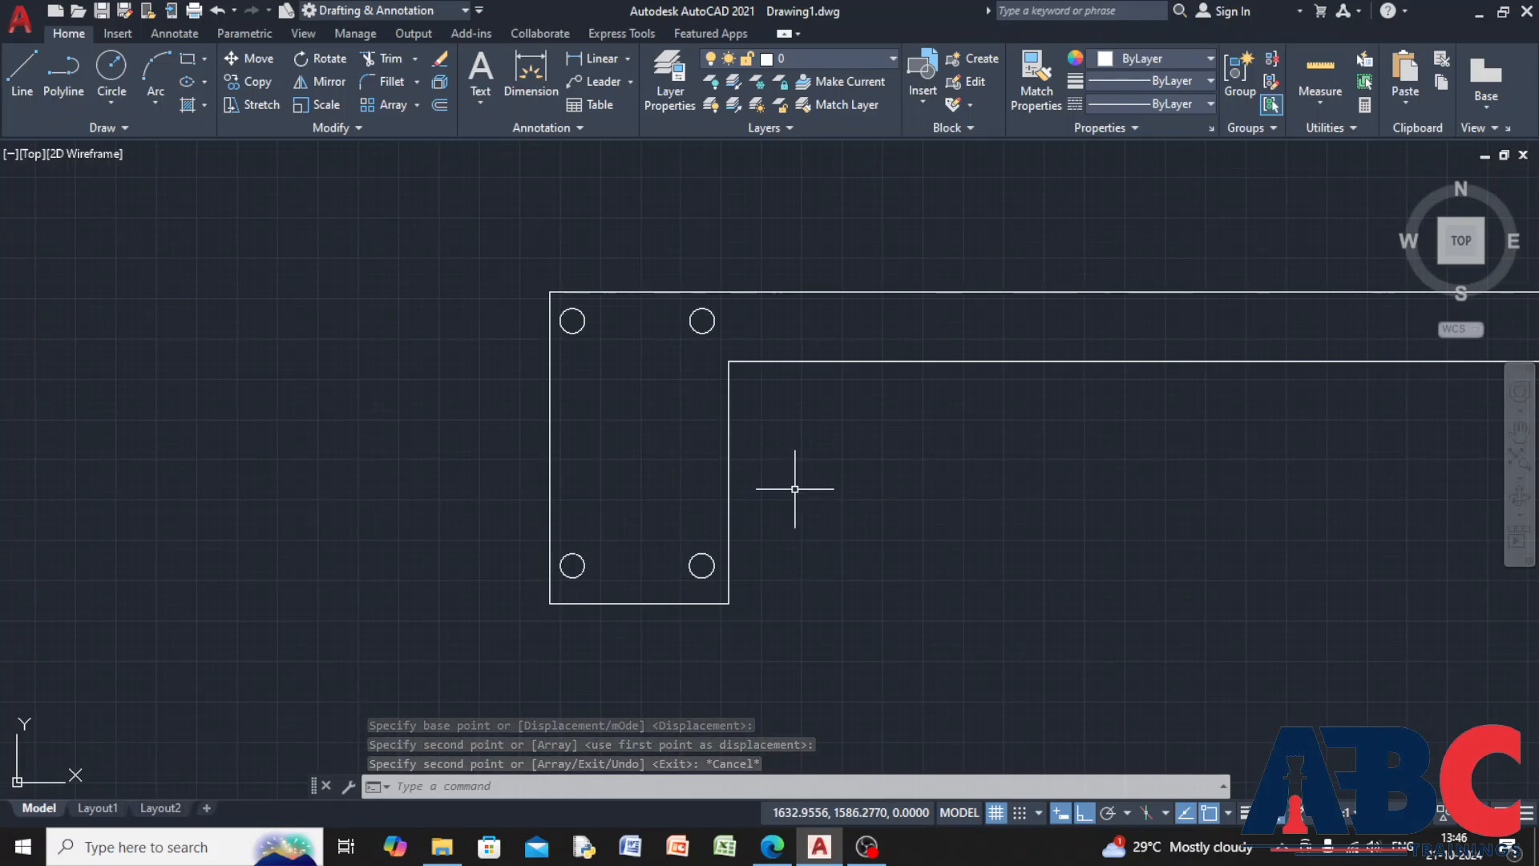
{"action": "left_click", "coordinate": [22, 72]}
{"action": "scroll", "coordinate": [561, 313], "scroll_direction": "up", "scroll_amount": 5}
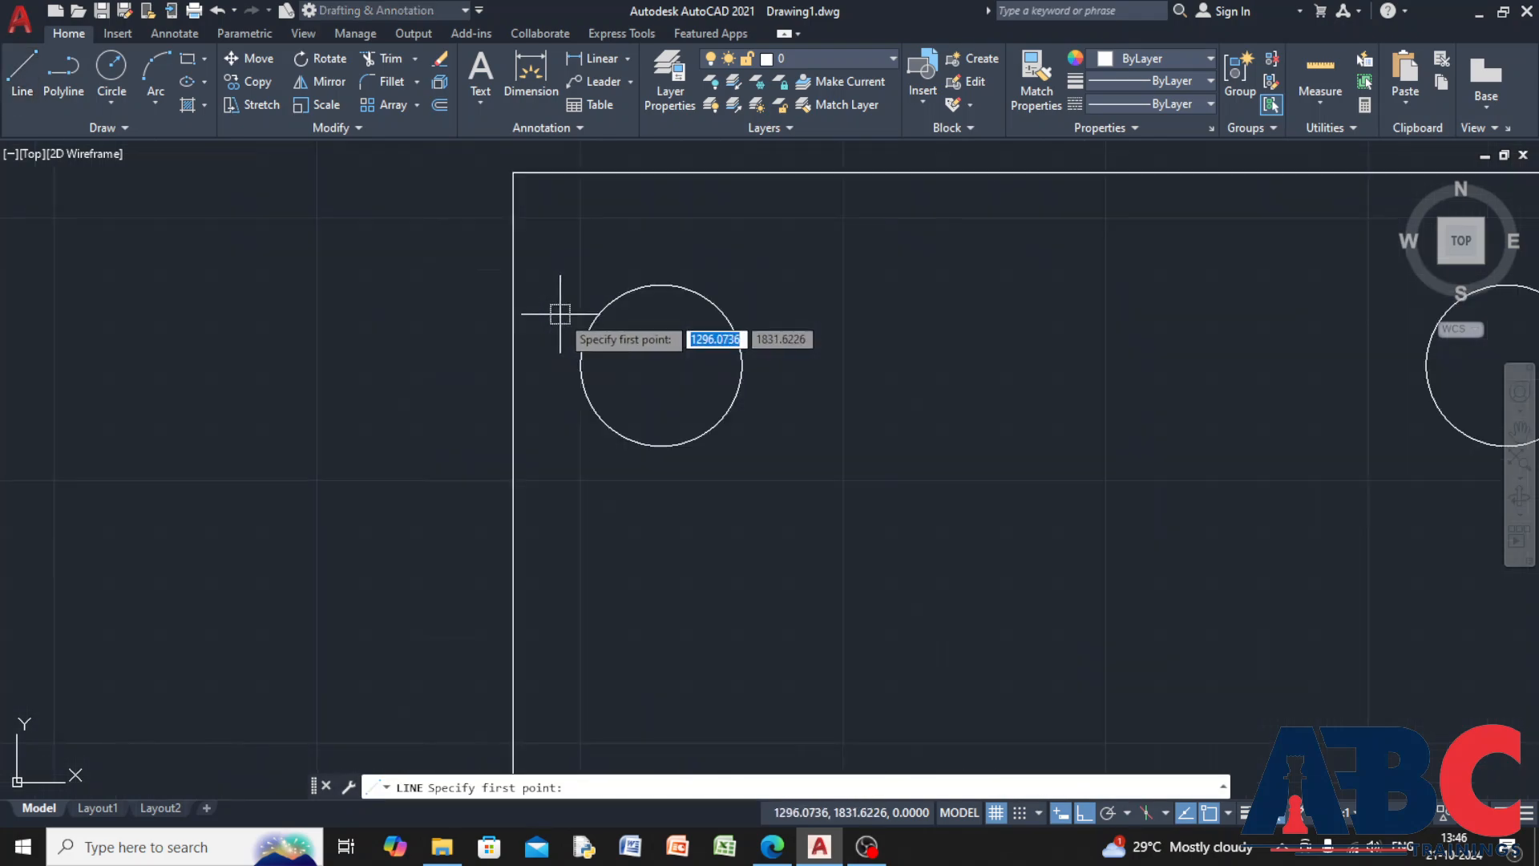
{"action": "left_click", "coordinate": [581, 352]}
{"action": "scroll", "coordinate": [593, 377], "scroll_direction": "up", "scroll_amount": 5}
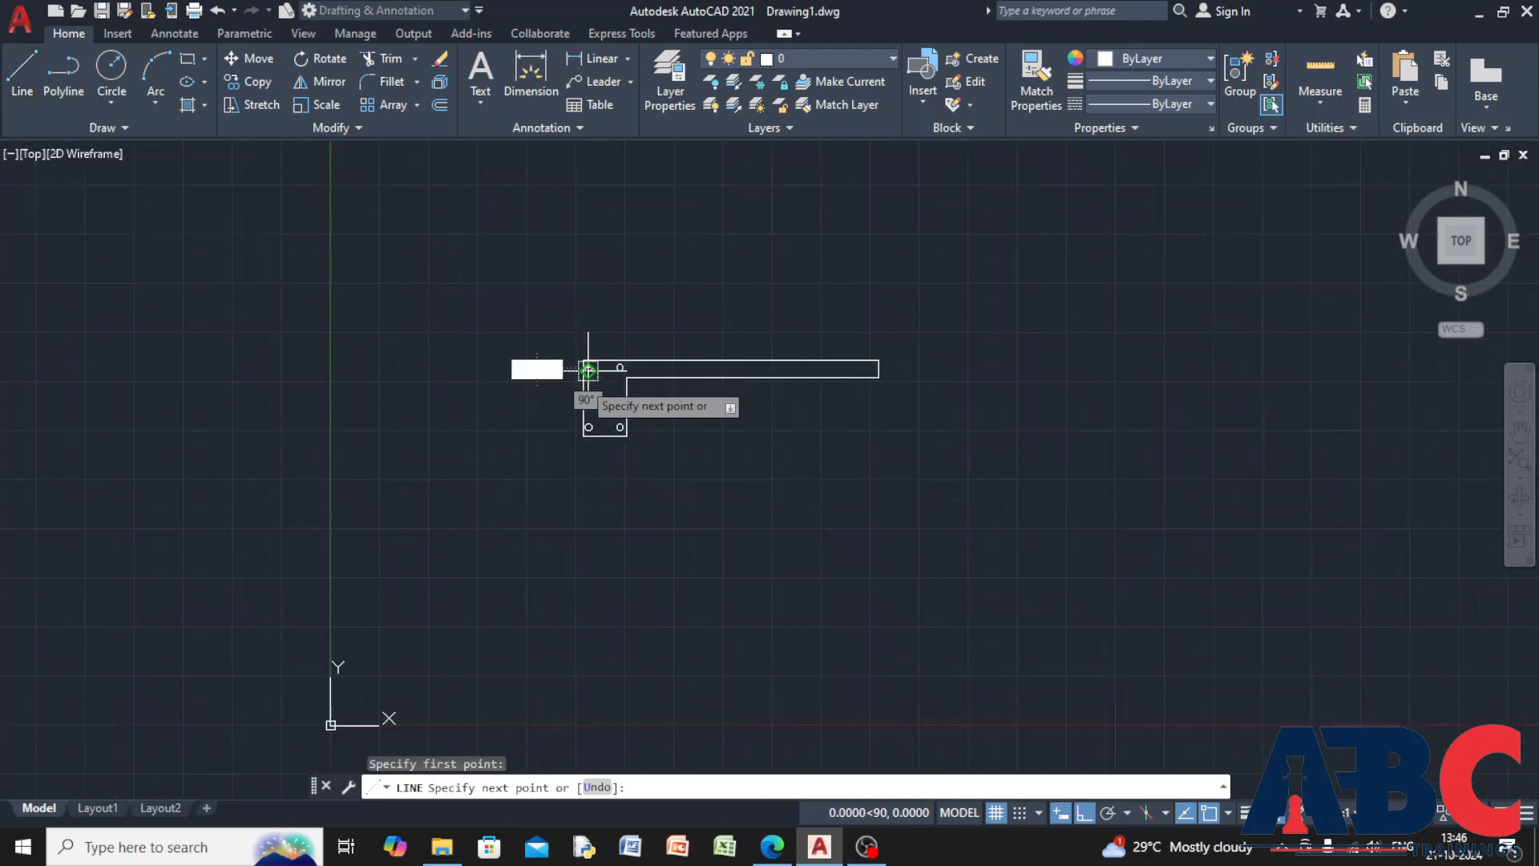
{"action": "scroll", "coordinate": [457, 562], "scroll_direction": "down", "scroll_amount": 5}
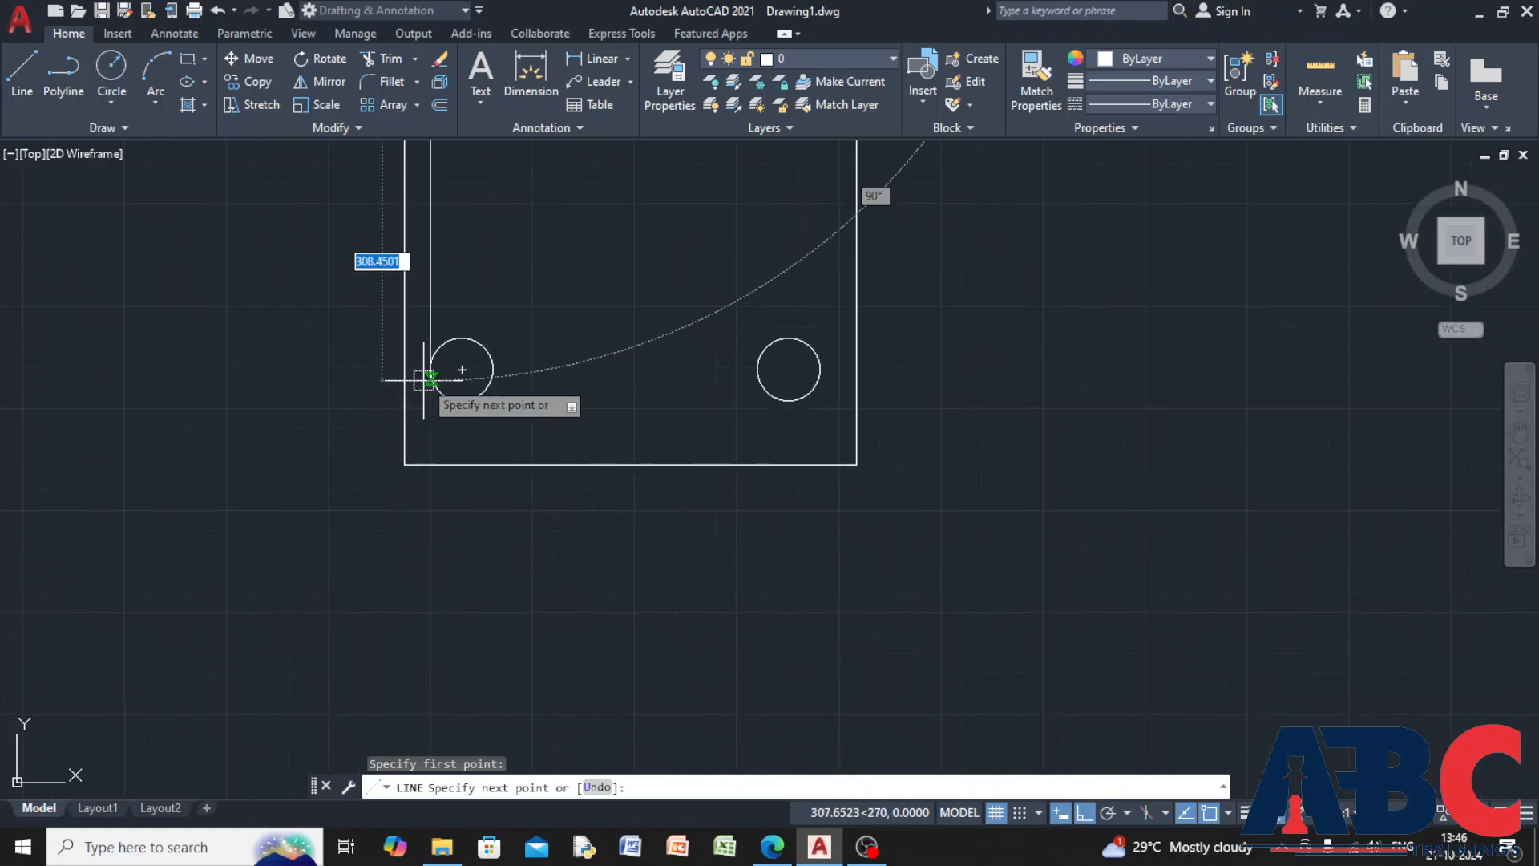
{"action": "left_click", "coordinate": [463, 370]}
{"action": "key", "text": "Escape"}
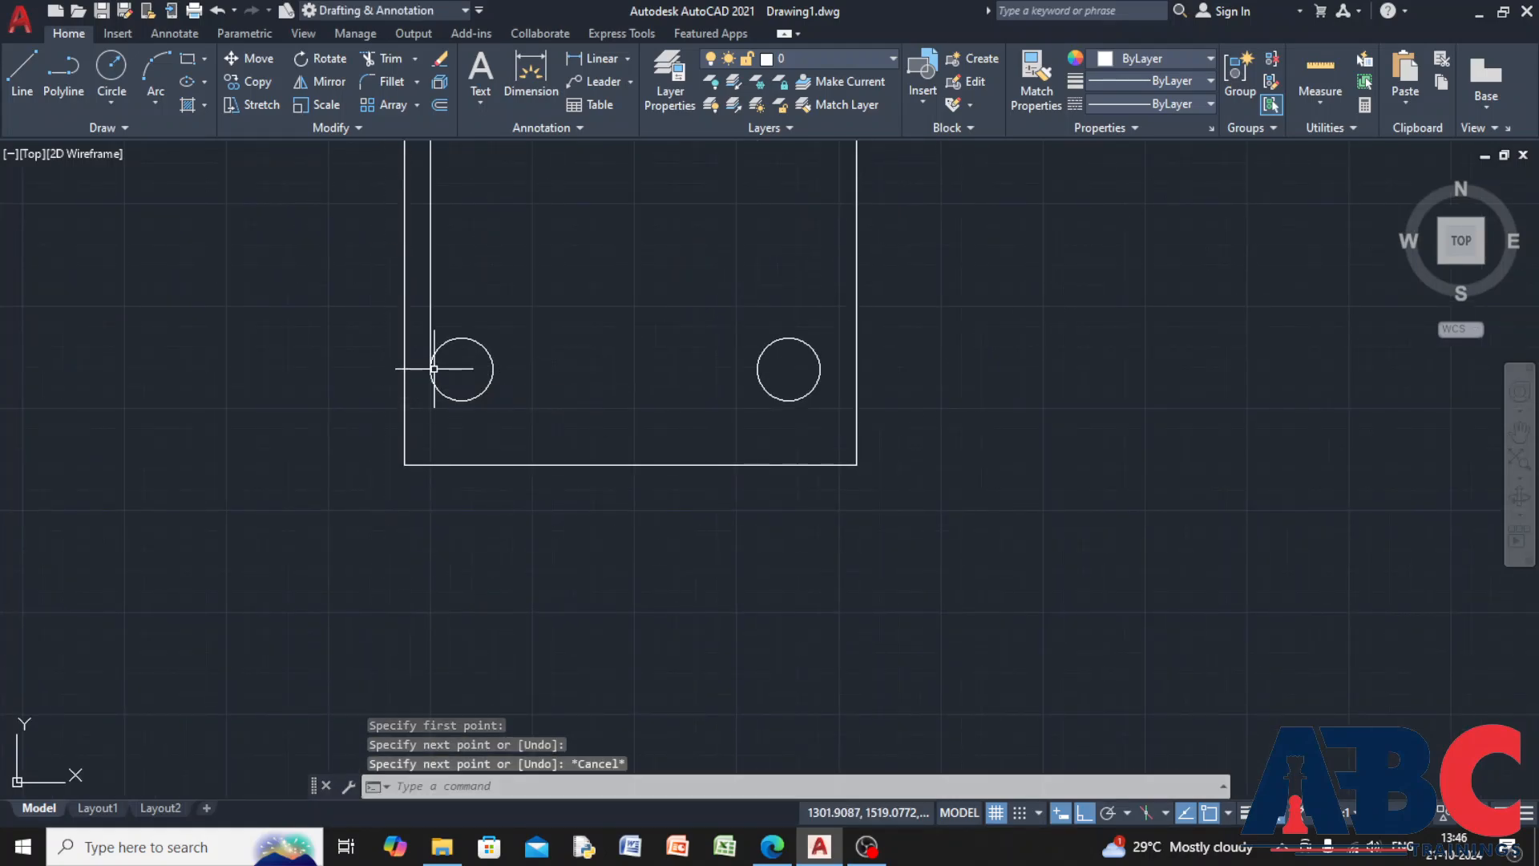
Draw a horizontal line along the underside of the two lower circles, from the left one's bottom point to the right one's
{"action": "key", "text": "Return"}
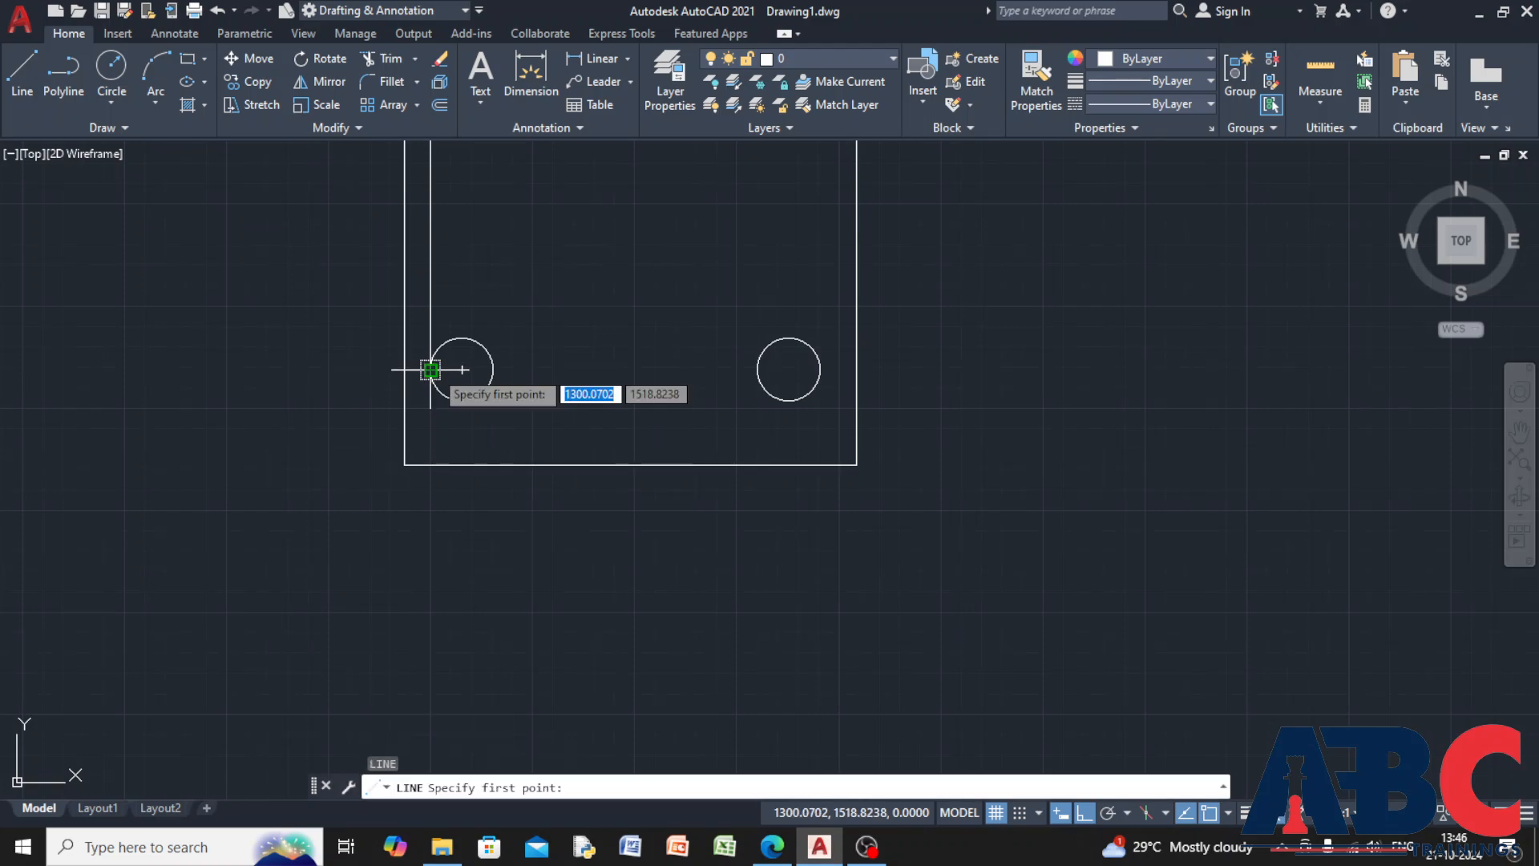
{"action": "left_click", "coordinate": [462, 401]}
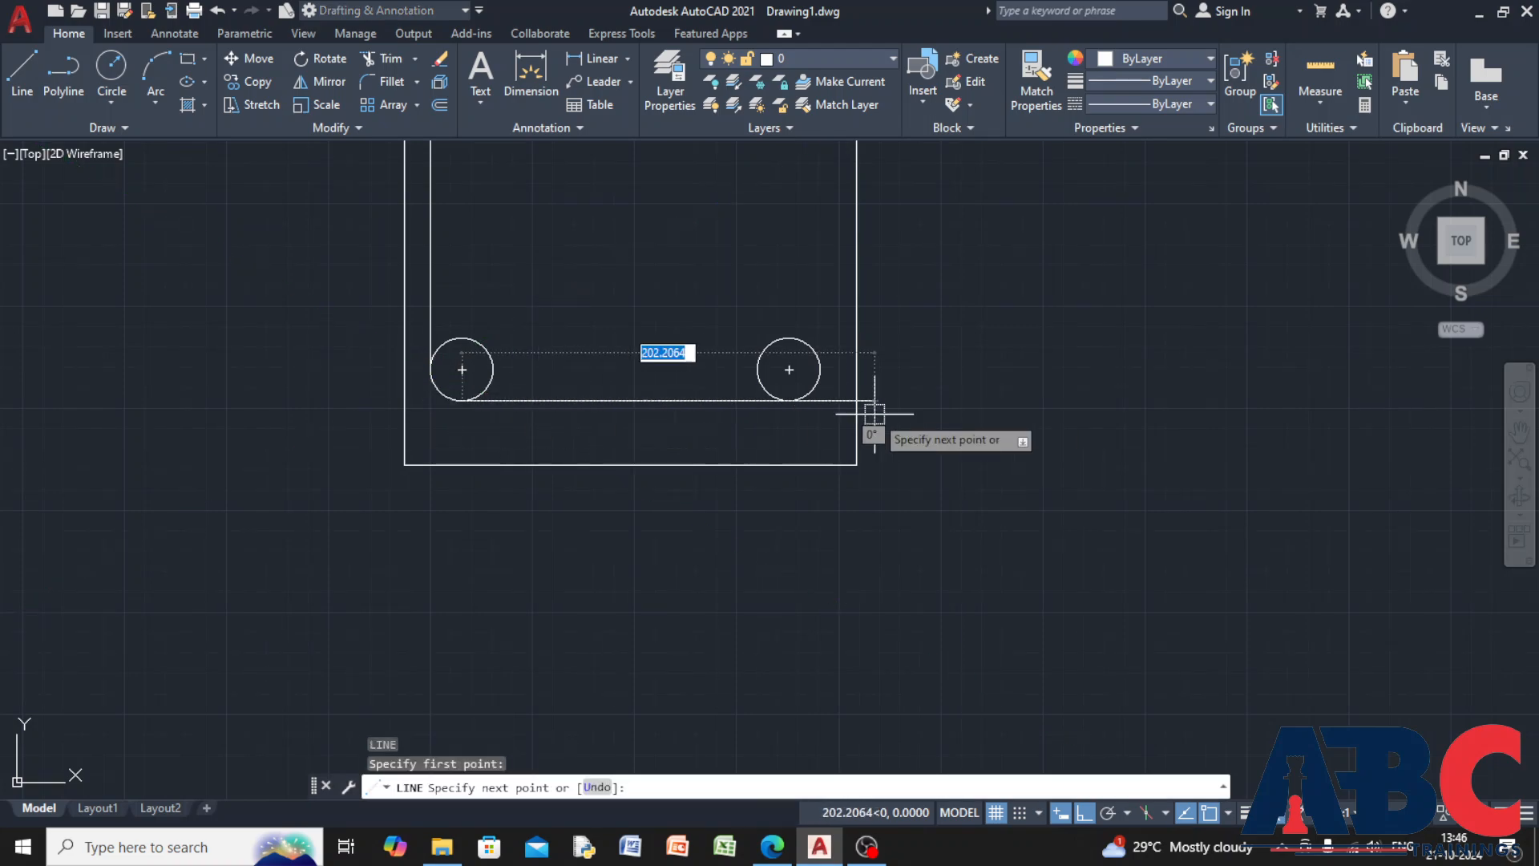
{"action": "left_click", "coordinate": [789, 401]}
{"action": "key", "text": "Return"}
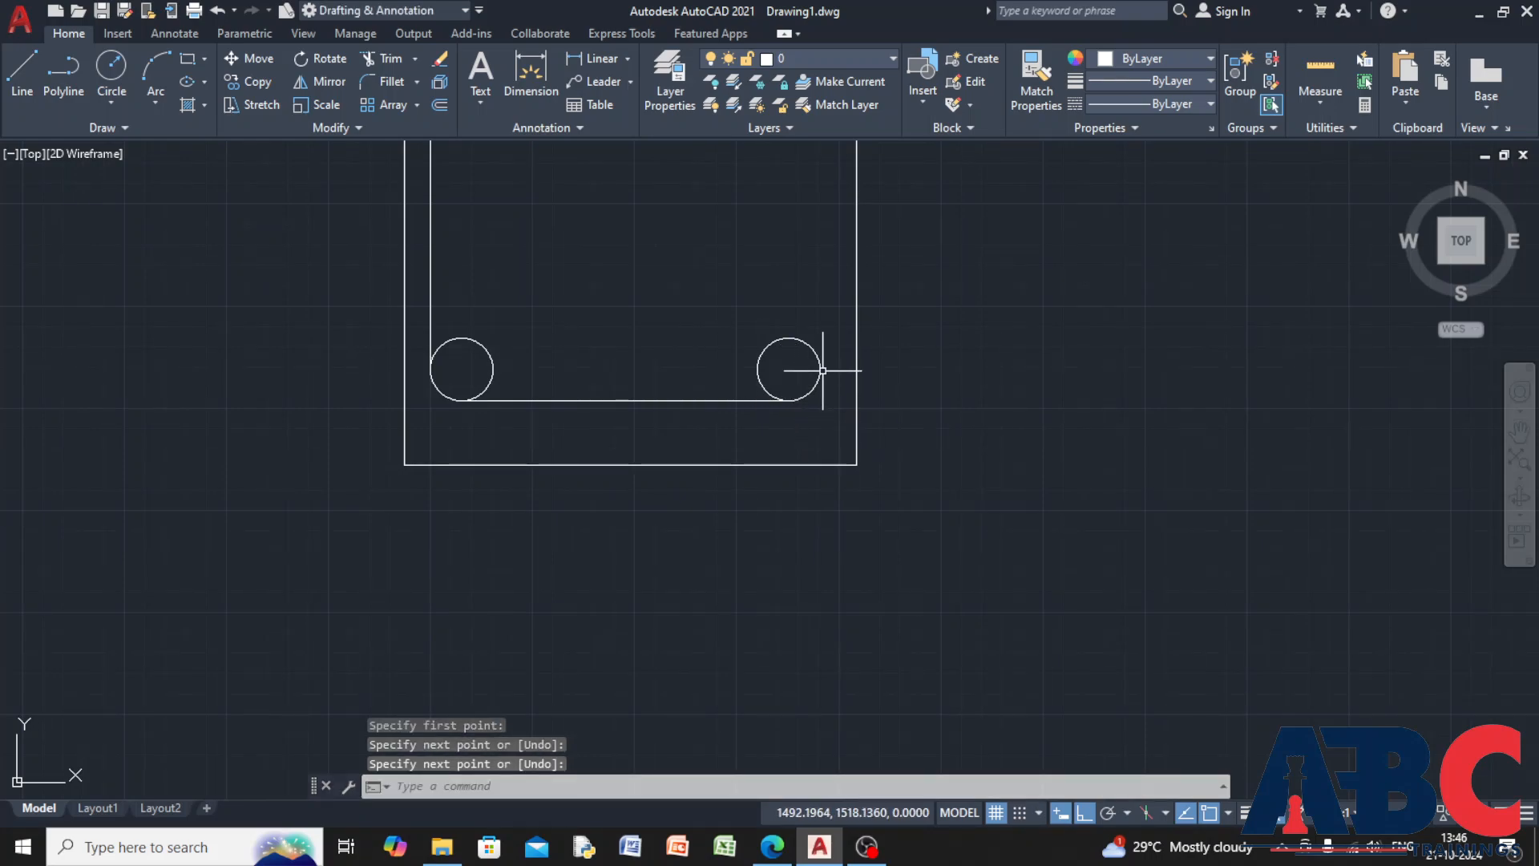
{"action": "key", "text": "Return"}
{"action": "scroll", "coordinate": [802, 339], "scroll_direction": "down", "scroll_amount": 8}
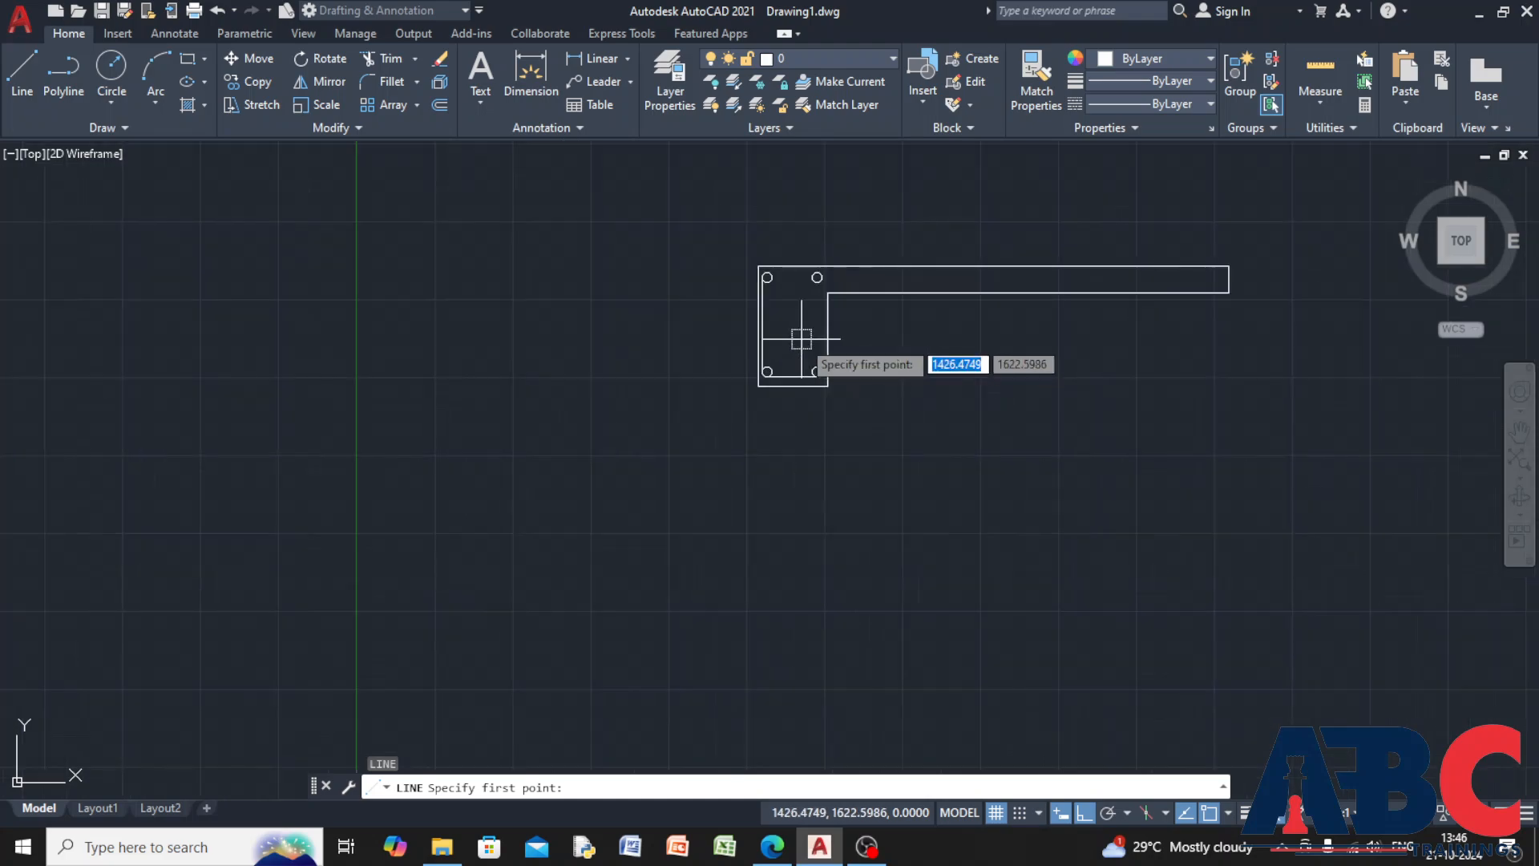
{"action": "scroll", "coordinate": [817, 280], "scroll_direction": "up", "scroll_amount": 8}
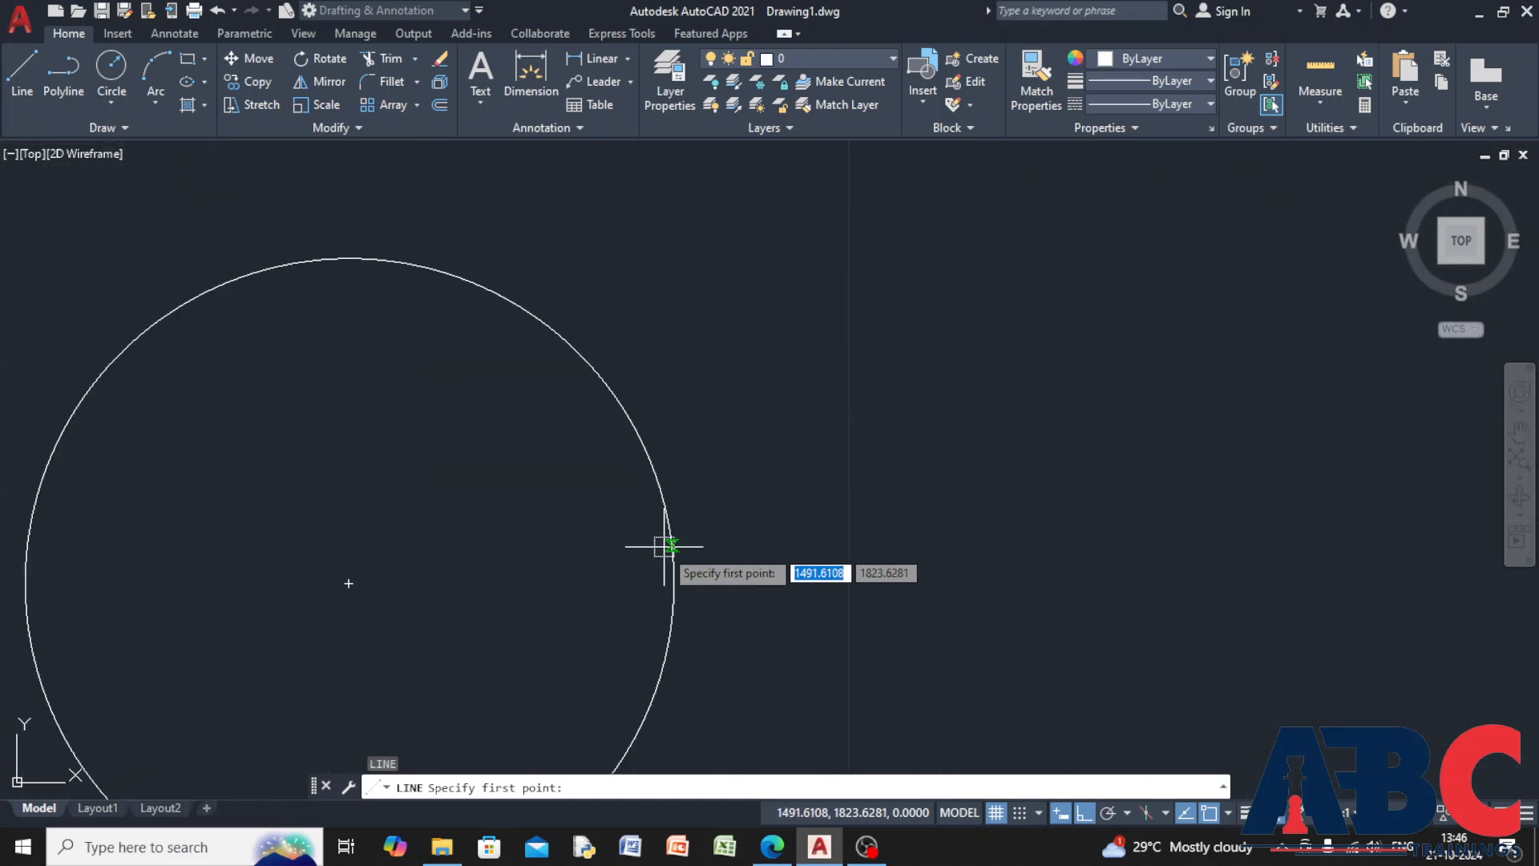
{"action": "left_click", "coordinate": [674, 581]}
{"action": "scroll", "coordinate": [677, 580], "scroll_direction": "down", "scroll_amount": 2}
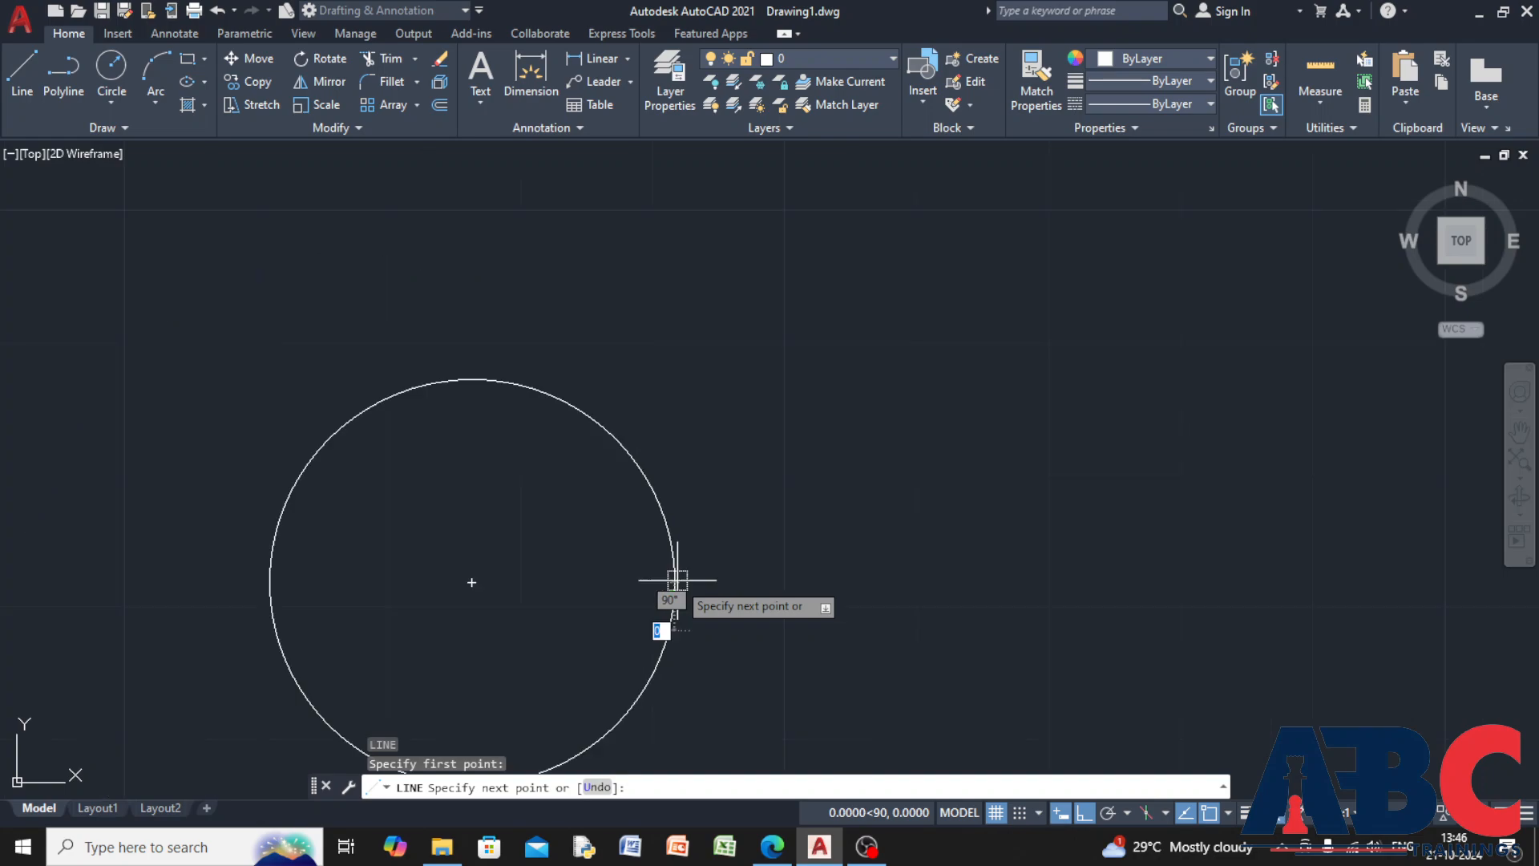
{"action": "scroll", "coordinate": [677, 578], "scroll_direction": "down", "scroll_amount": 5}
{"action": "key", "text": "Return"}
{"action": "scroll", "coordinate": [698, 582], "scroll_direction": "down", "scroll_amount": 7}
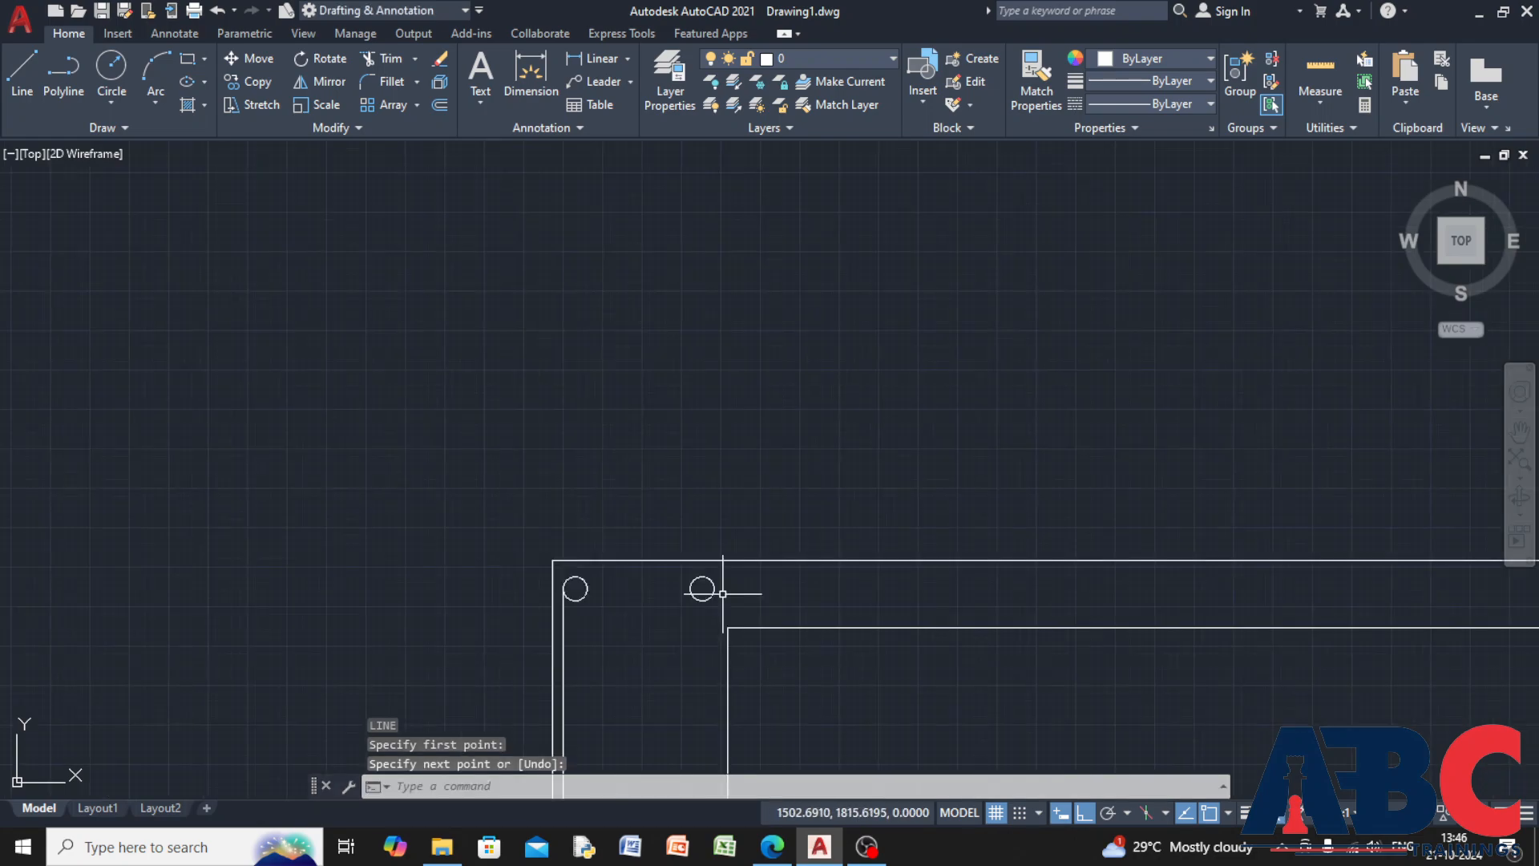
Draw a vertical line along the outer right side of the two right circles, from the lower one up to the upper one
{"action": "middle_click_drag", "start_coordinate": [722, 594], "coordinate": [515, 224]}
{"action": "scroll", "coordinate": [515, 310], "scroll_direction": "up", "scroll_amount": 2}
{"action": "key", "text": "Return"}
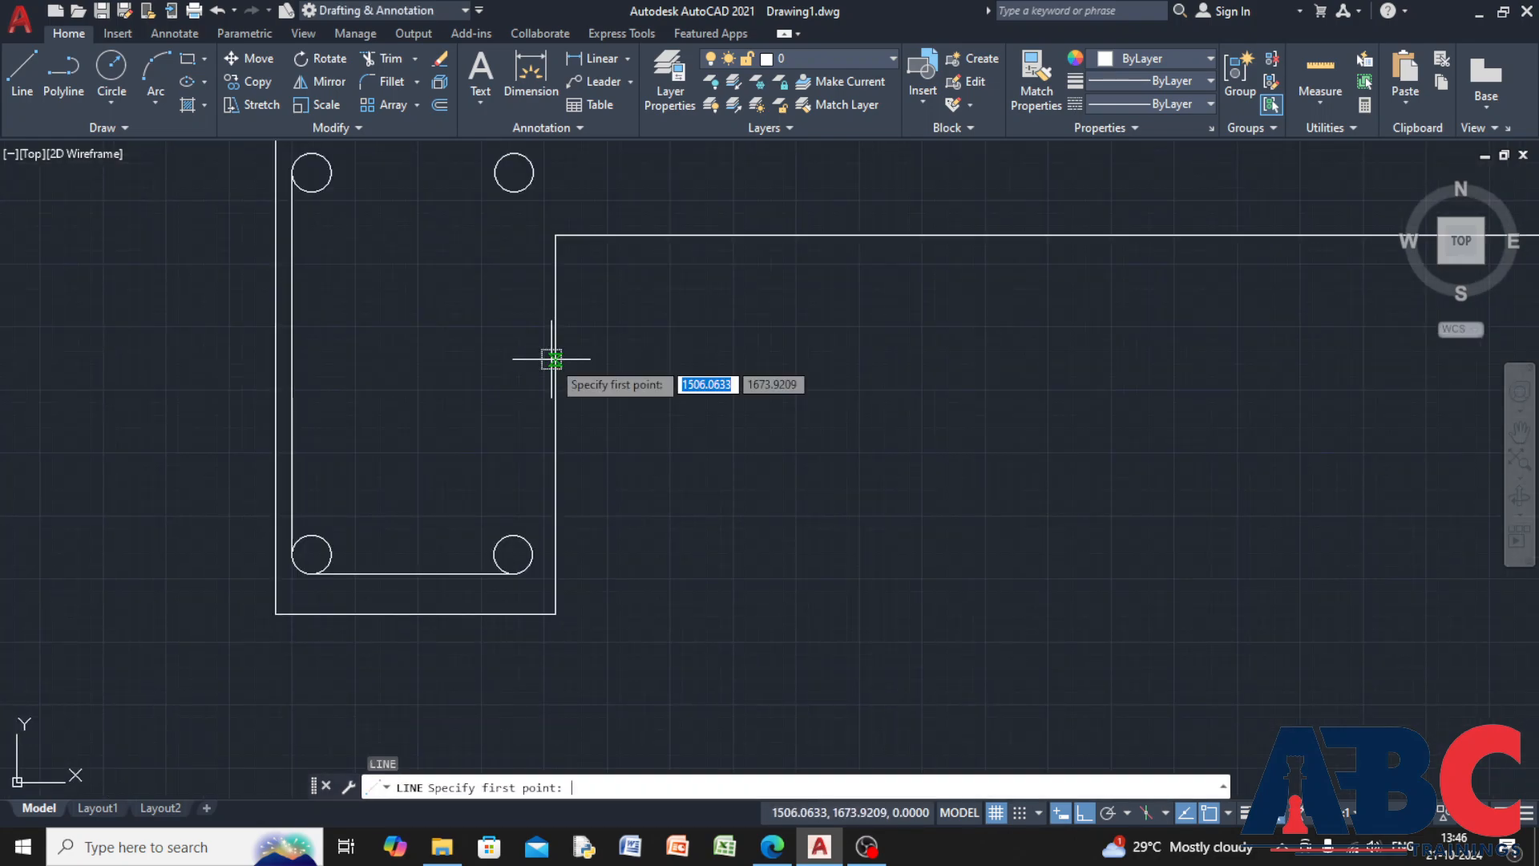
{"action": "left_click", "coordinate": [531, 554]}
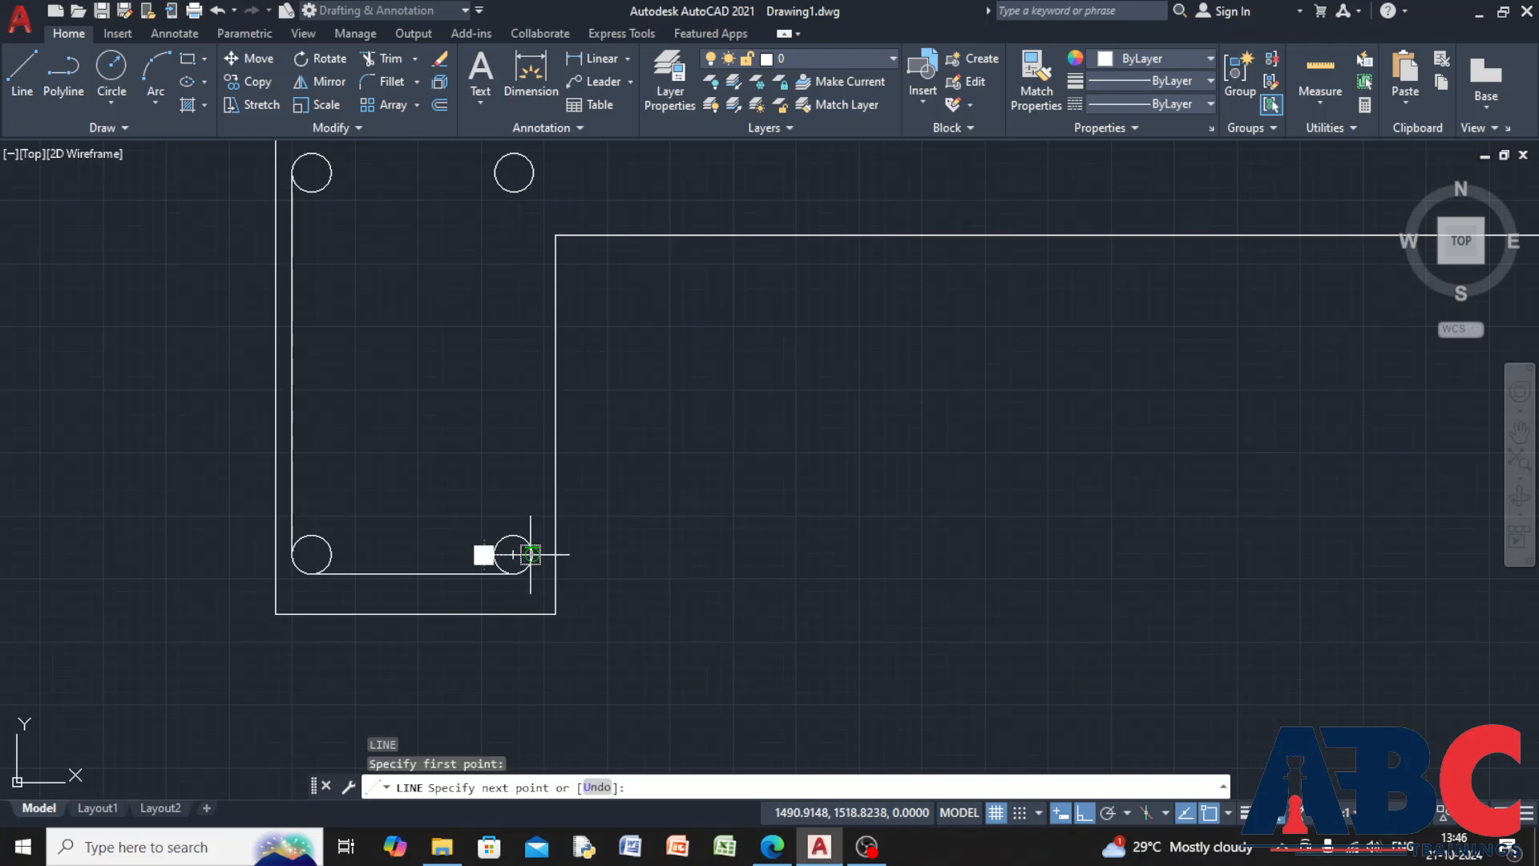
{"action": "left_click", "coordinate": [534, 172]}
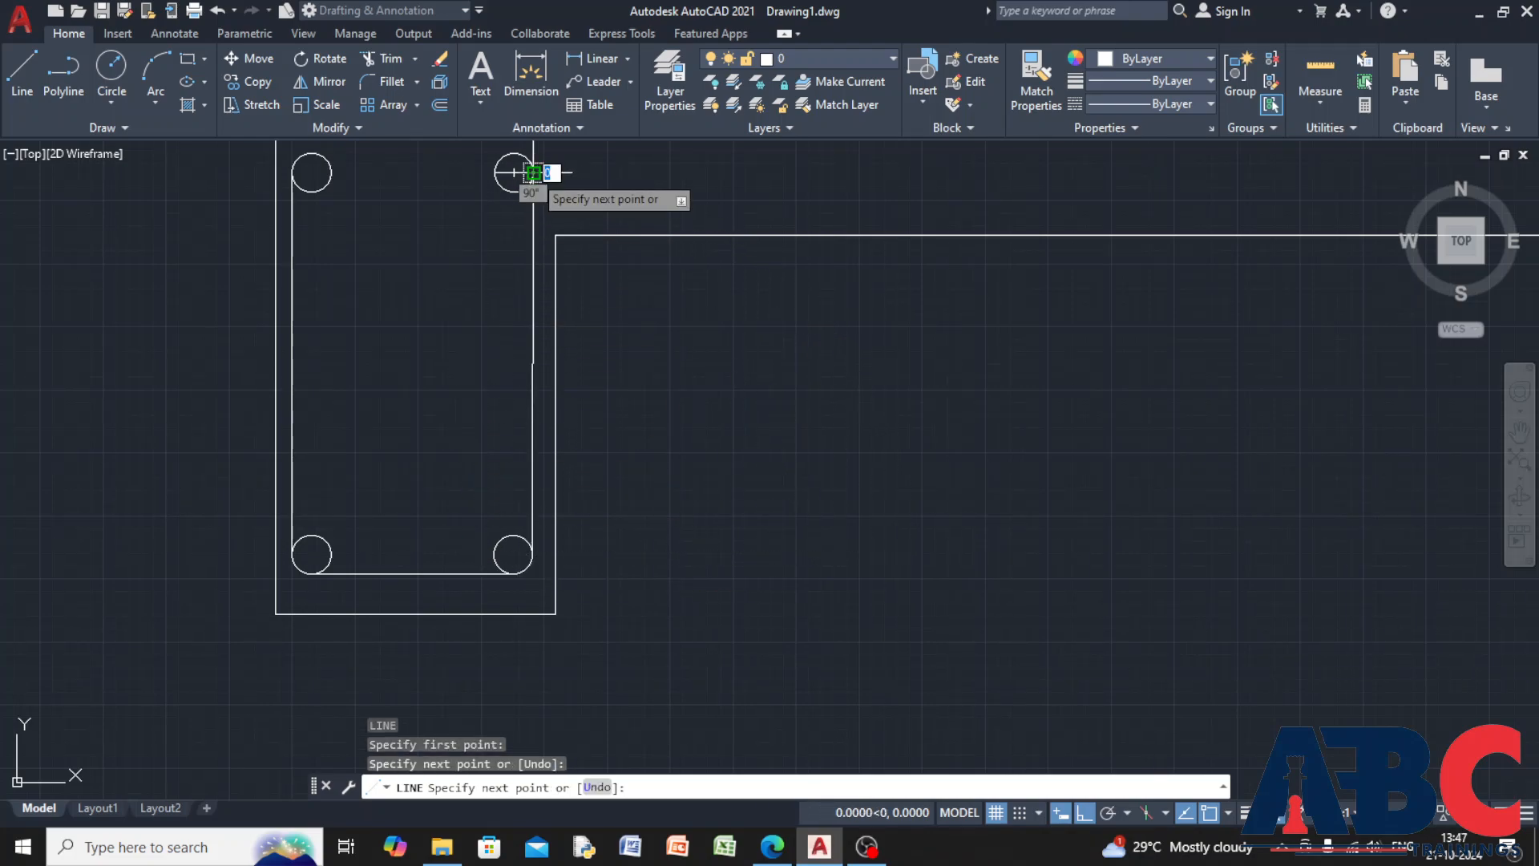
{"action": "key", "text": "Return"}
{"action": "middle_click_drag", "start_coordinate": [603, 321], "coordinate": [750, 433]}
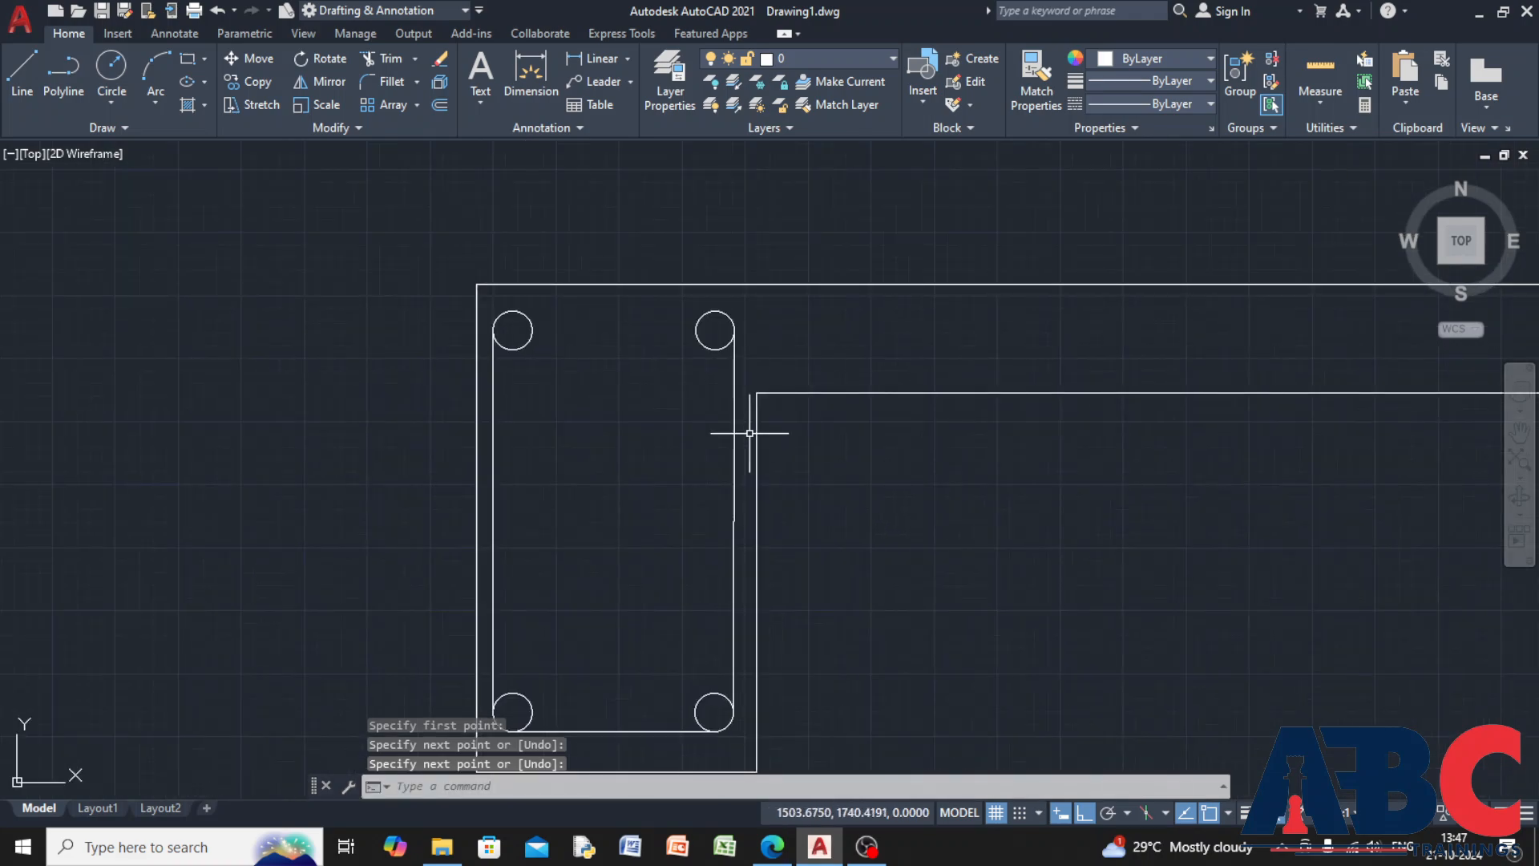
Draw a horizontal line along the top of the two upper circles, from the right one's top point to the left one's
{"action": "key", "text": "Return"}
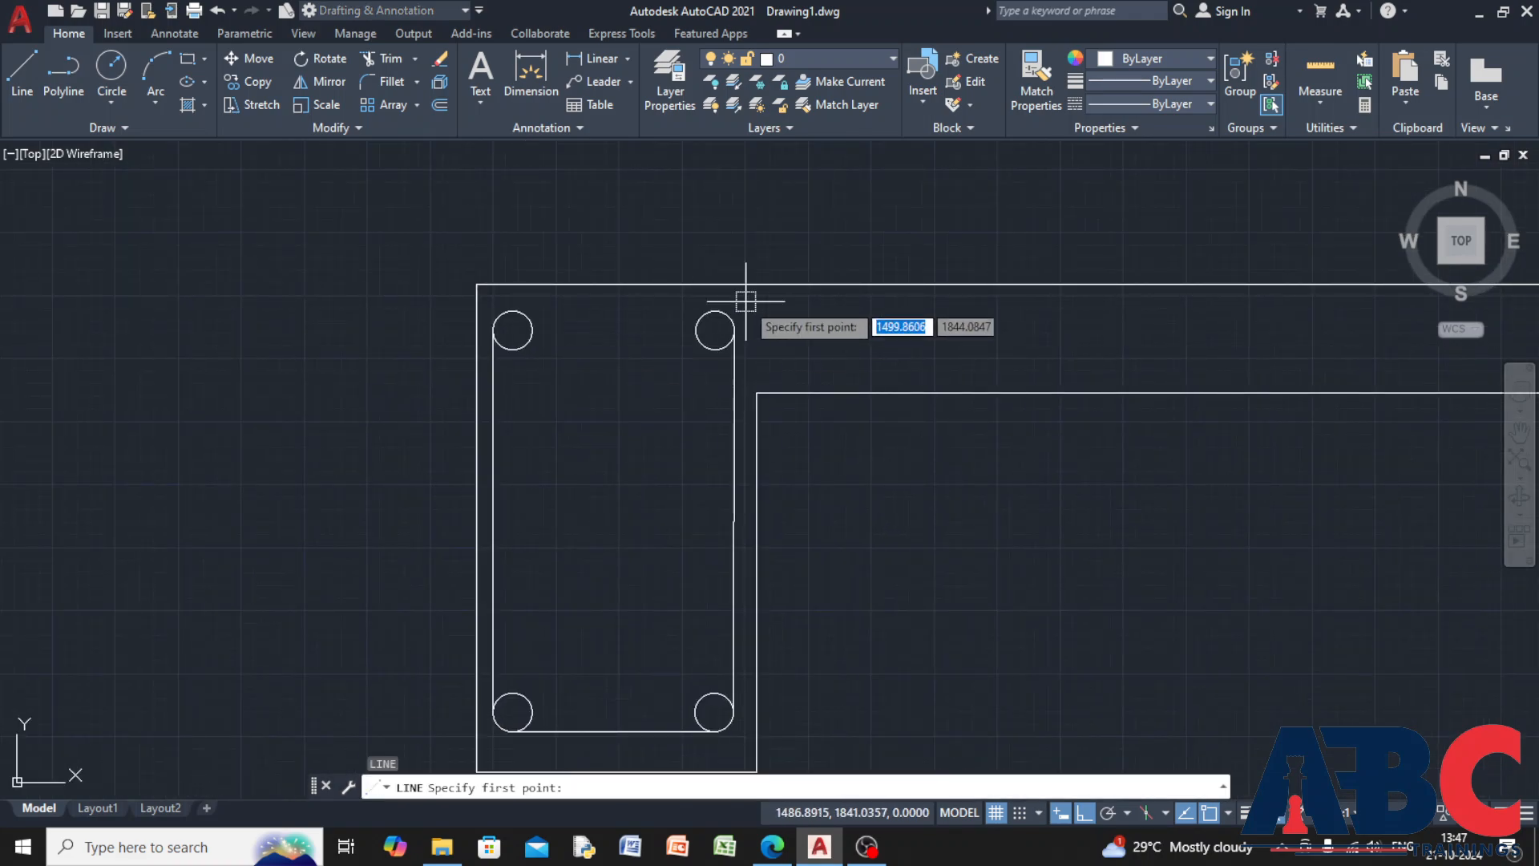
{"action": "left_click", "coordinate": [714, 312]}
{"action": "left_click", "coordinate": [512, 311]}
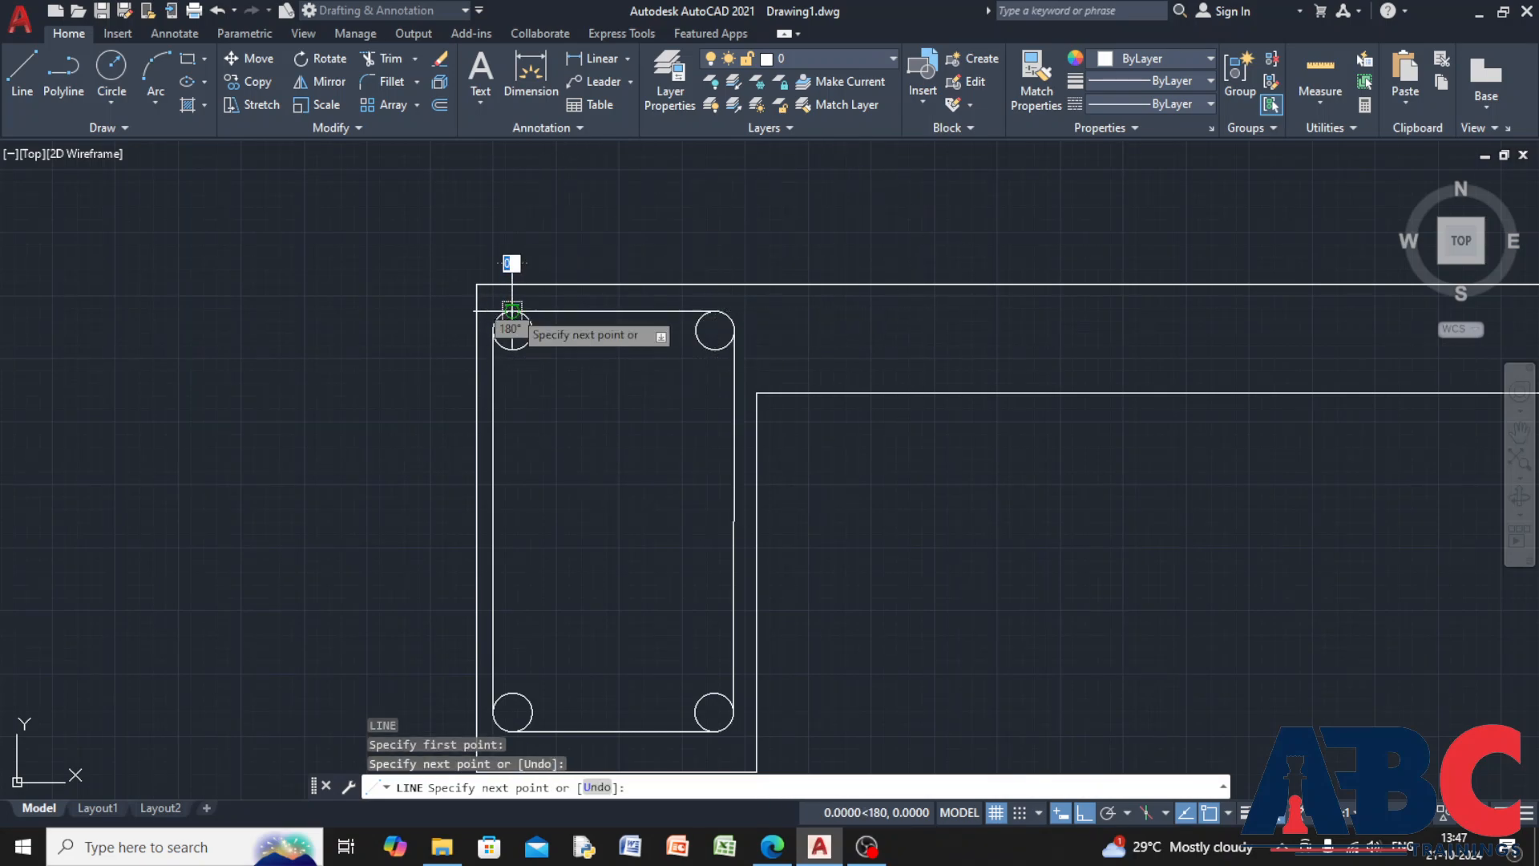
{"action": "key", "text": "Return"}
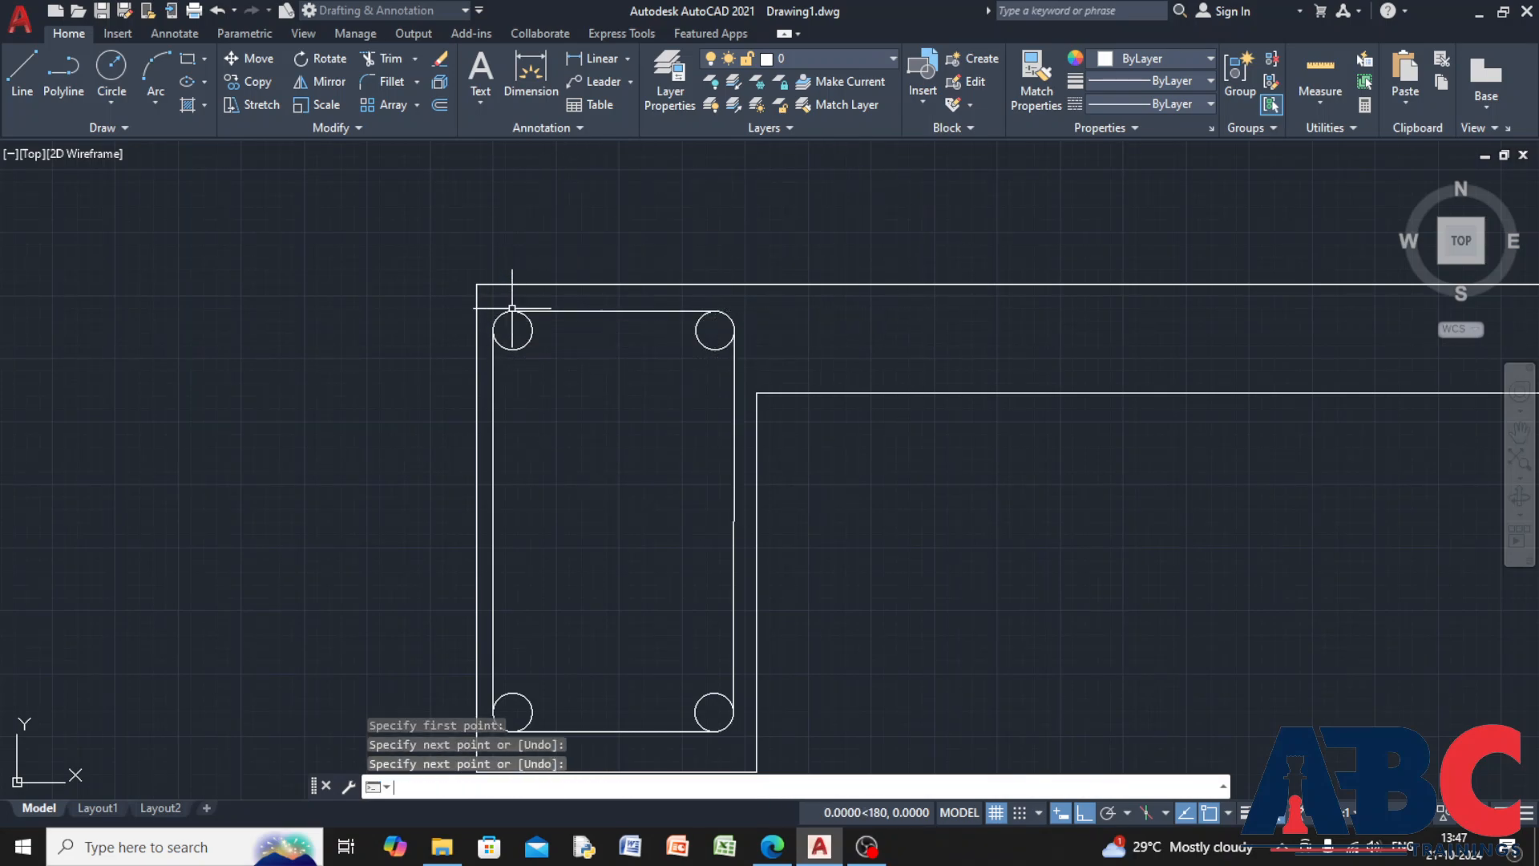
With Ortho off, draw a slanted hook line about 75 units long from the upper-left circle's left side down into the section
{"action": "left_click", "coordinate": [24, 72]}
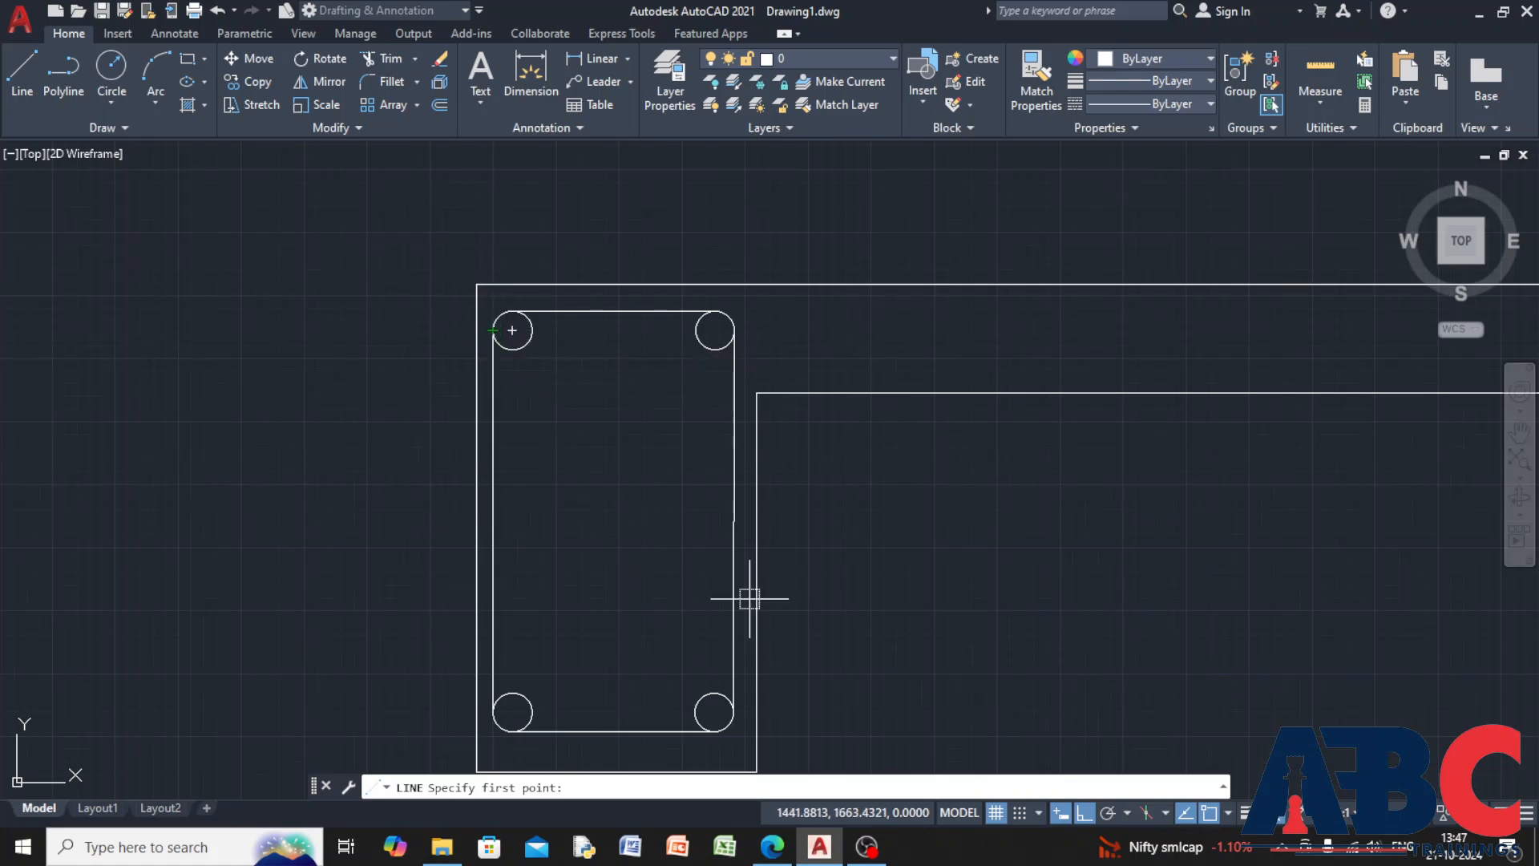
{"action": "left_click", "coordinate": [1085, 813]}
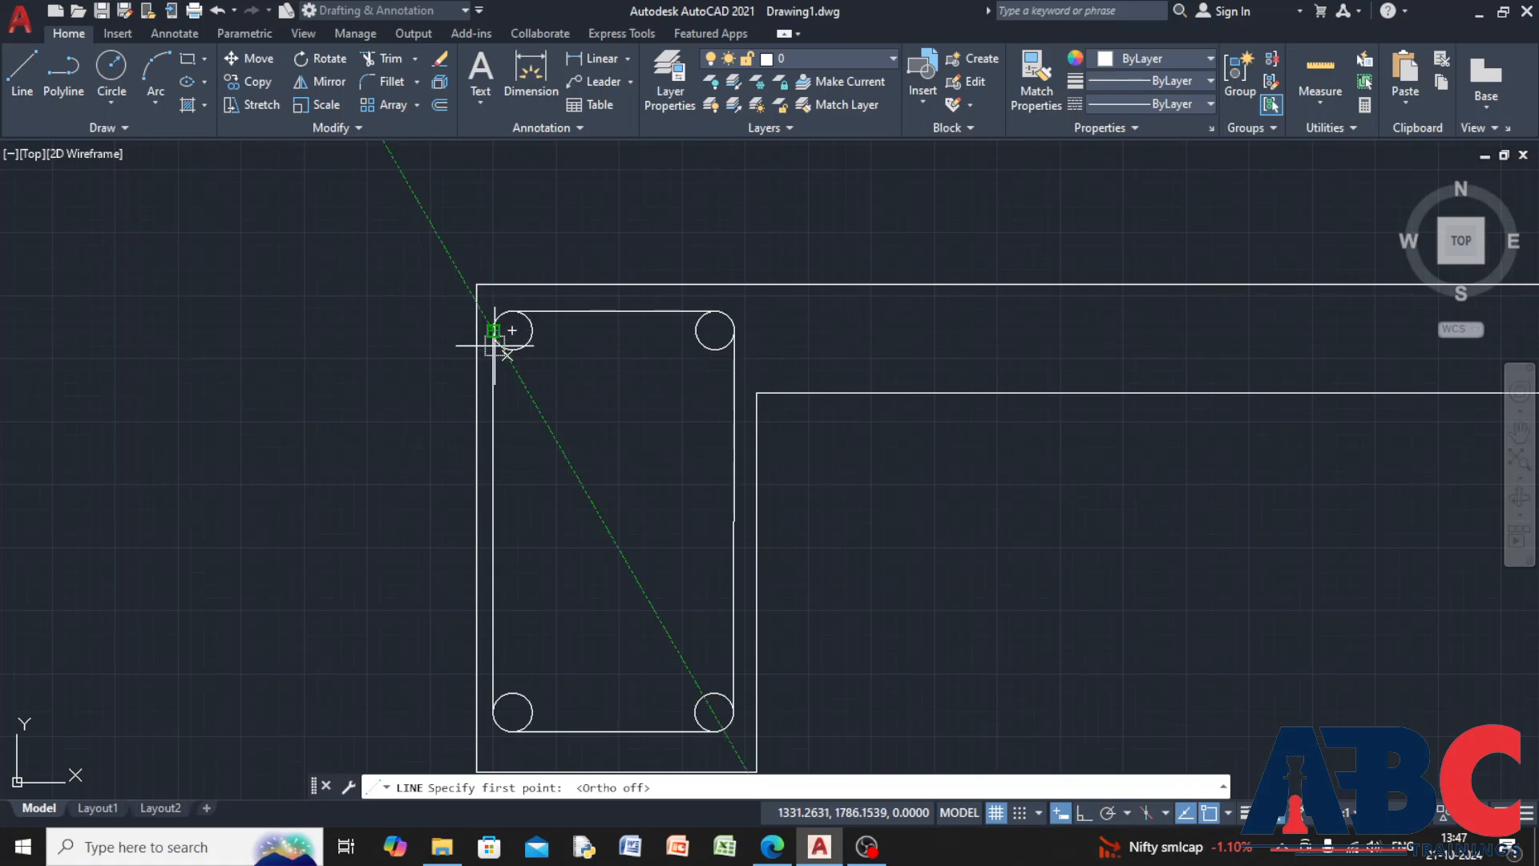
{"action": "scroll", "coordinate": [501, 337], "scroll_direction": "up", "scroll_amount": 6}
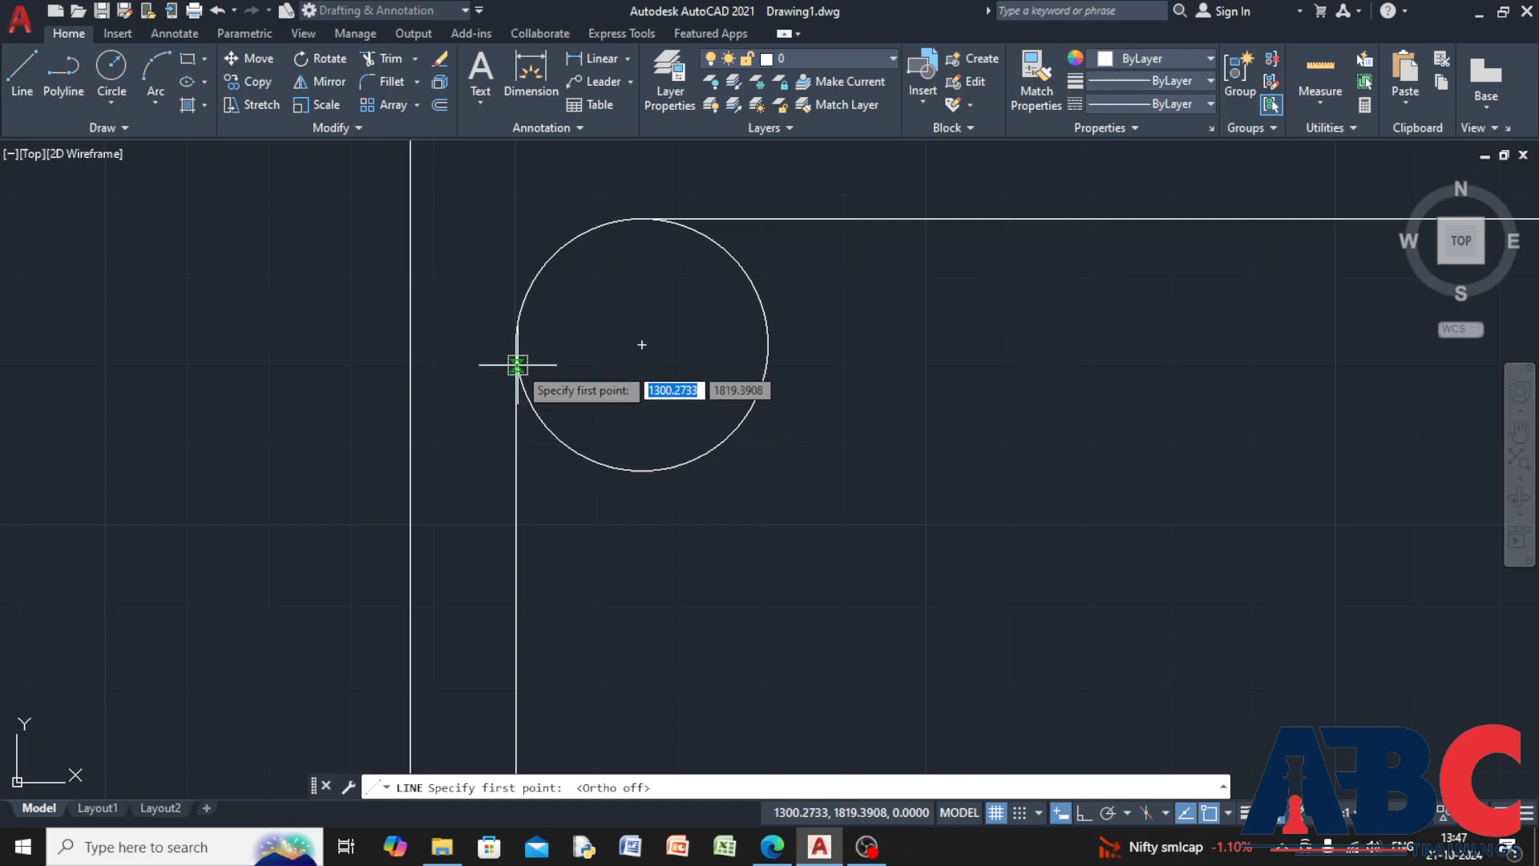
{"action": "left_click", "coordinate": [517, 364]}
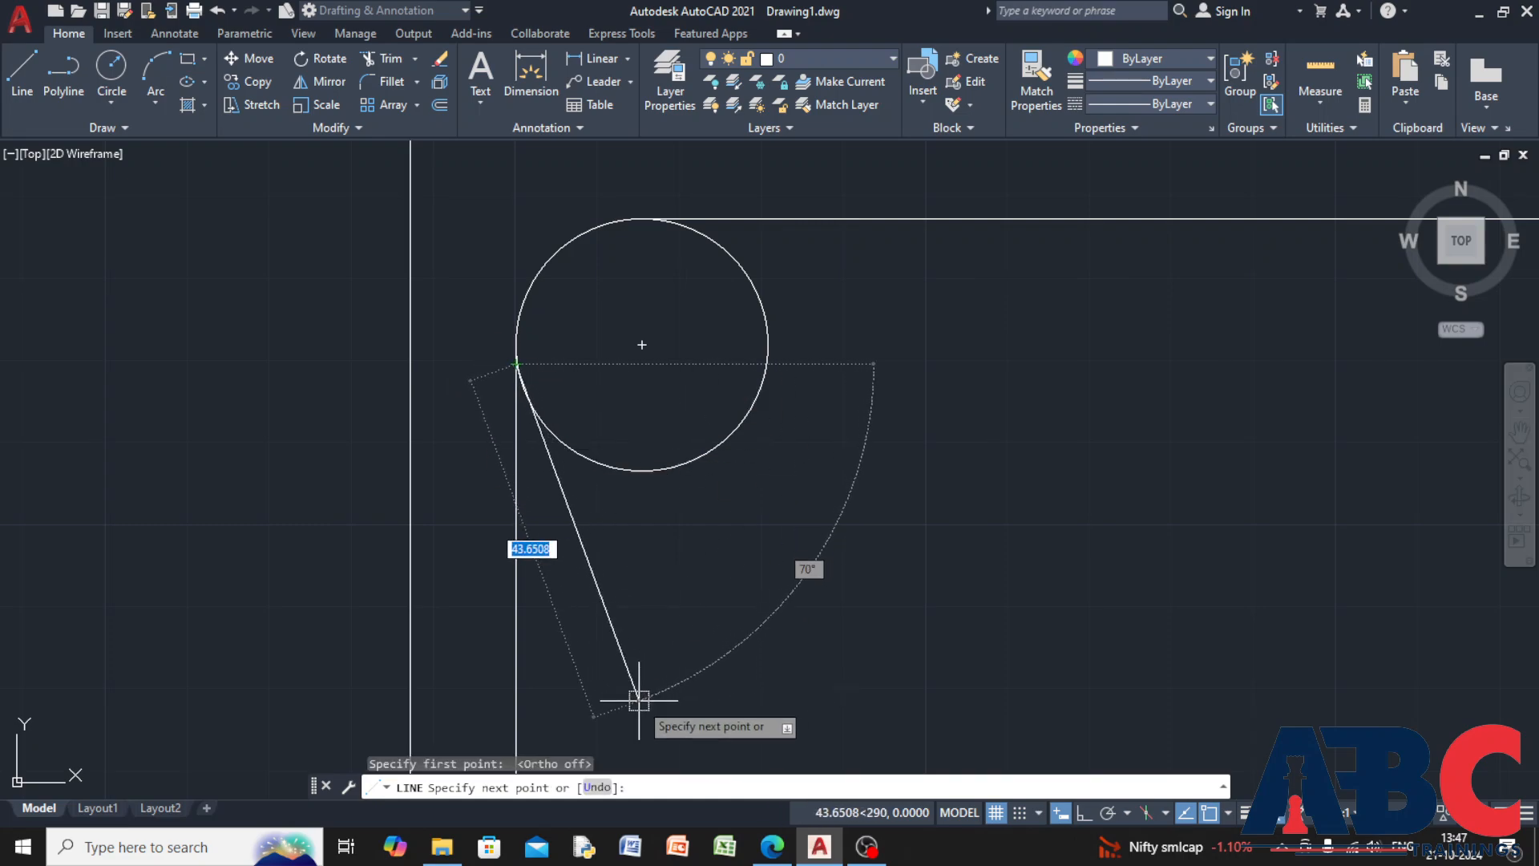
{"action": "scroll", "coordinate": [631, 676], "scroll_direction": "down", "scroll_amount": 8}
{"action": "middle_click_drag", "start_coordinate": [631, 676], "coordinate": [429, 176]}
{"action": "scroll", "coordinate": [426, 148], "scroll_direction": "up", "scroll_amount": 4}
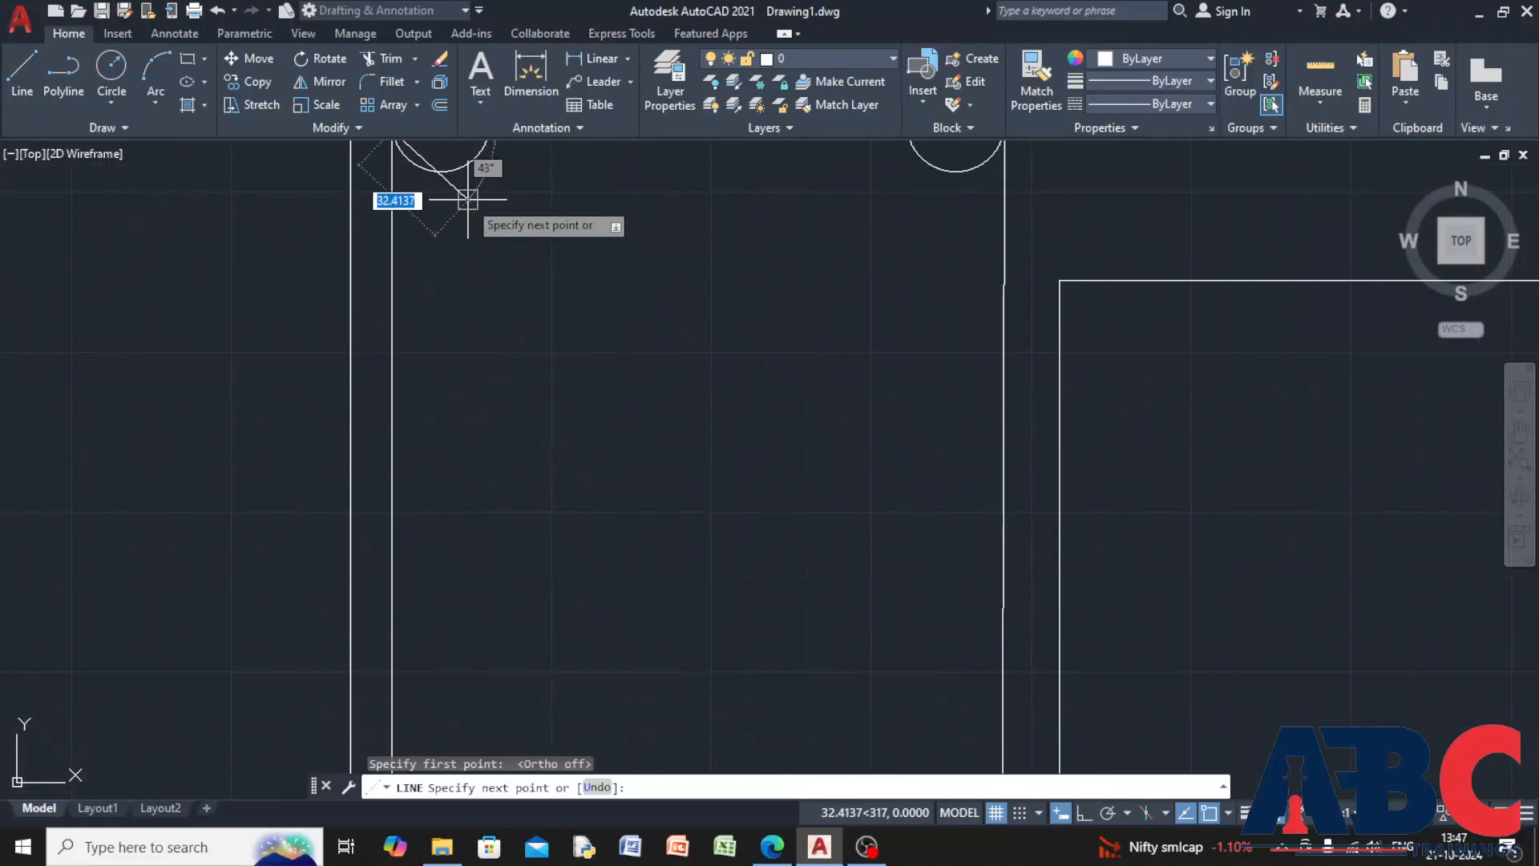
{"action": "scroll", "coordinate": [471, 239], "scroll_direction": "down", "scroll_amount": 2}
{"action": "middle_click_drag", "start_coordinate": [473, 243], "coordinate": [441, 481]}
{"action": "scroll", "coordinate": [441, 480], "scroll_direction": "up", "scroll_amount": 2}
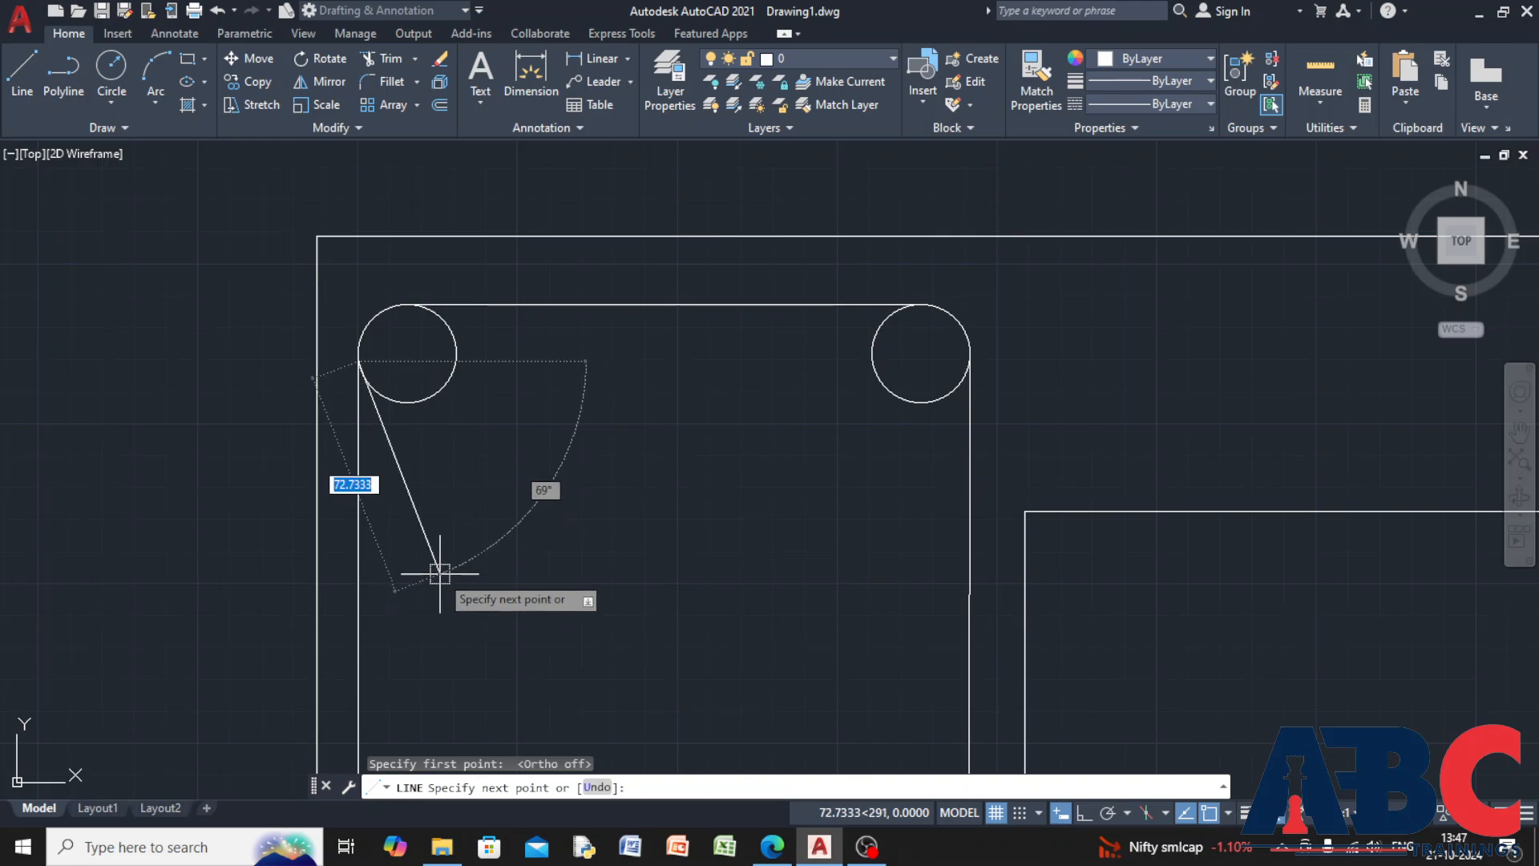
{"action": "left_click", "coordinate": [439, 585]}
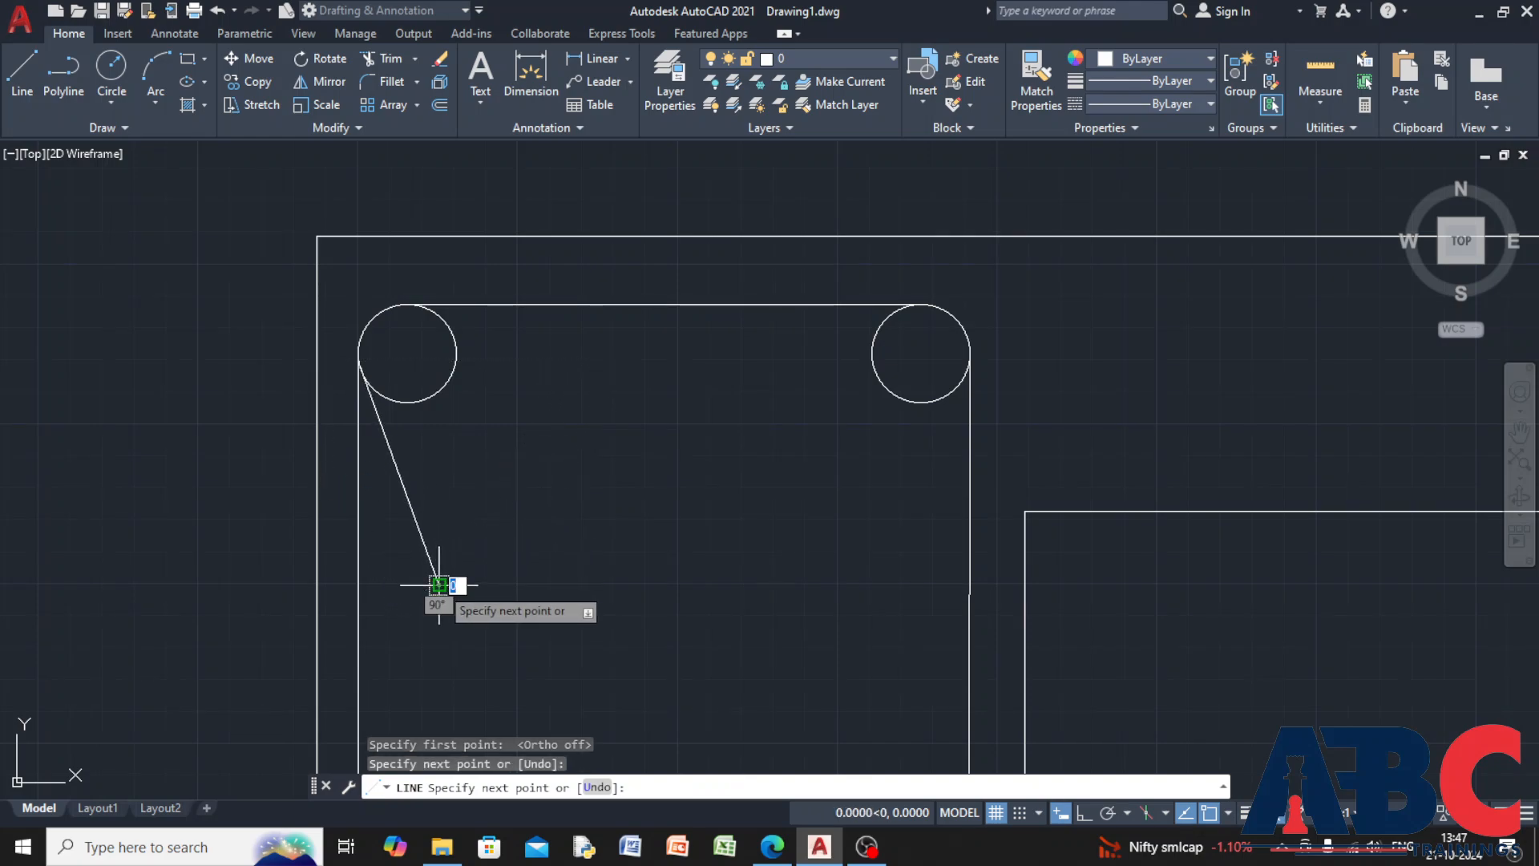
{"action": "key", "text": "Return"}
{"action": "key", "text": "Return"}
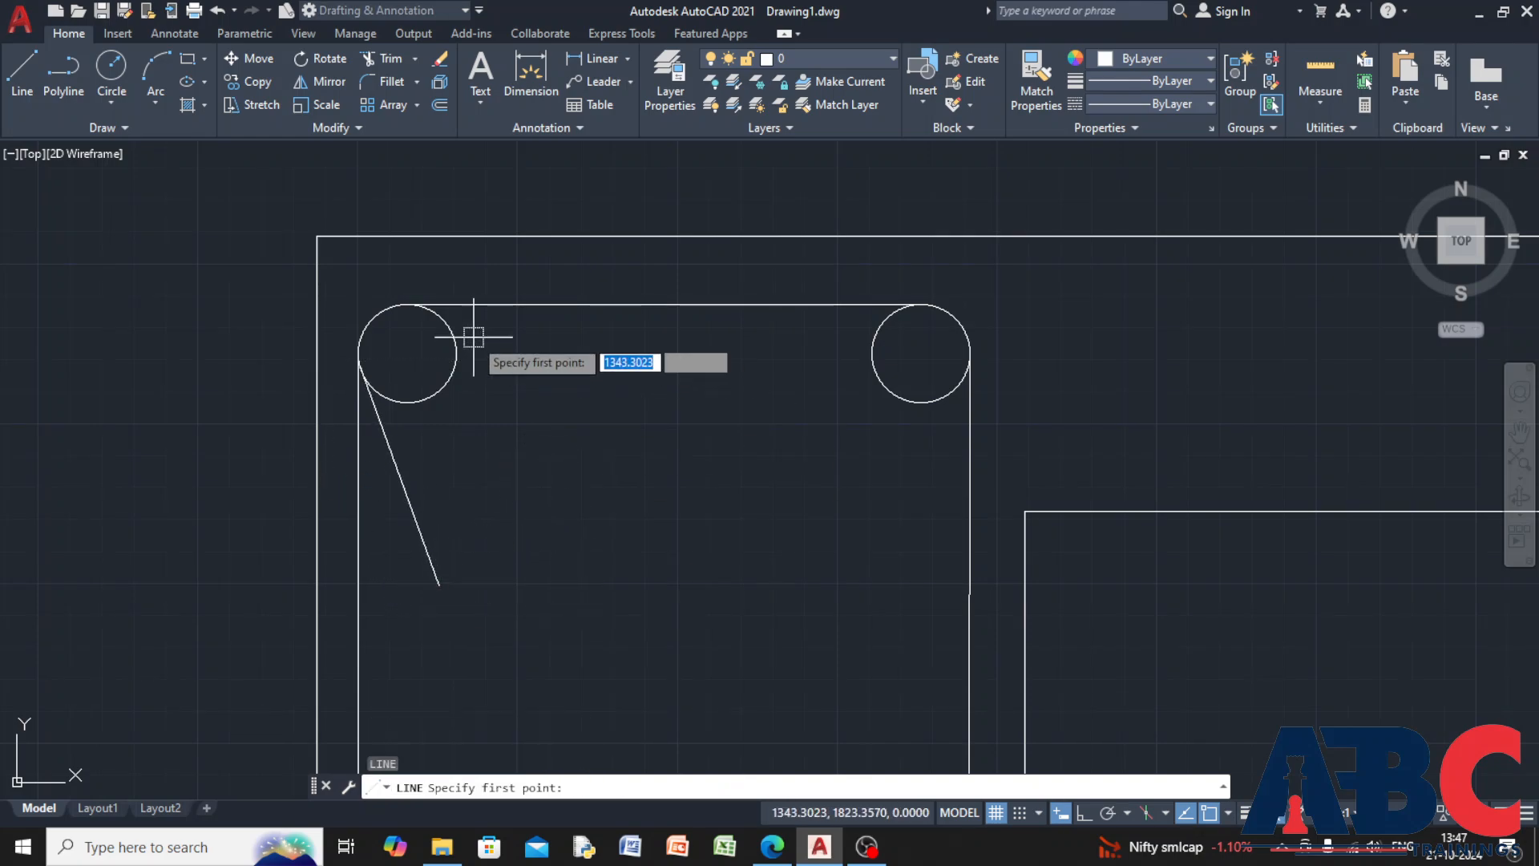
{"action": "left_click", "coordinate": [407, 305]}
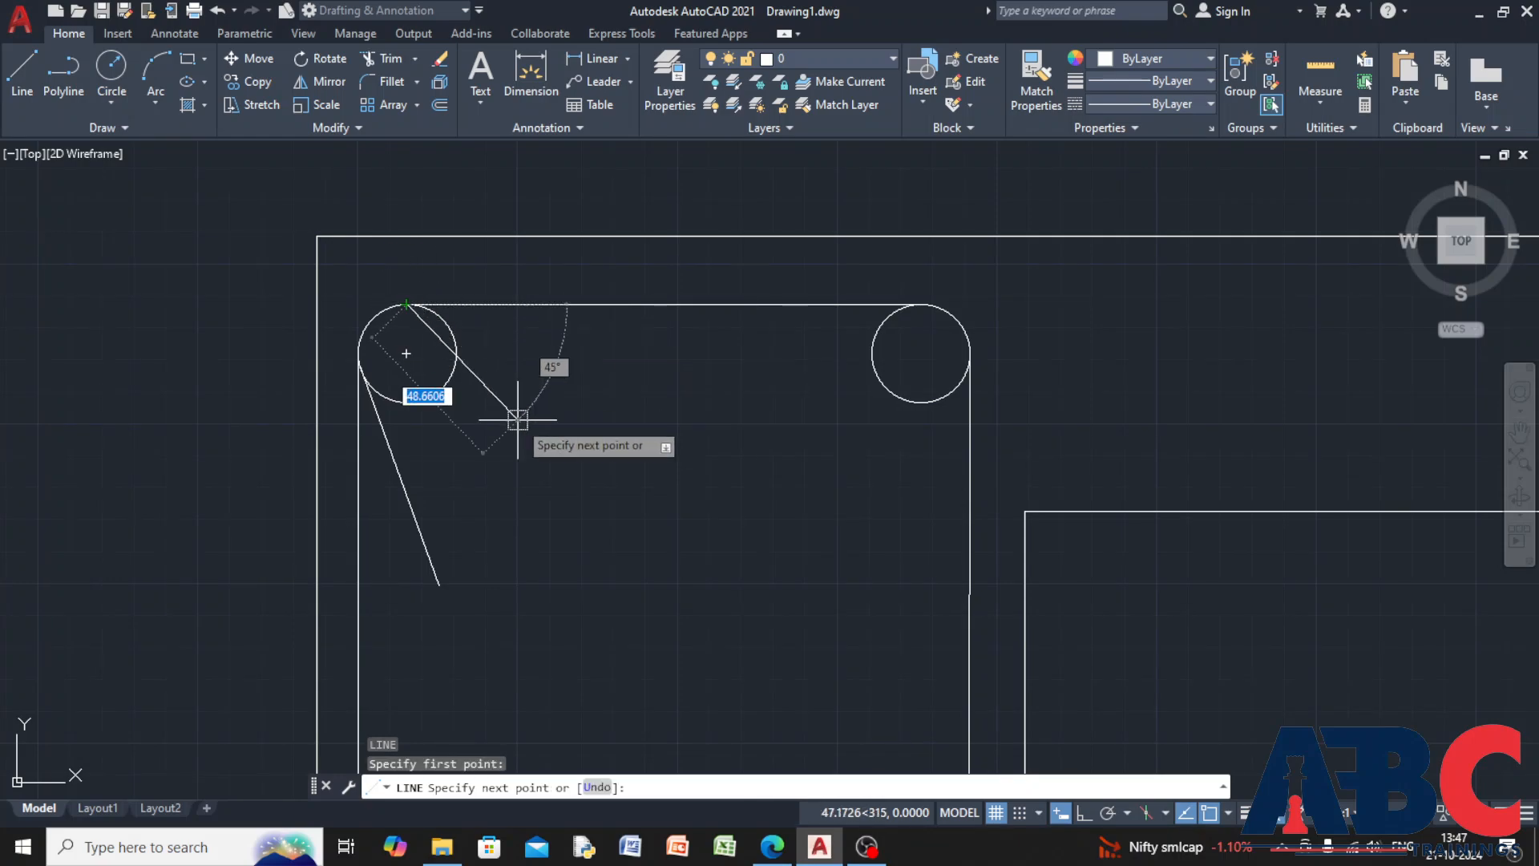
{"action": "key", "text": "Return"}
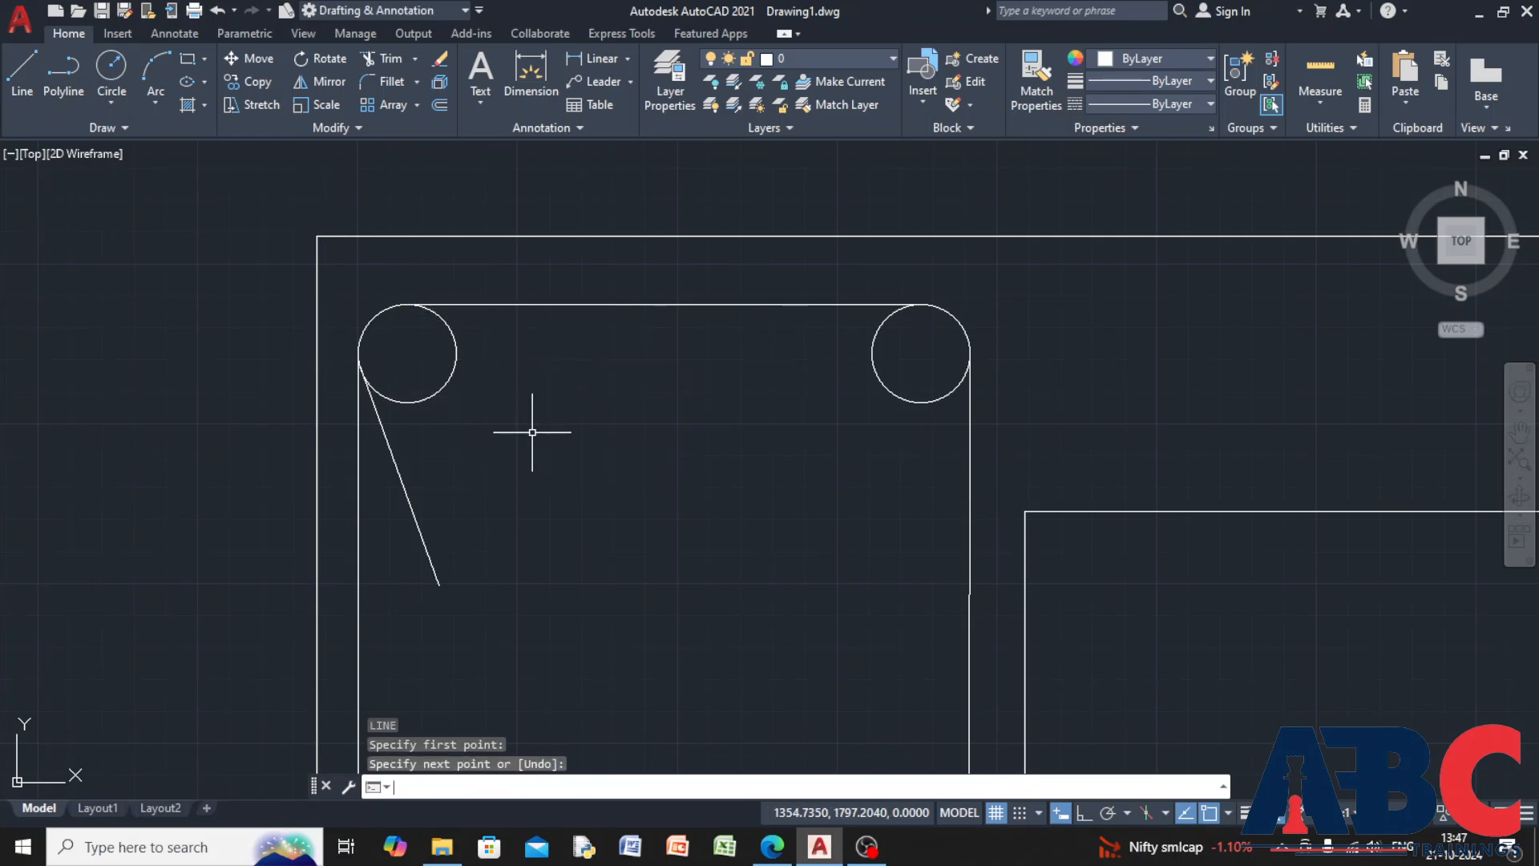
Draw a second slanted hook line from the top line beside the upper-left circle's top, down and right into the section
{"action": "key", "text": "Return"}
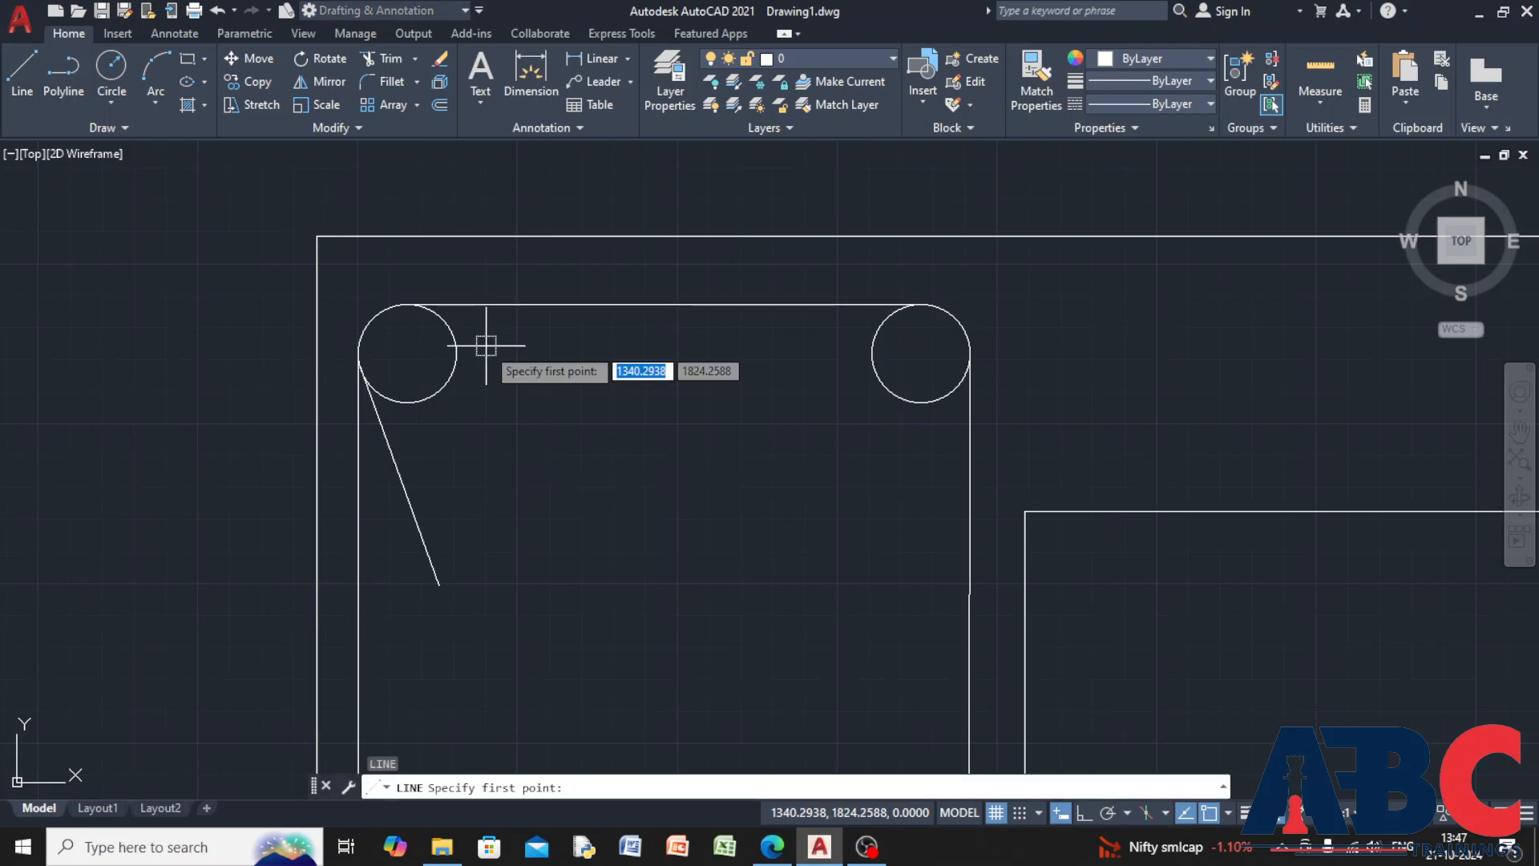
{"action": "left_click", "coordinate": [426, 303]}
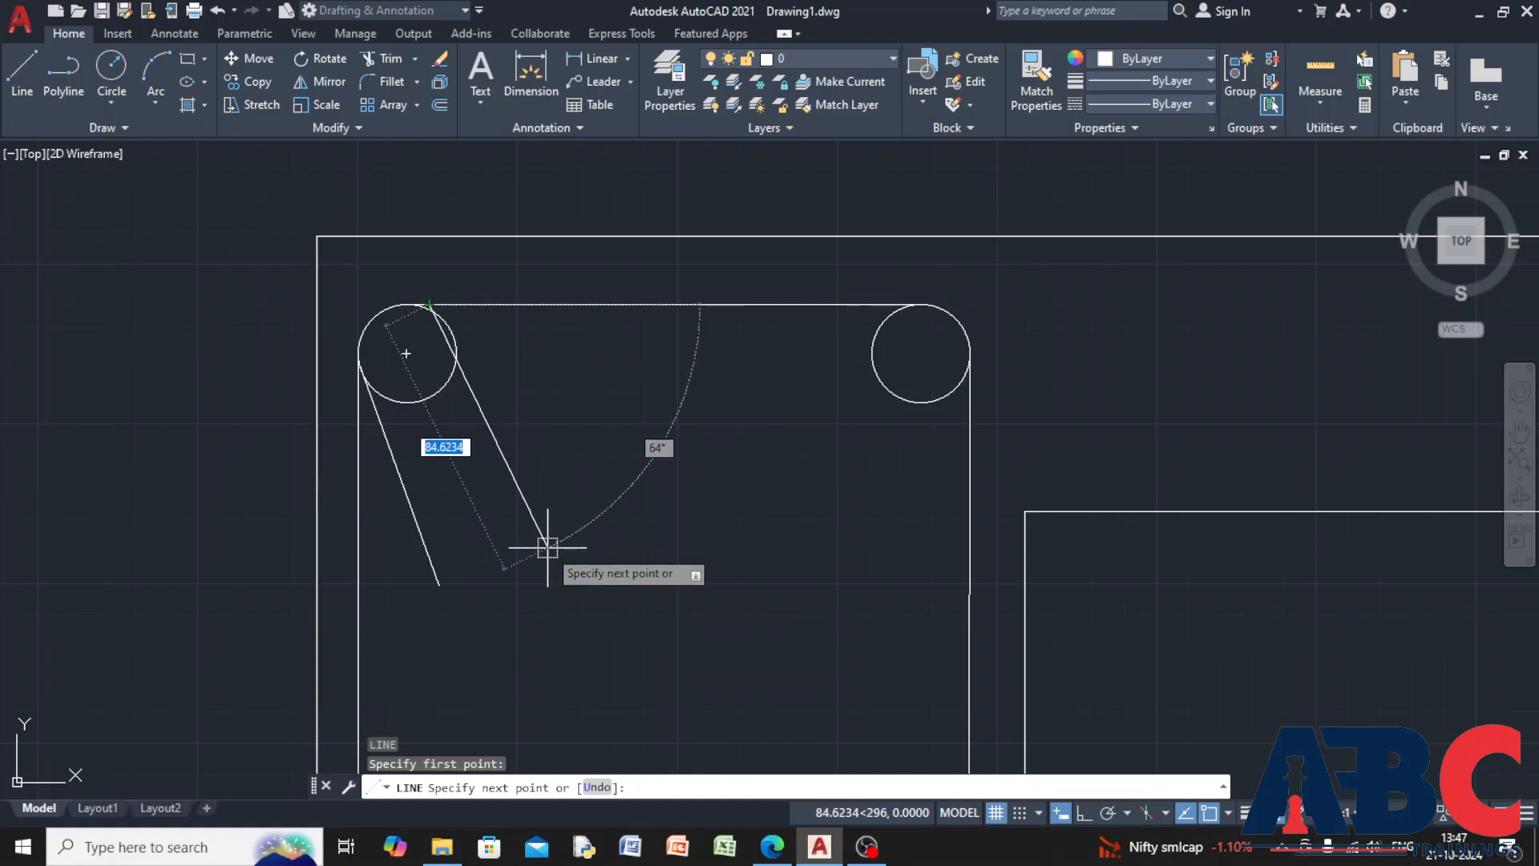
{"action": "left_click", "coordinate": [567, 471]}
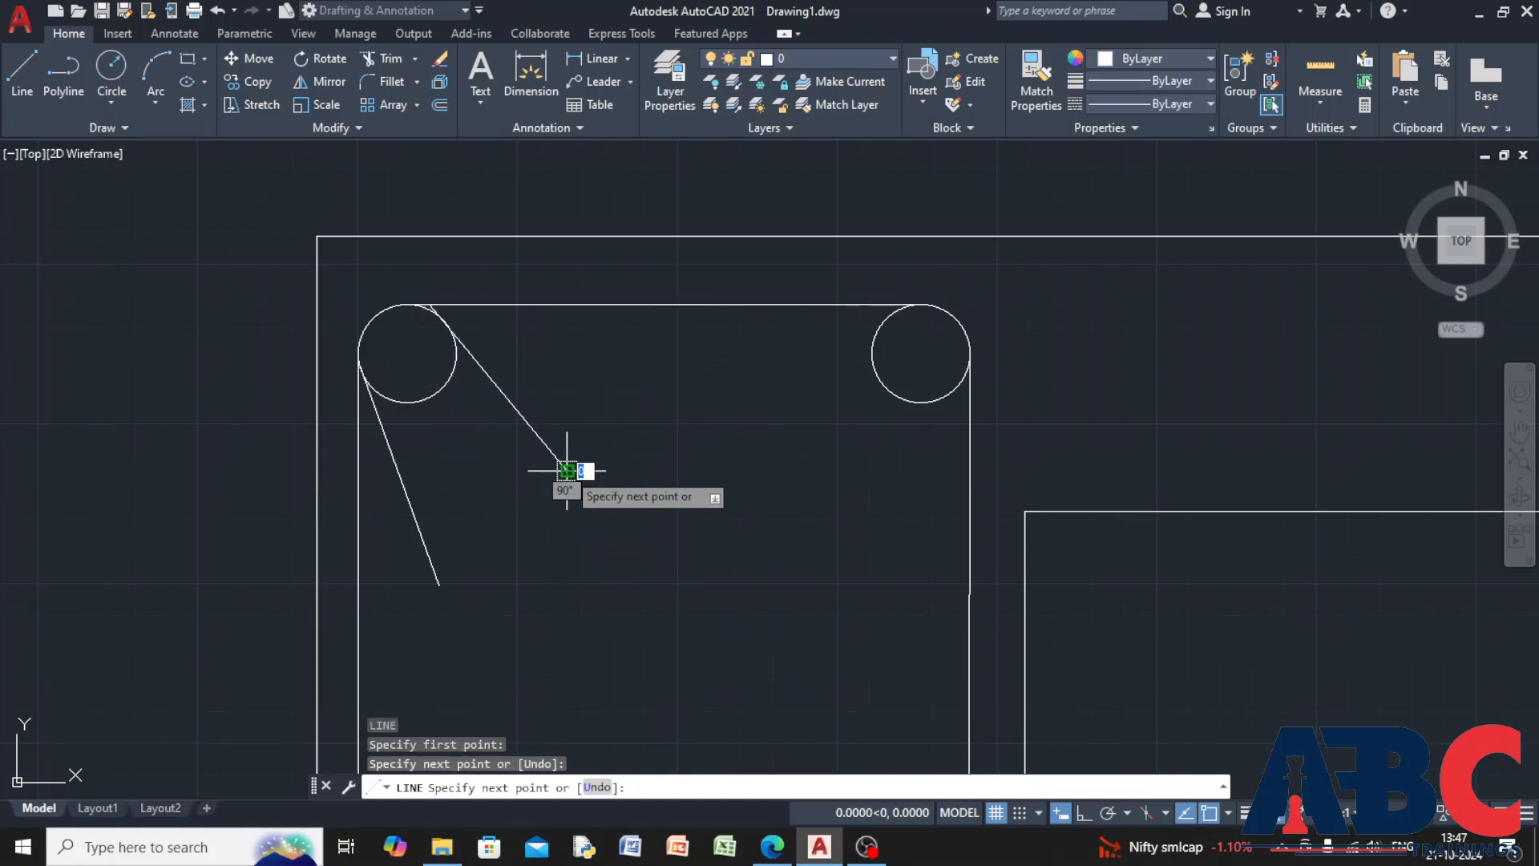
{"action": "key", "text": "Escape"}
Hatch the concrete area between the L-shaped outline and the inner bar lines with the AR-CONC pattern
{"action": "scroll", "coordinate": [600, 450], "scroll_direction": "down", "scroll_amount": 8}
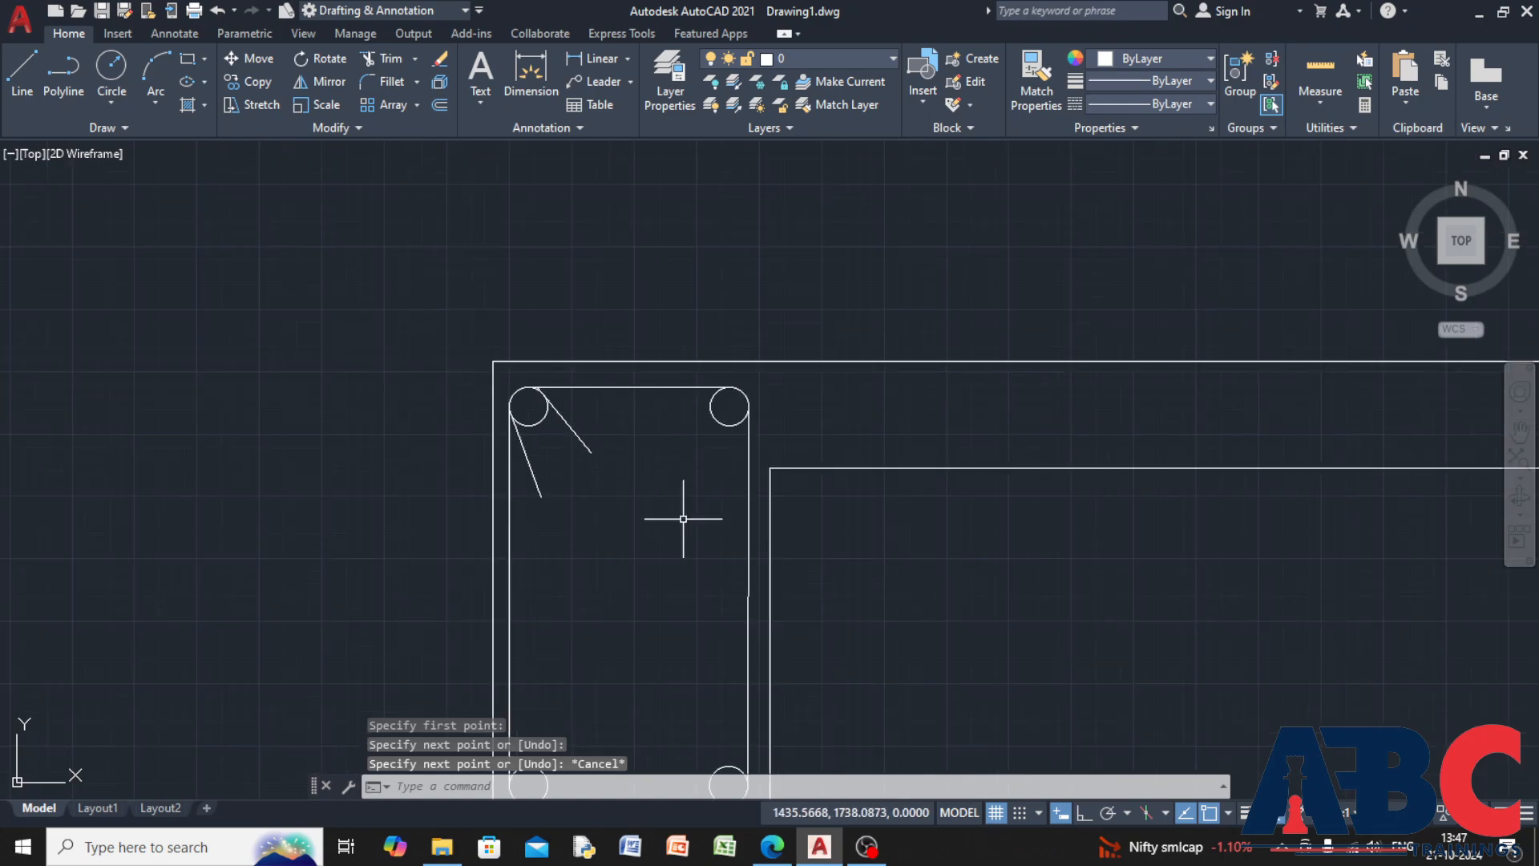
{"action": "scroll", "coordinate": [557, 463], "scroll_direction": "up", "scroll_amount": 3}
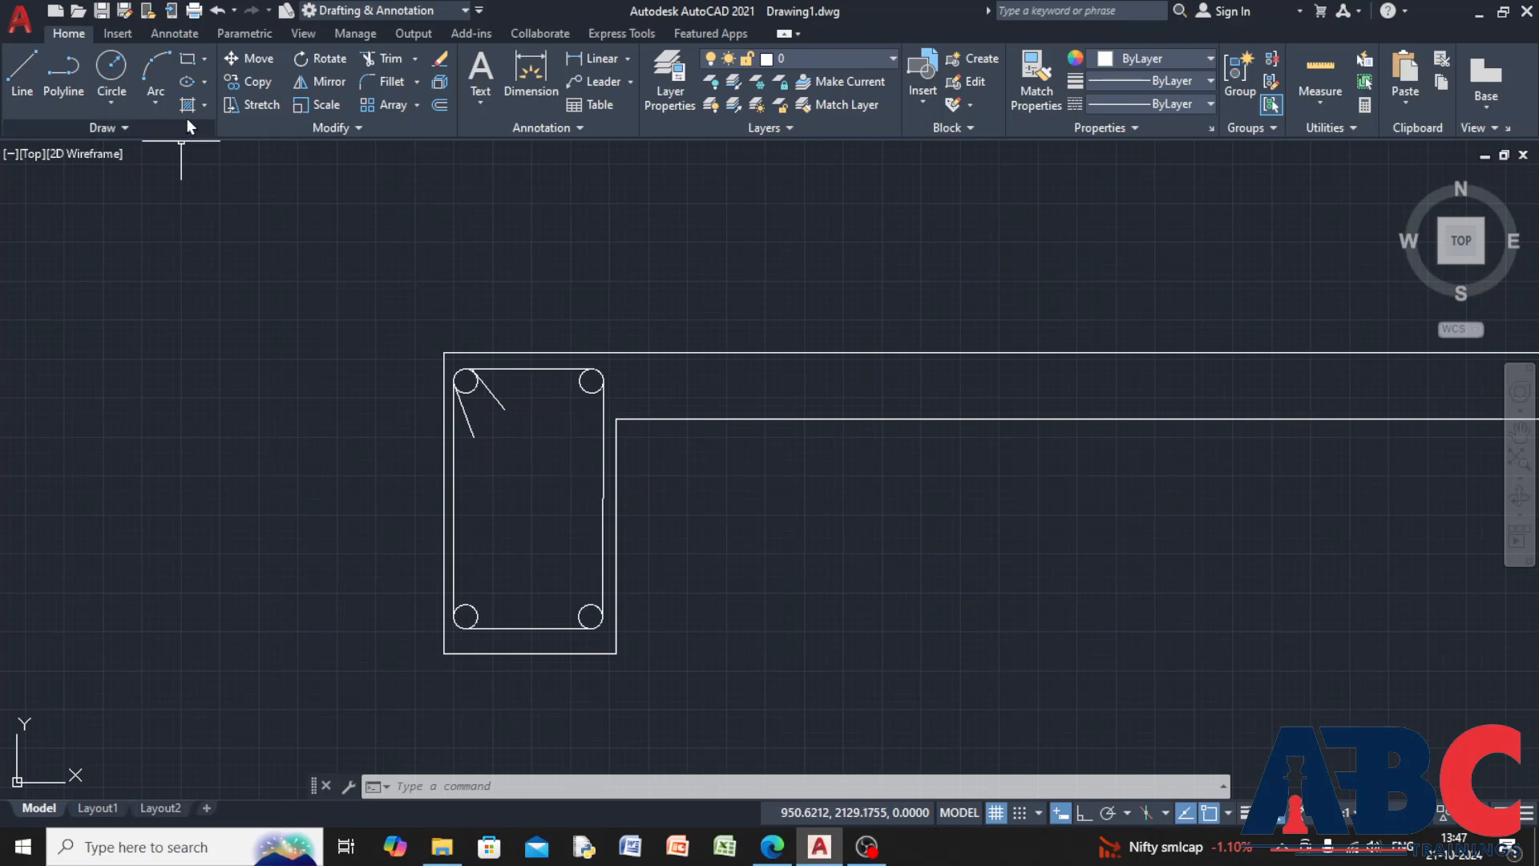
{"action": "left_click", "coordinate": [205, 106]}
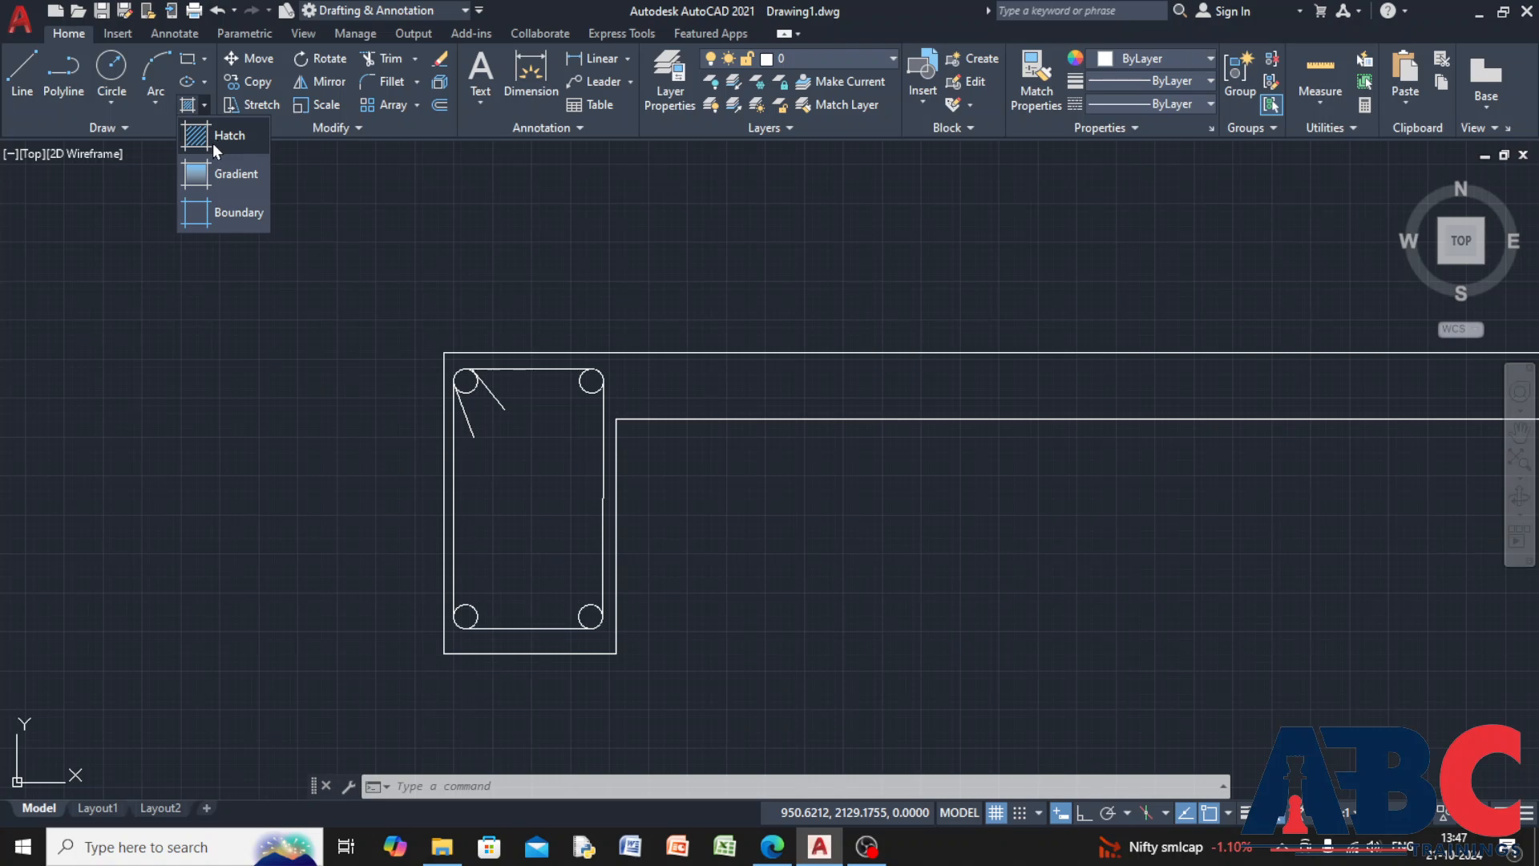
{"action": "left_click", "coordinate": [213, 142]}
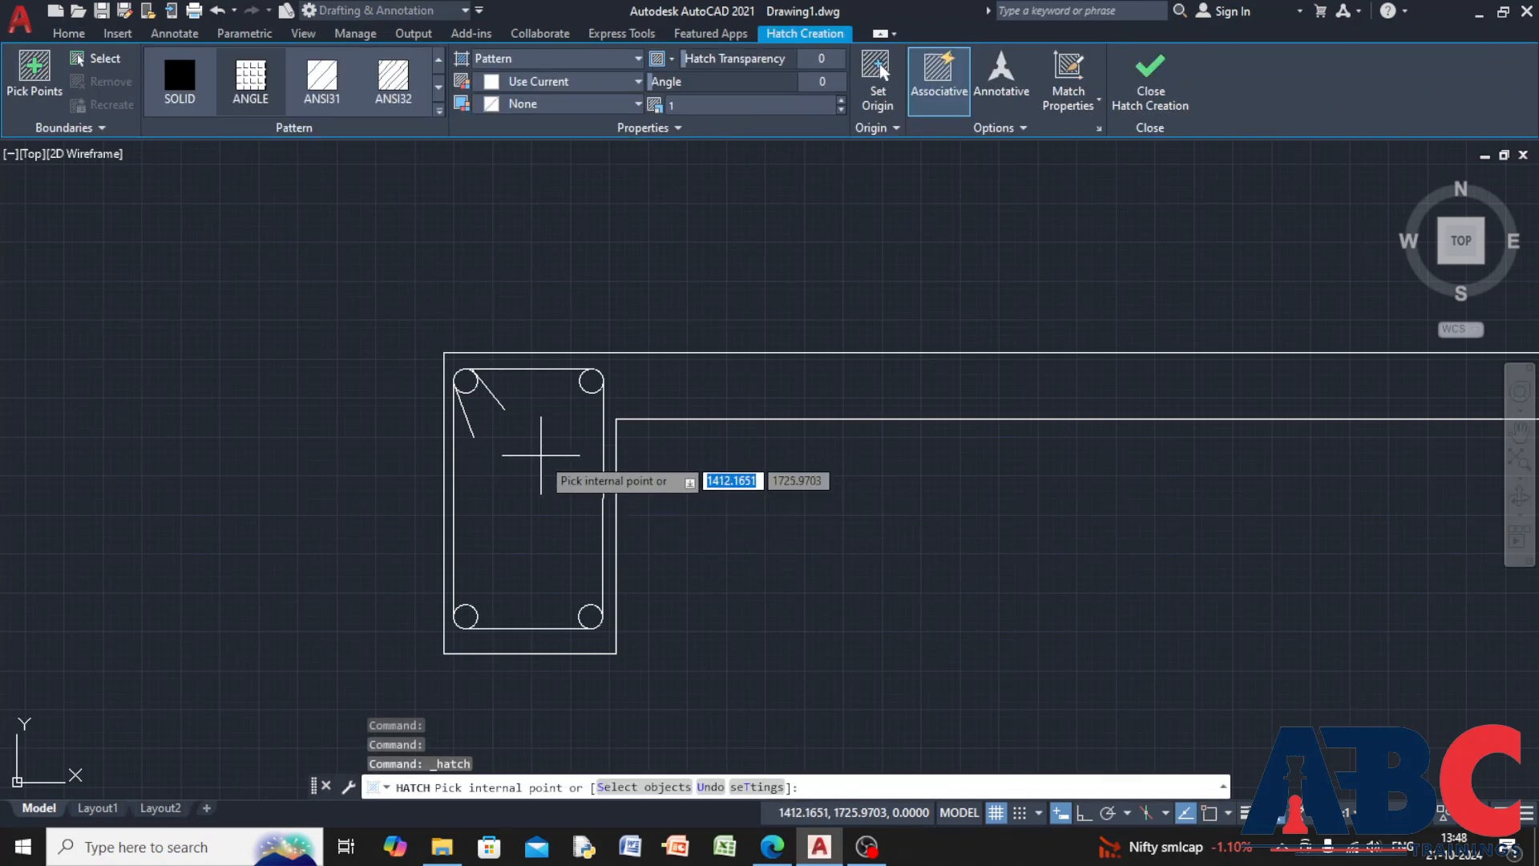
{"action": "scroll", "coordinate": [541, 472], "scroll_direction": "down", "scroll_amount": 2}
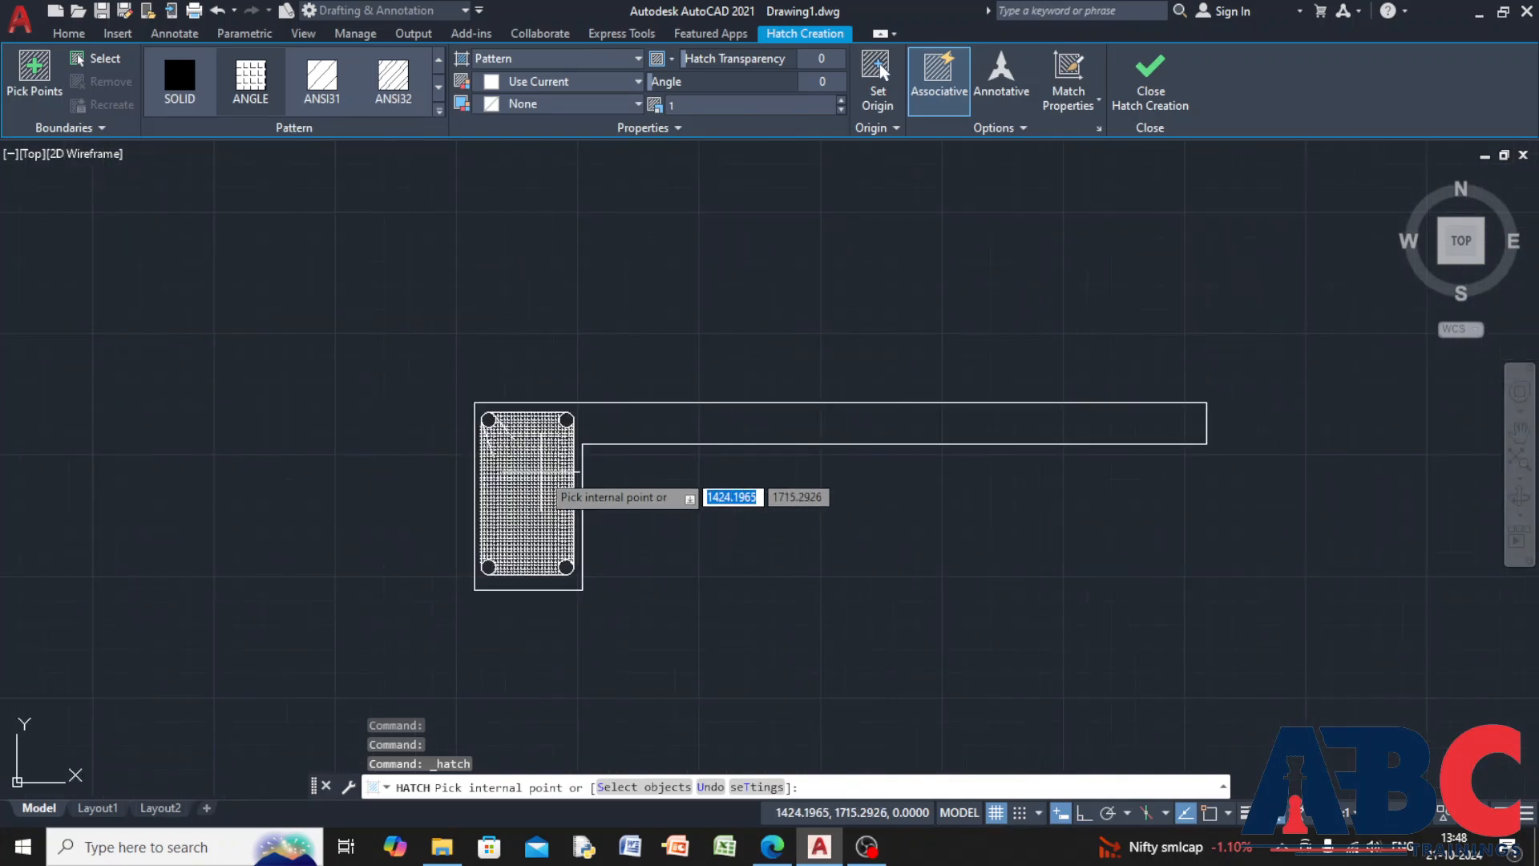
{"action": "scroll", "coordinate": [544, 470], "scroll_direction": "up", "scroll_amount": 4}
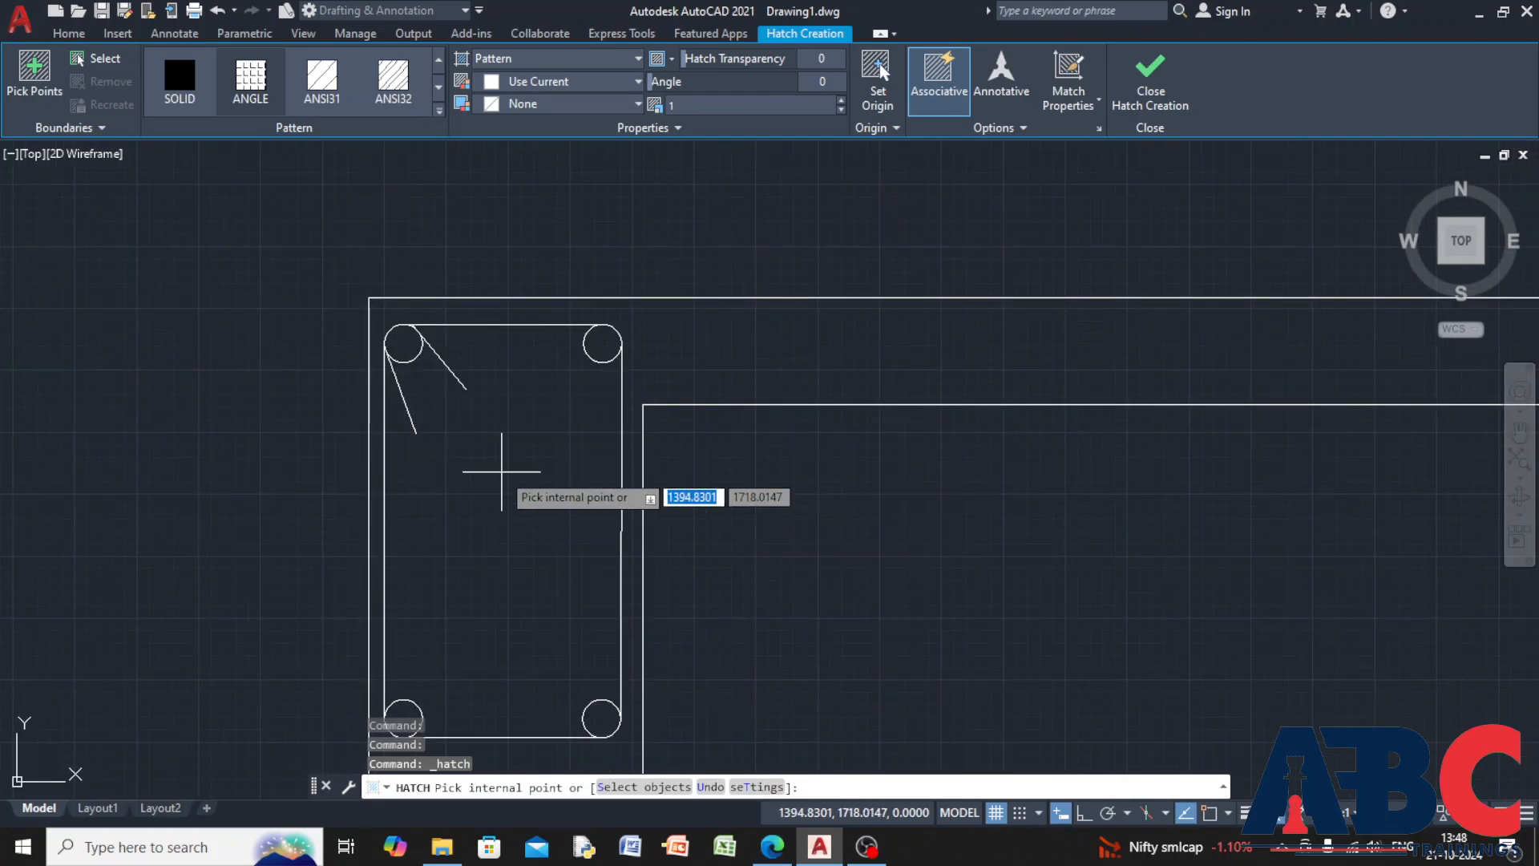
{"action": "scroll", "coordinate": [501, 471], "scroll_direction": "down", "scroll_amount": 3}
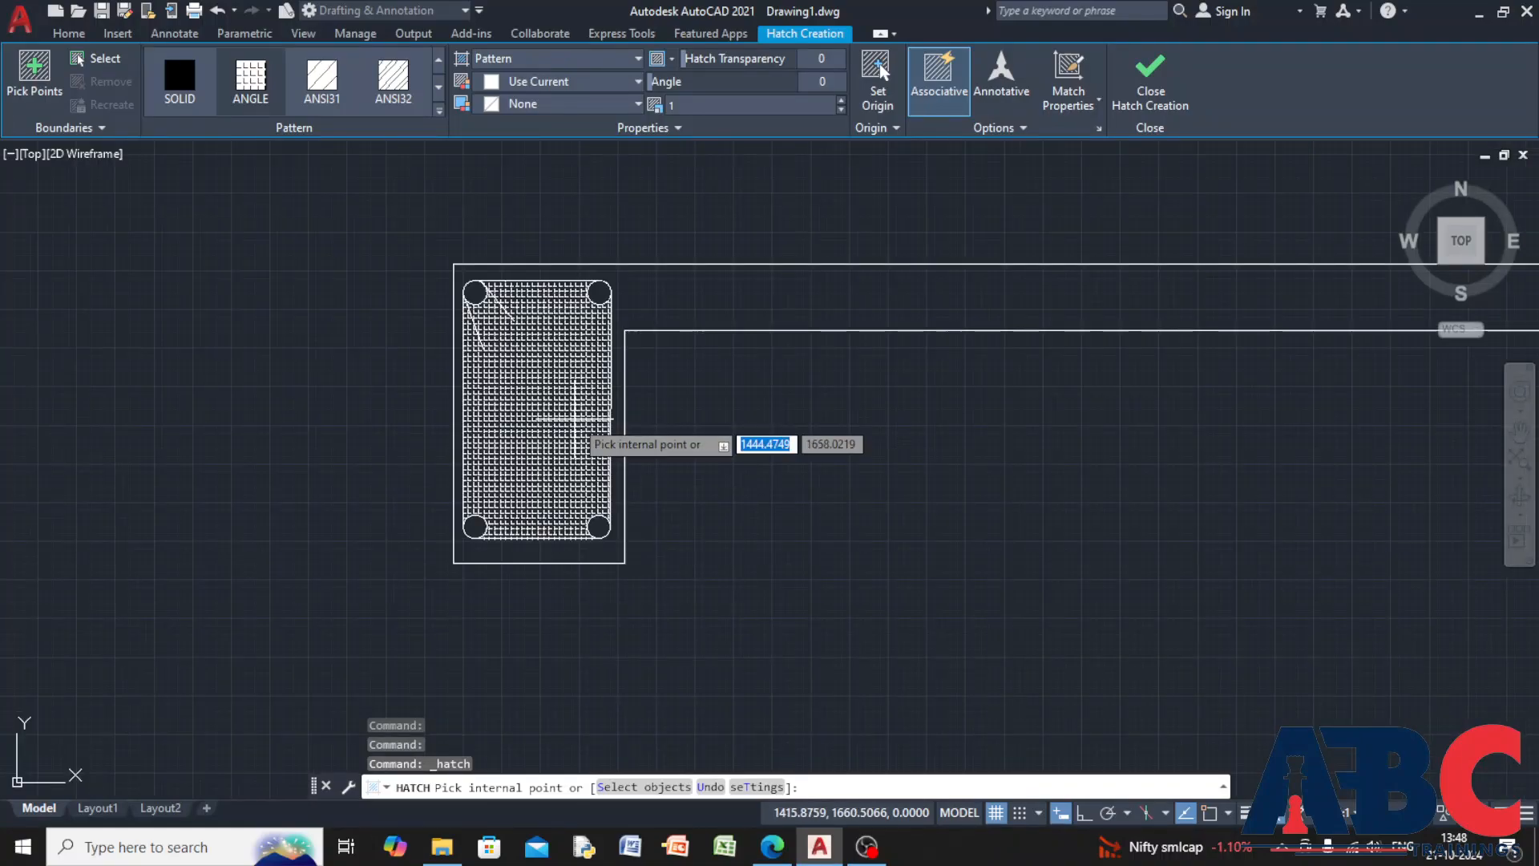
{"action": "left_click", "coordinate": [437, 89]}
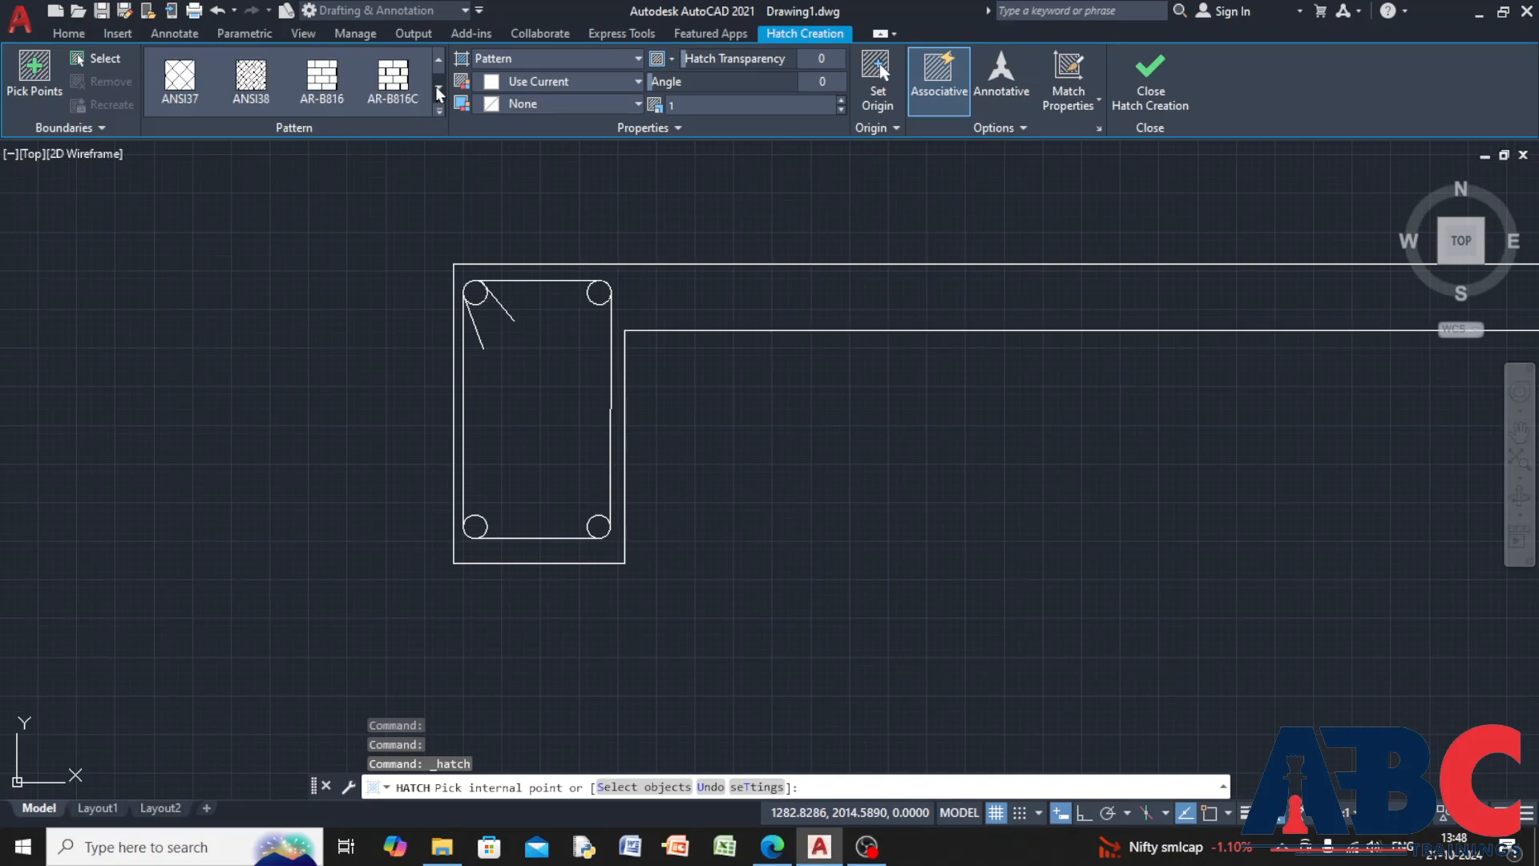
{"action": "left_click", "coordinate": [440, 111]}
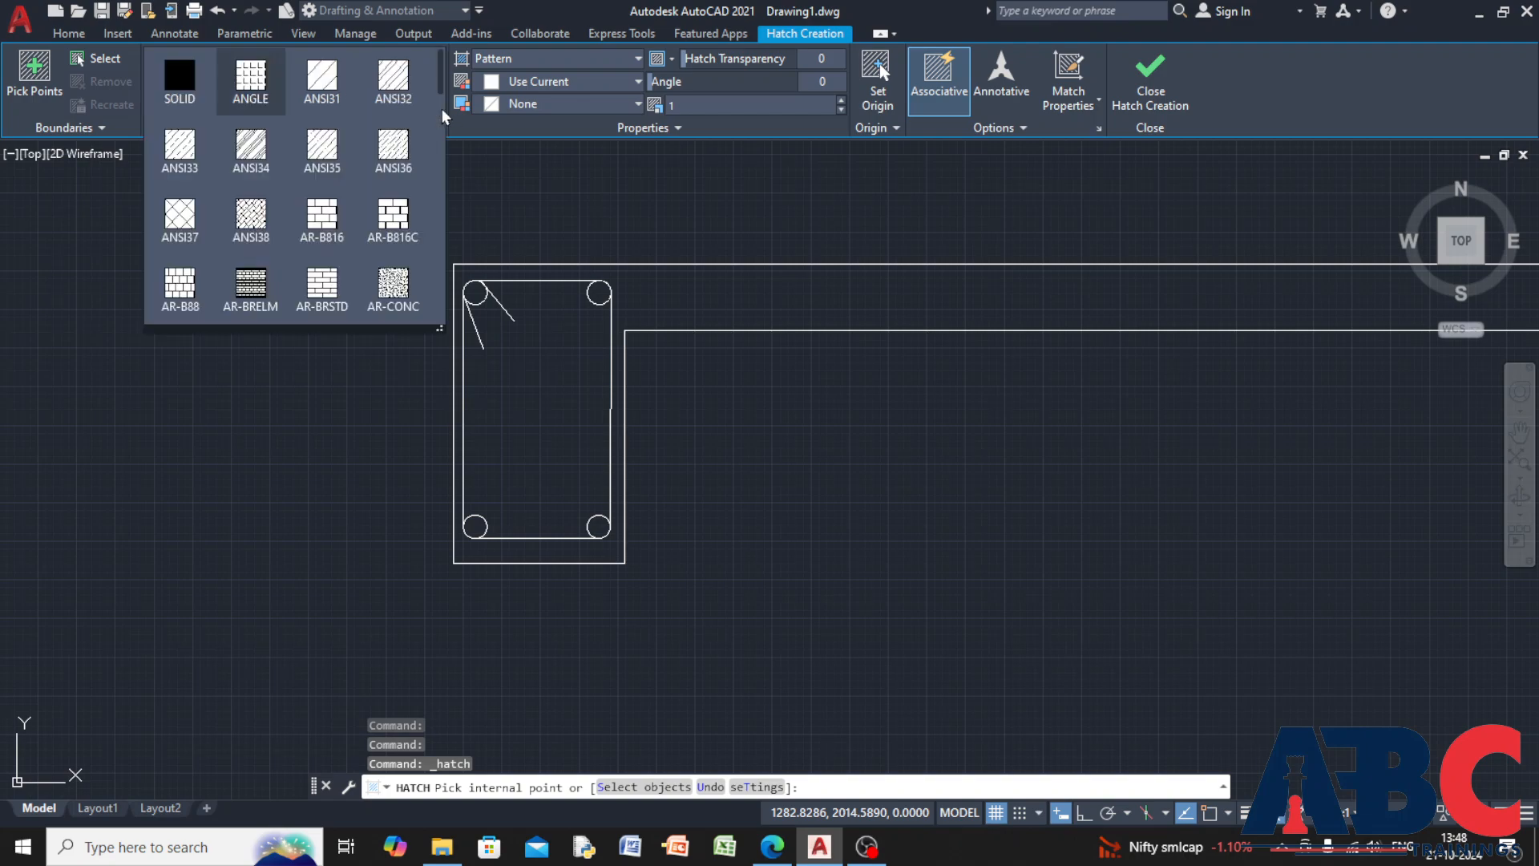
{"action": "left_click", "coordinate": [394, 280]}
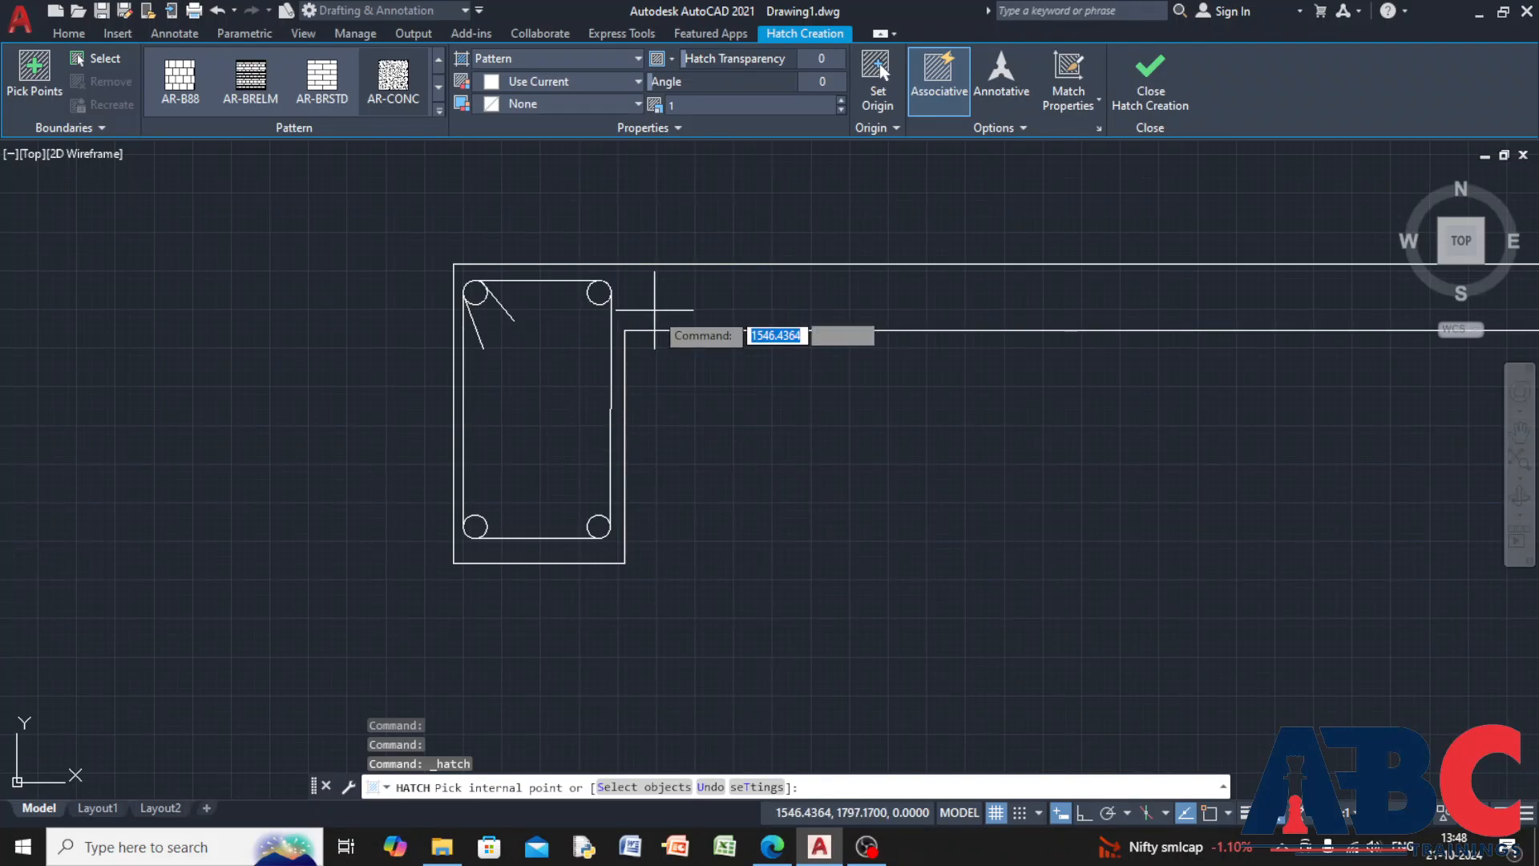
{"action": "left_click", "coordinate": [655, 310]}
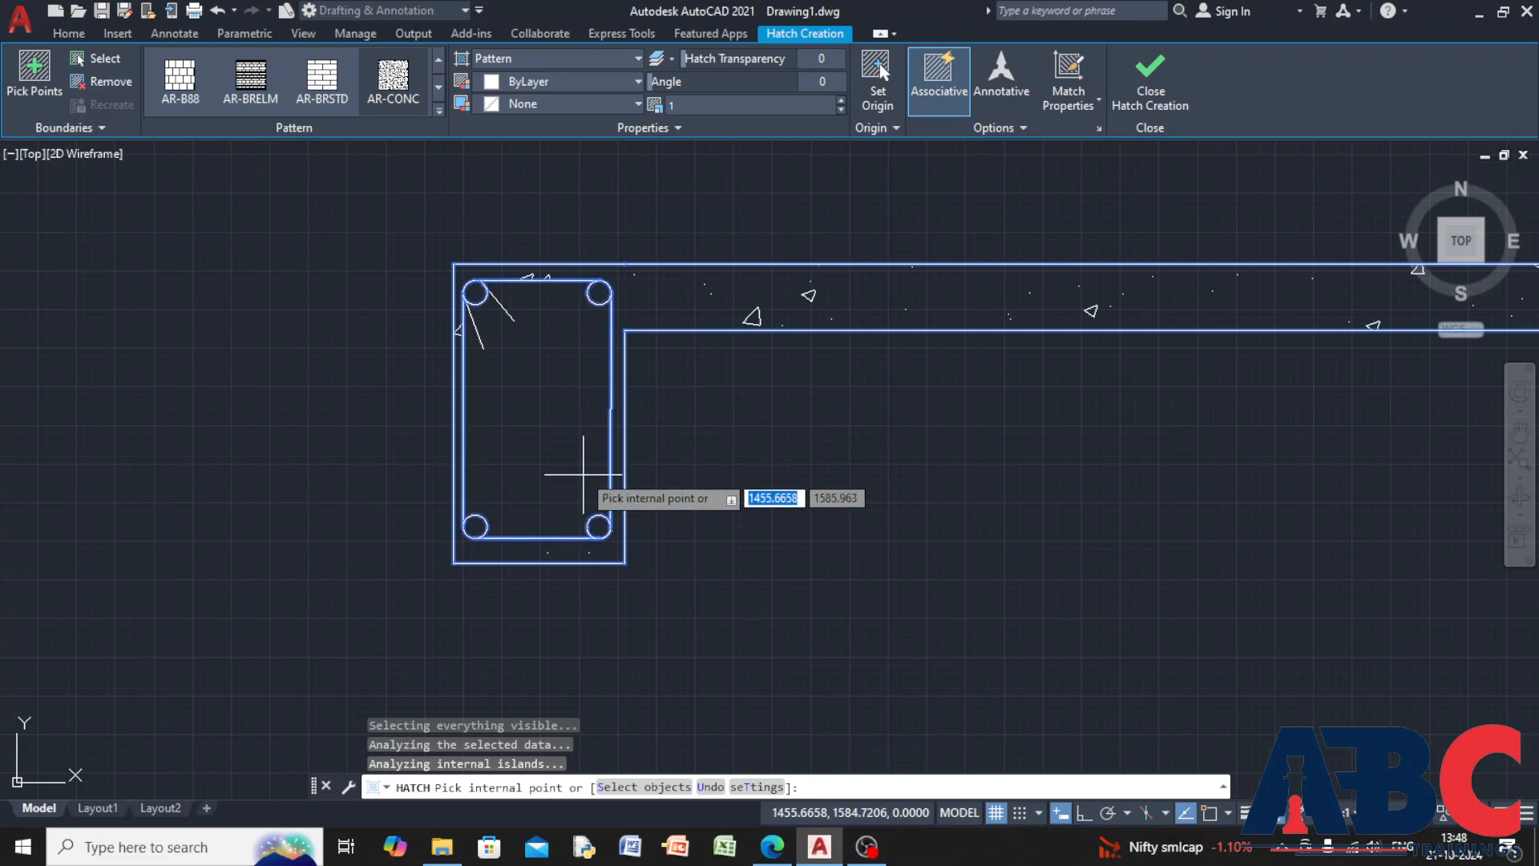
{"action": "key", "text": "Escape"}
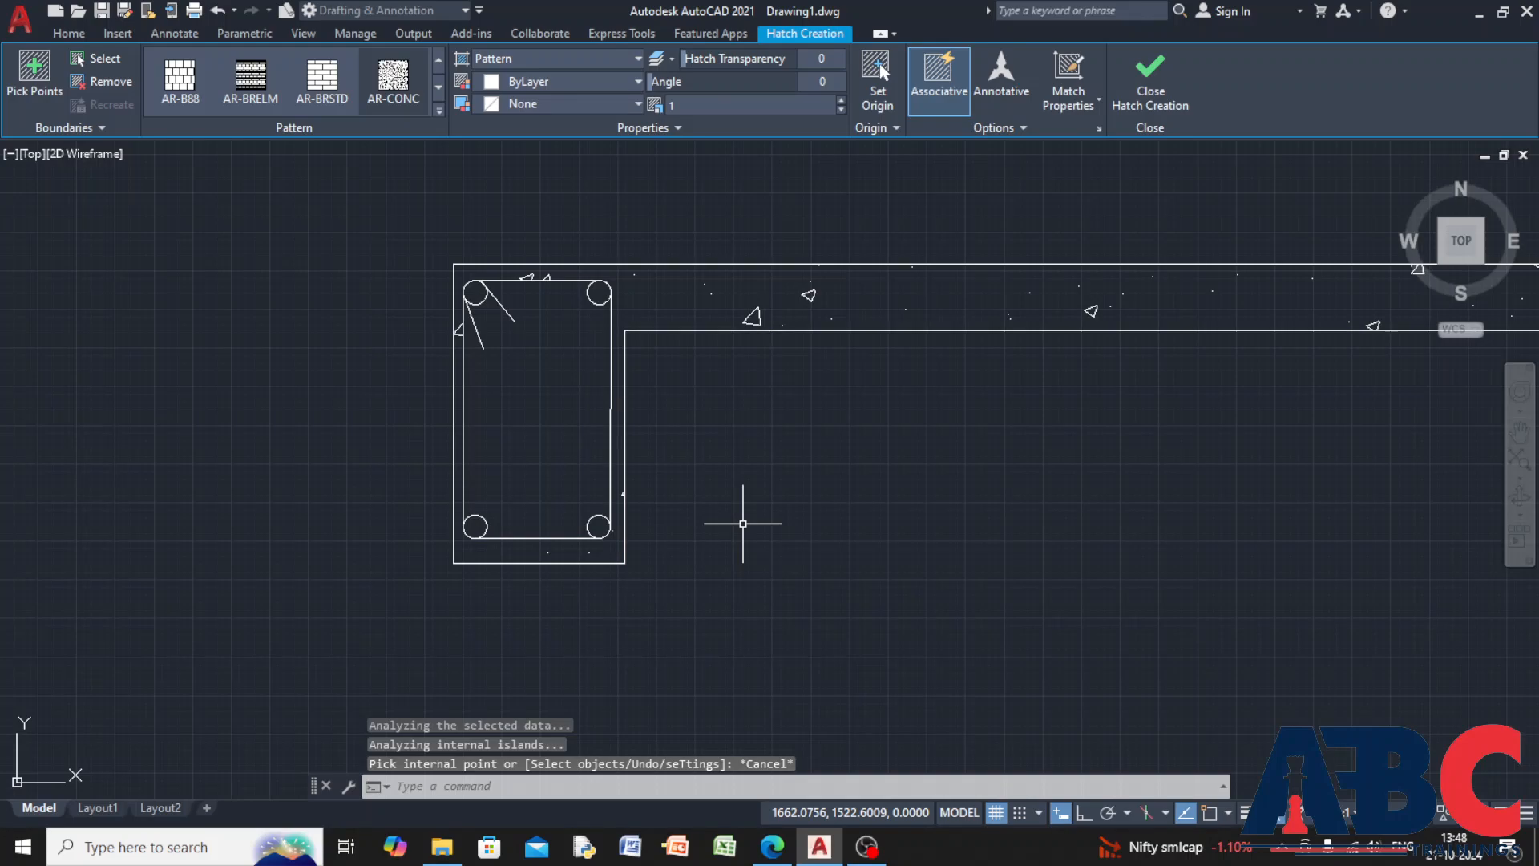
Select the AR-CONC hatch in the section for editing and dismiss its quick properties
{"action": "middle_click_drag", "start_coordinate": [704, 445], "coordinate": [688, 501]}
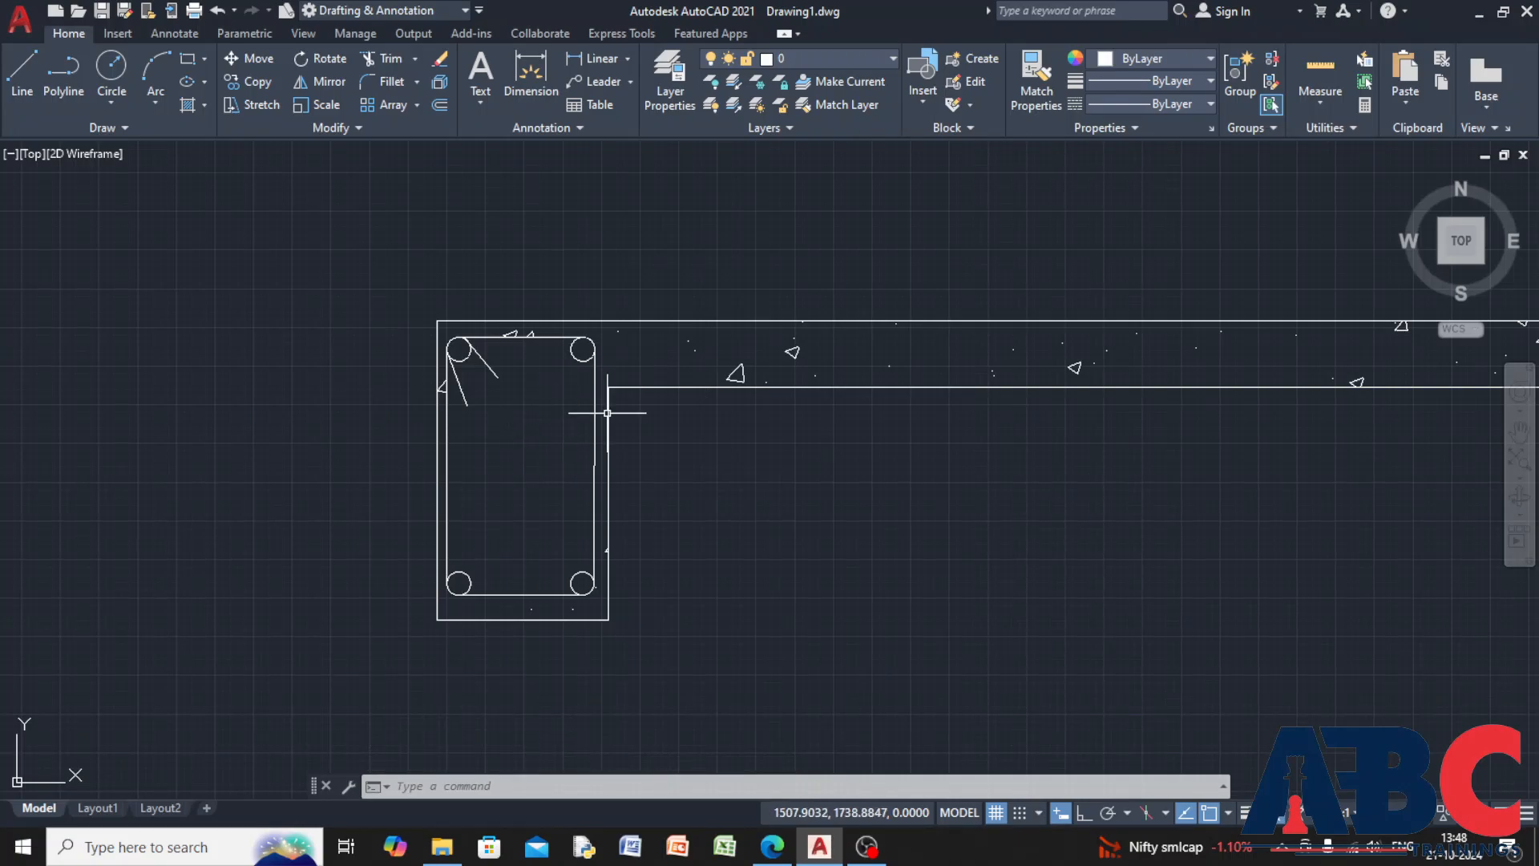
{"action": "left_click", "coordinate": [737, 371]}
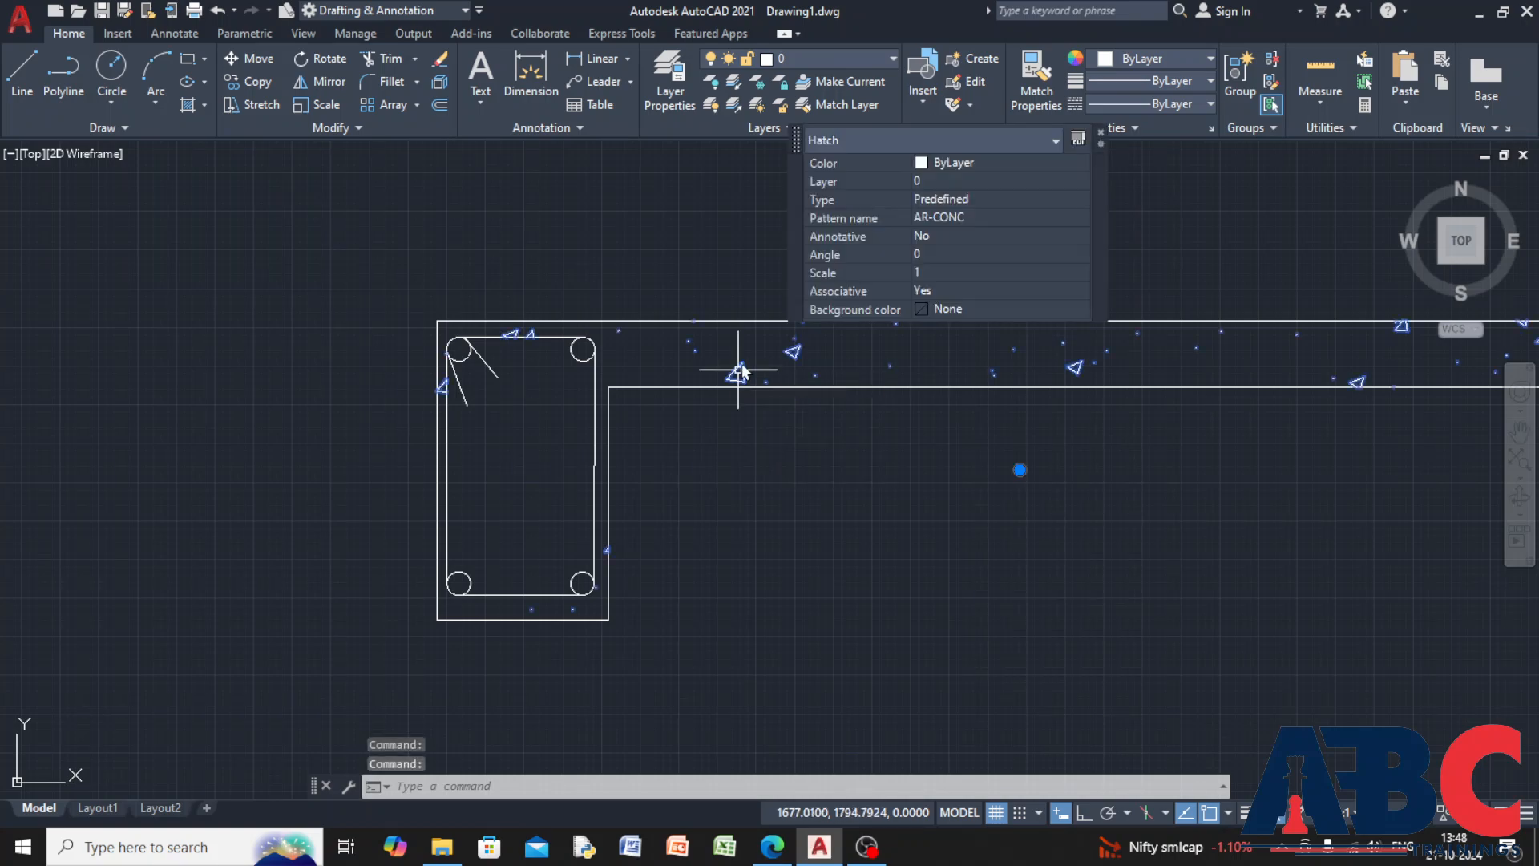
{"action": "left_click", "coordinate": [1102, 132]}
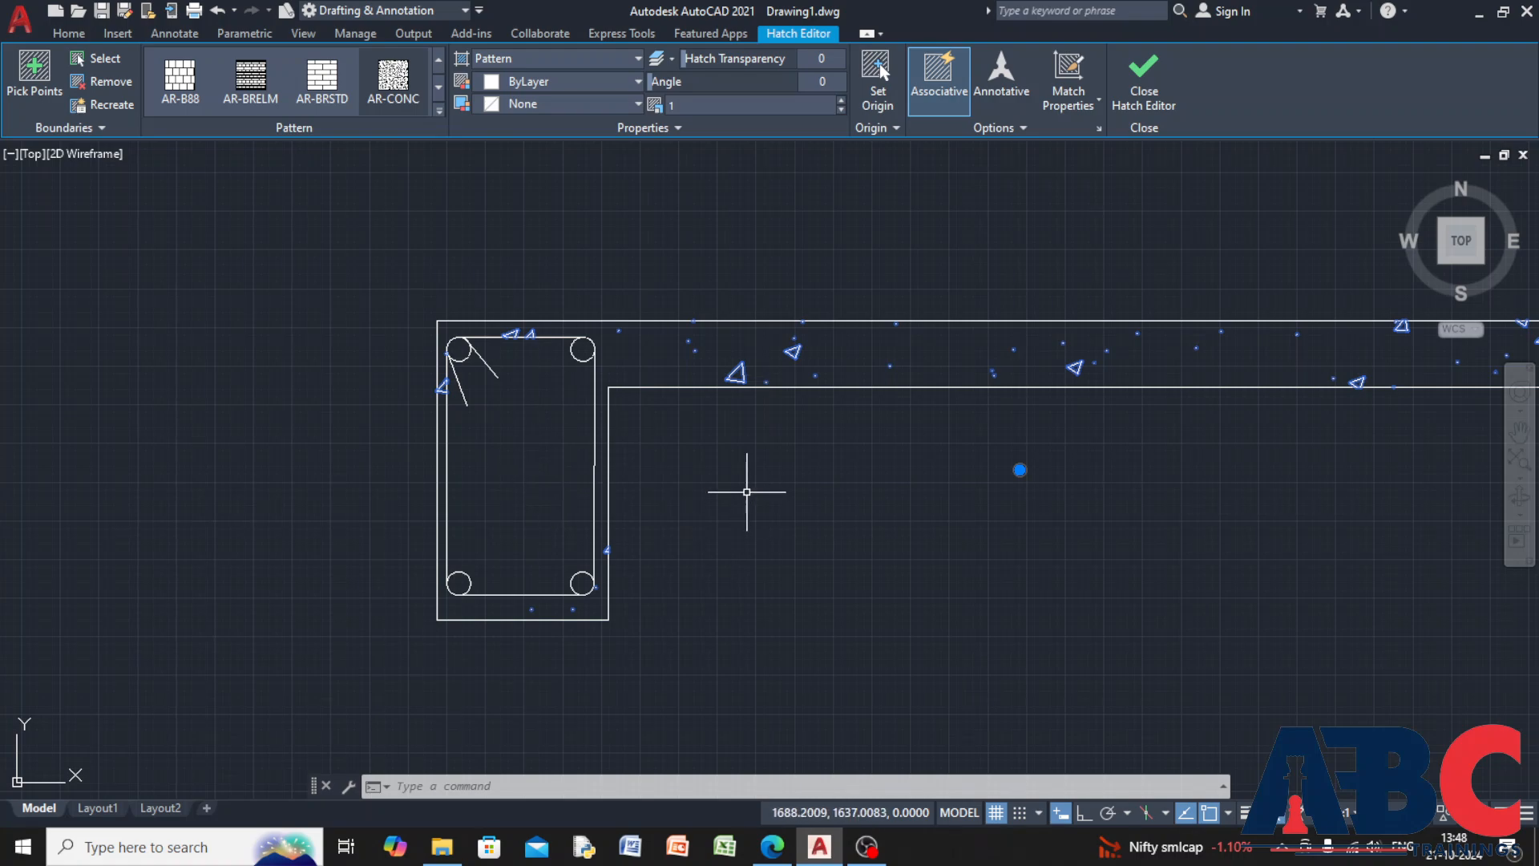
{"action": "scroll", "coordinate": [682, 429], "scroll_direction": "down", "scroll_amount": 2}
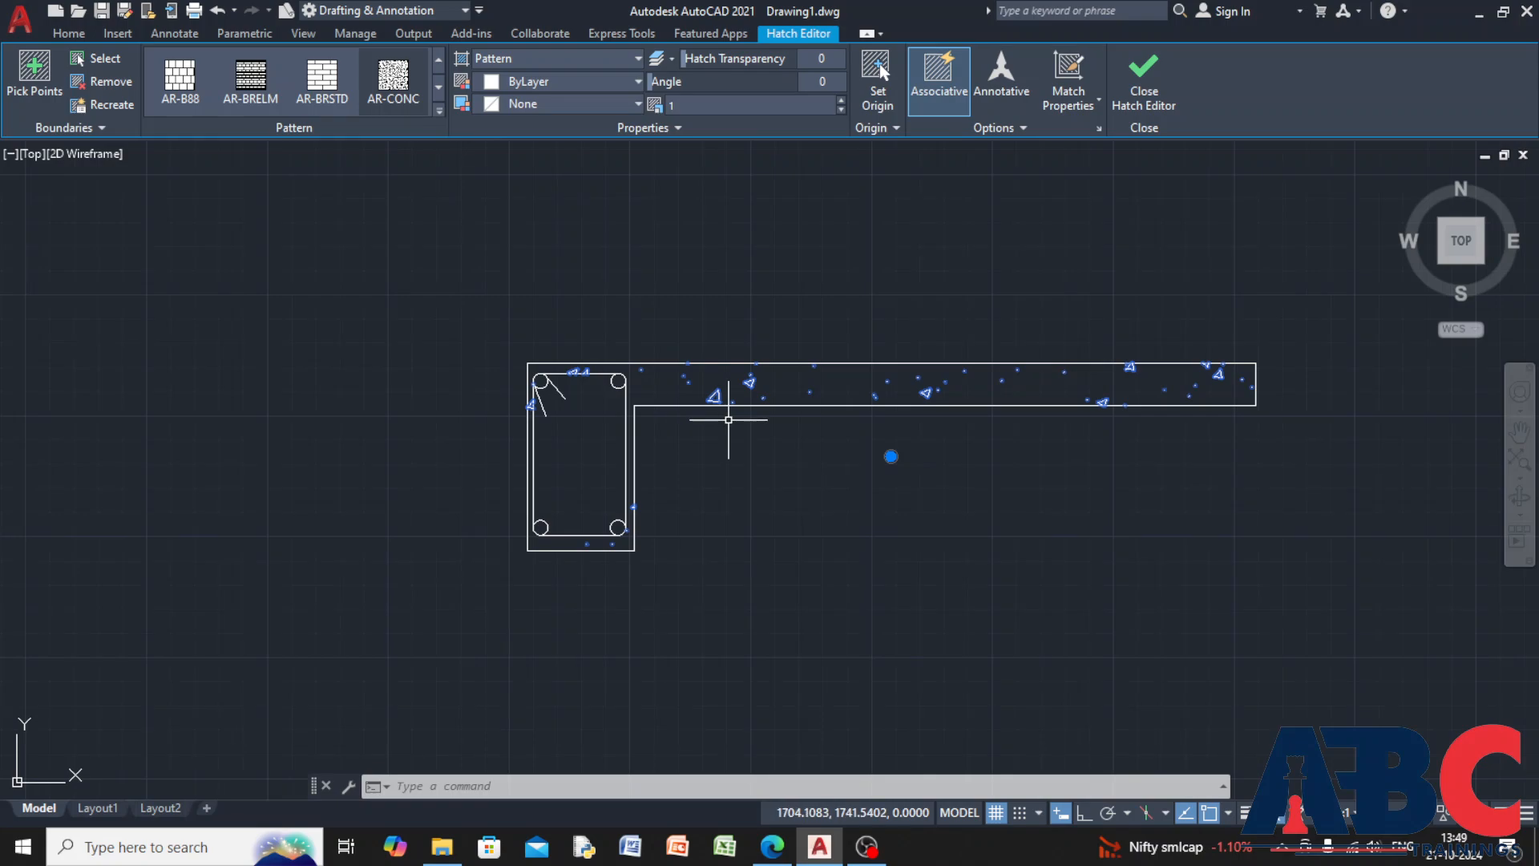
{"action": "scroll", "coordinate": [762, 422], "scroll_direction": "up", "scroll_amount": 2}
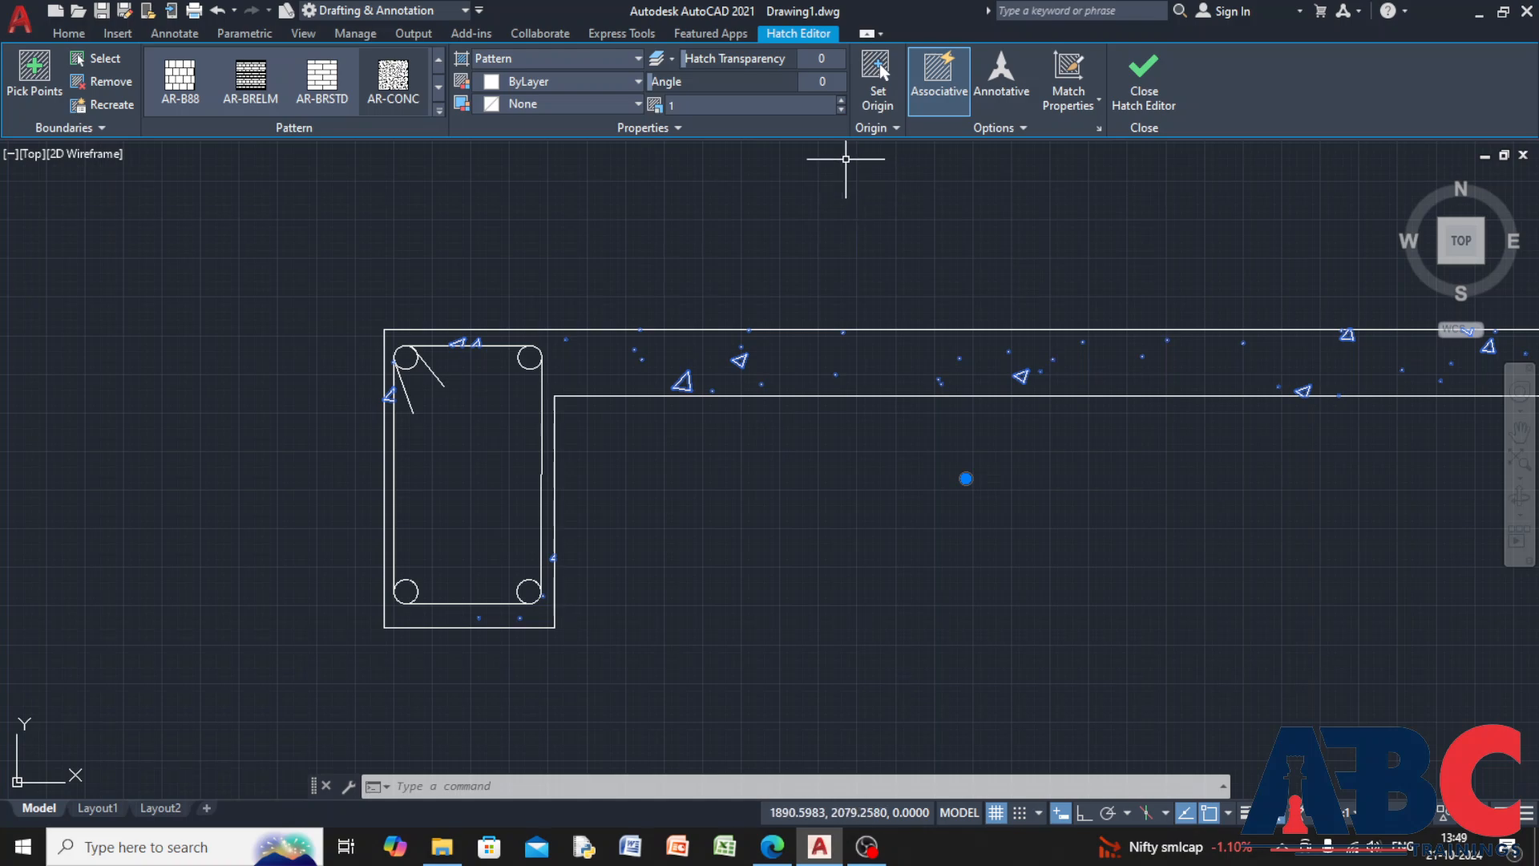
Try enlarging the selected concrete hatch's scale to 3.1
{"action": "left_click", "coordinate": [843, 100]}
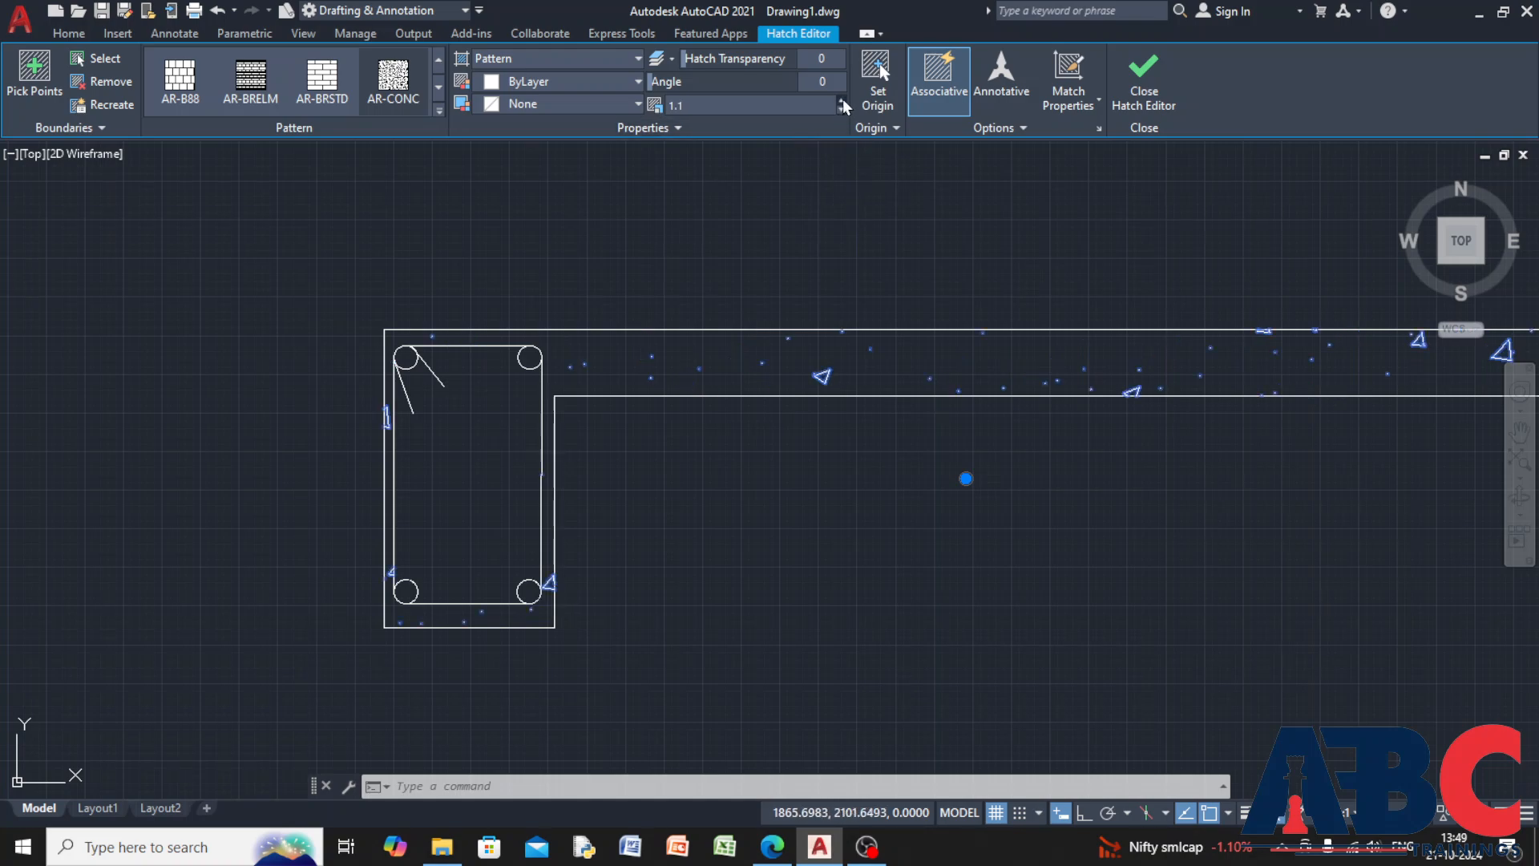
{"action": "left_click", "coordinate": [844, 100]}
{"action": "left_click", "coordinate": [844, 100]}
{"action": "left_click", "coordinate": [843, 101]}
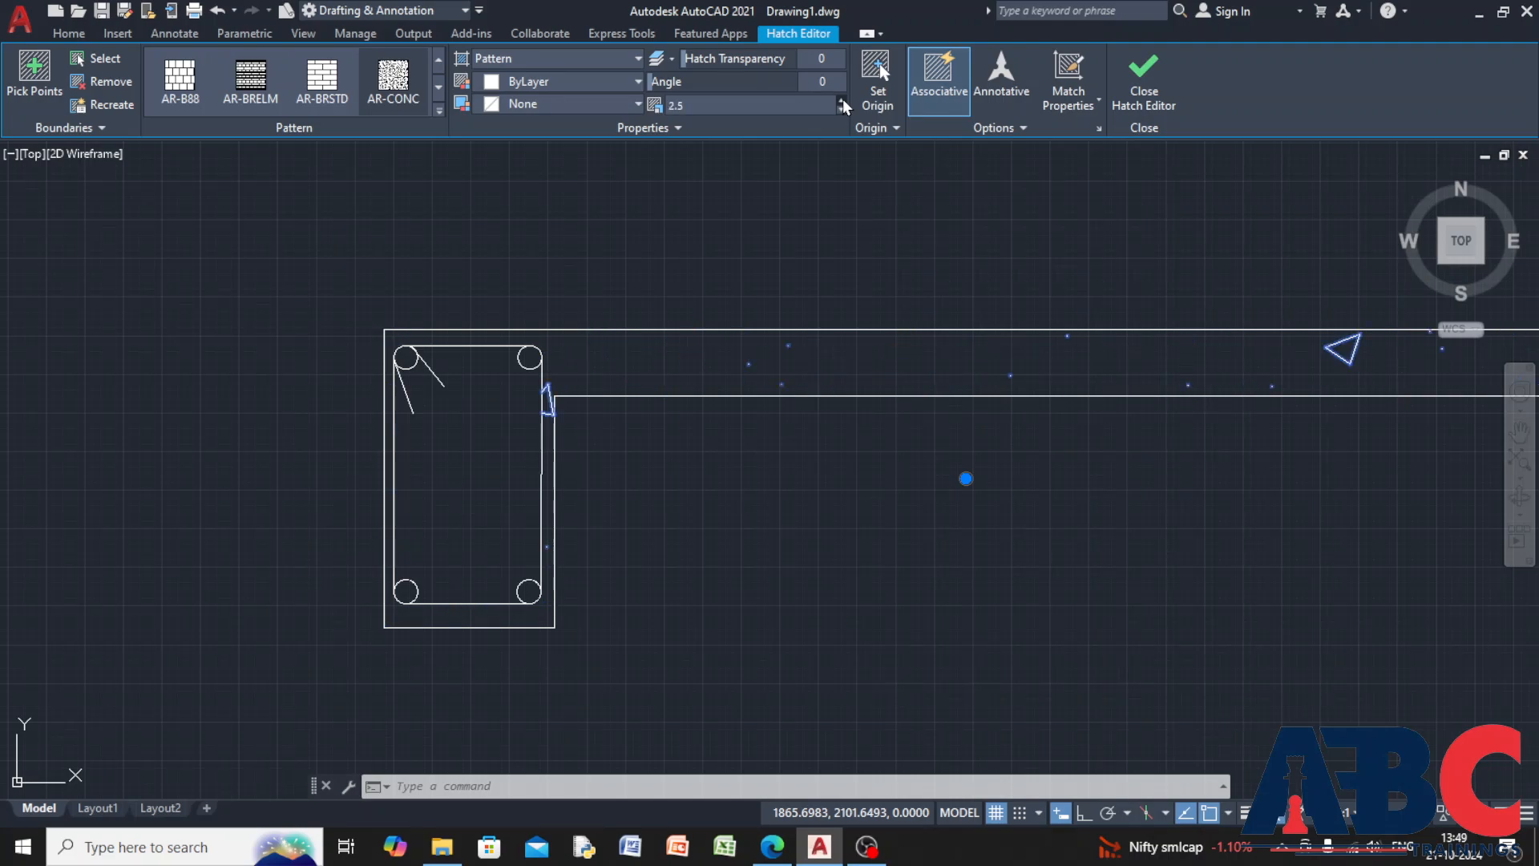
{"action": "left_click", "coordinate": [844, 100]}
{"action": "left_click", "coordinate": [844, 100]}
{"action": "left_click", "coordinate": [843, 100]}
{"action": "left_click", "coordinate": [844, 100]}
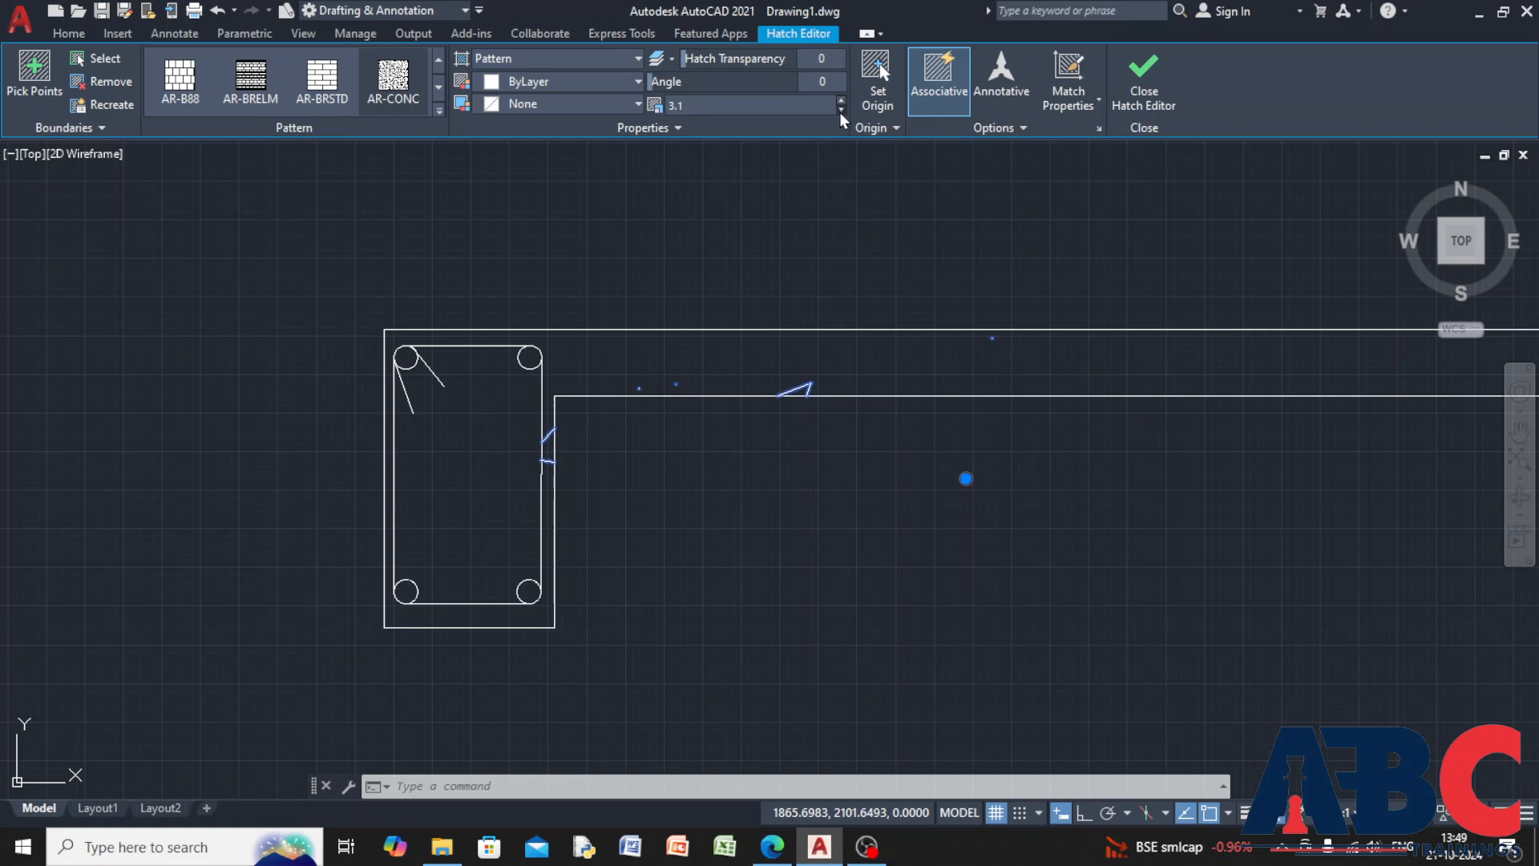
Reduce the selected concrete hatch's scale to 0.65 and finish editing the hatch
{"action": "left_click", "coordinate": [842, 110]}
{"action": "left_click", "coordinate": [841, 110]}
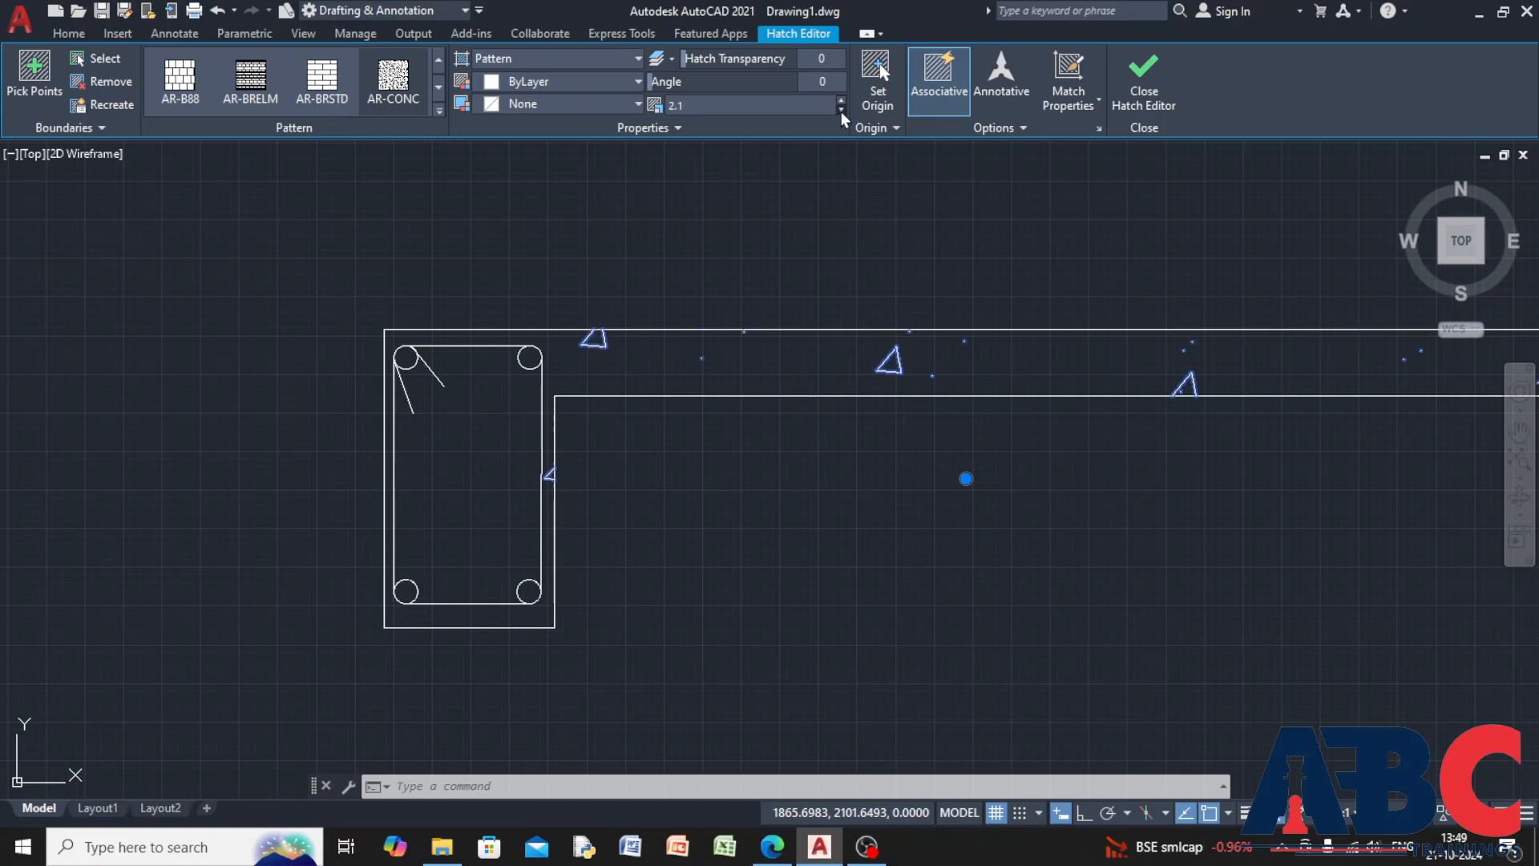
{"action": "left_click", "coordinate": [841, 110]}
{"action": "left_click", "coordinate": [841, 110]}
{"action": "left_click", "coordinate": [841, 109]}
{"action": "left_click", "coordinate": [842, 110]}
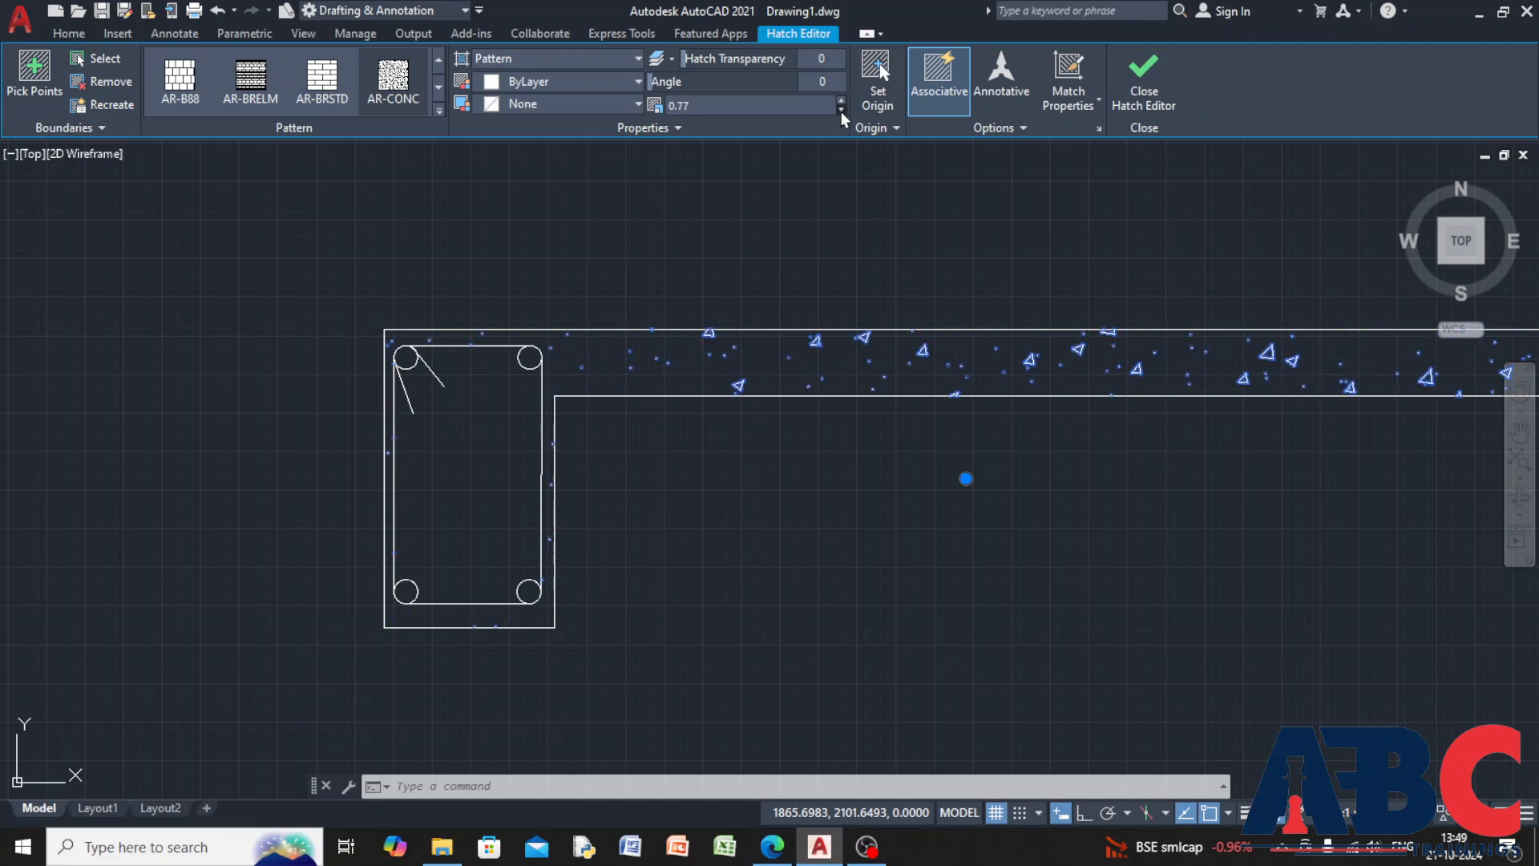
{"action": "left_click", "coordinate": [841, 109]}
{"action": "left_click", "coordinate": [841, 109]}
{"action": "left_click", "coordinate": [842, 110]}
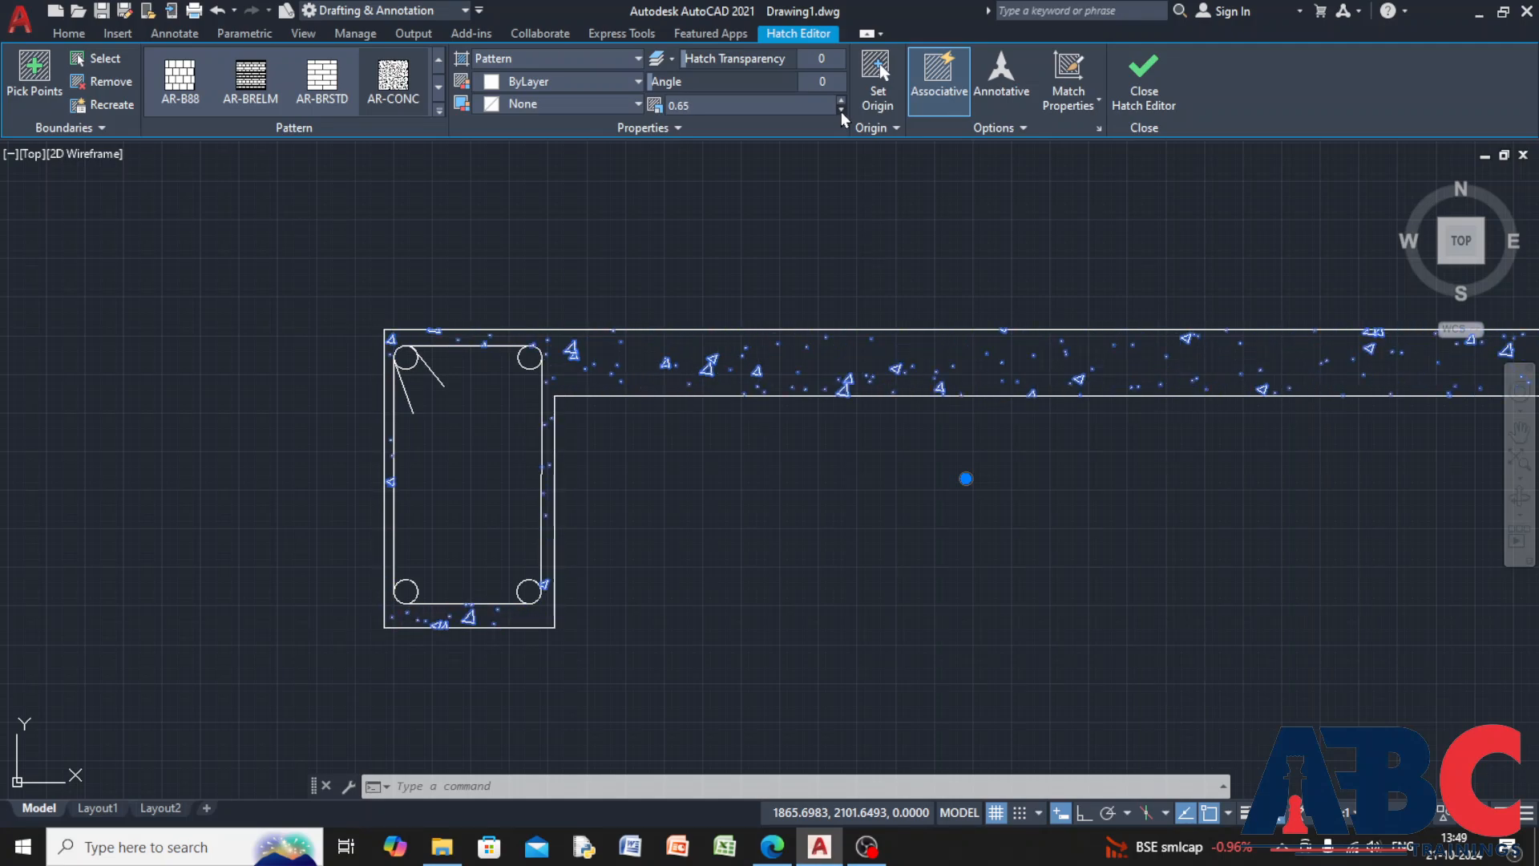
{"action": "left_click", "coordinate": [748, 557]}
{"action": "left_click", "coordinate": [757, 524]}
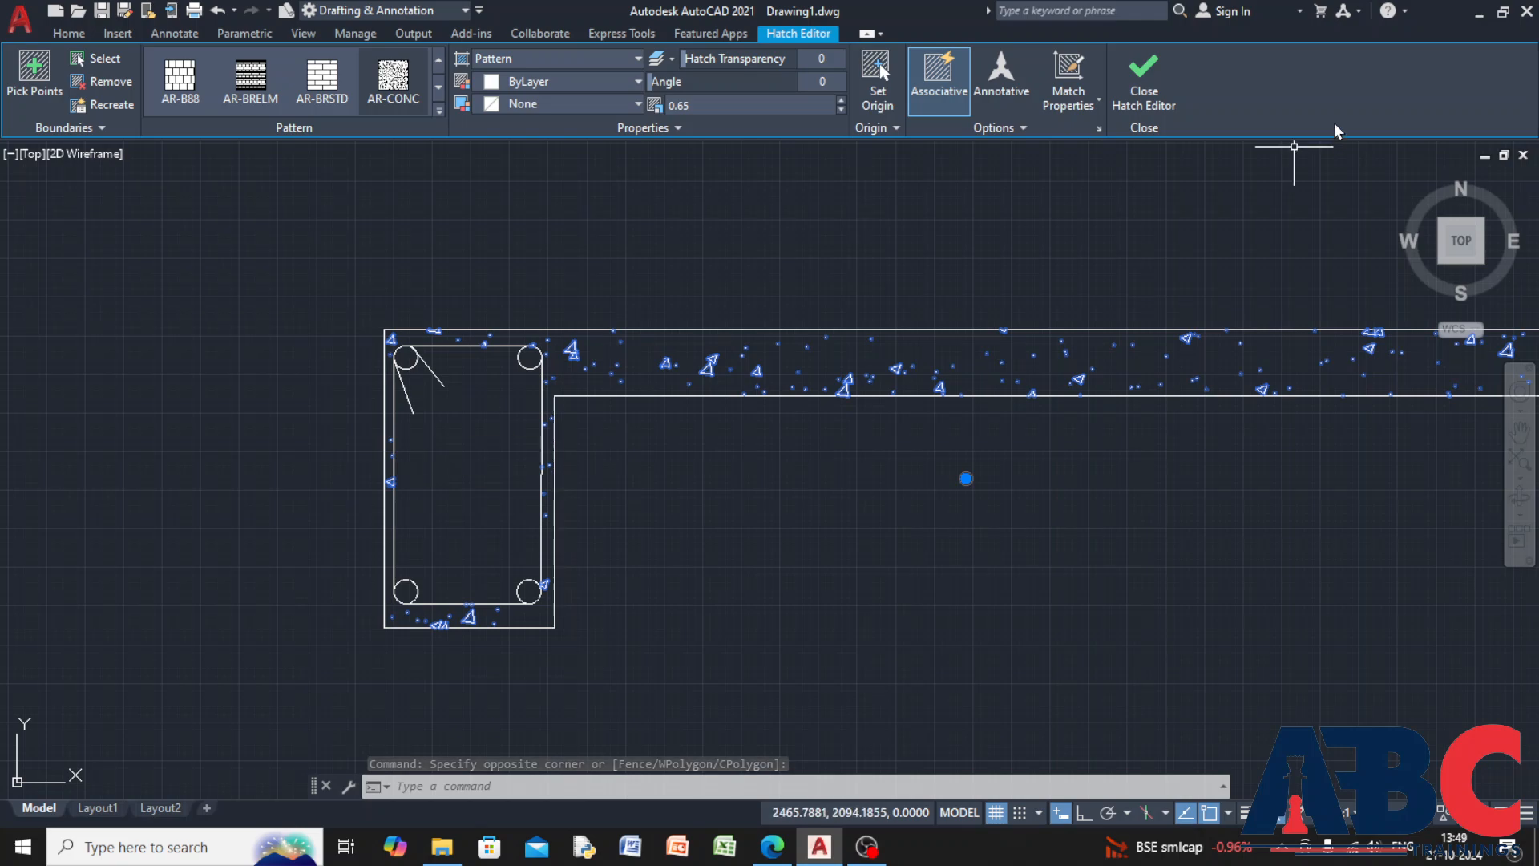
{"action": "left_click", "coordinate": [1145, 102]}
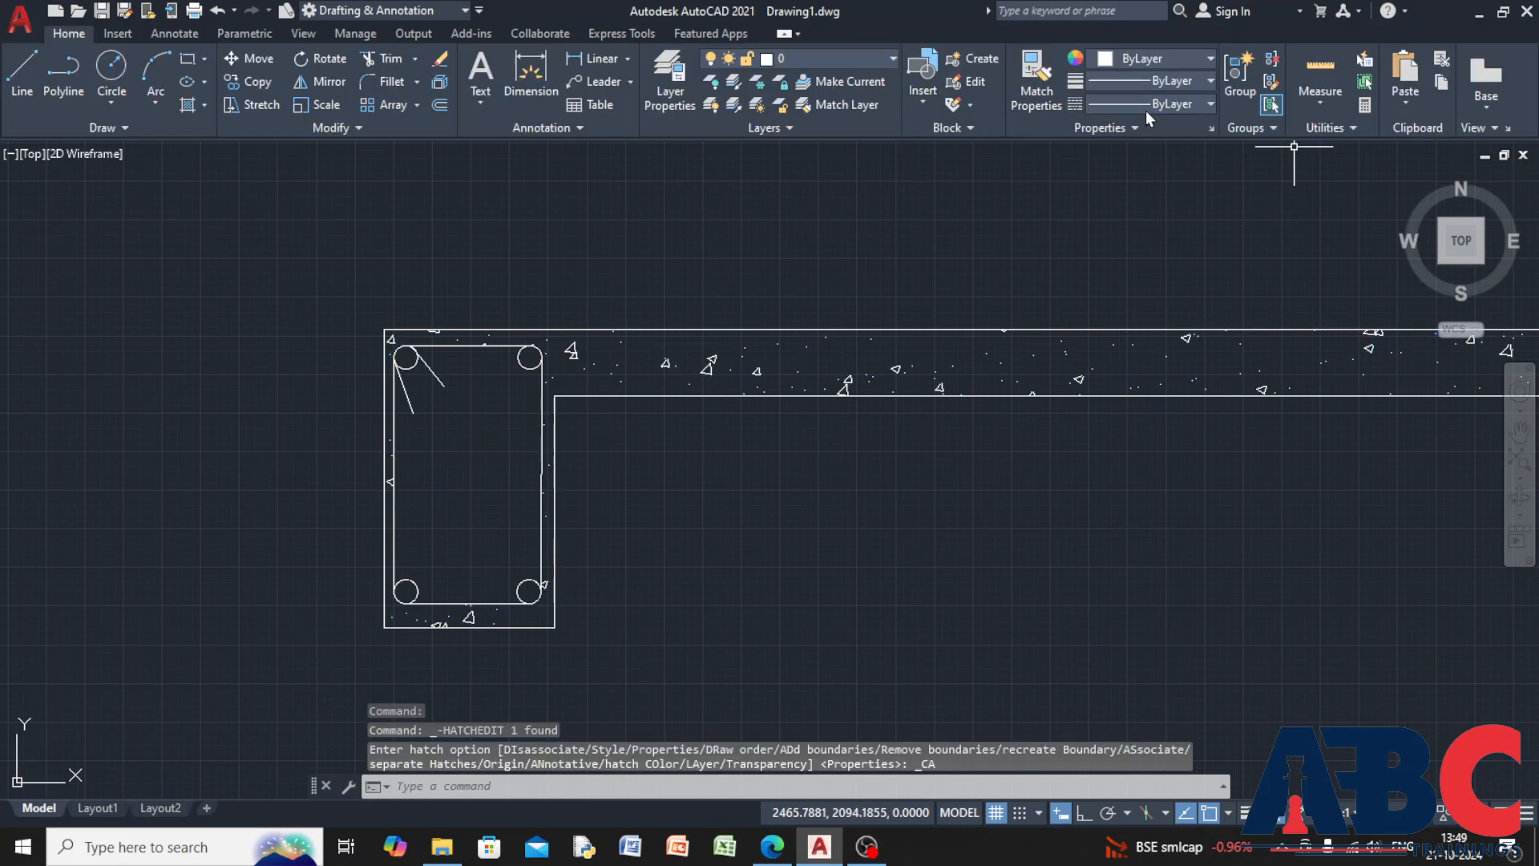
Hatch the area enclosed by the inner bar lines with the AR-CONC pattern at scale 1
{"action": "left_click", "coordinate": [189, 106]}
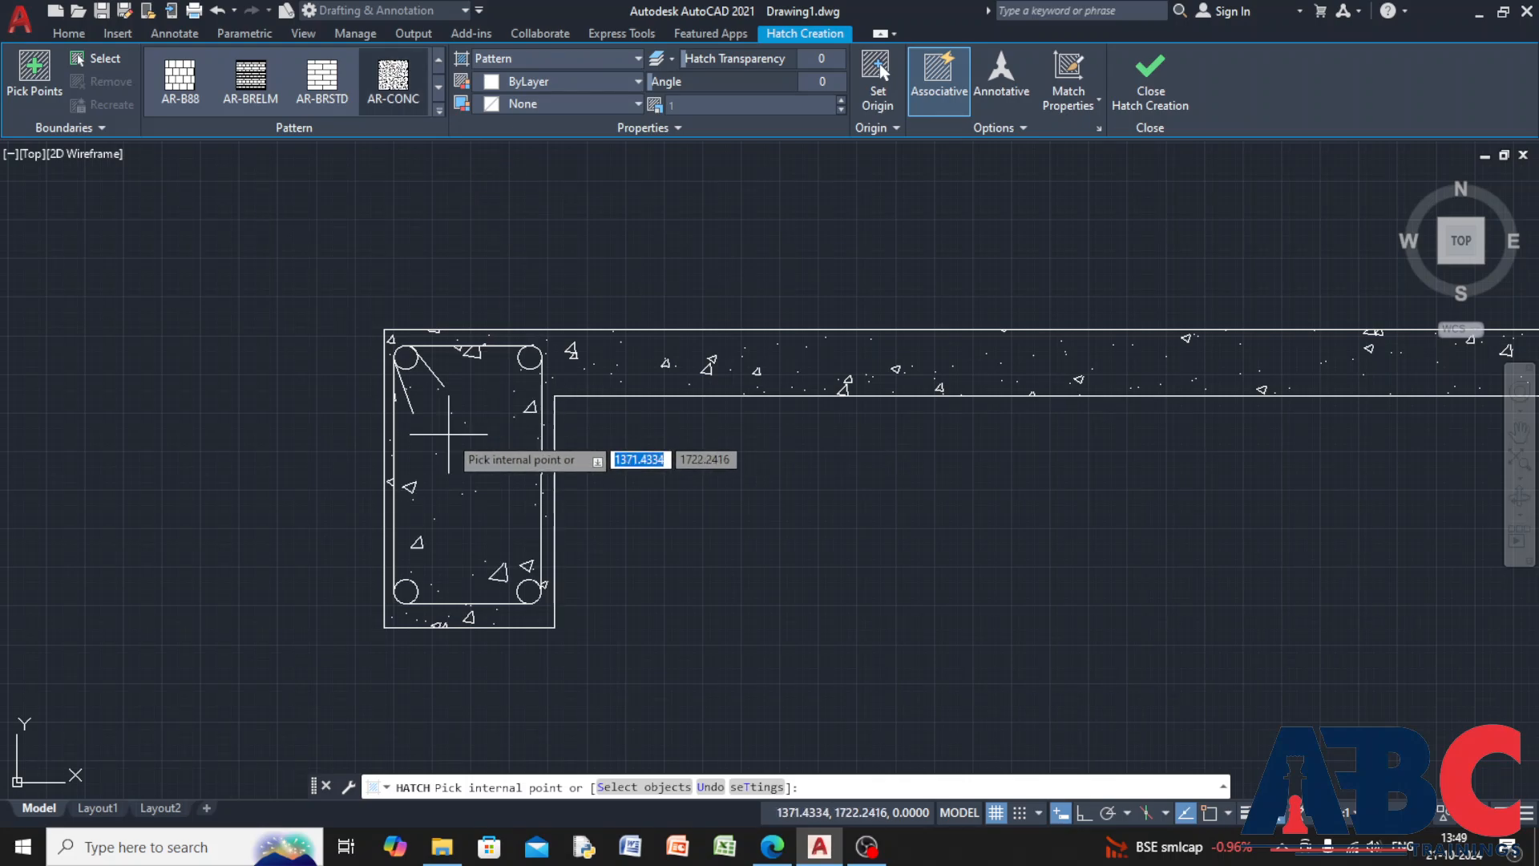
{"action": "left_click", "coordinate": [449, 438]}
{"action": "key", "text": "Escape"}
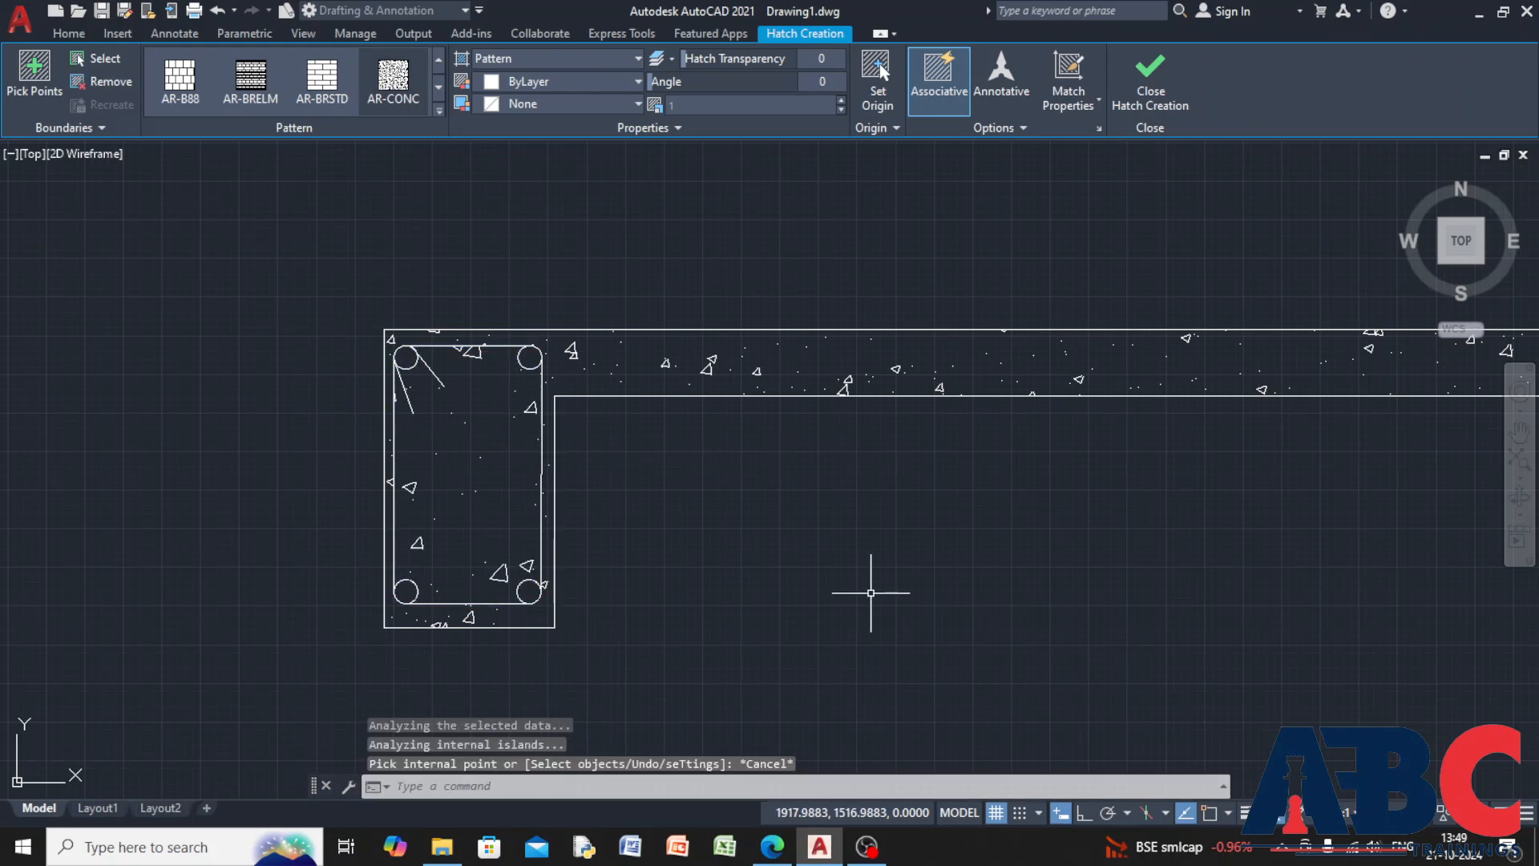
Draw an upright rectangle about 1170 units wide in the empty space above the hatched section
{"action": "scroll", "coordinate": [882, 536], "scroll_direction": "down", "scroll_amount": 5}
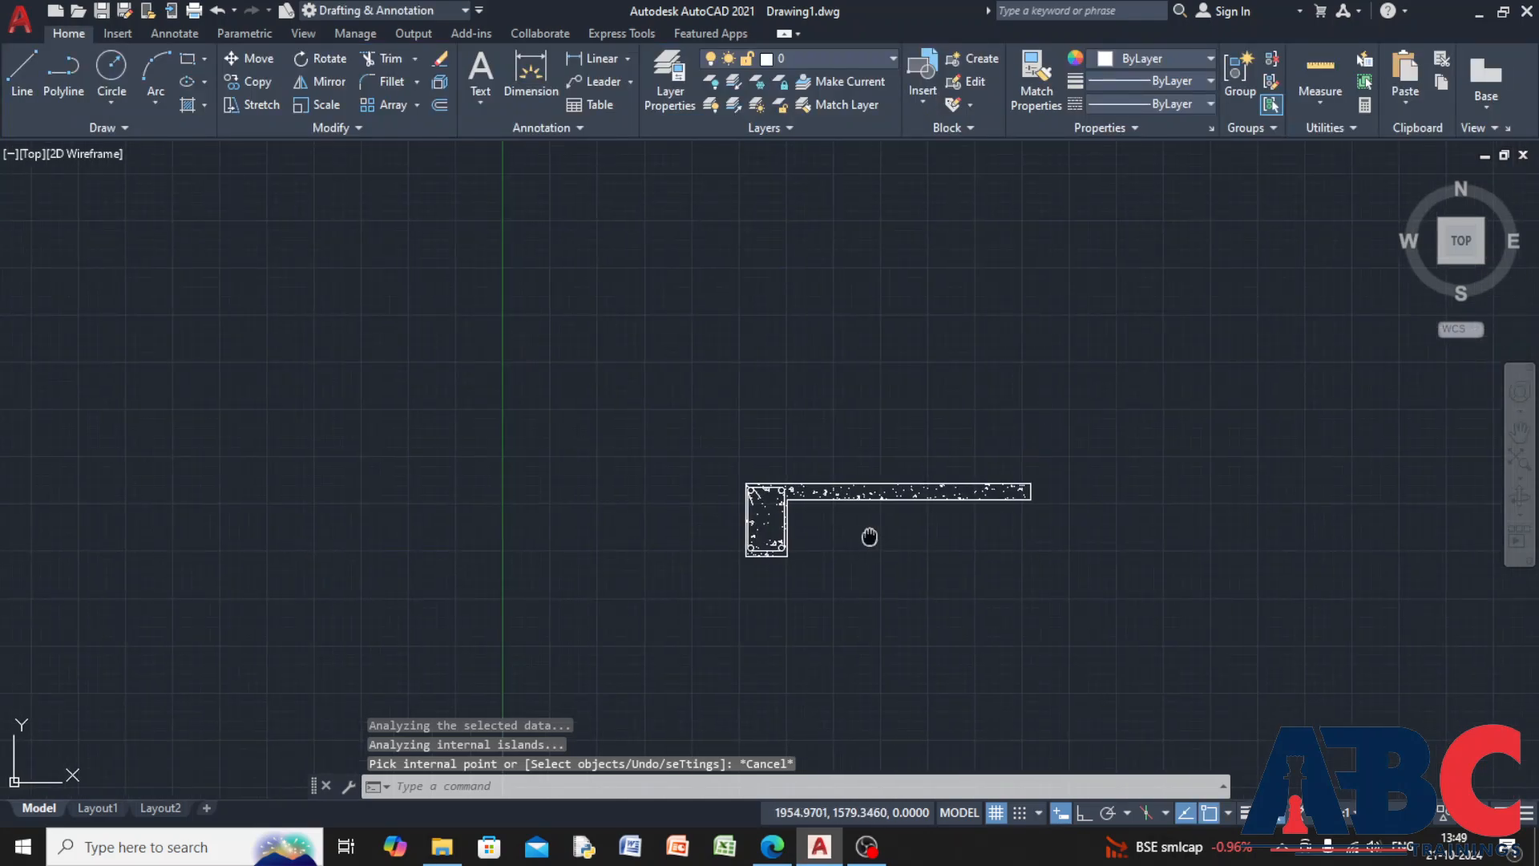
{"action": "scroll", "coordinate": [738, 517], "scroll_direction": "up", "scroll_amount": 3}
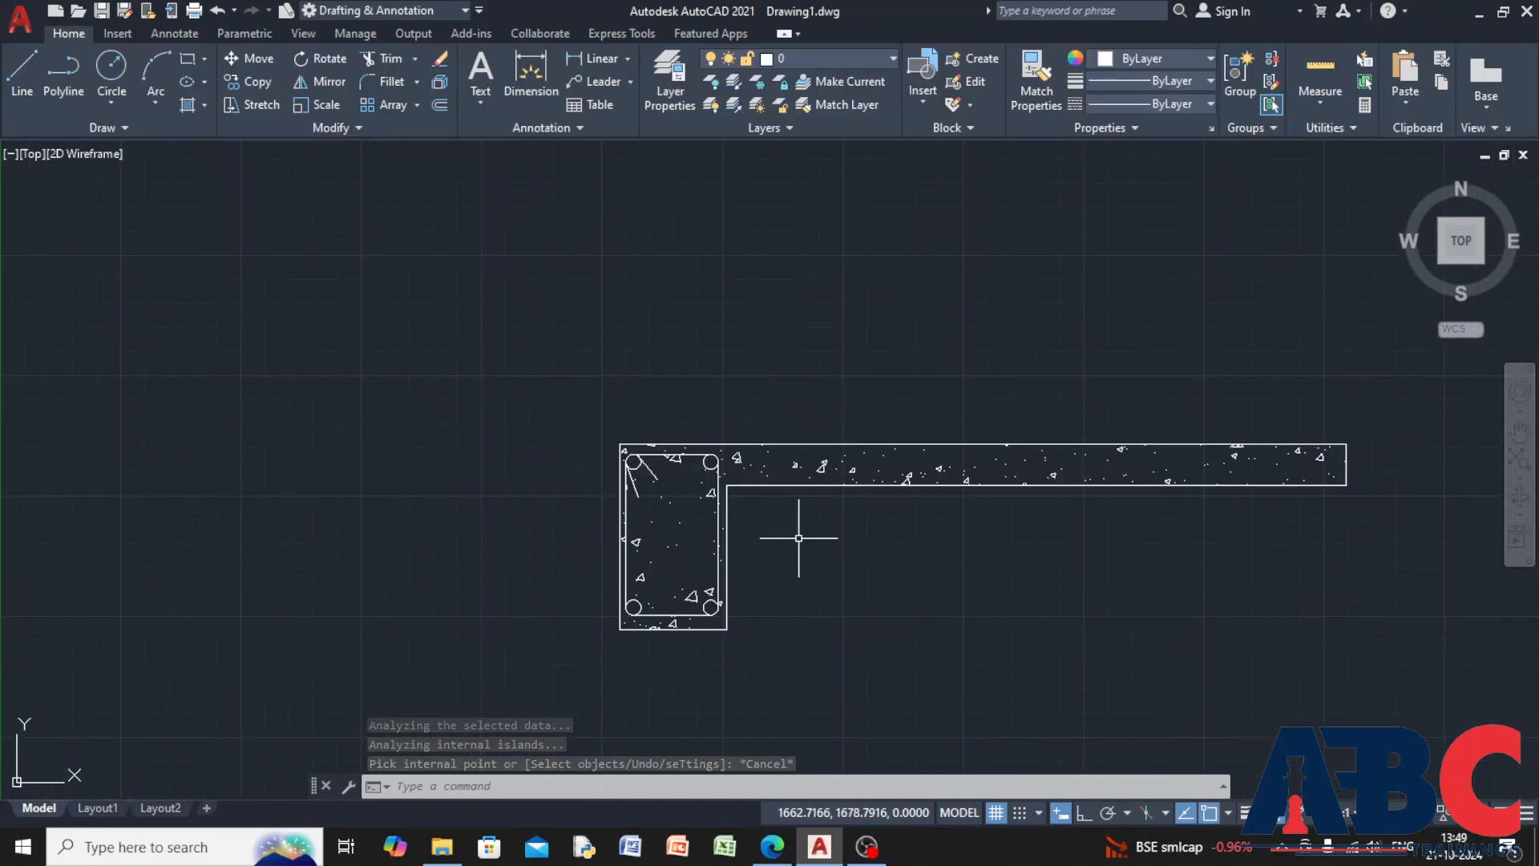
{"action": "scroll", "coordinate": [785, 532], "scroll_direction": "down", "scroll_amount": 8}
{"action": "scroll", "coordinate": [667, 566], "scroll_direction": "up", "scroll_amount": 3}
{"action": "scroll", "coordinate": [668, 566], "scroll_direction": "up", "scroll_amount": 4}
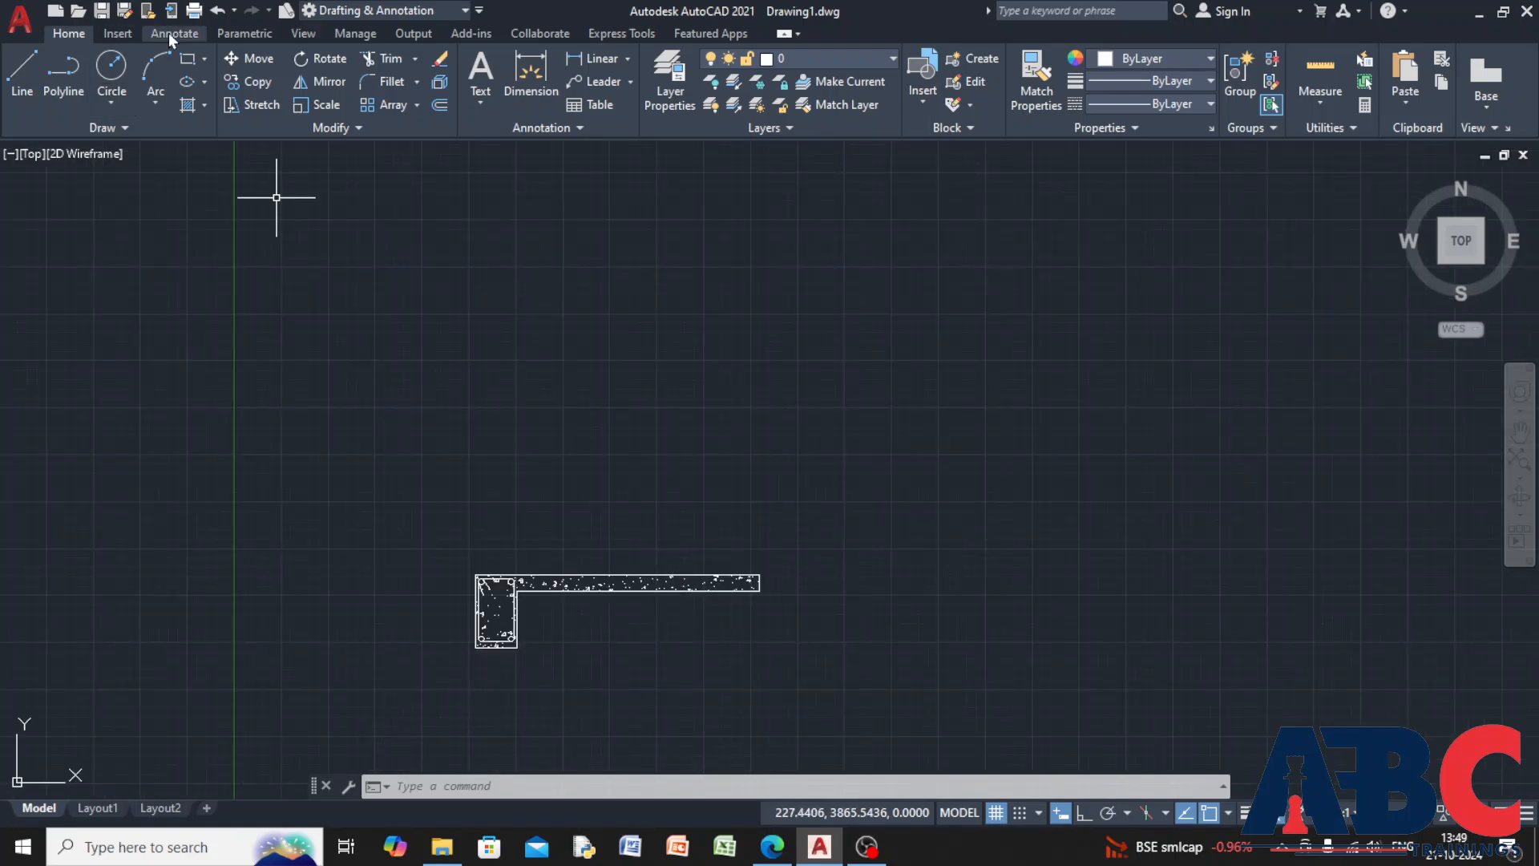
{"action": "left_click", "coordinate": [188, 58]}
{"action": "left_click", "coordinate": [596, 222]}
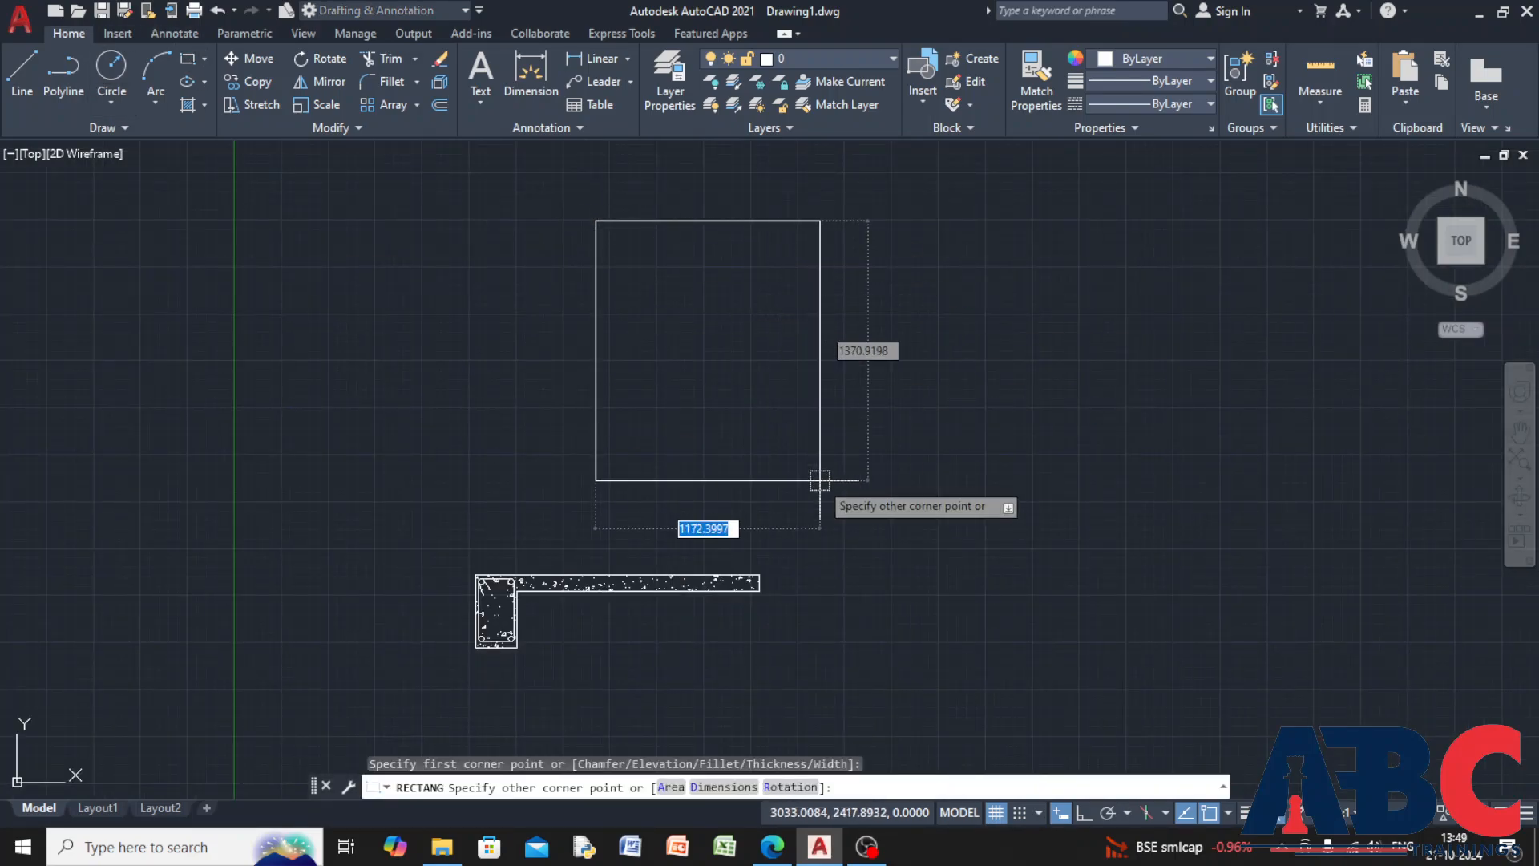
{"action": "left_click", "coordinate": [818, 499]}
Hatch the inside of the large rectangle with the ANGLE pattern at scale 1
{"action": "scroll", "coordinate": [770, 217], "scroll_direction": "up", "scroll_amount": 2}
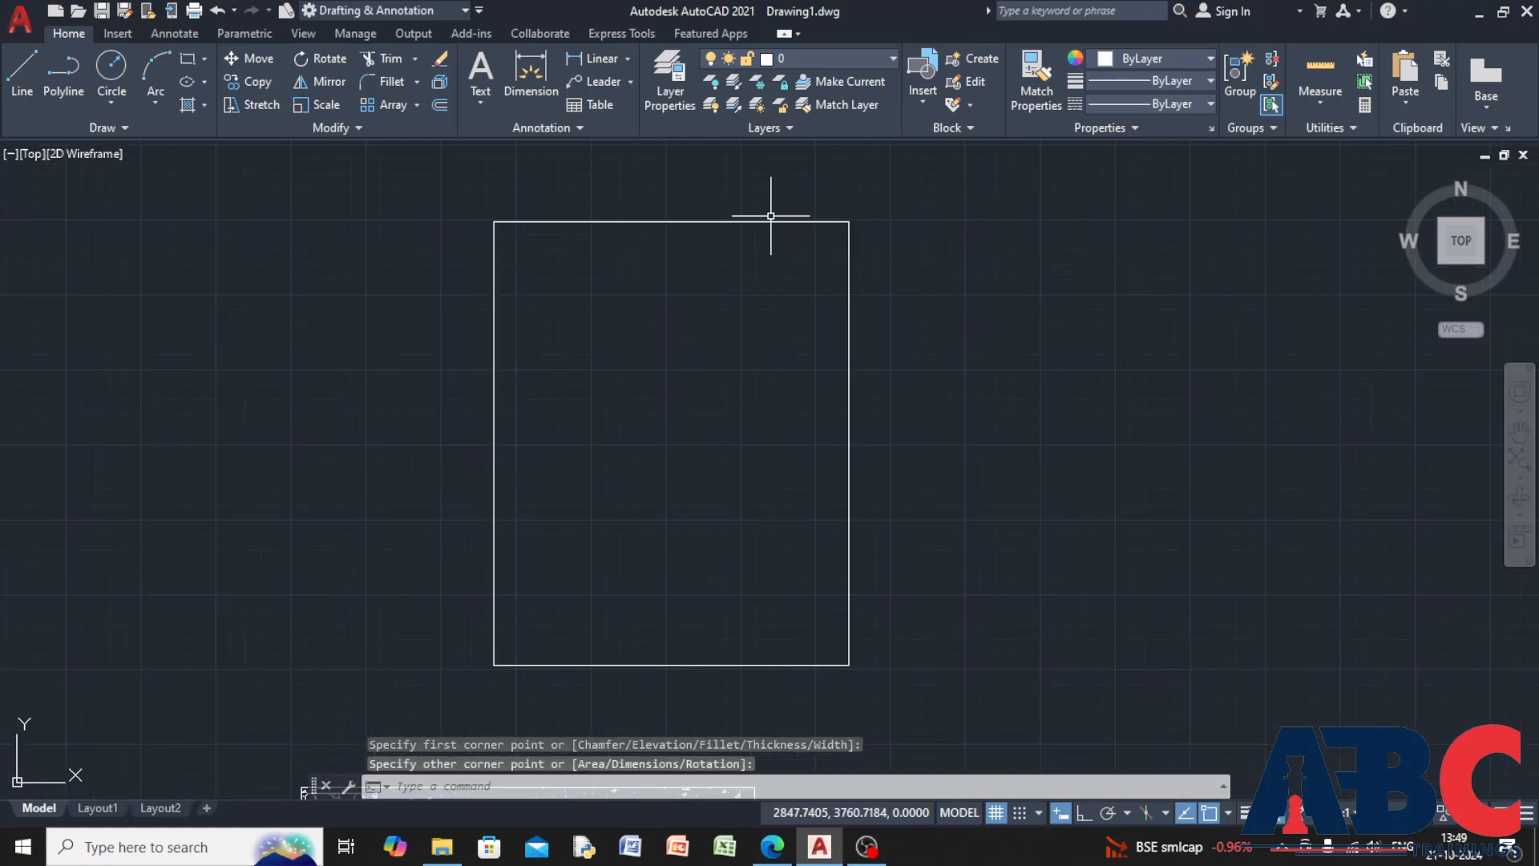
{"action": "left_click", "coordinate": [189, 108]}
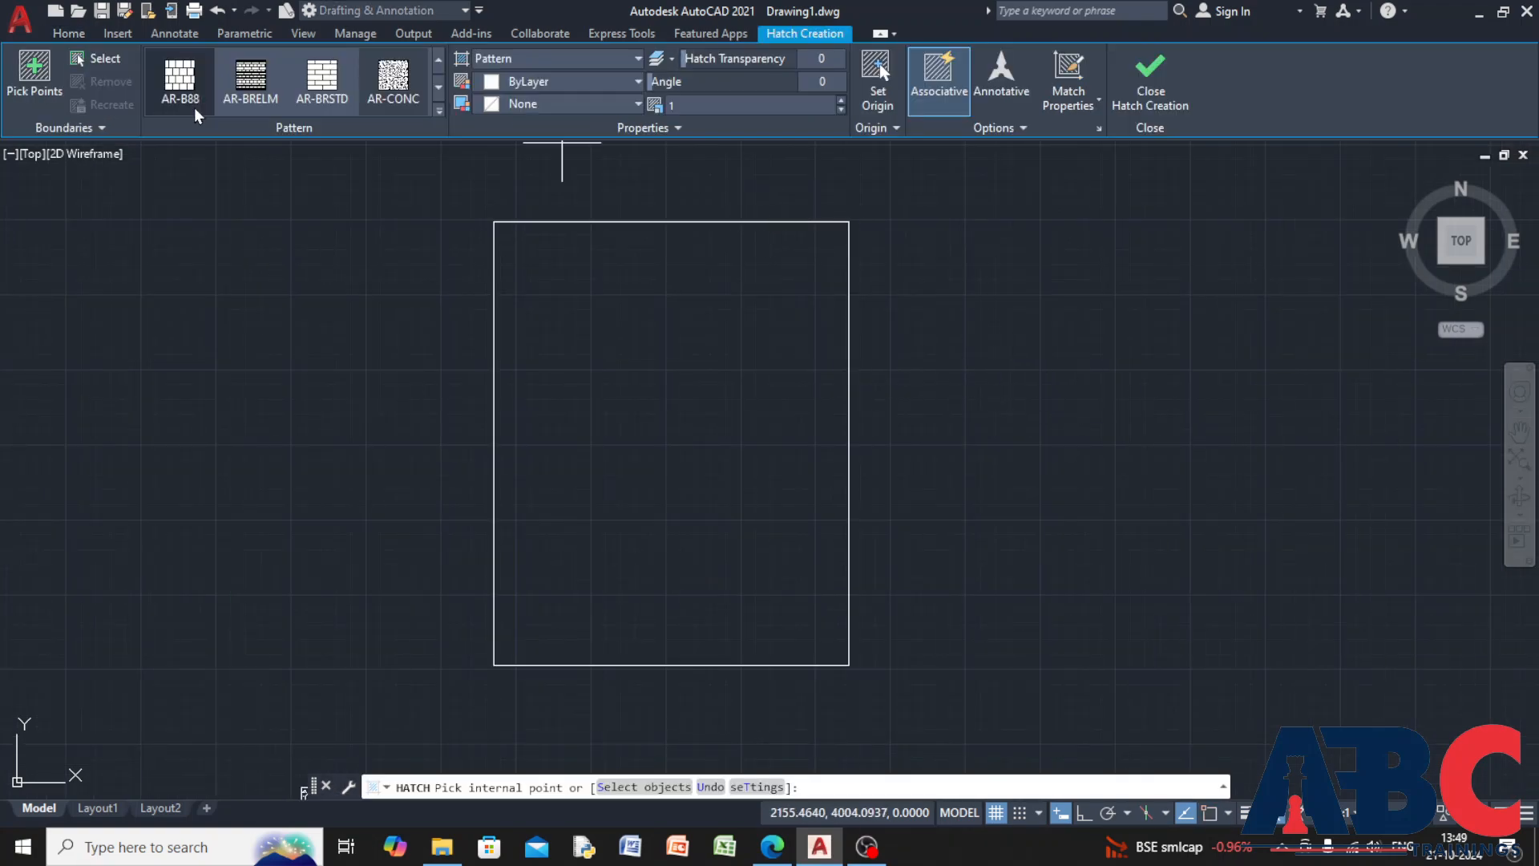
{"action": "left_click", "coordinate": [439, 110]}
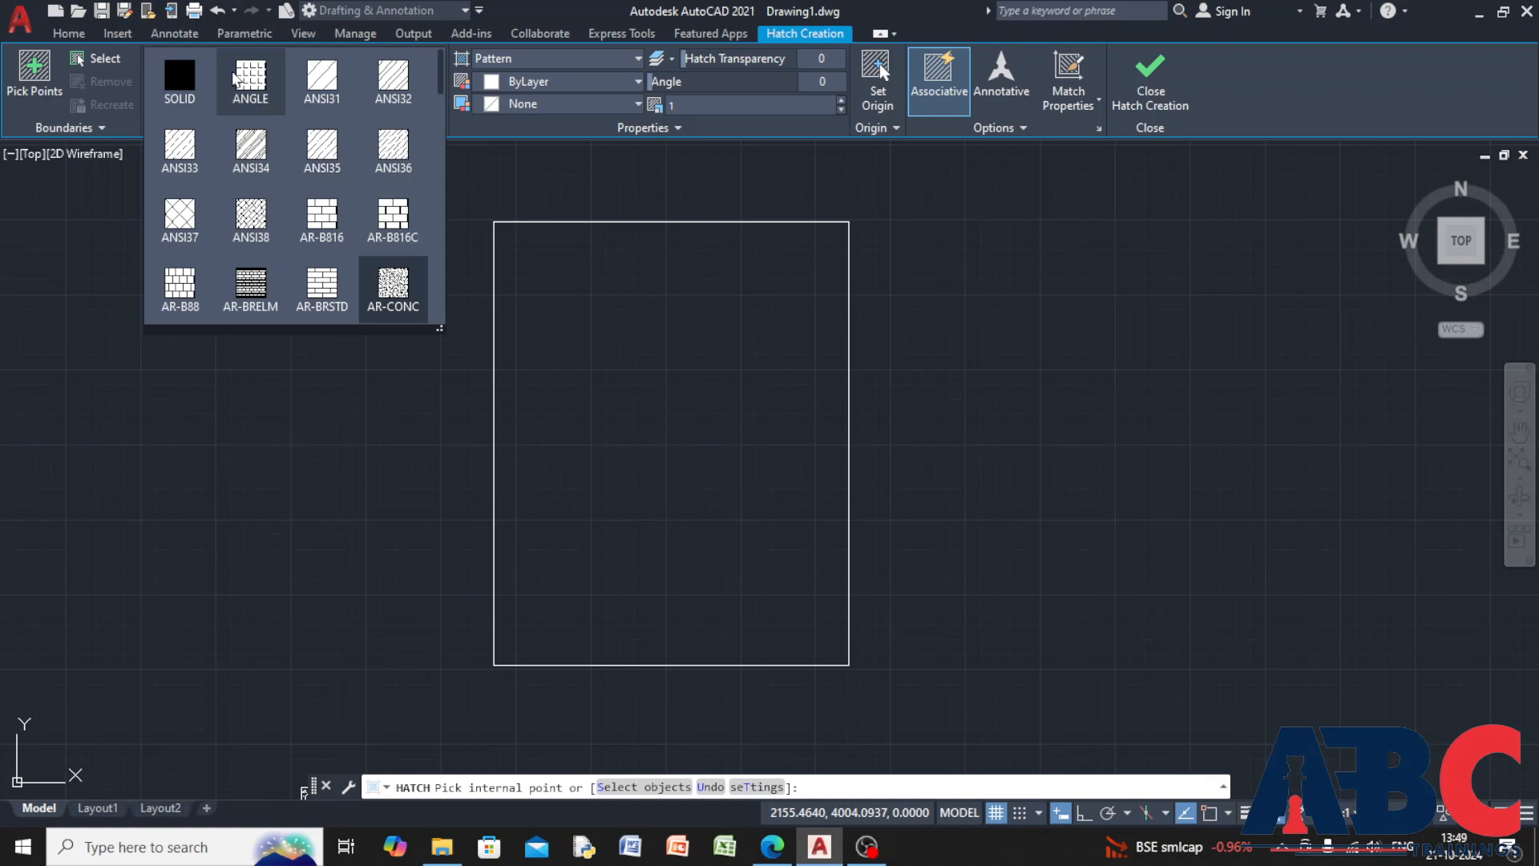
{"action": "left_click", "coordinate": [255, 76]}
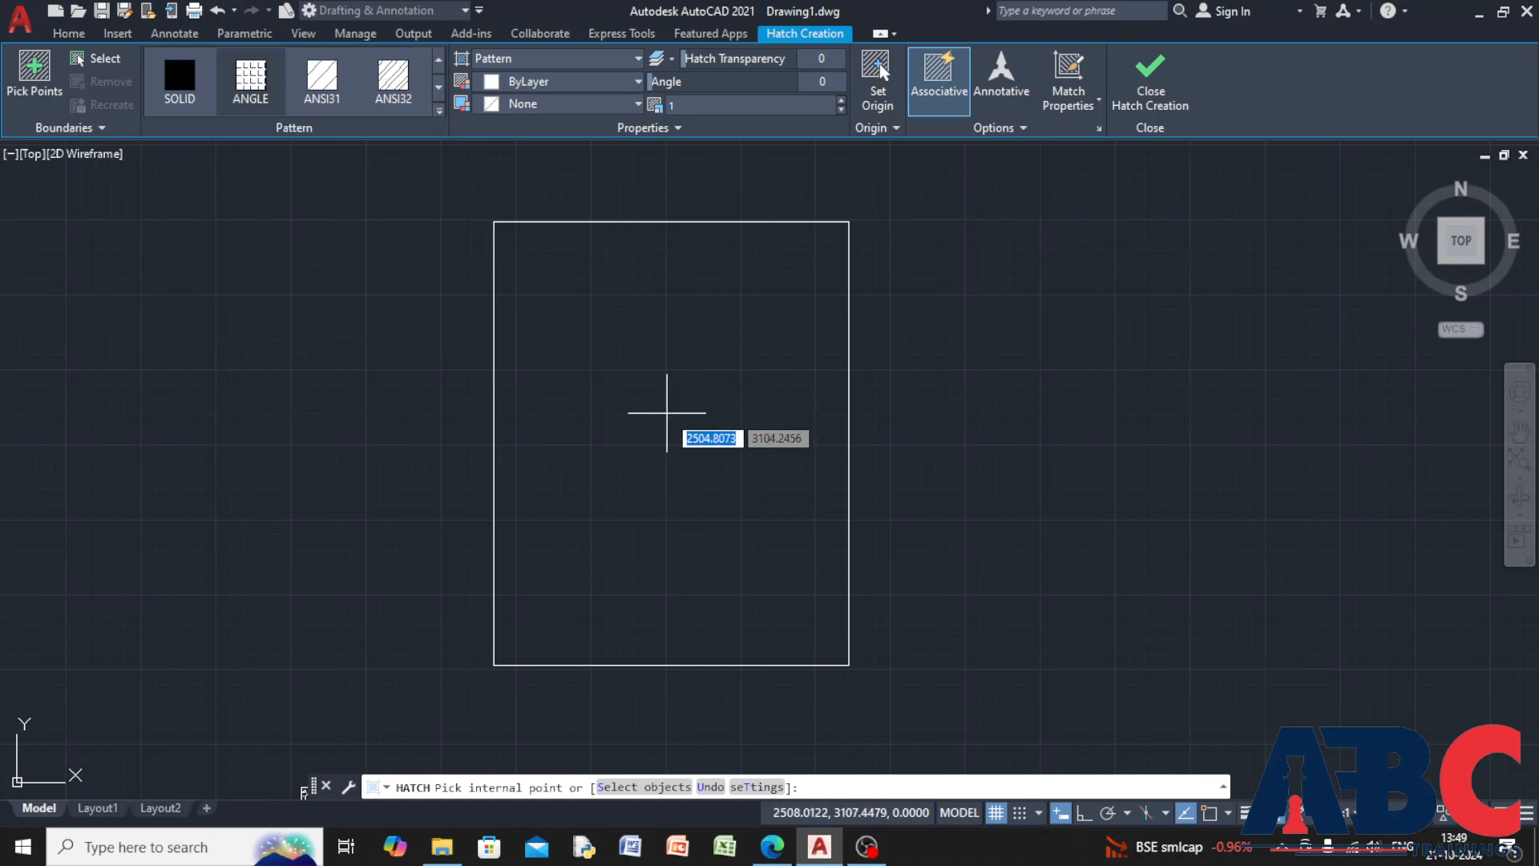
{"action": "left_click", "coordinate": [668, 413]}
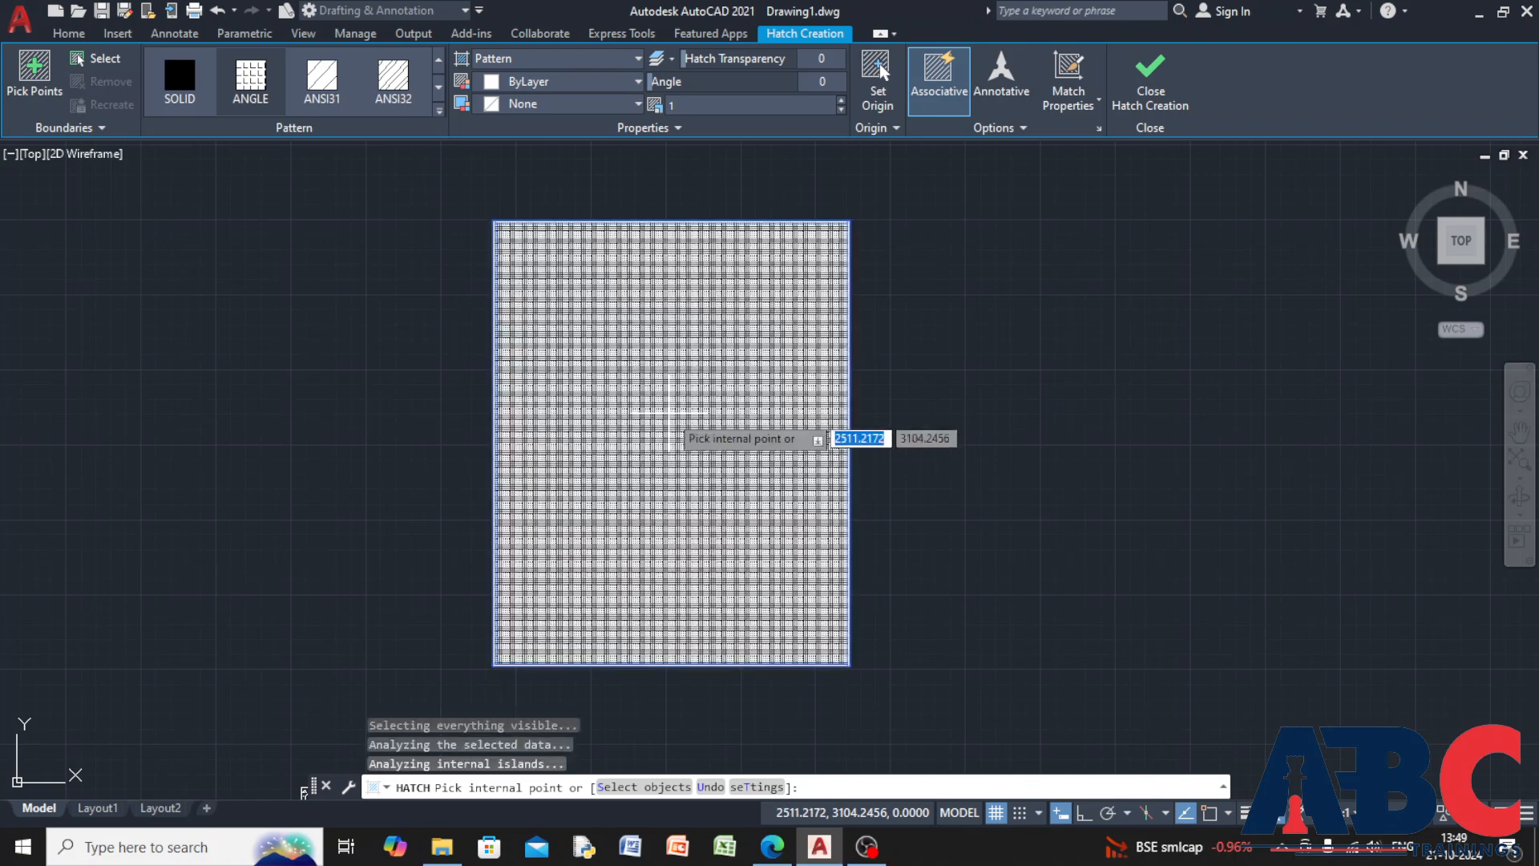
Try reducing the ANGLE hatch's scale to 0.82
{"action": "left_click", "coordinate": [844, 111]}
{"action": "left_click", "coordinate": [843, 111]}
{"action": "left_click", "coordinate": [844, 111]}
{"action": "left_click", "coordinate": [843, 112]}
{"action": "left_click", "coordinate": [844, 112]}
{"action": "left_click", "coordinate": [844, 112]}
{"action": "left_click", "coordinate": [844, 112]}
{"action": "left_click", "coordinate": [844, 112]}
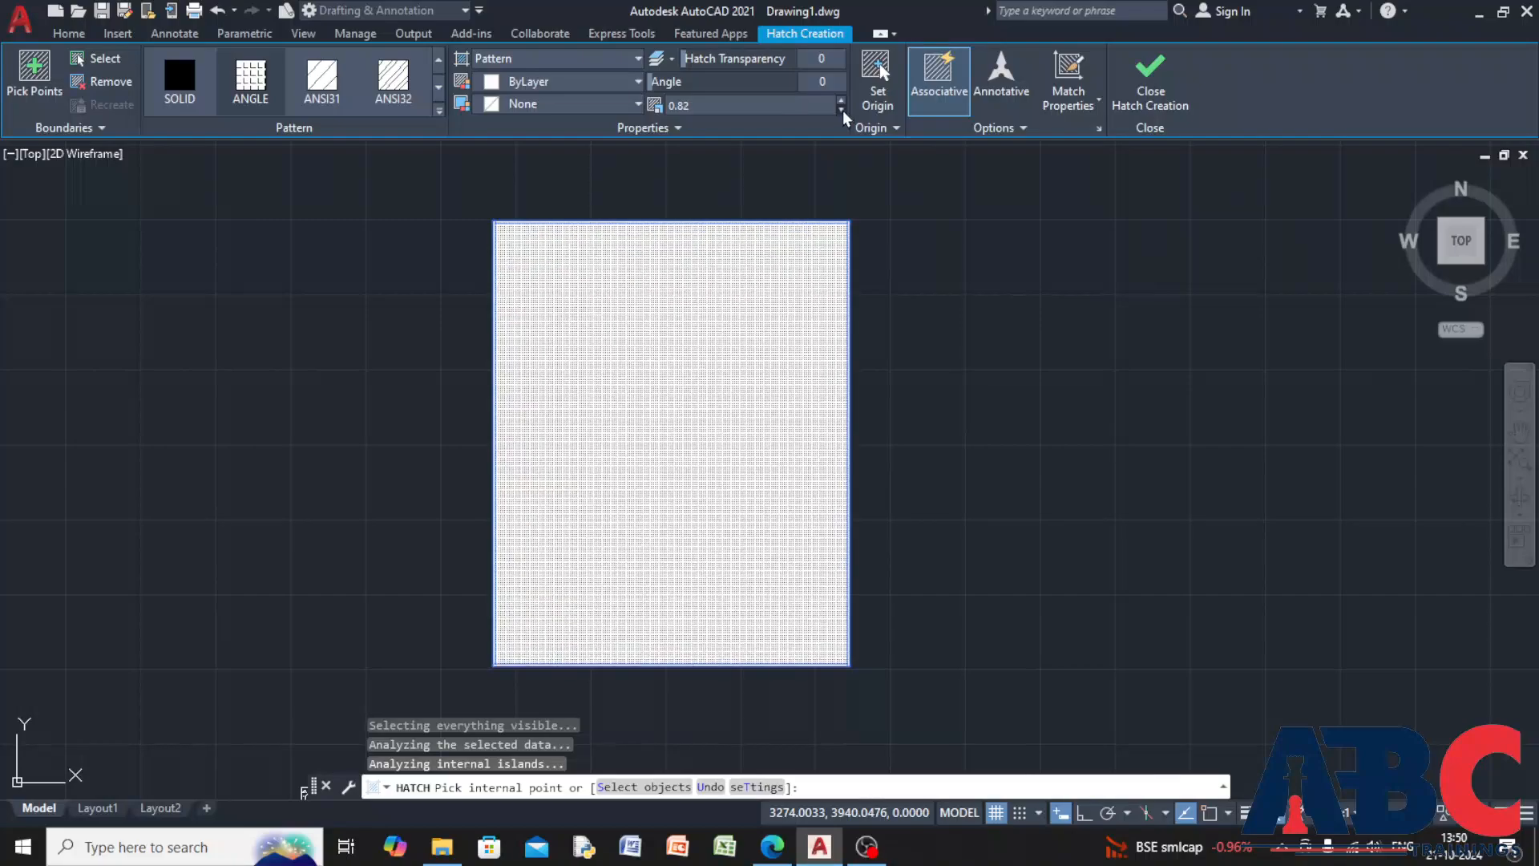
Raise the ANGLE hatch's scale to 5.9 and finish the hatch
{"action": "left_click", "coordinate": [842, 102]}
{"action": "left_click", "coordinate": [842, 101]}
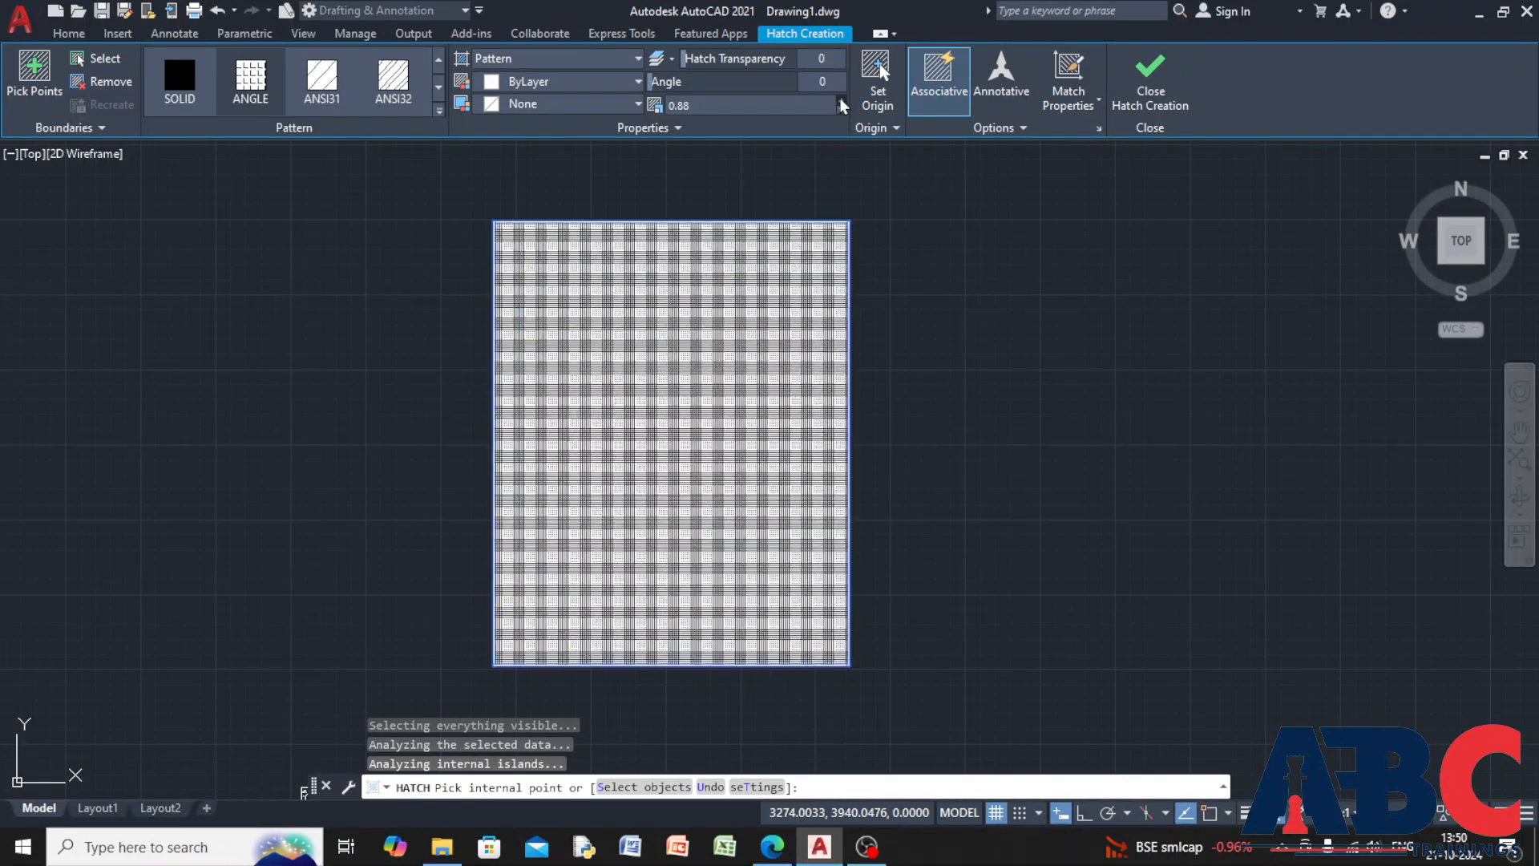
{"action": "left_click", "coordinate": [842, 102]}
{"action": "left_click", "coordinate": [842, 102]}
{"action": "left_click", "coordinate": [842, 102]}
{"action": "left_click", "coordinate": [842, 102]}
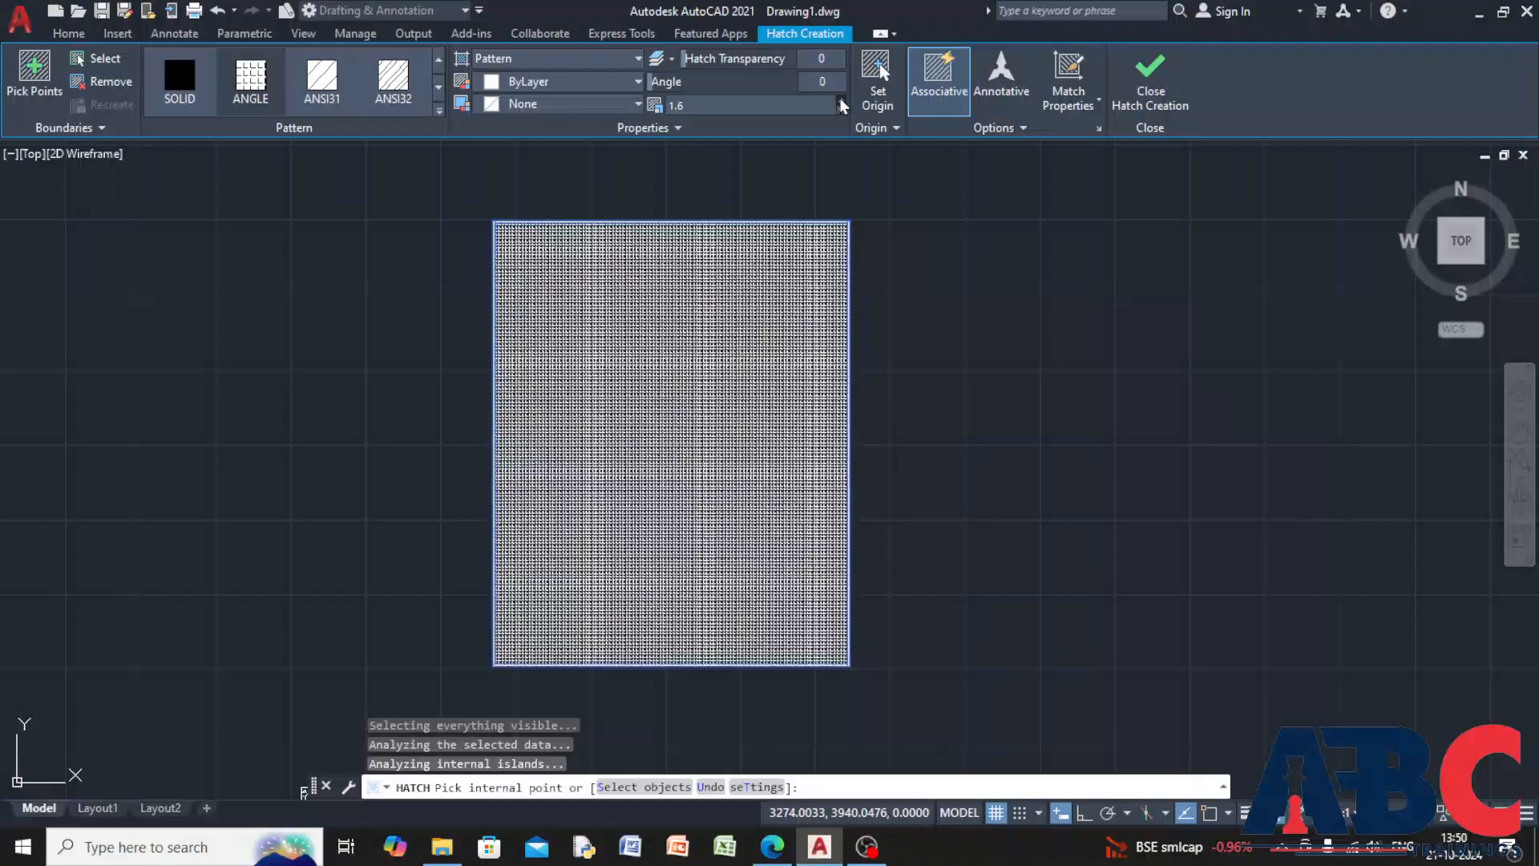
{"action": "left_click", "coordinate": [842, 102]}
{"action": "left_click", "coordinate": [842, 102]}
{"action": "left_click", "coordinate": [842, 102]}
{"action": "left_click", "coordinate": [842, 102]}
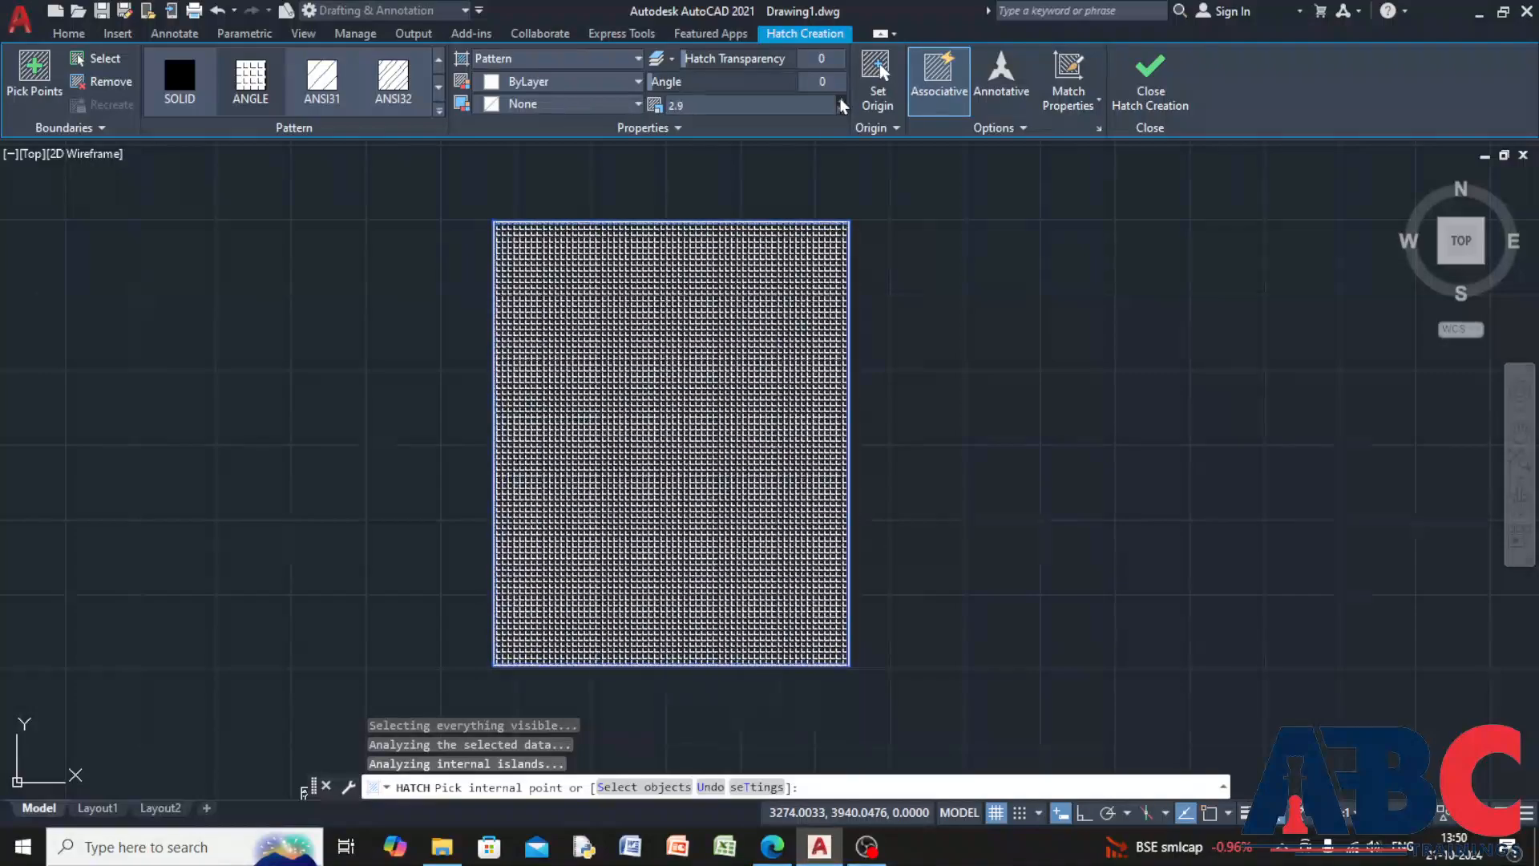
{"action": "left_click", "coordinate": [842, 102]}
{"action": "left_click", "coordinate": [842, 102]}
{"action": "left_click", "coordinate": [842, 102]}
{"action": "left_click", "coordinate": [842, 102]}
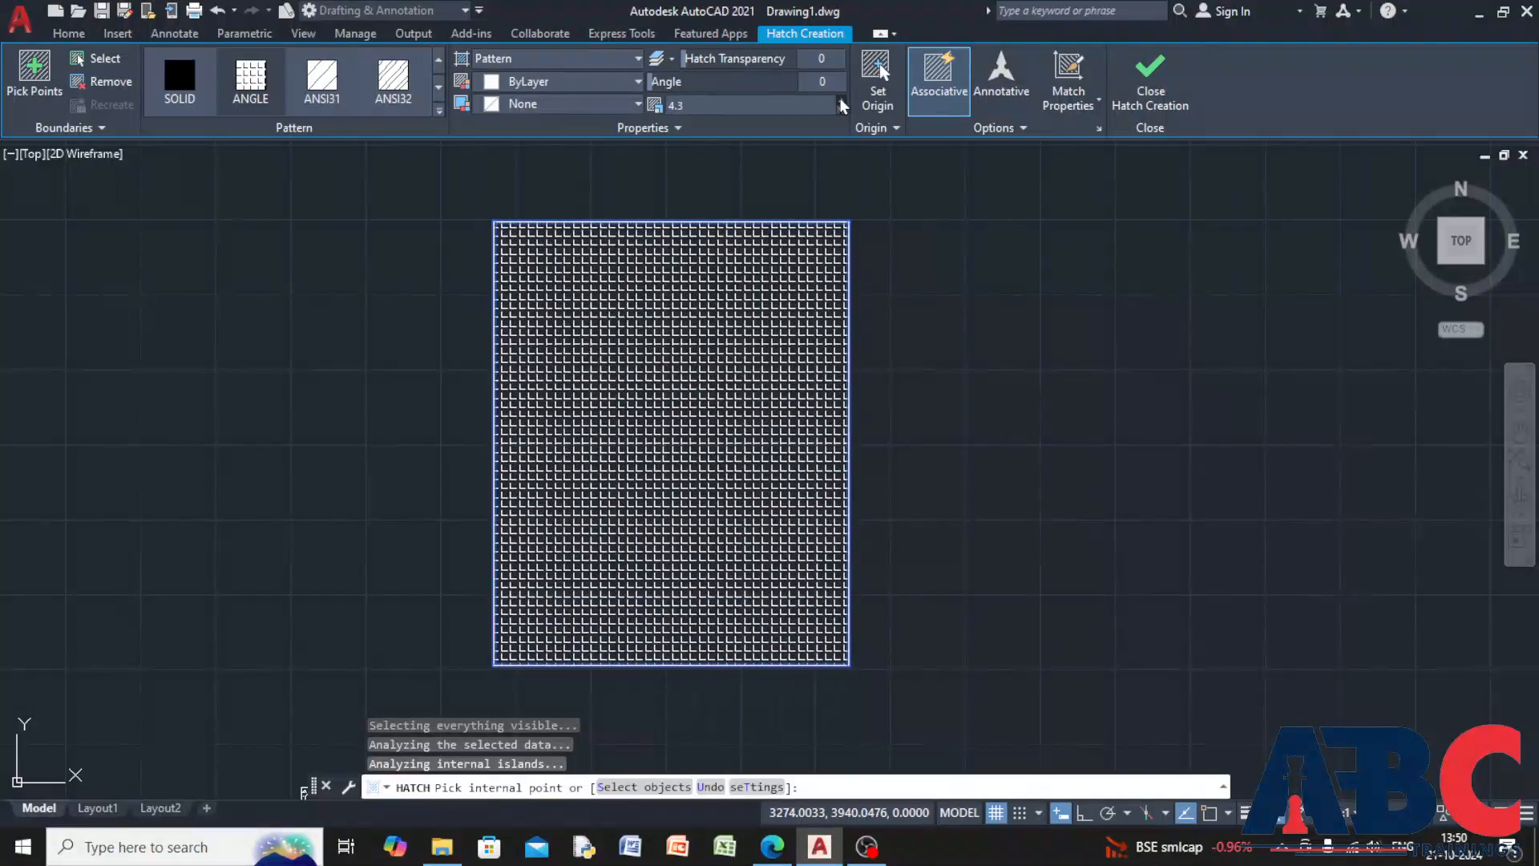
{"action": "left_click", "coordinate": [842, 102]}
{"action": "left_click", "coordinate": [842, 102]}
{"action": "left_click", "coordinate": [842, 102]}
{"action": "left_click", "coordinate": [841, 102]}
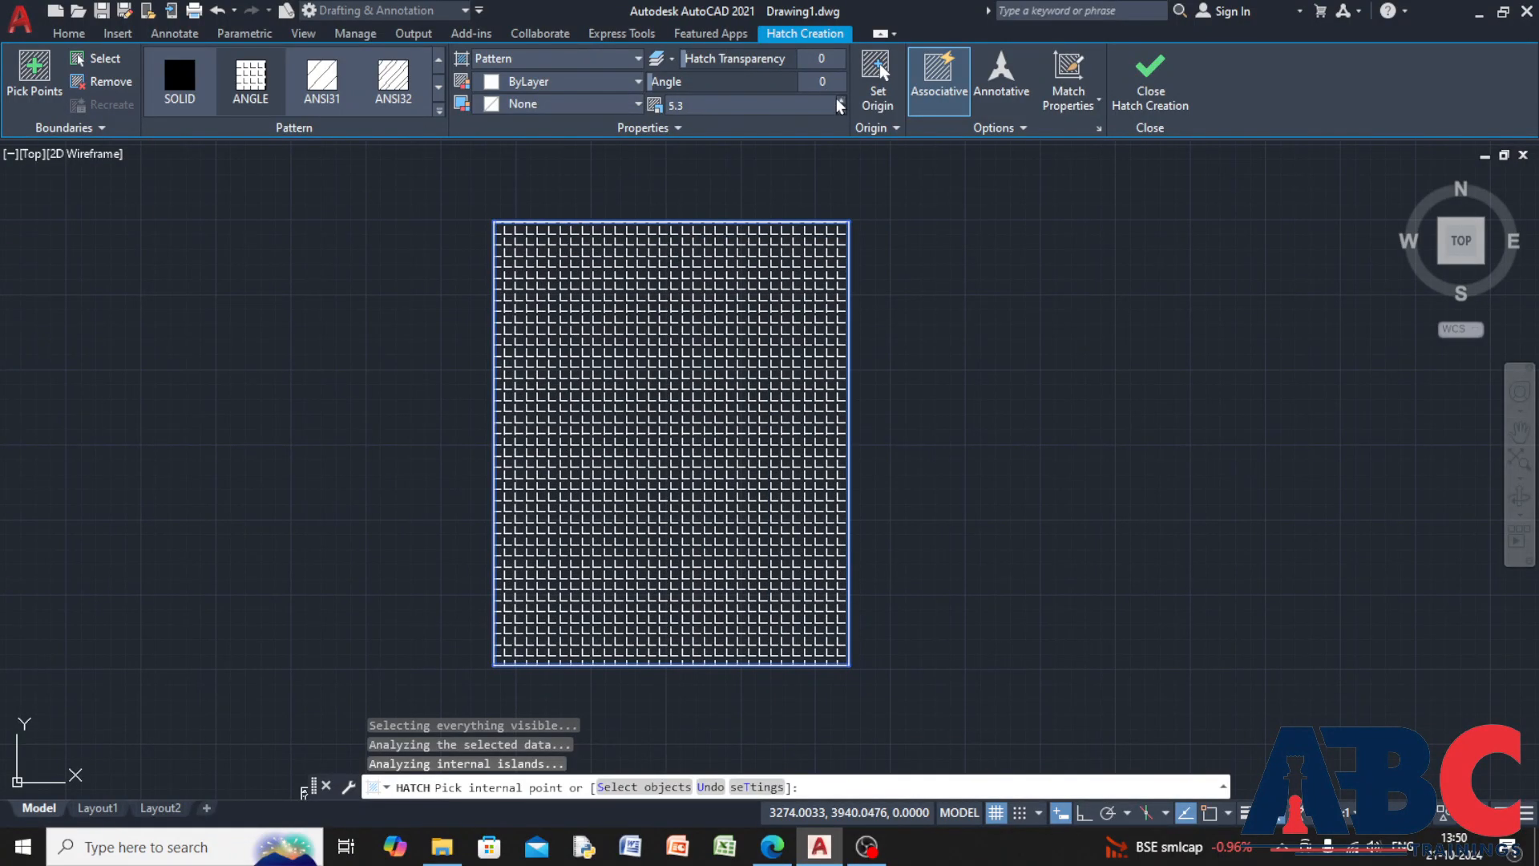
{"action": "left_click", "coordinate": [842, 102]}
{"action": "left_click", "coordinate": [842, 102]}
{"action": "left_click", "coordinate": [842, 102]}
{"action": "left_click", "coordinate": [842, 102]}
{"action": "left_click", "coordinate": [842, 101]}
{"action": "left_click", "coordinate": [842, 102]}
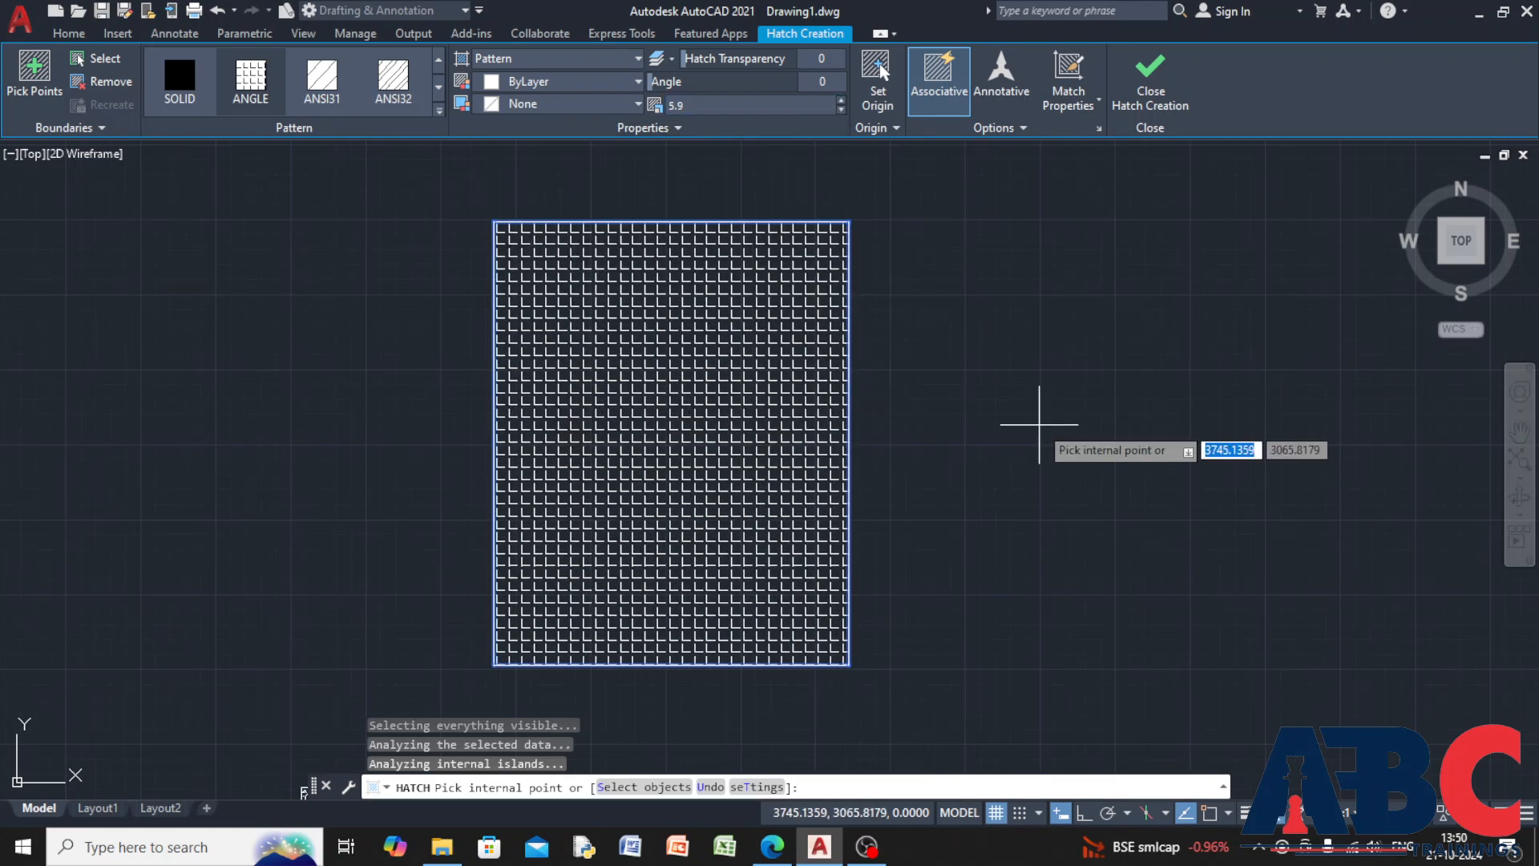
{"action": "key", "text": "Escape"}
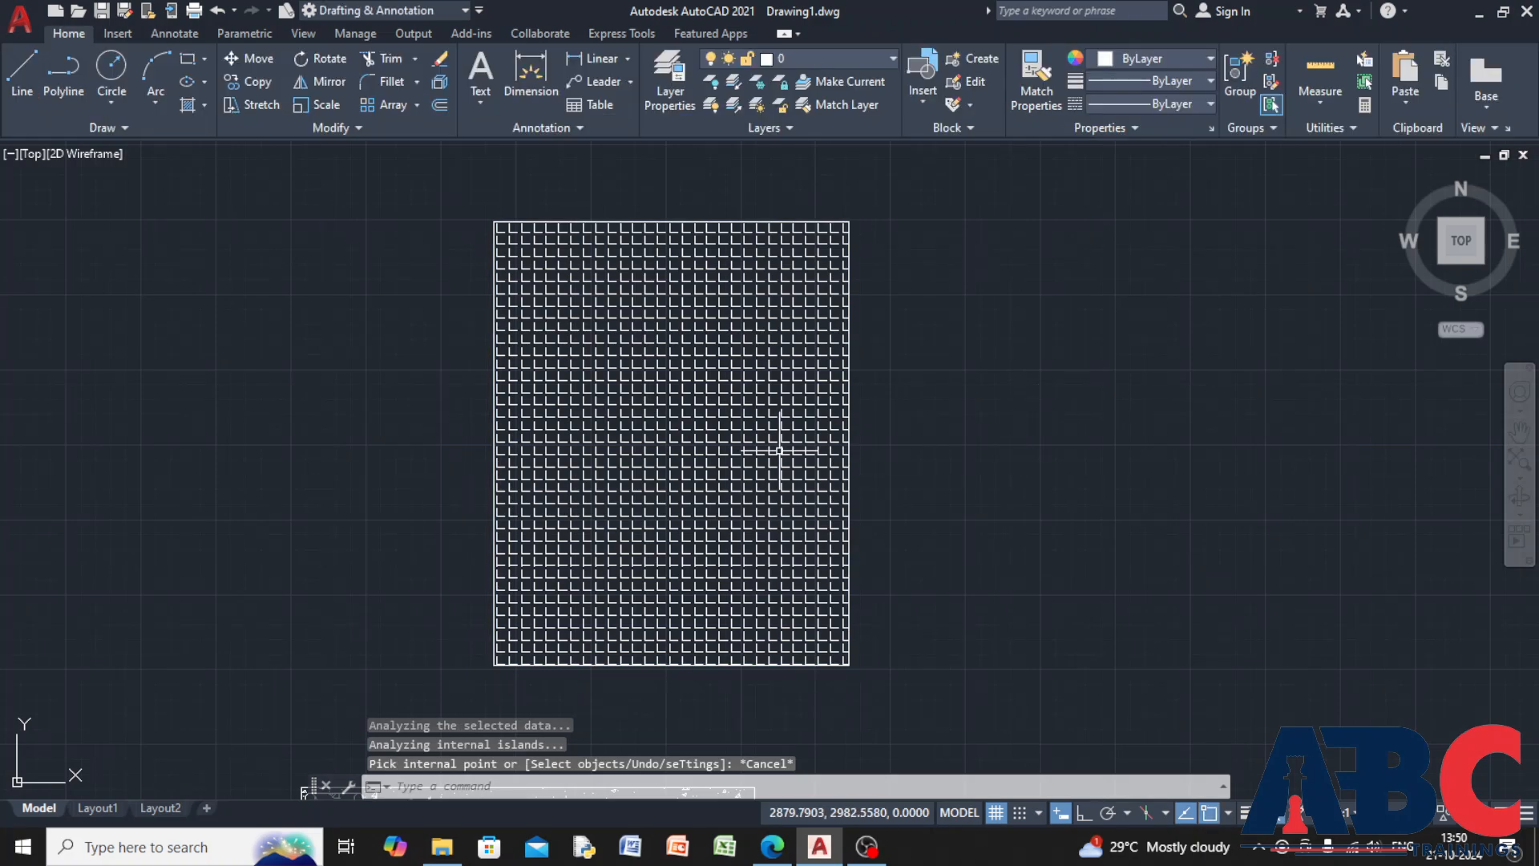
Select the ANGLE hatch inside the rectangle and delete it, keeping the rectangle's outline
{"action": "left_click", "coordinate": [721, 455]}
{"action": "left_click", "coordinate": [694, 488]}
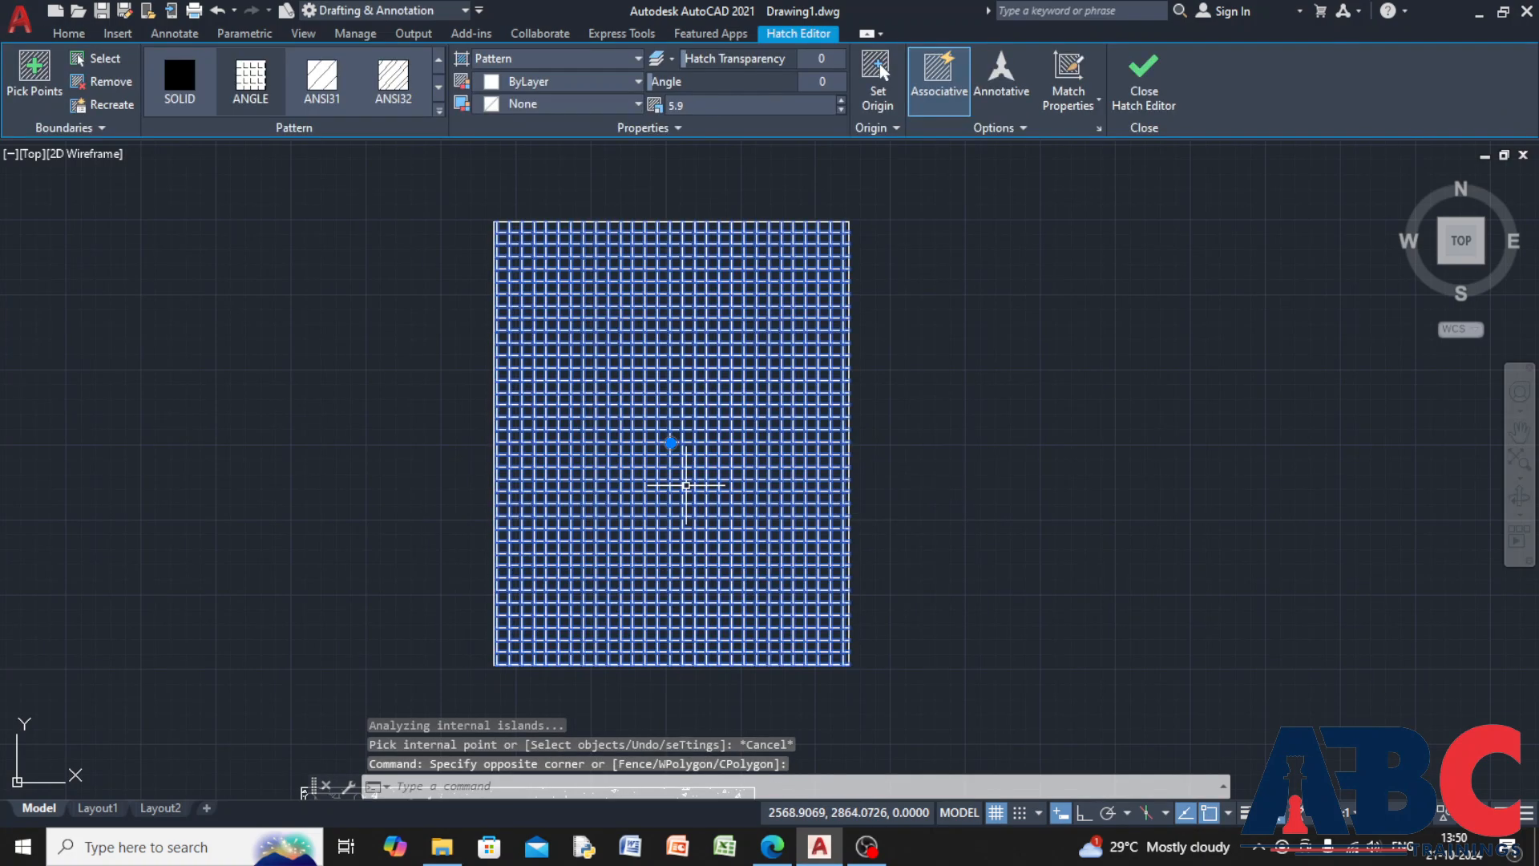
{"action": "key", "text": "Delete"}
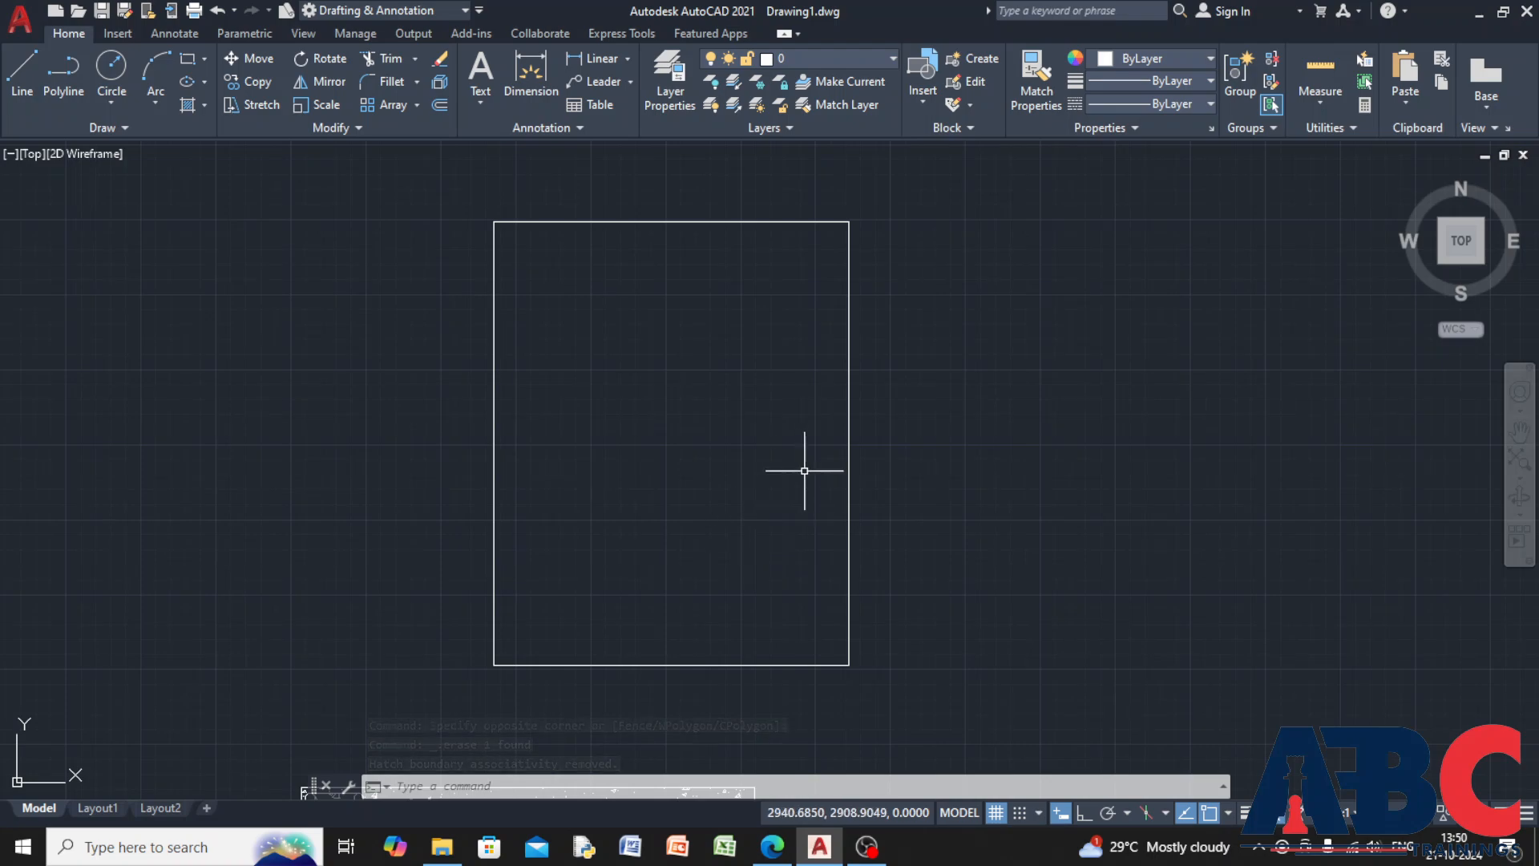
With Ortho on, stretch the rectangle's right edge toward its left edge to form a narrow upright strip
{"action": "left_click", "coordinate": [848, 471]}
{"action": "left_click", "coordinate": [849, 469]}
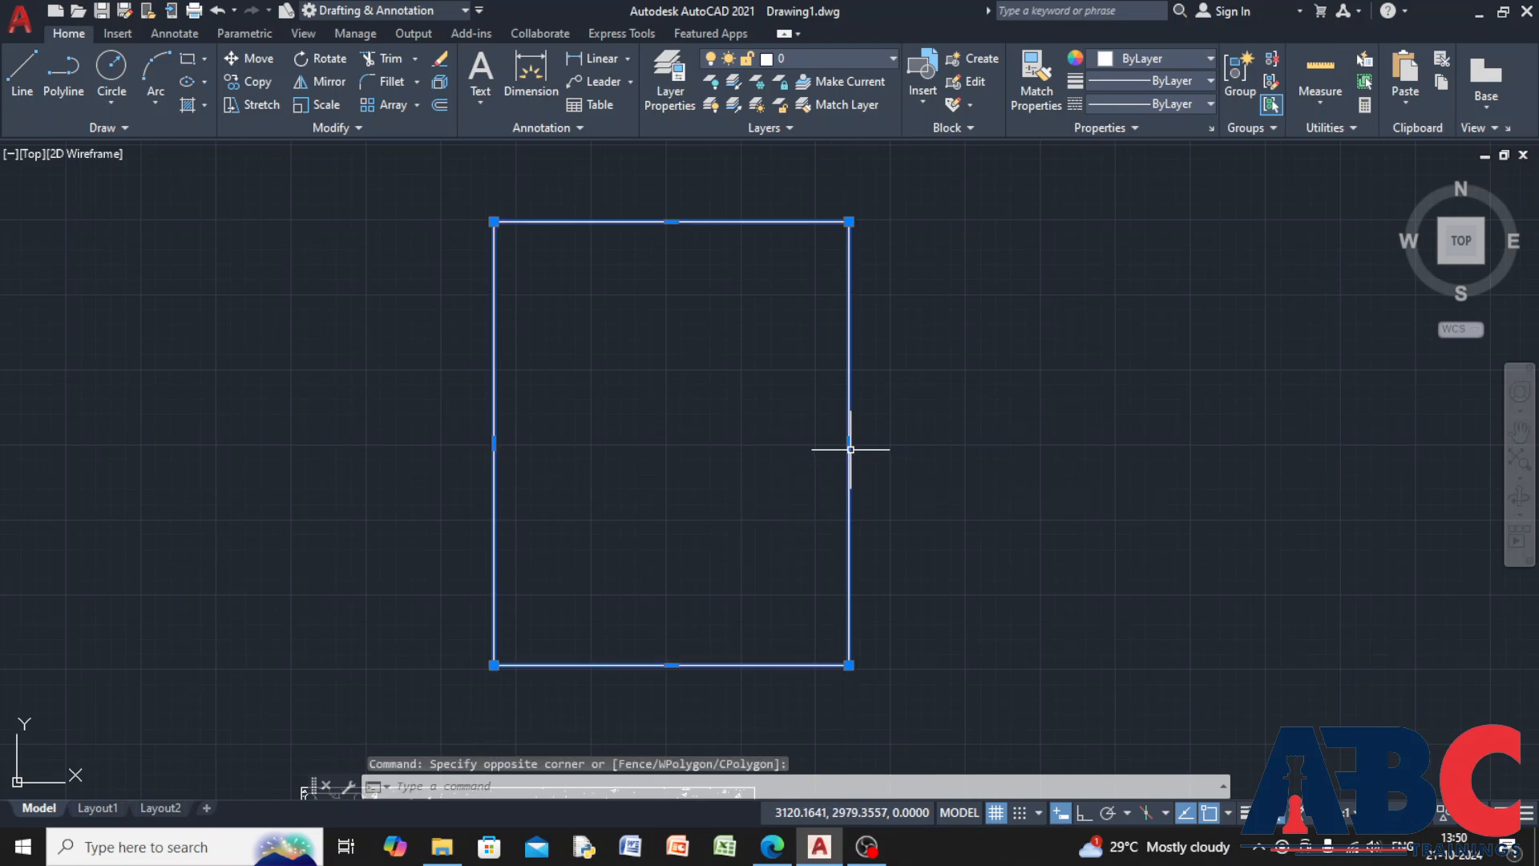
{"action": "left_click", "coordinate": [849, 443]}
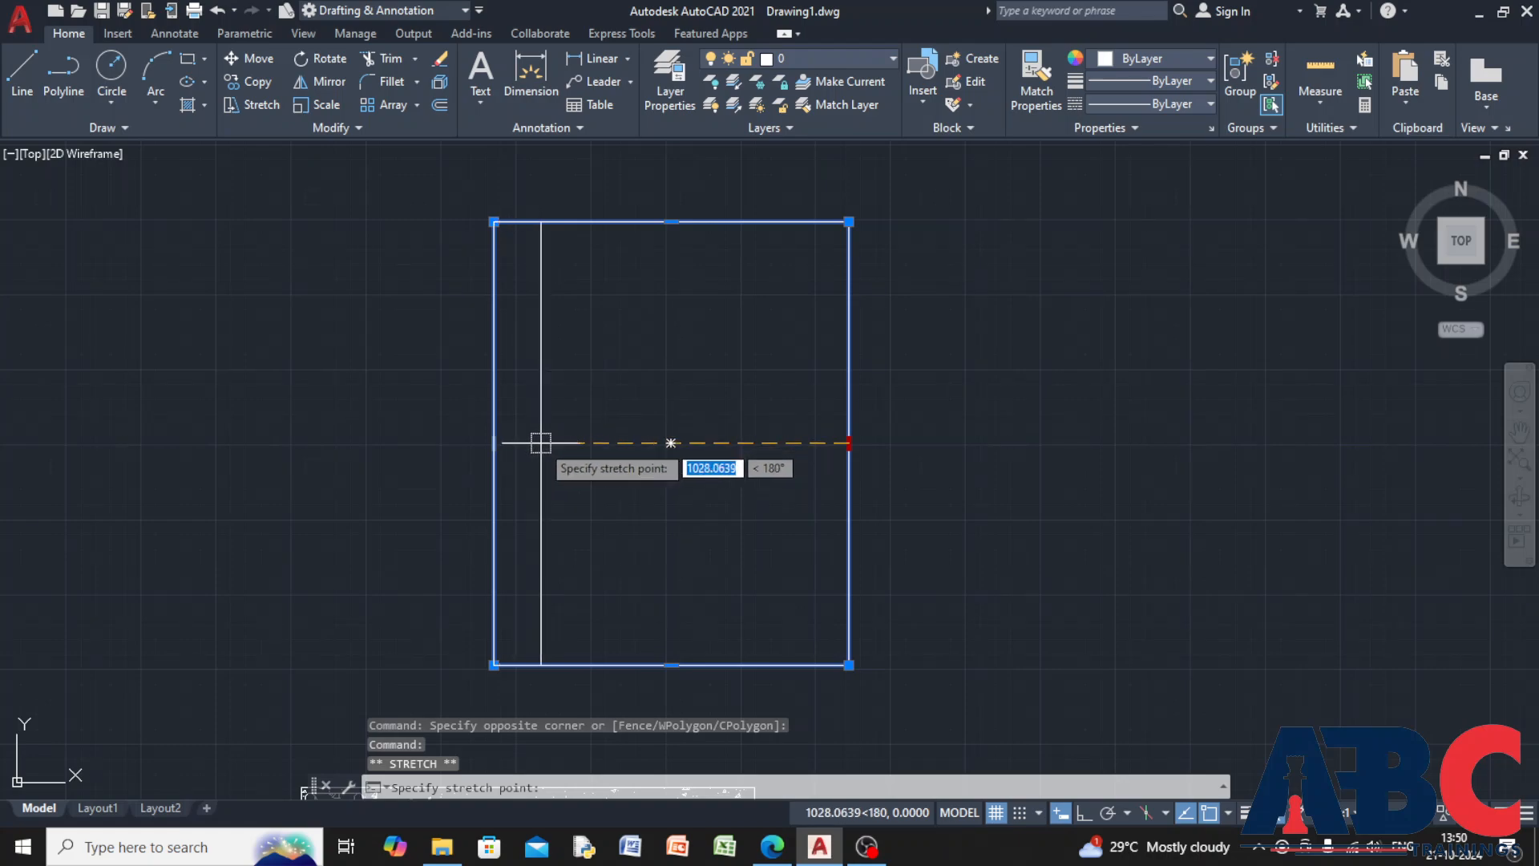
{"action": "key", "text": "F8"}
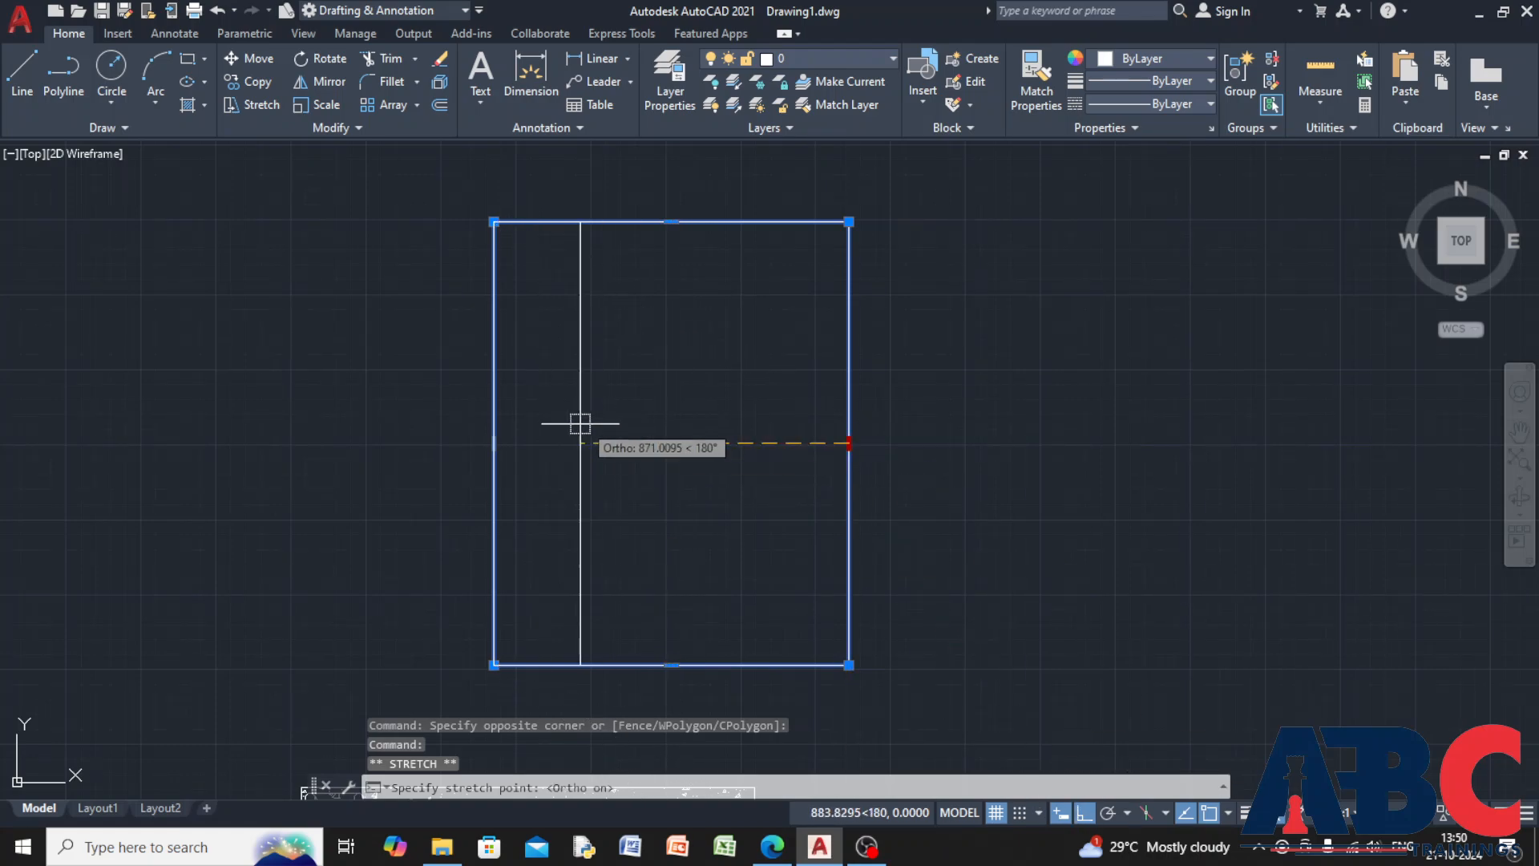
{"action": "scroll", "coordinate": [518, 425], "scroll_direction": "up", "scroll_amount": 3}
{"action": "middle_click_drag", "start_coordinate": [518, 426], "coordinate": [663, 368]}
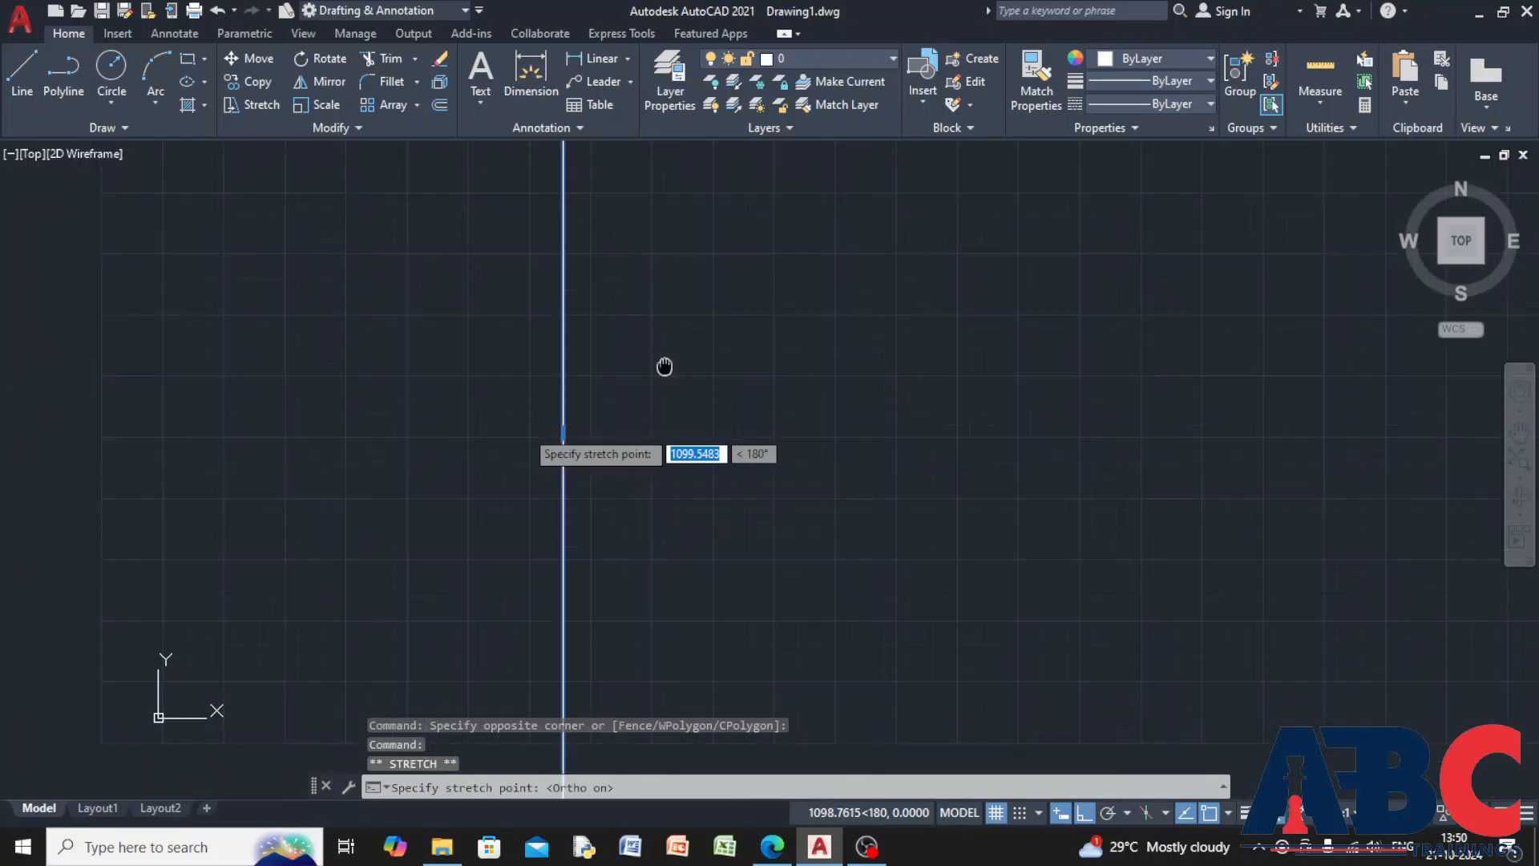
{"action": "scroll", "coordinate": [661, 370], "scroll_direction": "down", "scroll_amount": 1}
{"action": "left_click", "coordinate": [639, 371]}
{"action": "scroll", "coordinate": [732, 384], "scroll_direction": "down", "scroll_amount": 4}
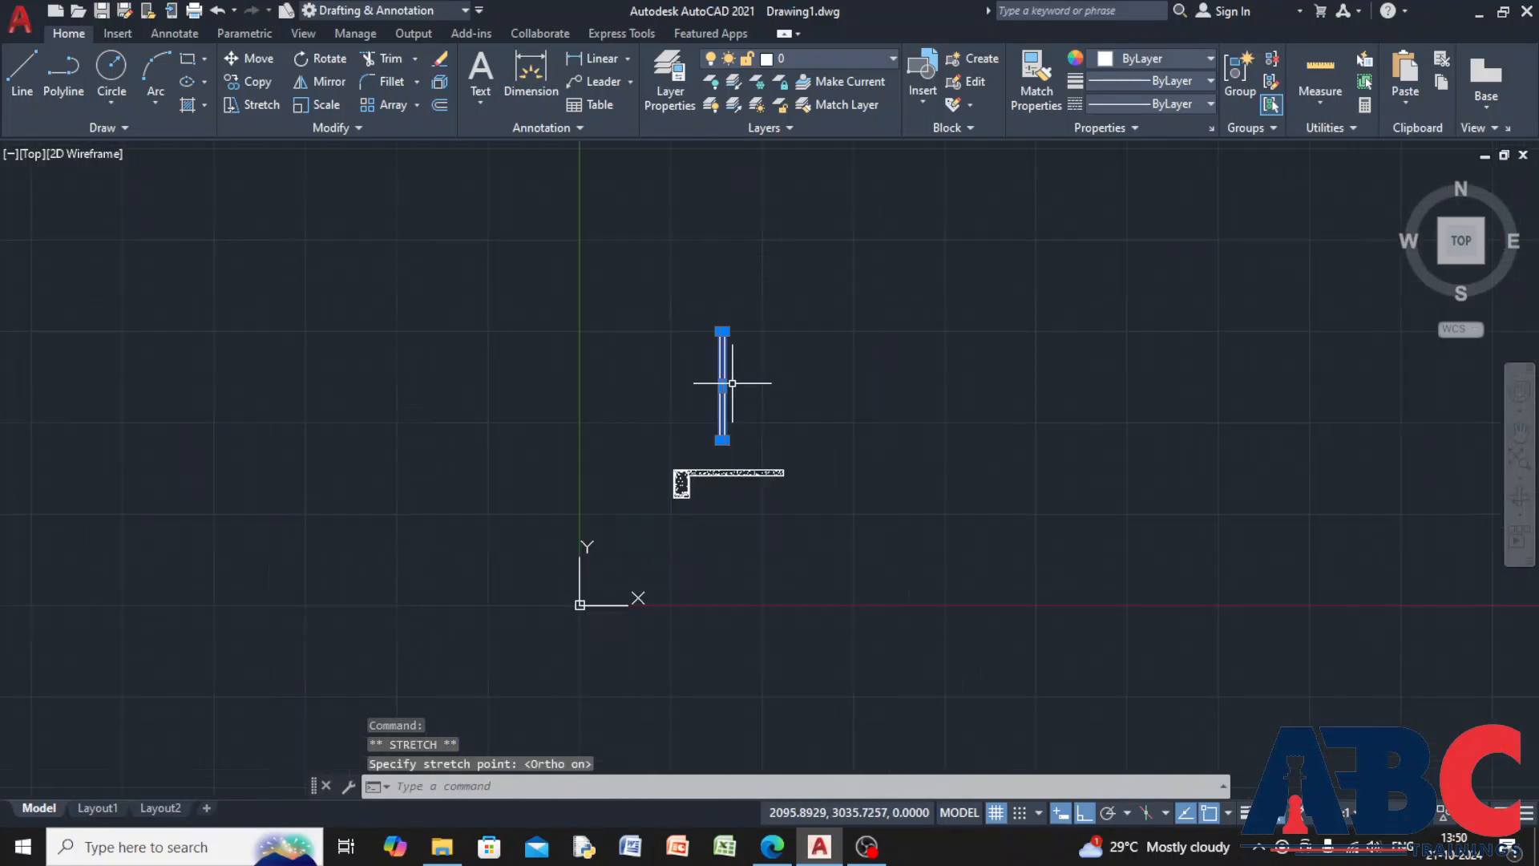
Copy the narrow strip from its top-right corner to the lower-right corner of the hatched beam section
{"action": "left_click", "coordinate": [792, 412]}
{"action": "scroll", "coordinate": [763, 388], "scroll_direction": "up", "scroll_amount": 3}
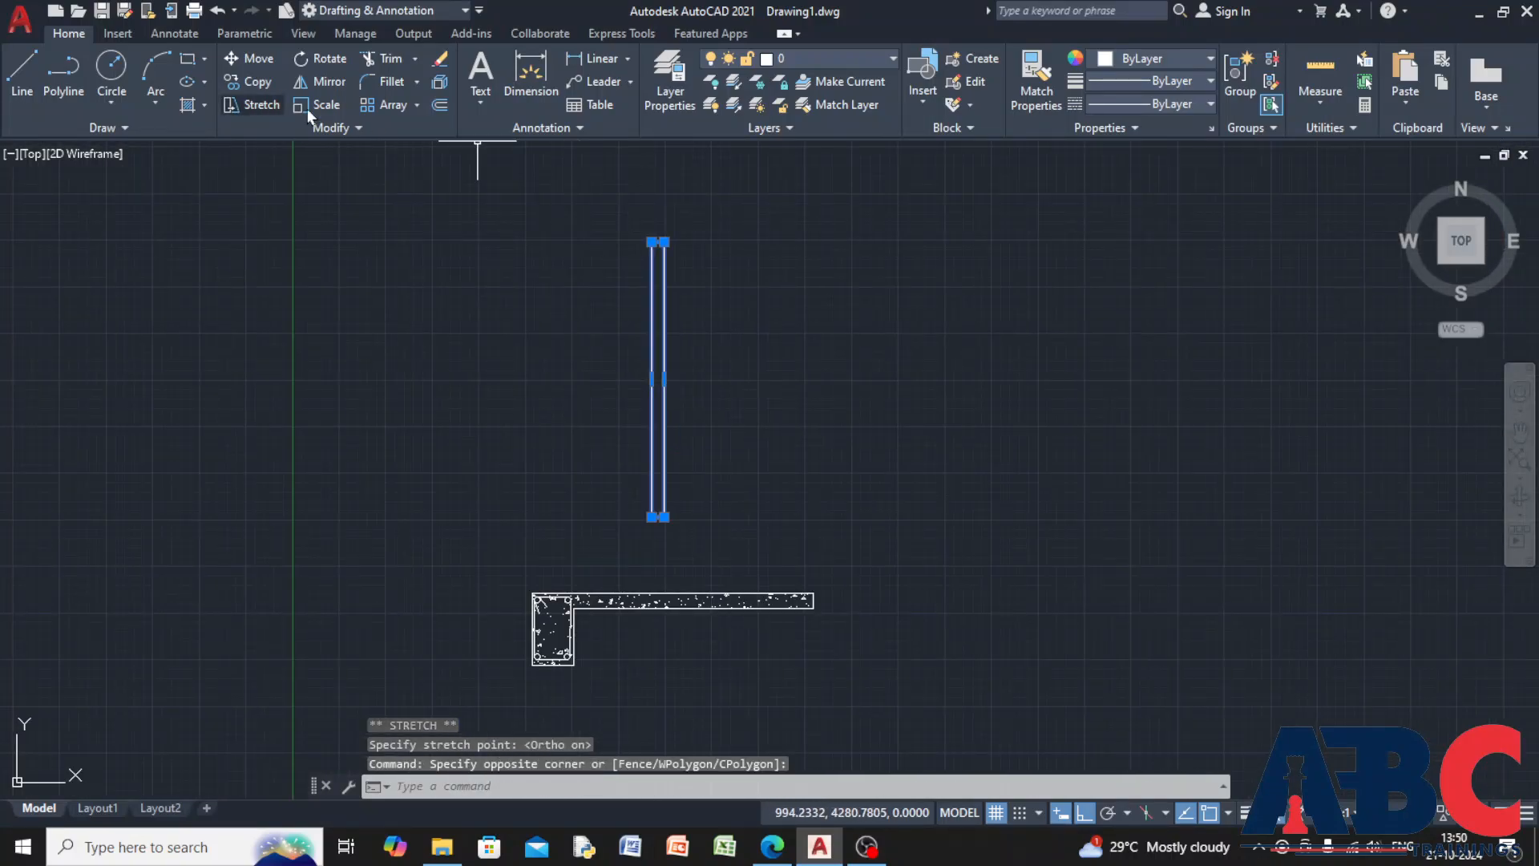
{"action": "left_click", "coordinate": [239, 81]}
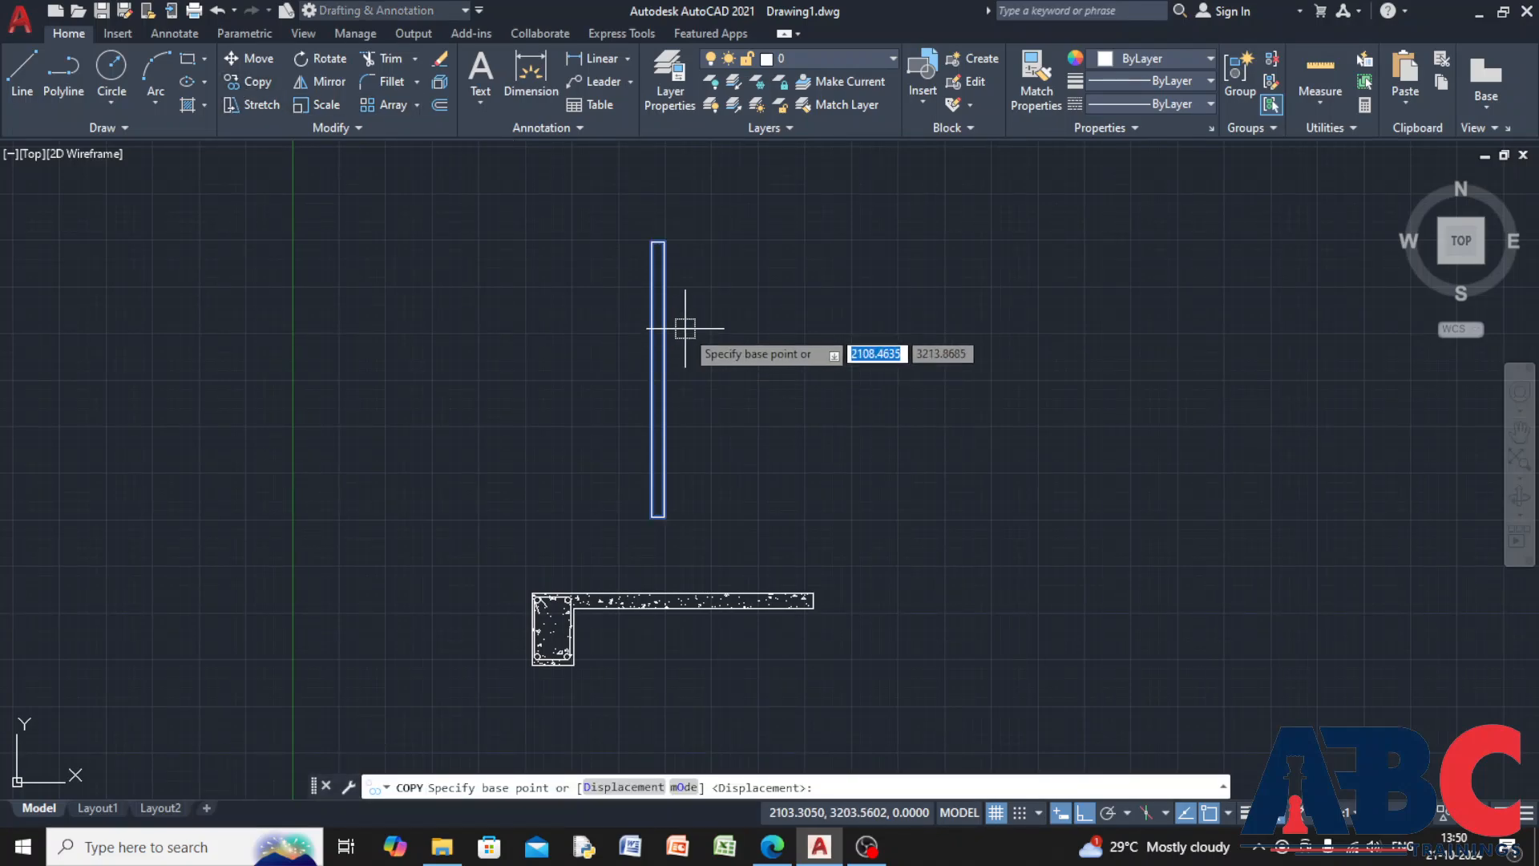
{"action": "left_click", "coordinate": [664, 241]}
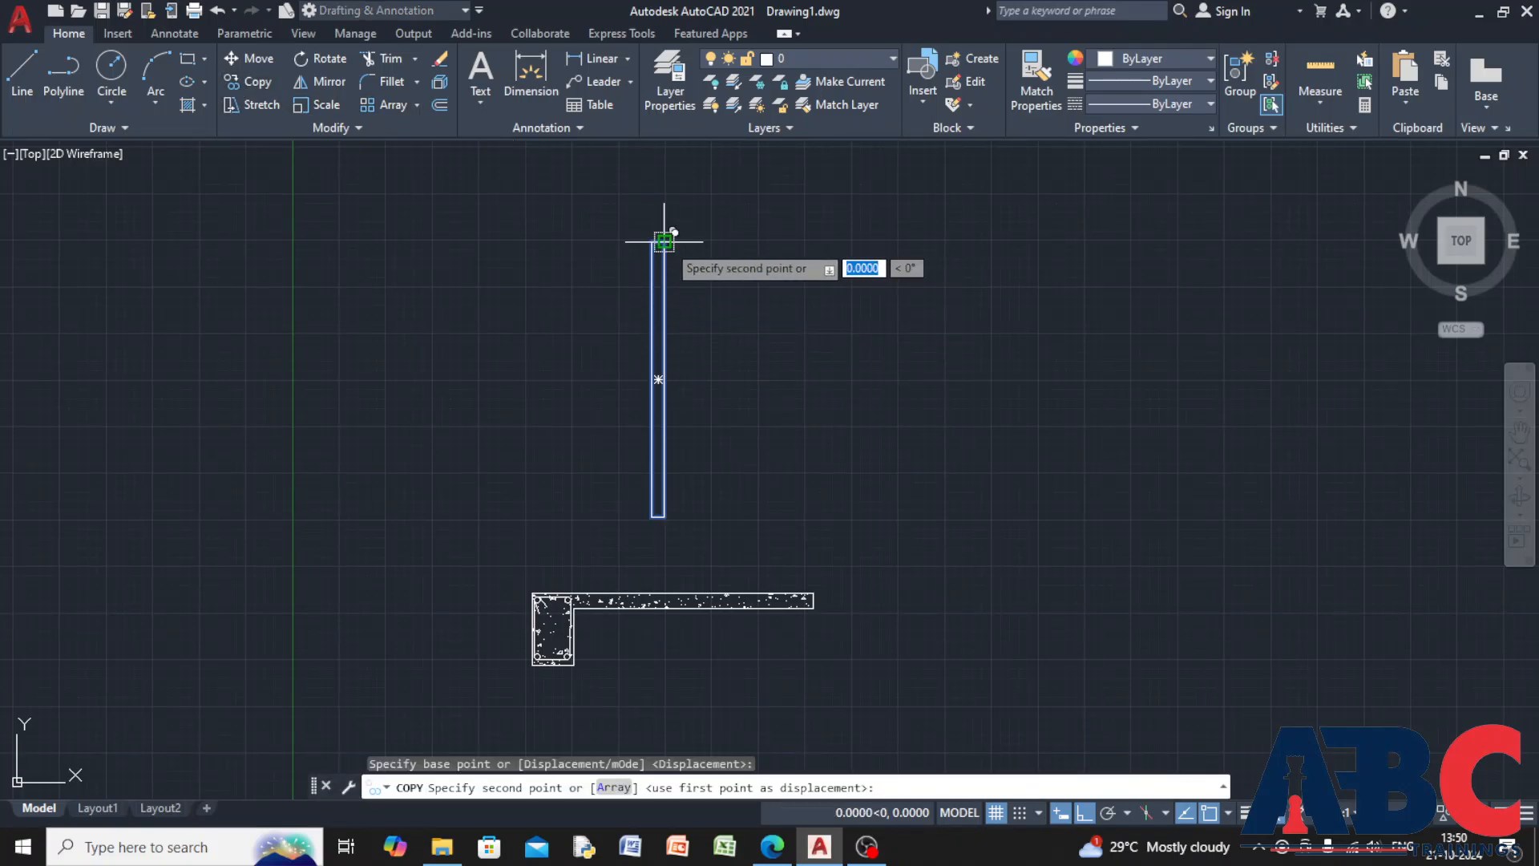
{"action": "scroll", "coordinate": [662, 244], "scroll_direction": "down", "scroll_amount": 5}
{"action": "scroll", "coordinate": [612, 413], "scroll_direction": "up", "scroll_amount": 14}
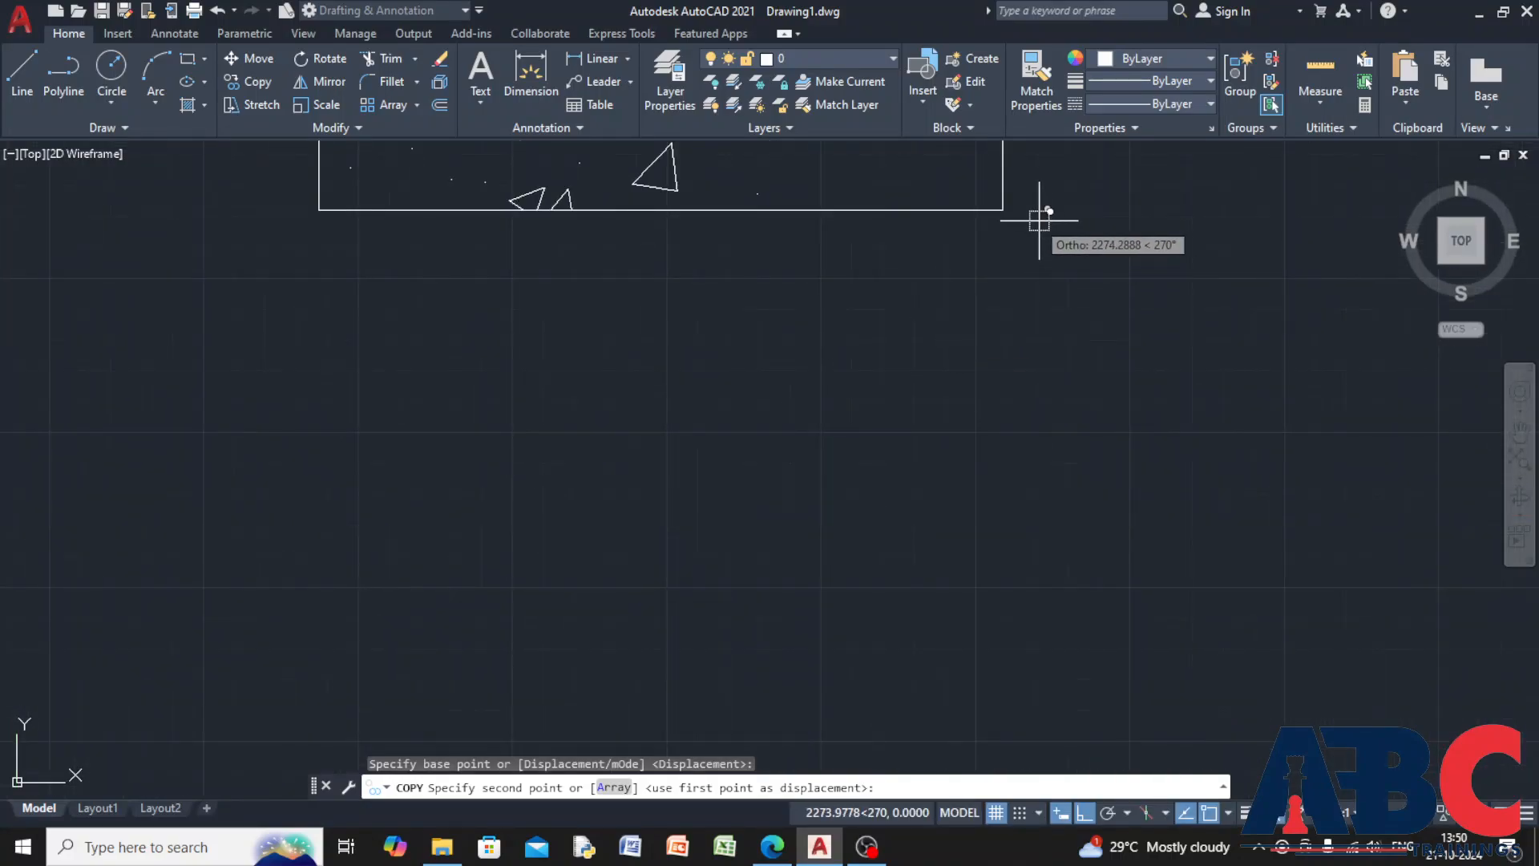
{"action": "left_click", "coordinate": [1003, 209]}
{"action": "key", "text": "Escape"}
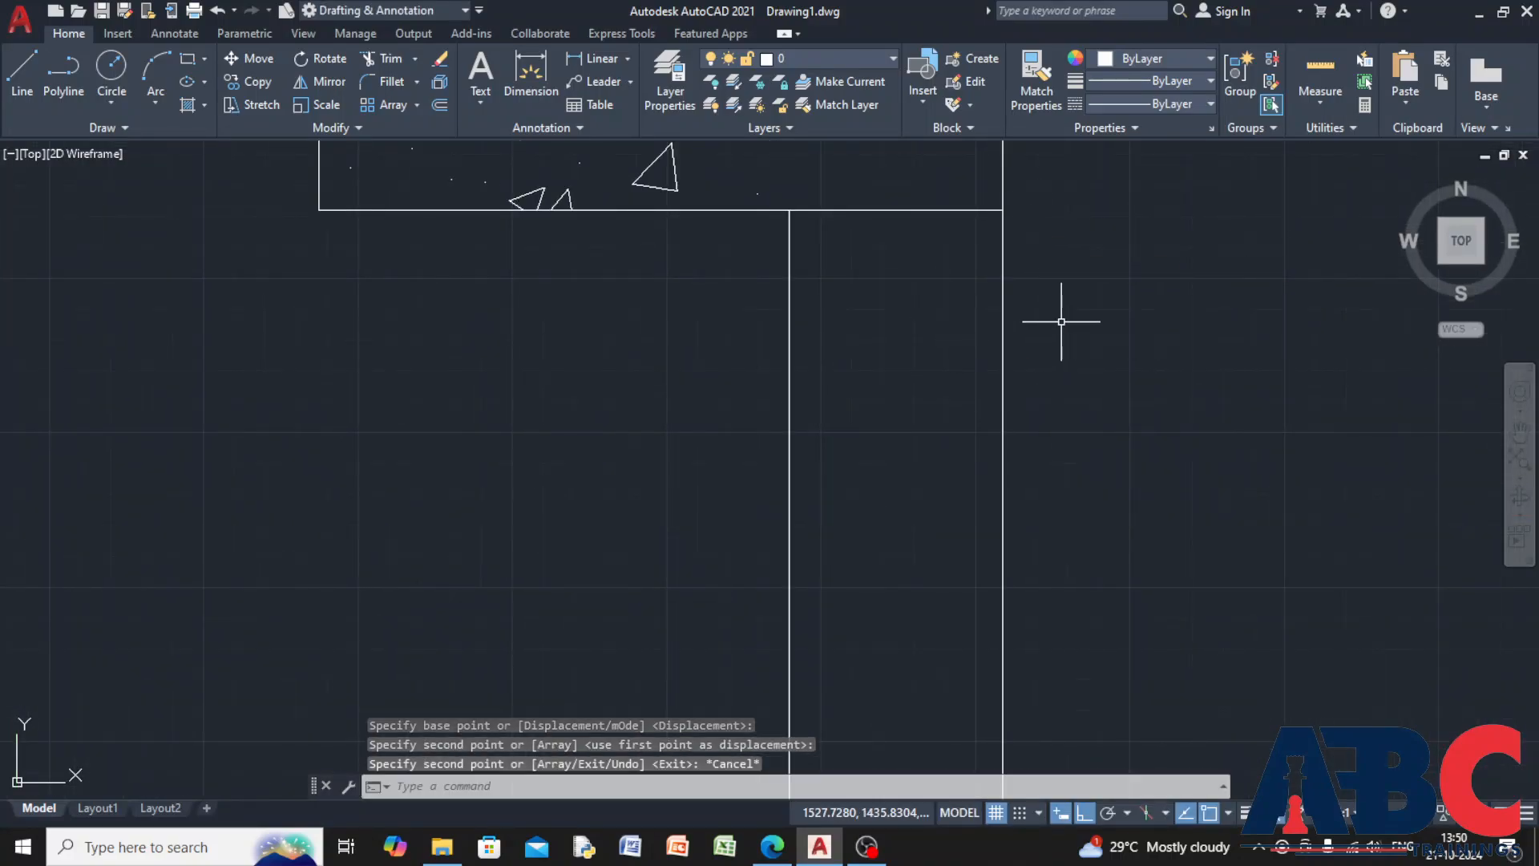
Move the copied strip by its top-left corner to the beam section's lower-left corner
{"action": "scroll", "coordinate": [1019, 332], "scroll_direction": "down", "scroll_amount": 10}
{"action": "middle_click_drag", "start_coordinate": [1115, 364], "coordinate": [936, 360]}
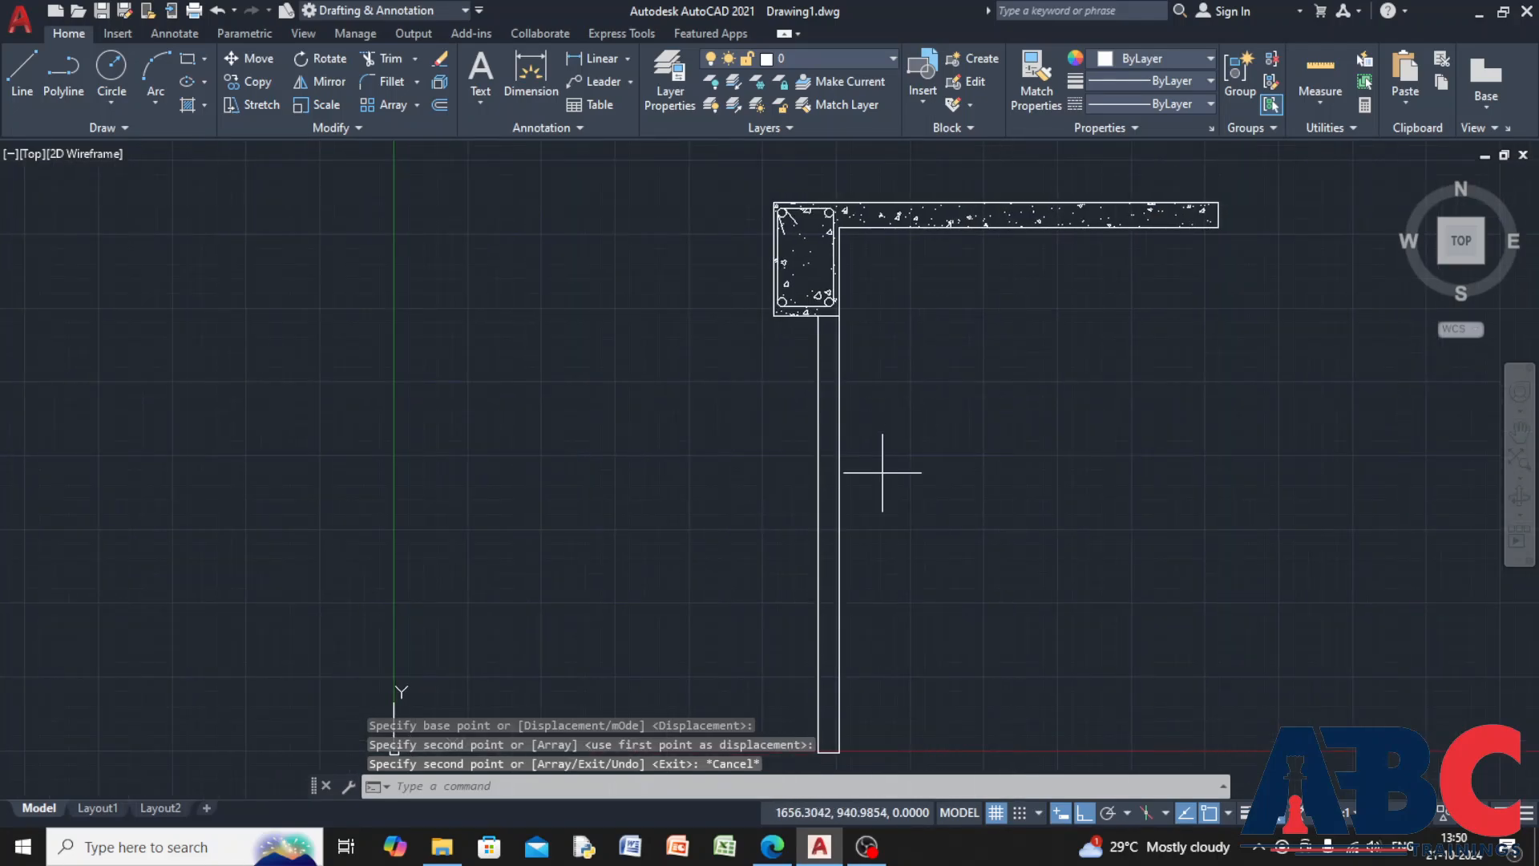
{"action": "left_click", "coordinate": [883, 474]}
{"action": "left_click", "coordinate": [777, 421]}
{"action": "left_click", "coordinate": [249, 58]}
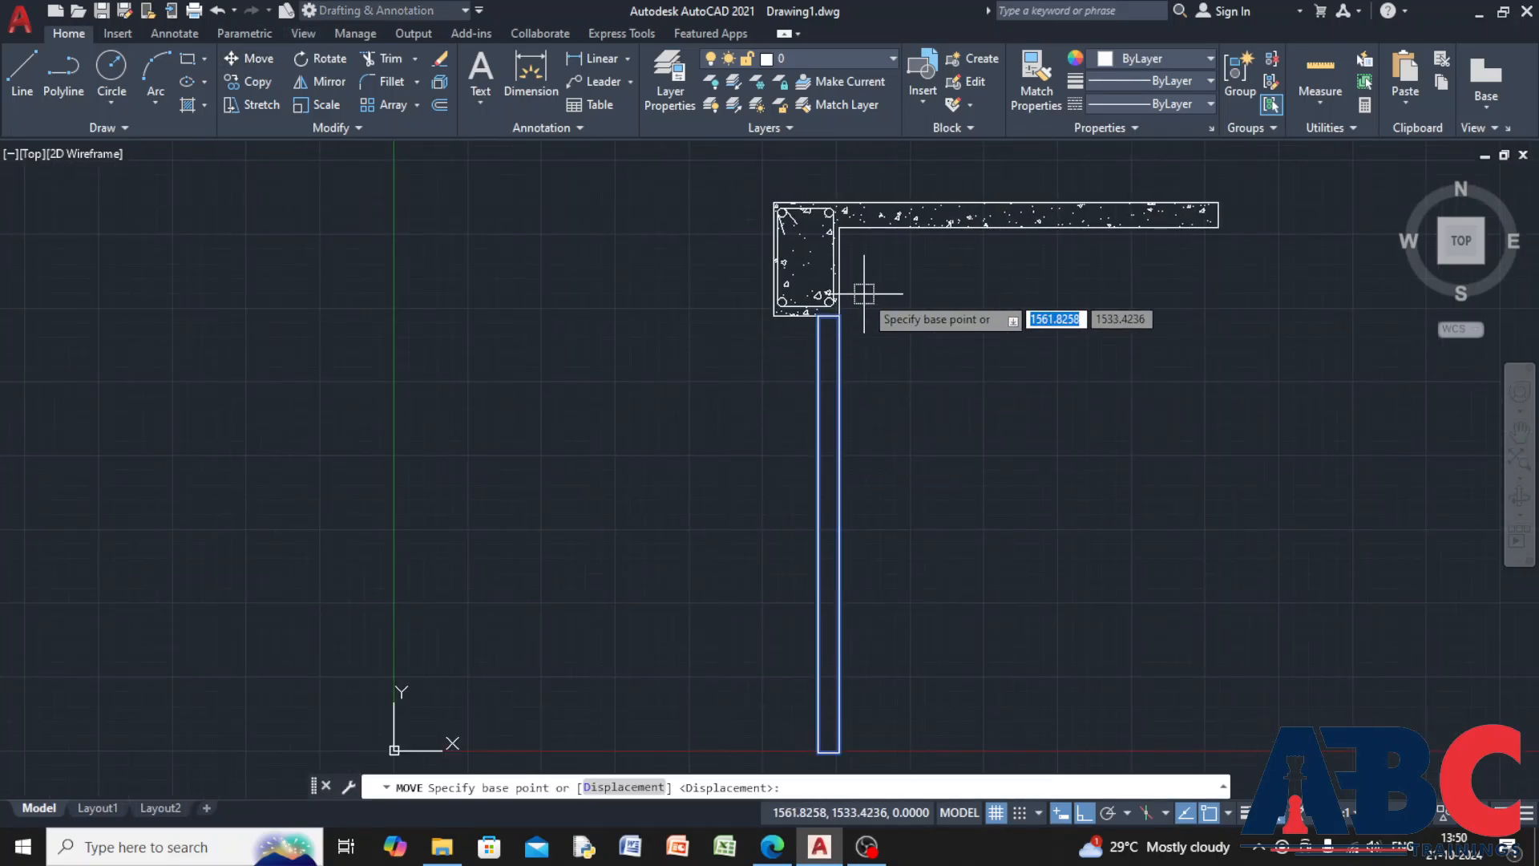
{"action": "scroll", "coordinate": [842, 308], "scroll_direction": "up", "scroll_amount": 6}
{"action": "left_click", "coordinate": [711, 383]}
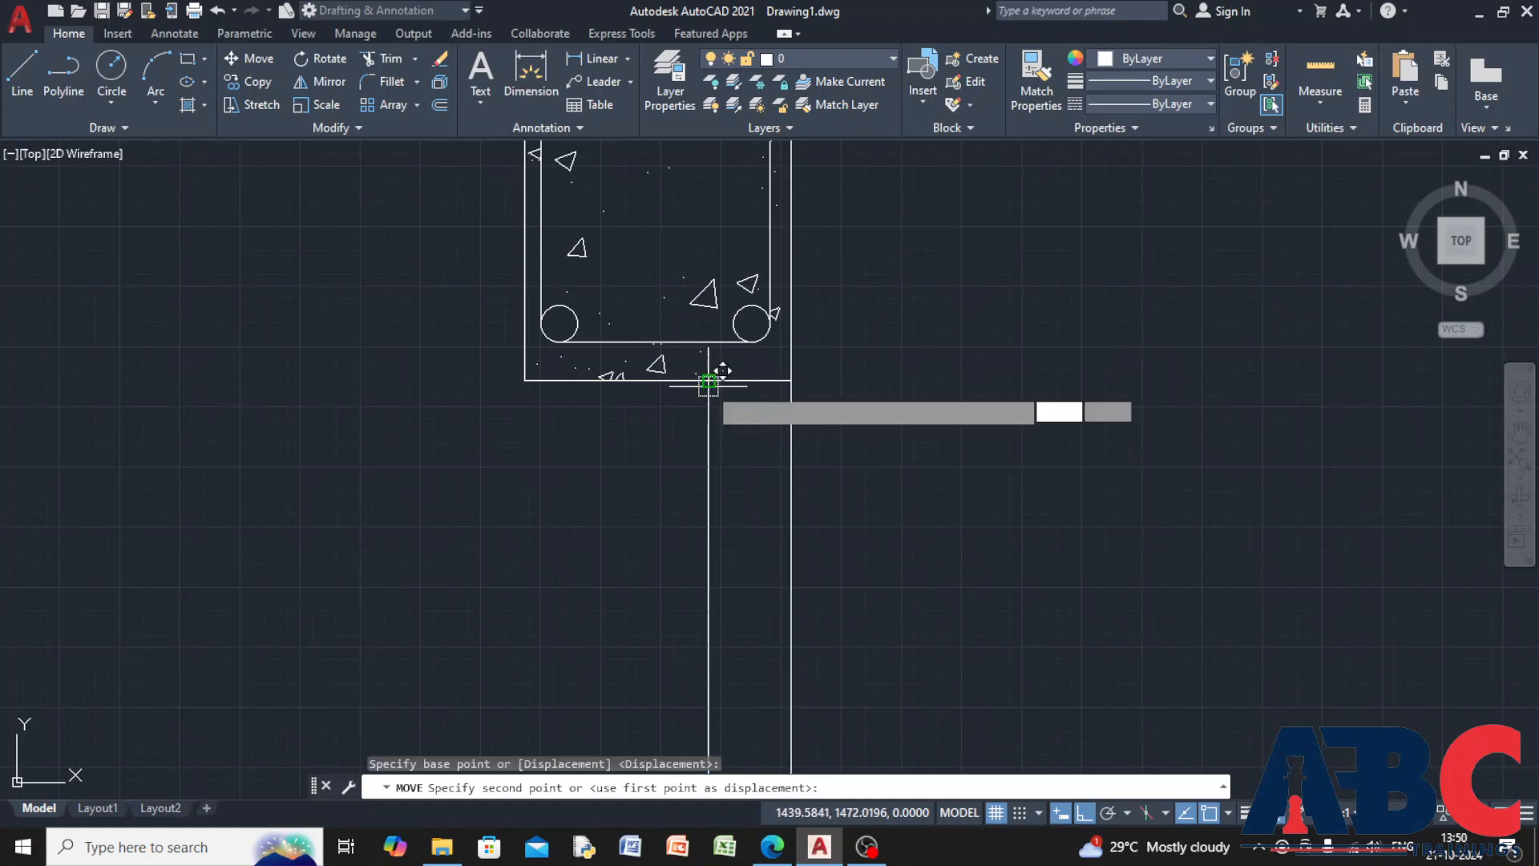
{"action": "left_click", "coordinate": [525, 380]}
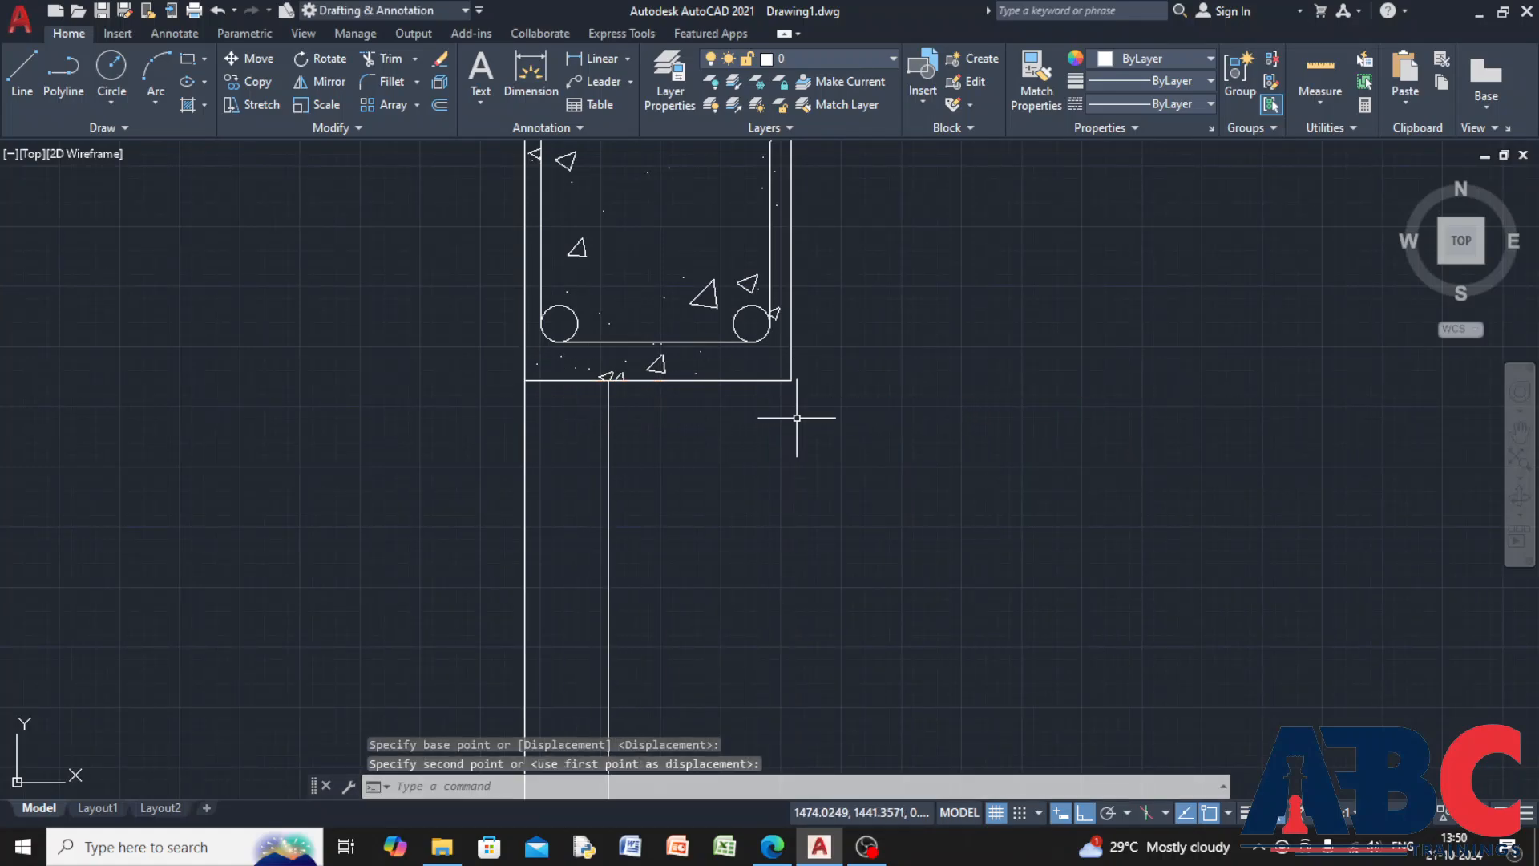
{"action": "key", "text": "Escape"}
{"action": "key", "text": "Escape"}
Hatch the inside of the narrow strip beneath the beam section with the ANSI32 pattern
{"action": "scroll", "coordinate": [814, 419], "scroll_direction": "down", "scroll_amount": 5}
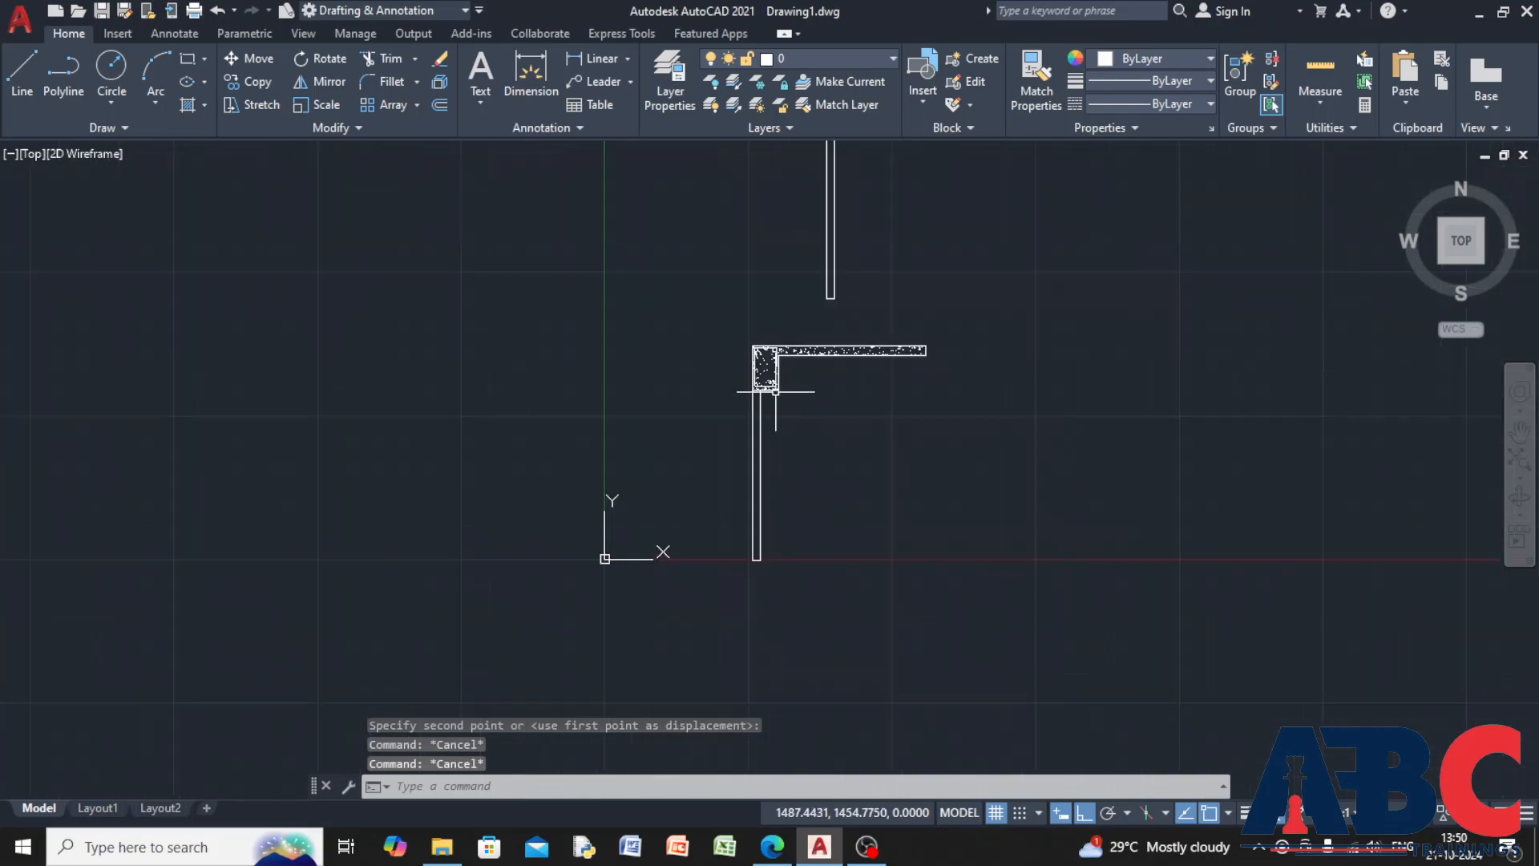
{"action": "middle_click_drag", "start_coordinate": [843, 416], "coordinate": [572, 438]}
{"action": "scroll", "coordinate": [571, 438], "scroll_direction": "up", "scroll_amount": 1}
{"action": "scroll", "coordinate": [391, 566], "scroll_direction": "up", "scroll_amount": 3}
{"action": "scroll", "coordinate": [567, 316], "scroll_direction": "down", "scroll_amount": 2}
{"action": "scroll", "coordinate": [579, 396], "scroll_direction": "up", "scroll_amount": 2}
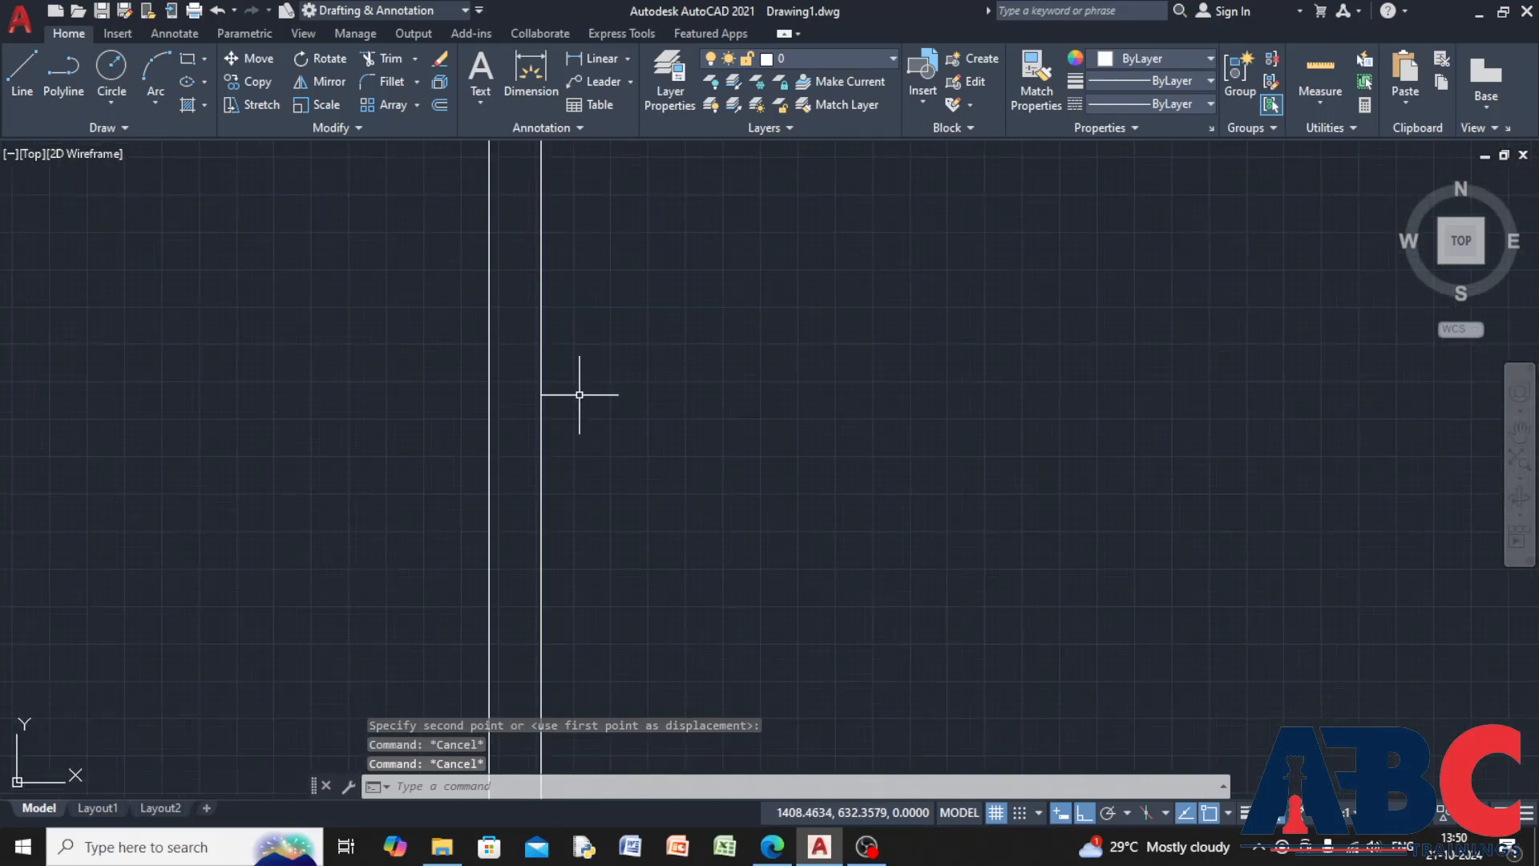
{"action": "scroll", "coordinate": [588, 406], "scroll_direction": "down", "scroll_amount": 2}
{"action": "middle_click_drag", "start_coordinate": [602, 377], "coordinate": [632, 491]}
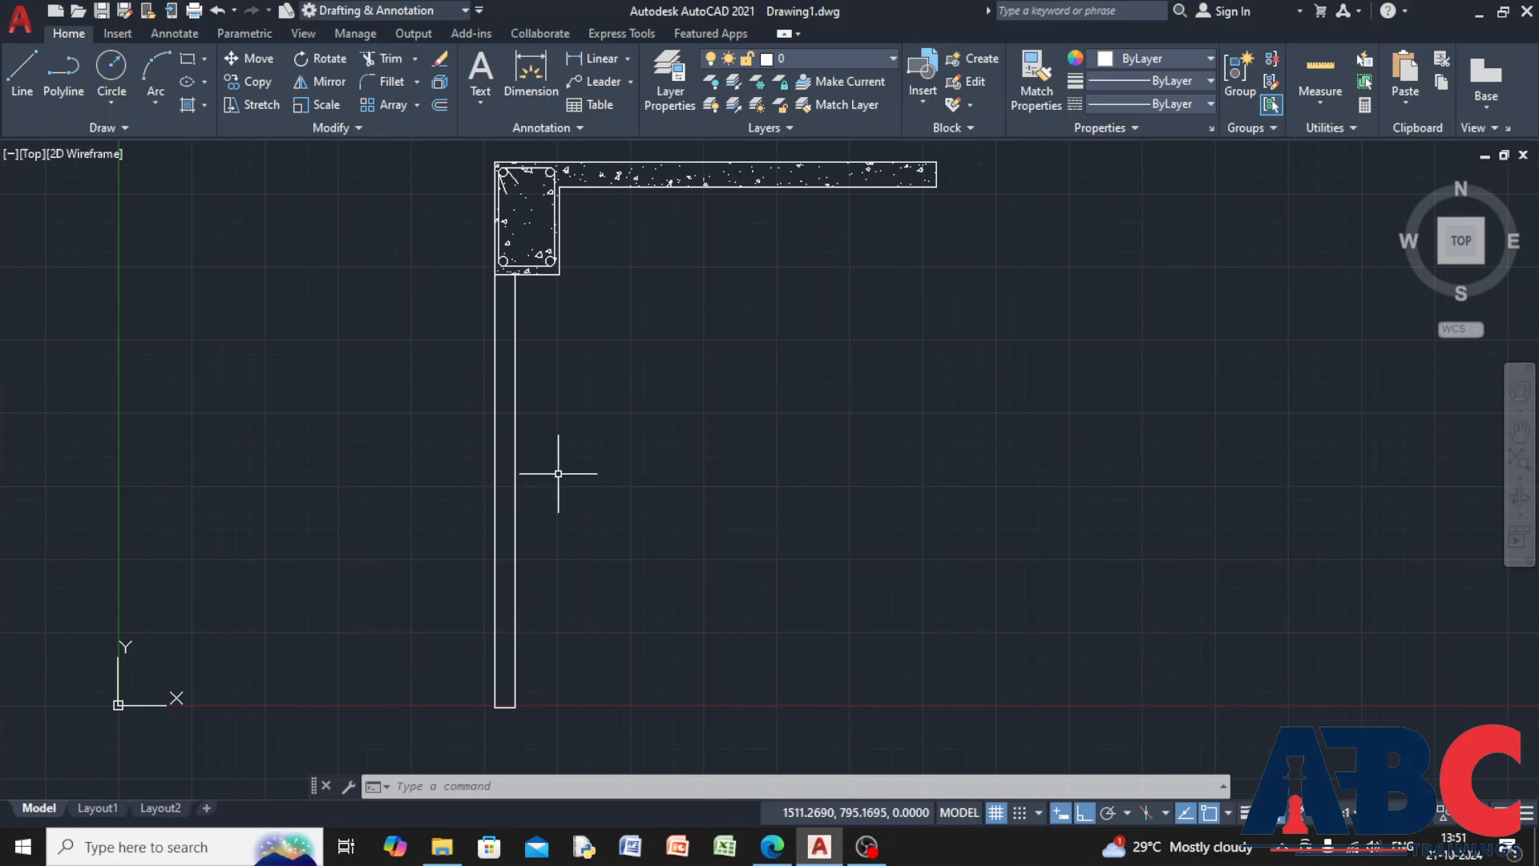
{"action": "left_click", "coordinate": [205, 105]}
{"action": "left_click", "coordinate": [212, 136]}
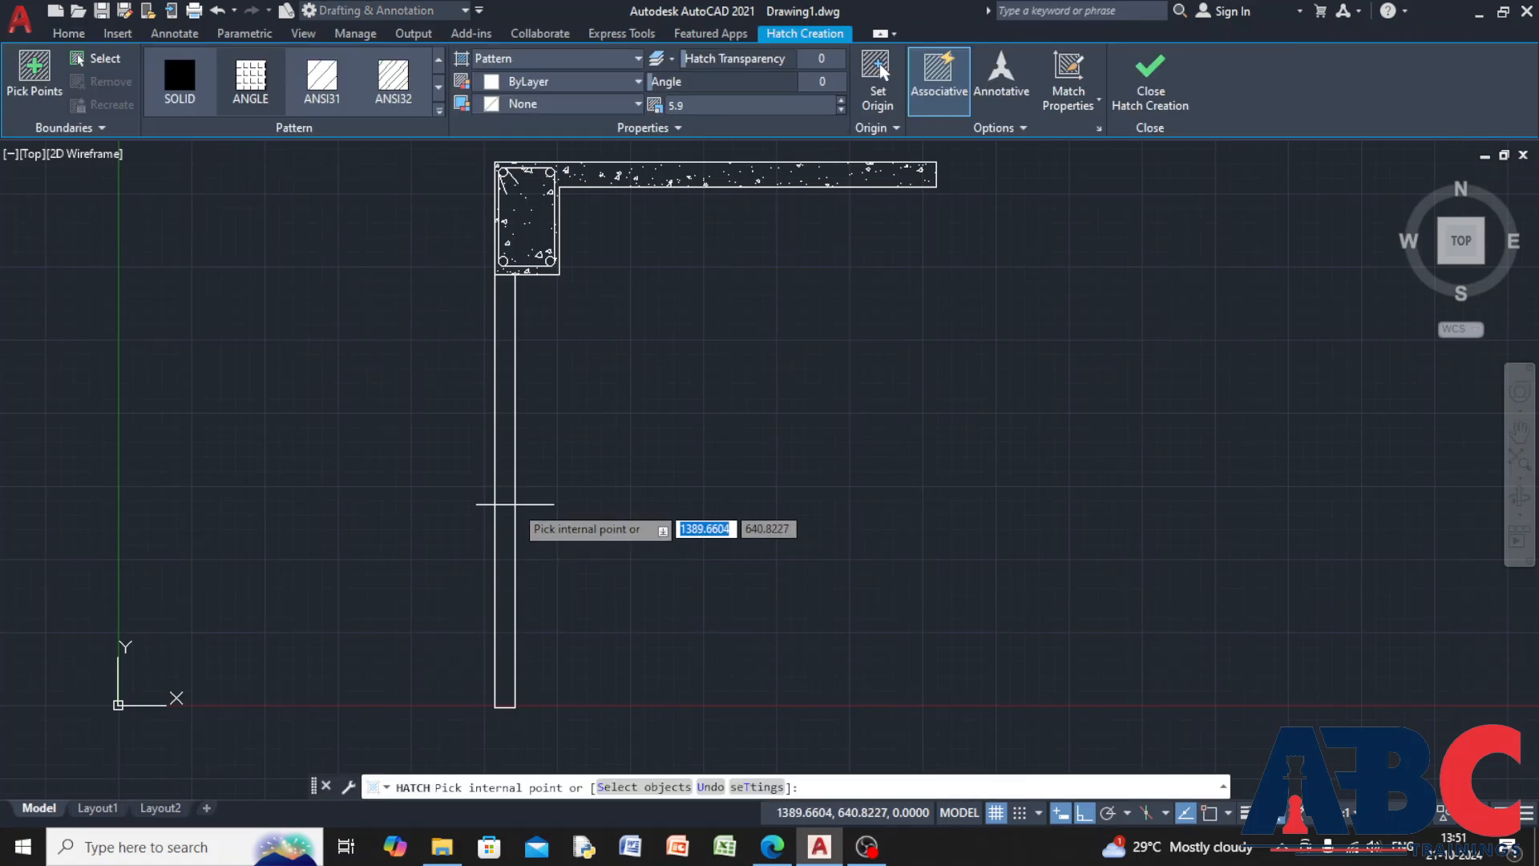
{"action": "left_click", "coordinate": [439, 88]}
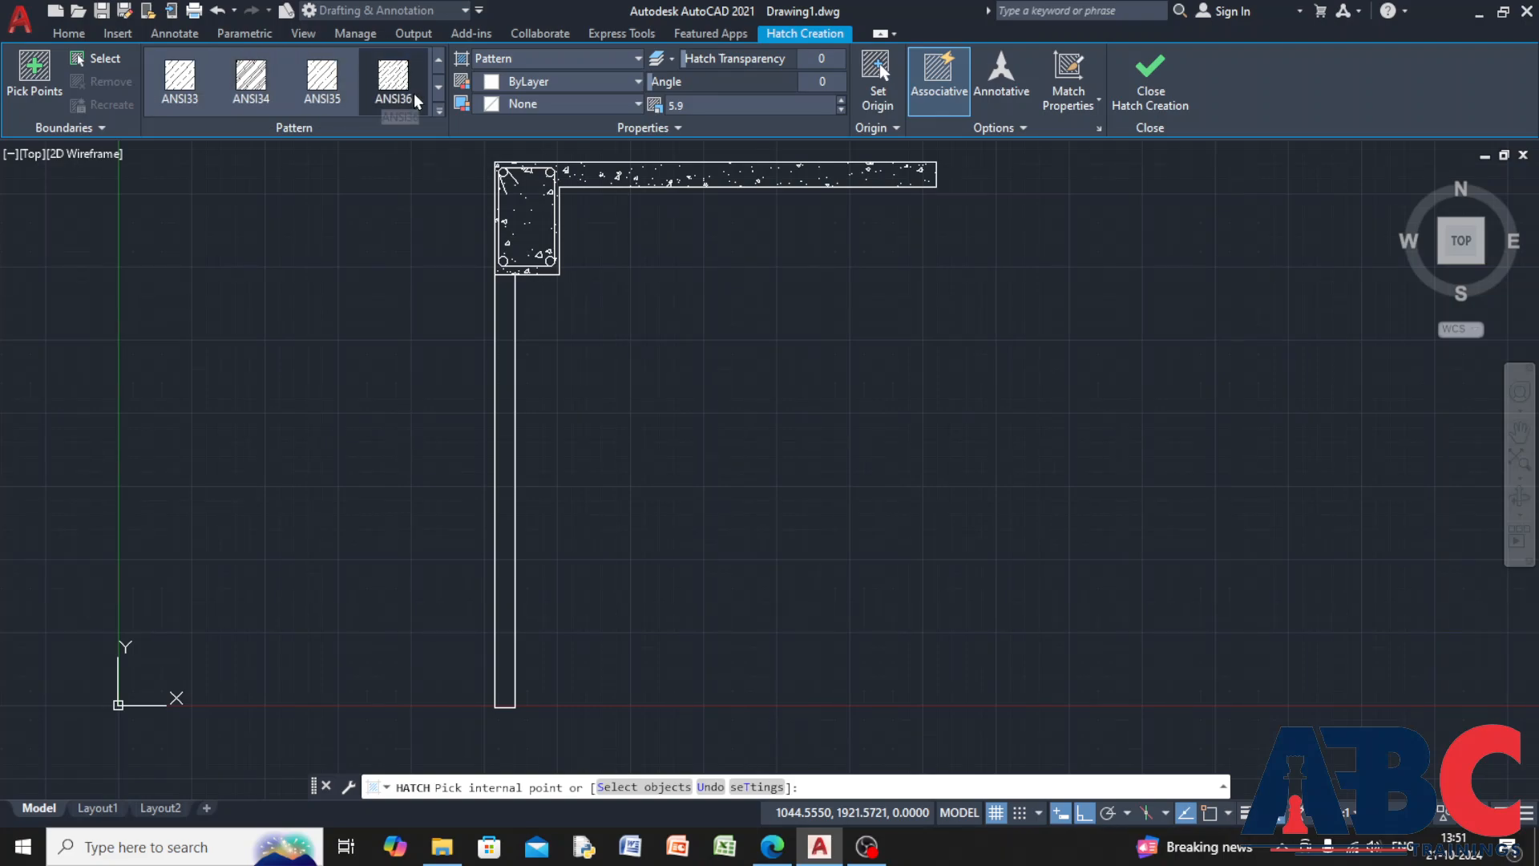
{"action": "scroll", "coordinate": [431, 80], "scroll_direction": "up", "scroll_amount": 1}
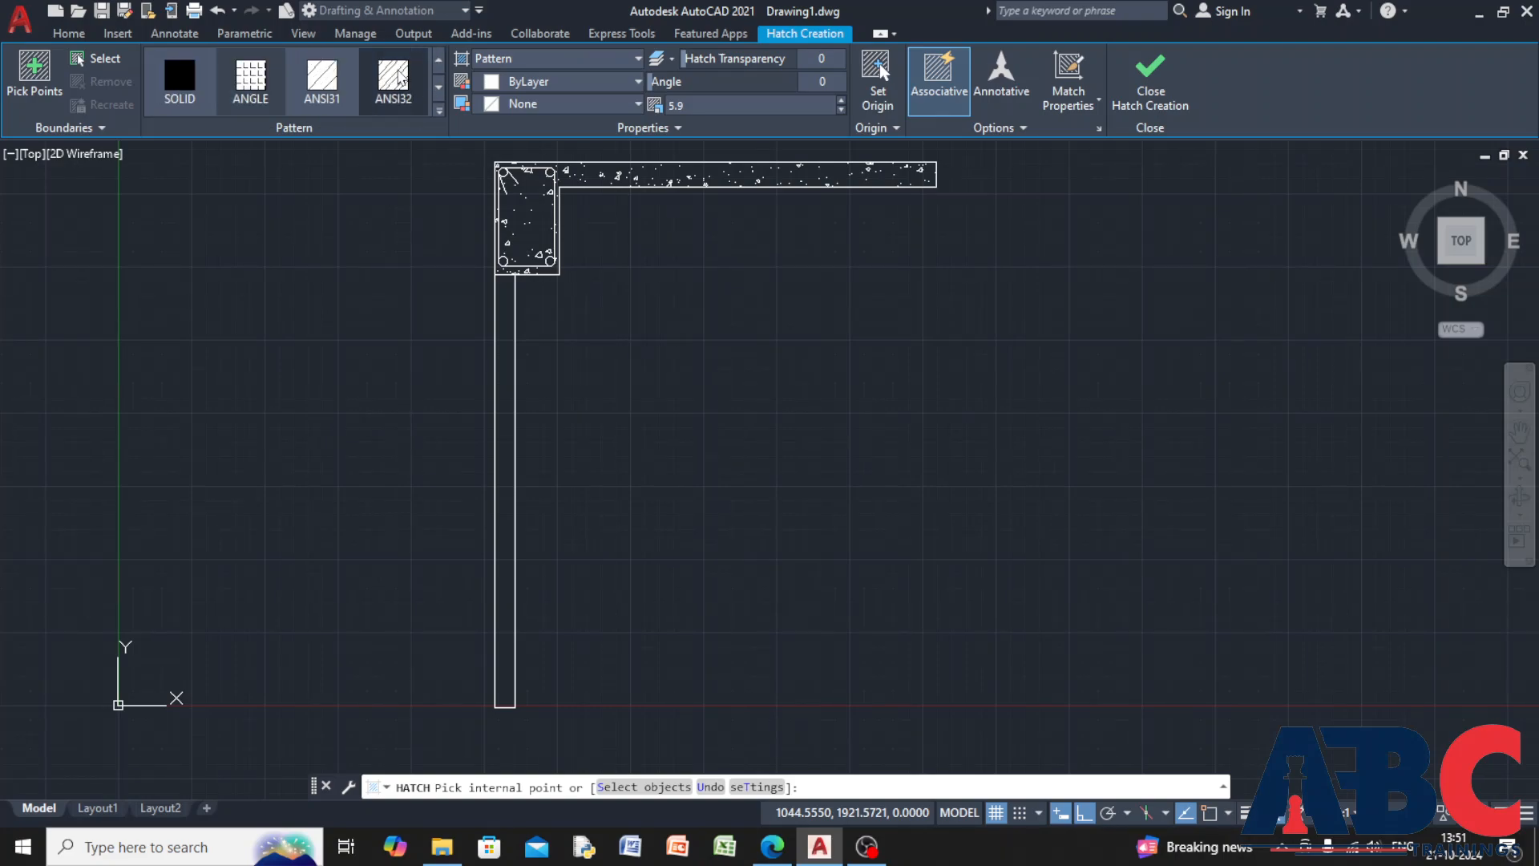
{"action": "left_click", "coordinate": [398, 77]}
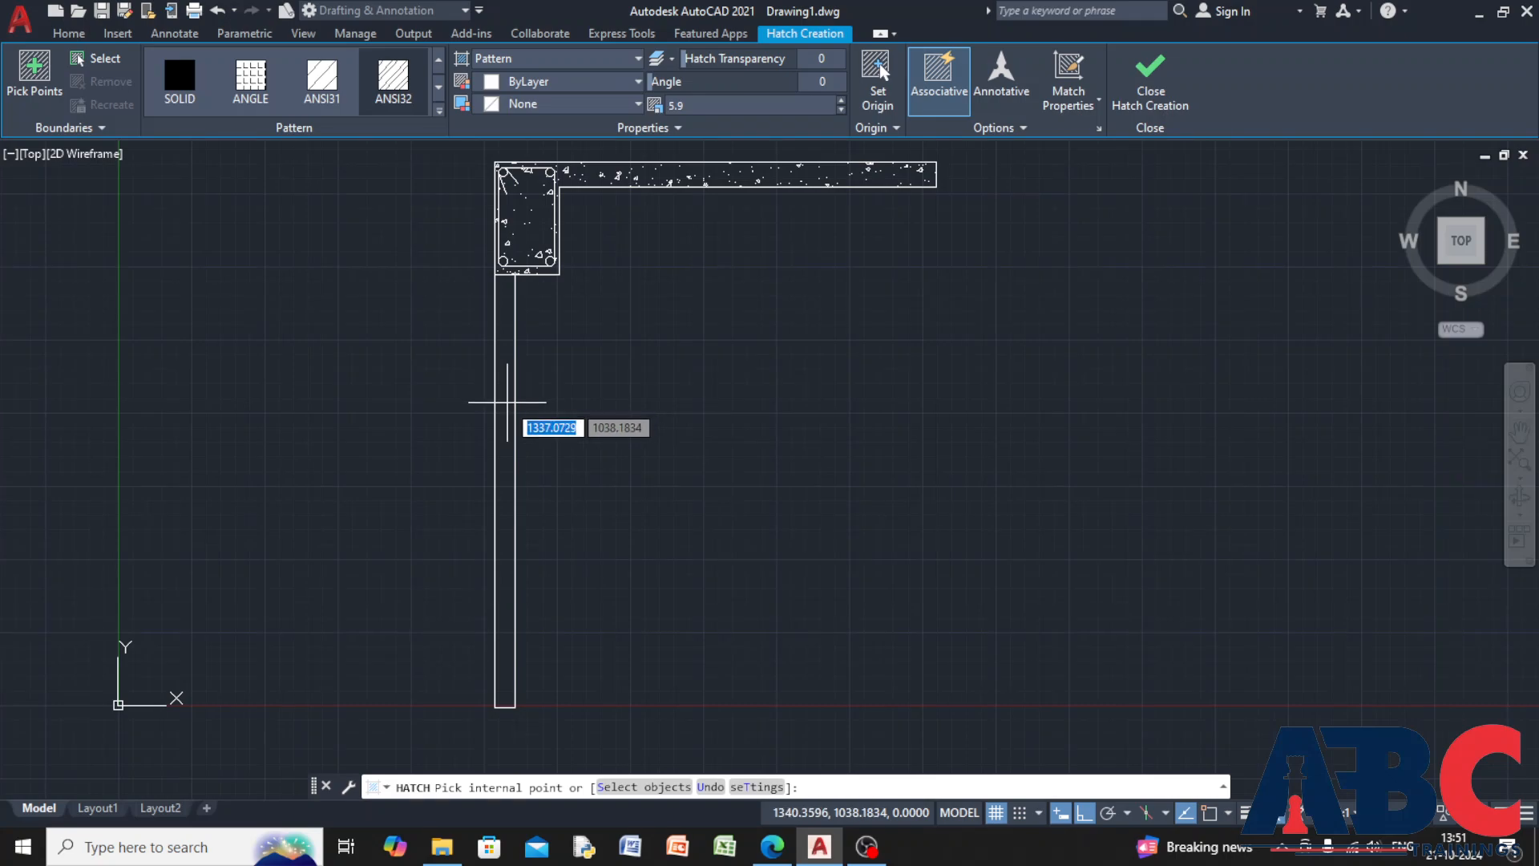
{"action": "left_click", "coordinate": [507, 401]}
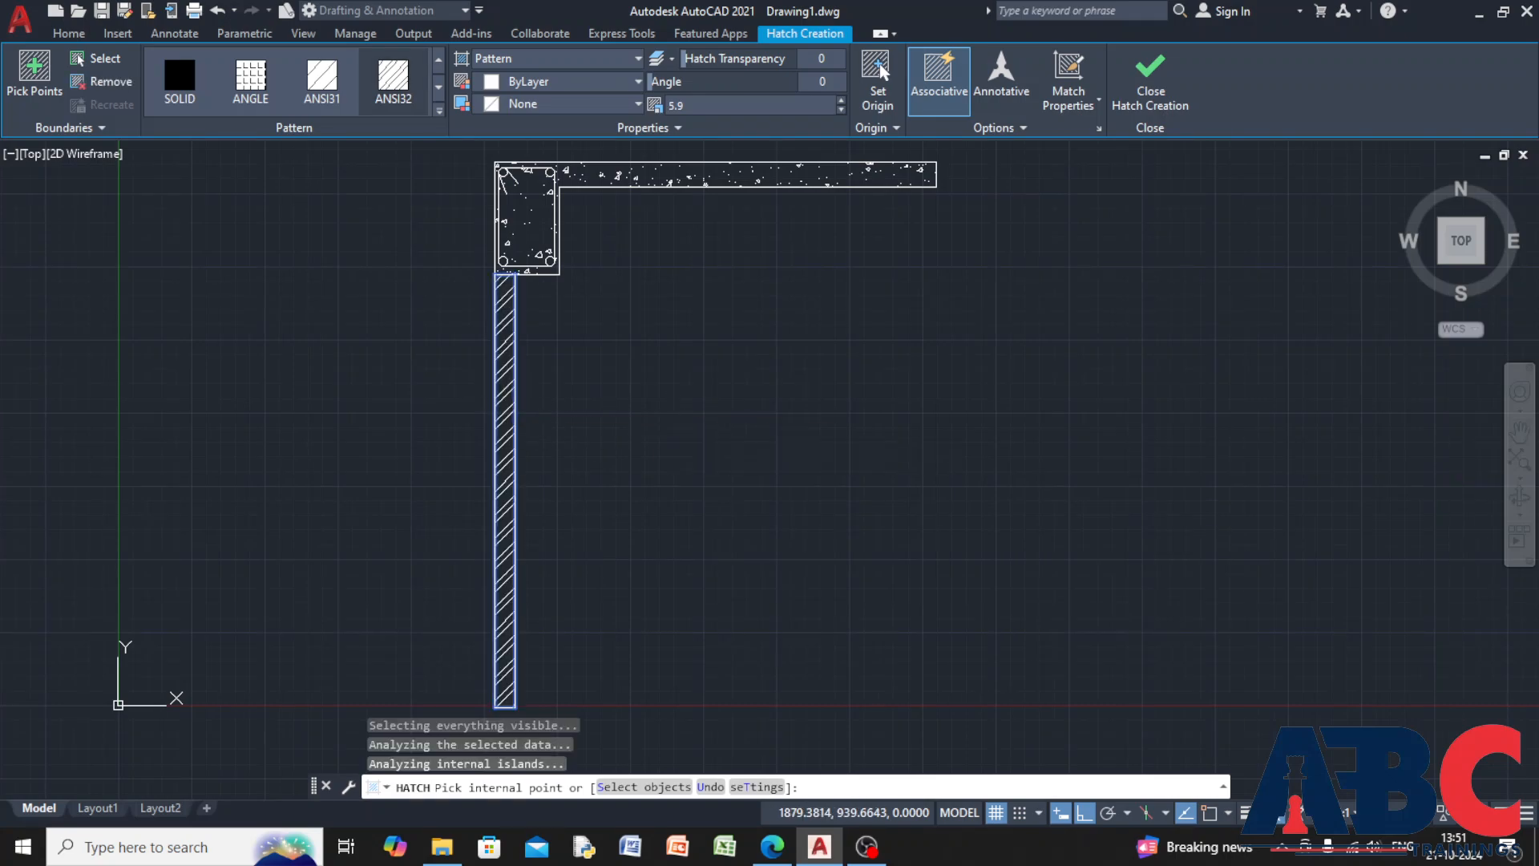
{"action": "key", "text": "Escape"}
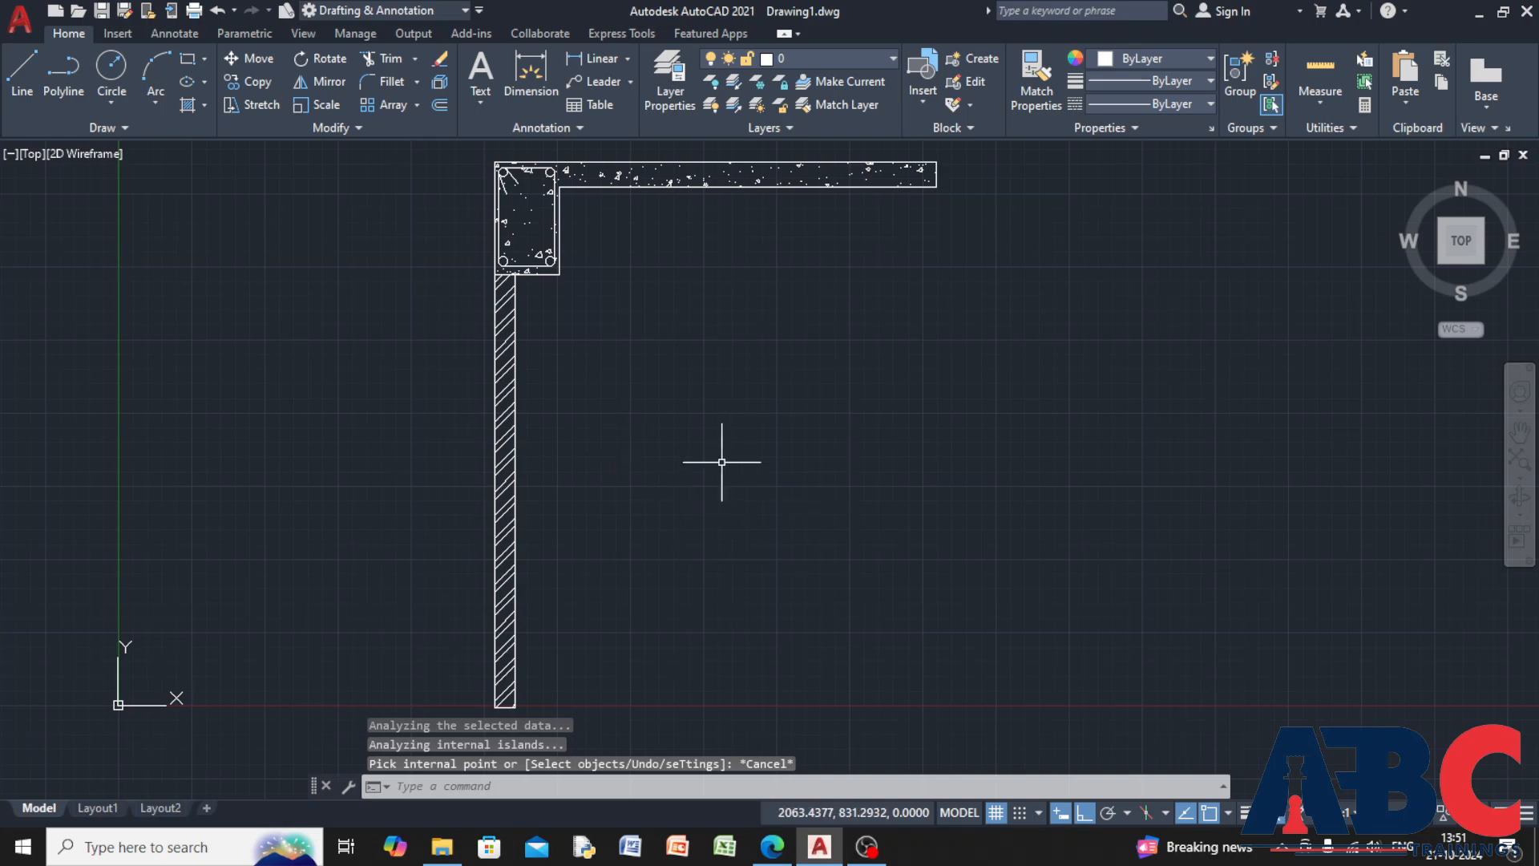
Switch to the browser, review the Gradient, Boundary and Hatch Settings notes in AutoCAD_Session_10.pdf, and return to AutoCAD
{"action": "scroll", "coordinate": [722, 462], "scroll_direction": "down", "scroll_amount": 2}
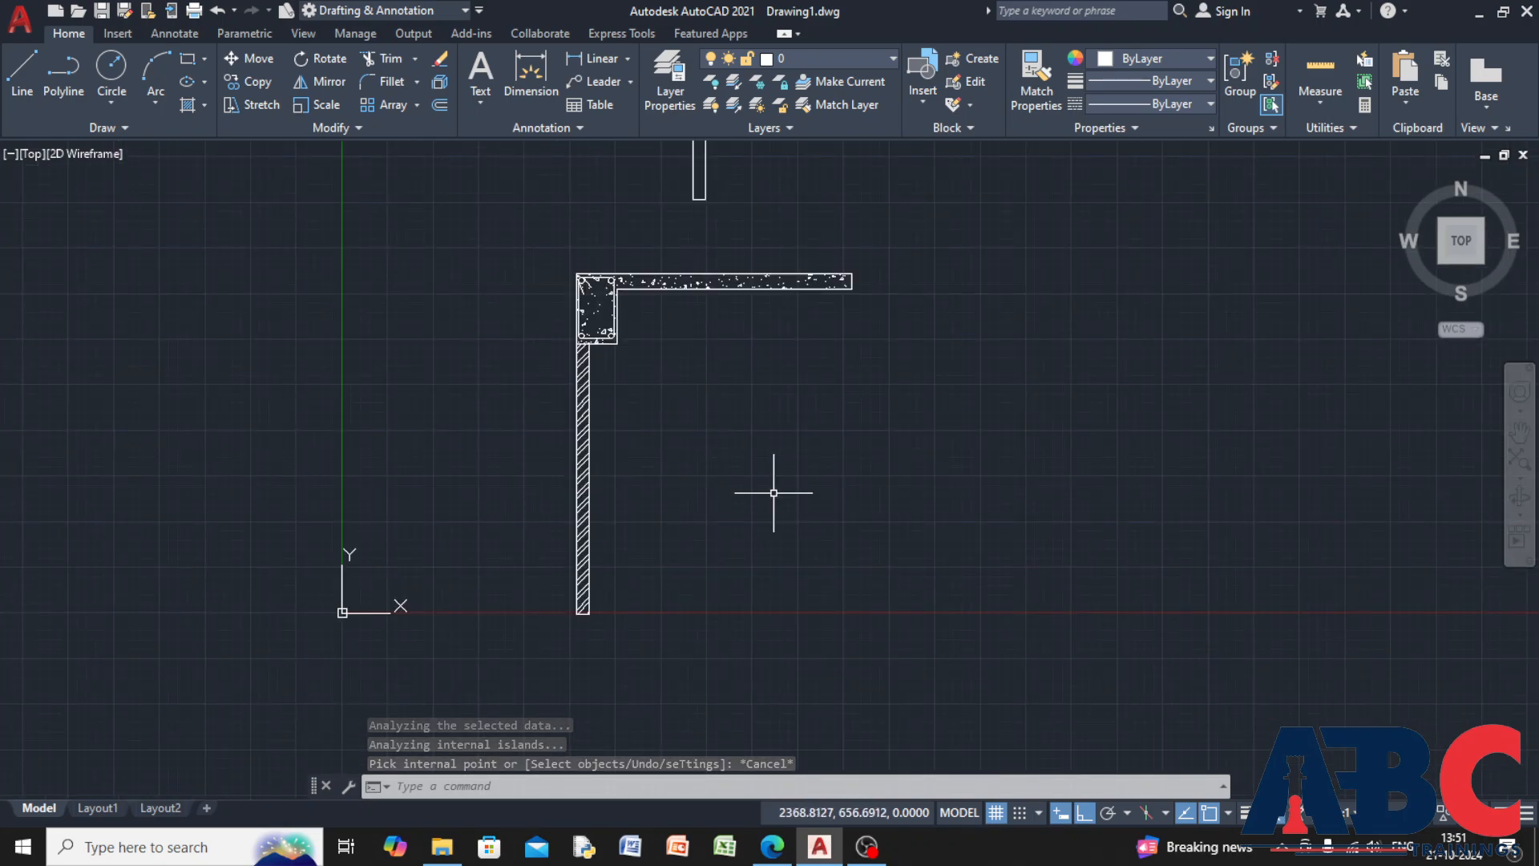
{"action": "left_click", "coordinate": [819, 851]}
{"action": "scroll", "coordinate": [1127, 487], "scroll_direction": "down", "scroll_amount": 8}
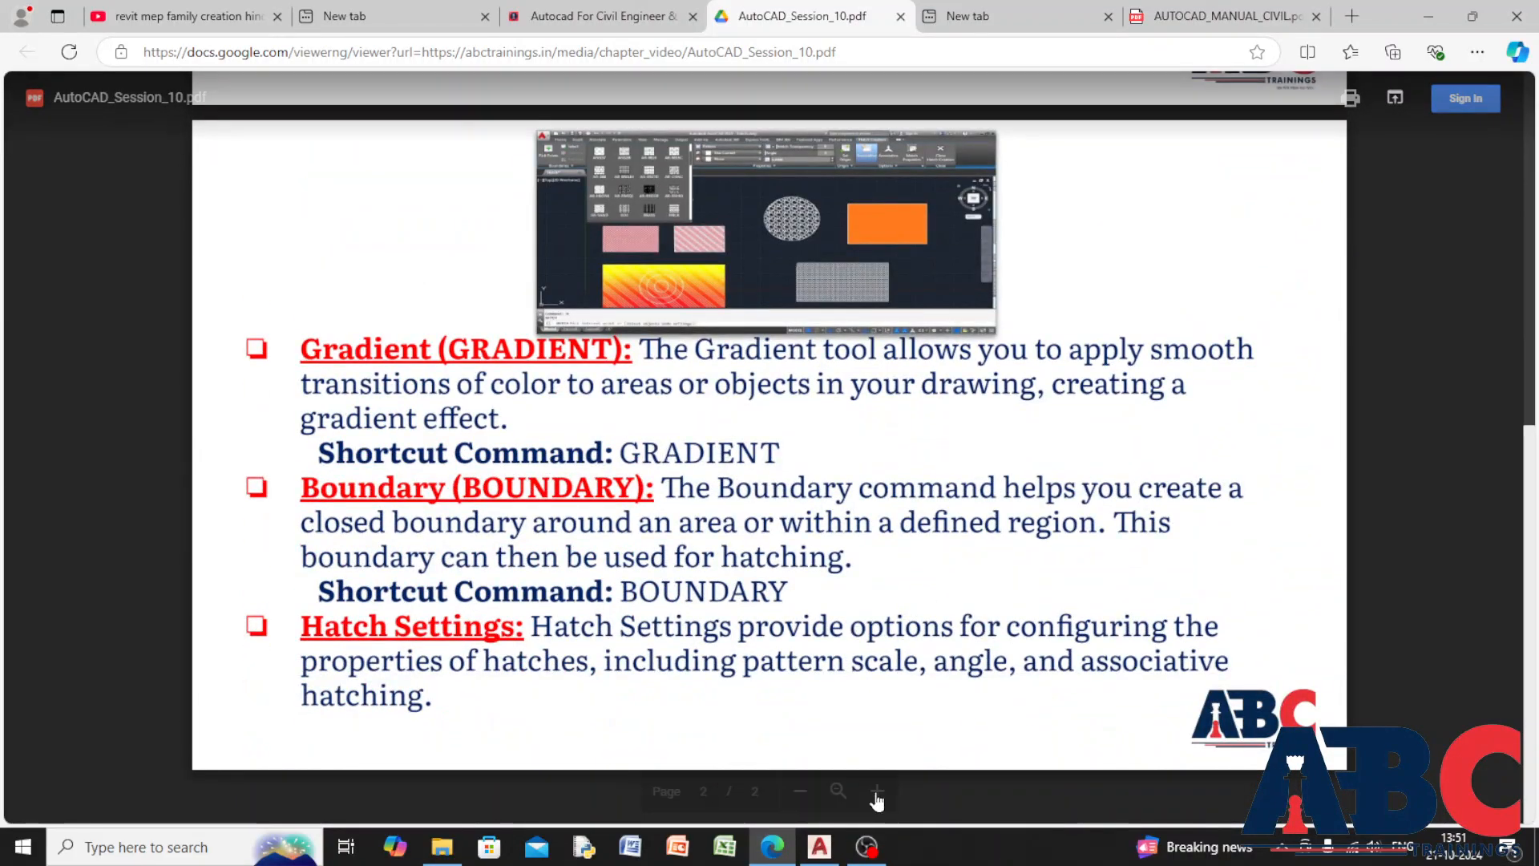
{"action": "left_click", "coordinate": [815, 855]}
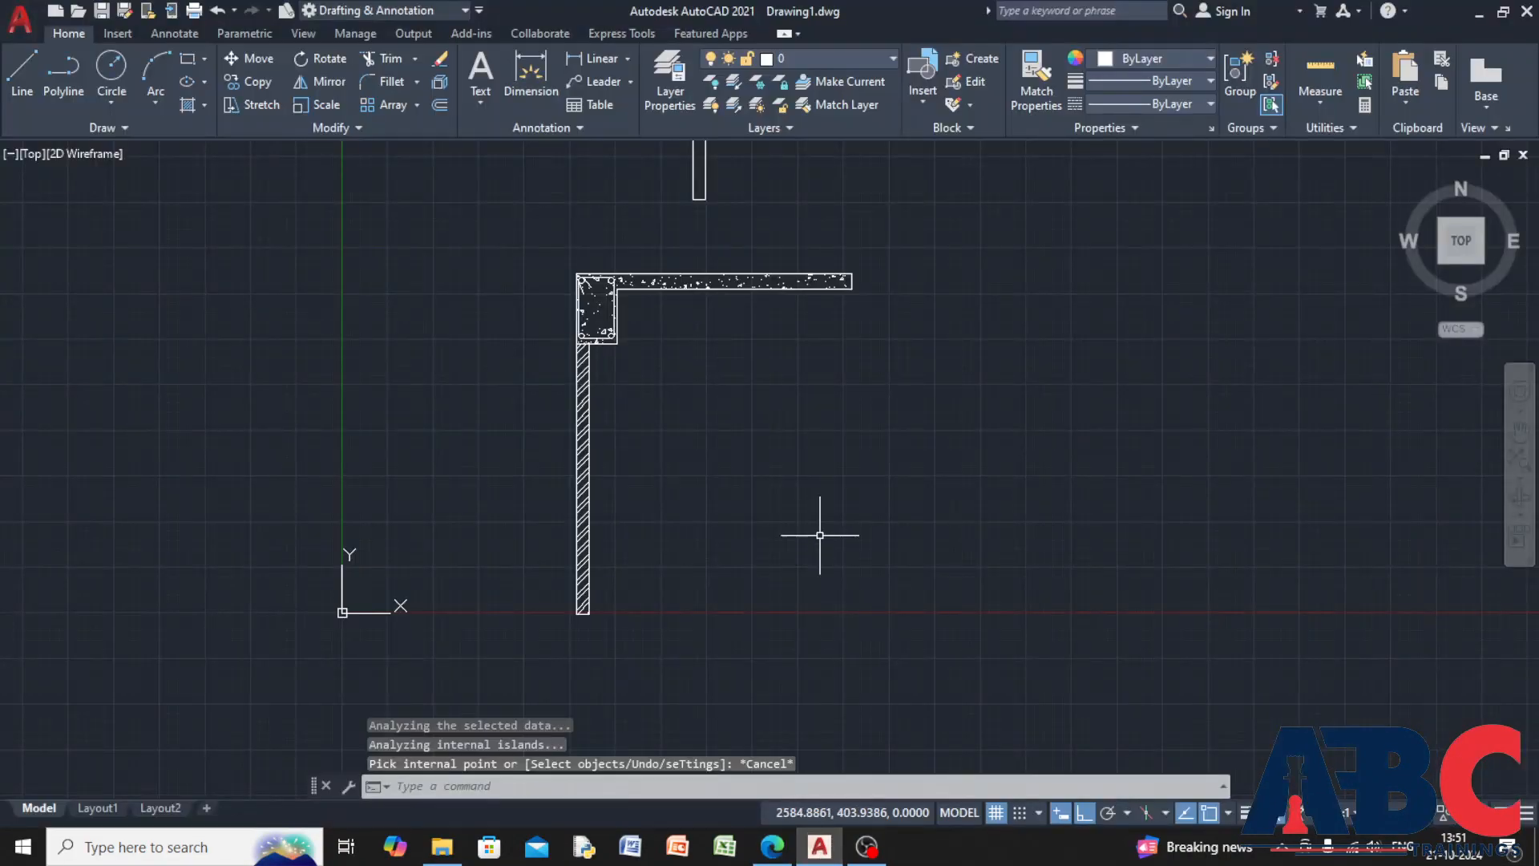
Draw a horizontal rectangle to the right of the upper upright strip and a separate circle beside its lower-right corner
{"action": "middle_click_drag", "start_coordinate": [817, 526], "coordinate": [533, 612]}
{"action": "mouse_move", "coordinate": [740, 249]}
{"action": "middle_mouse_down"}
{"action": "mouse_move", "coordinate": [748, 346]}
{"action": "mouse_move", "coordinate": [650, 611]}
{"action": "mouse_move", "coordinate": [441, 441]}
{"action": "middle_mouse_up"}
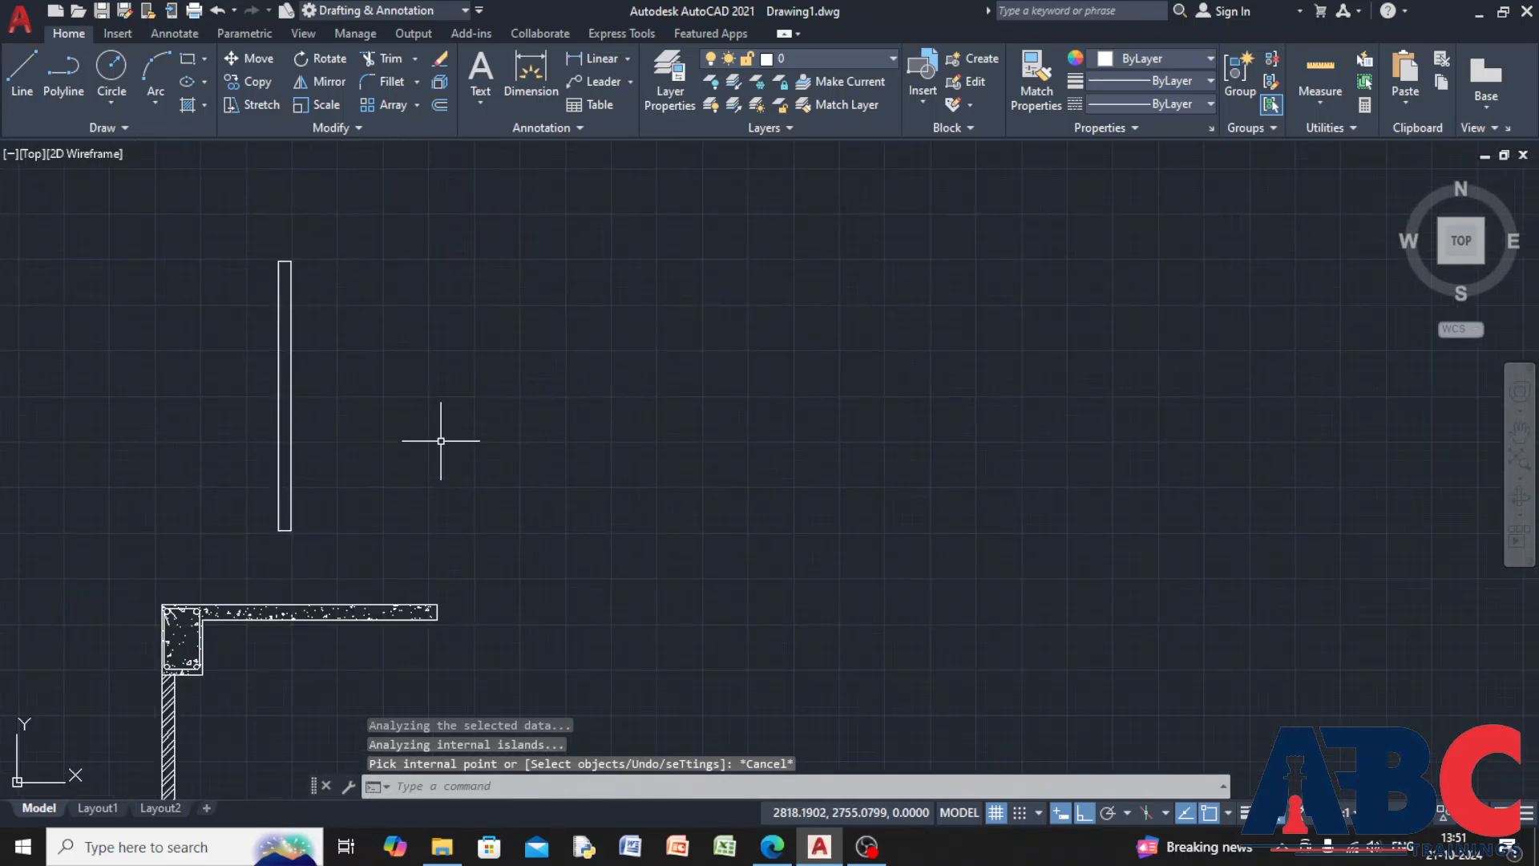
{"action": "left_click", "coordinate": [188, 59]}
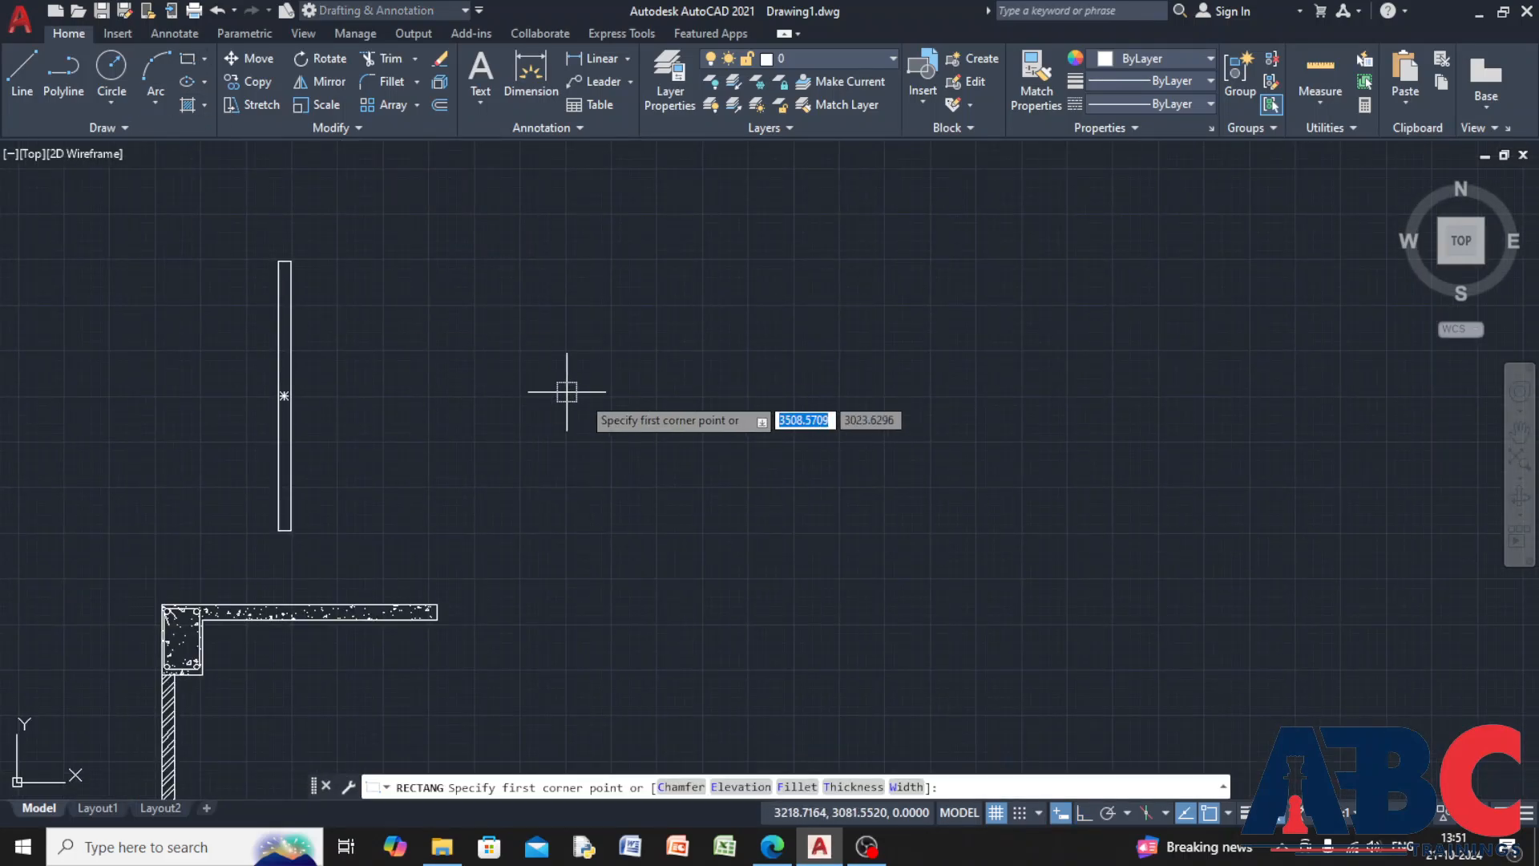
{"action": "left_click", "coordinate": [466, 398]}
{"action": "left_click", "coordinate": [609, 461]}
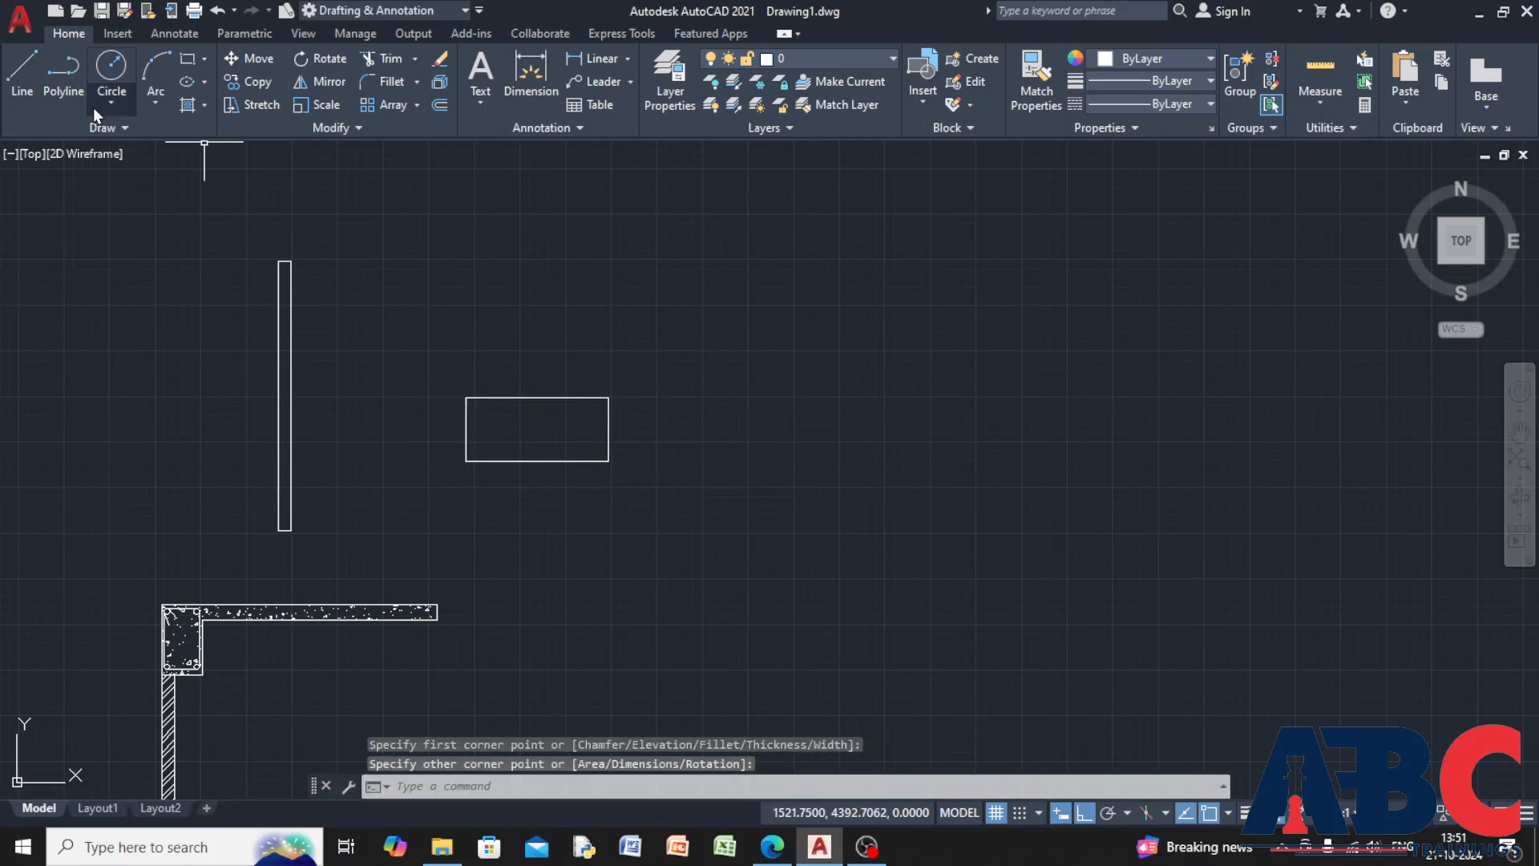
{"action": "left_click", "coordinate": [110, 72]}
{"action": "left_click", "coordinate": [697, 514]}
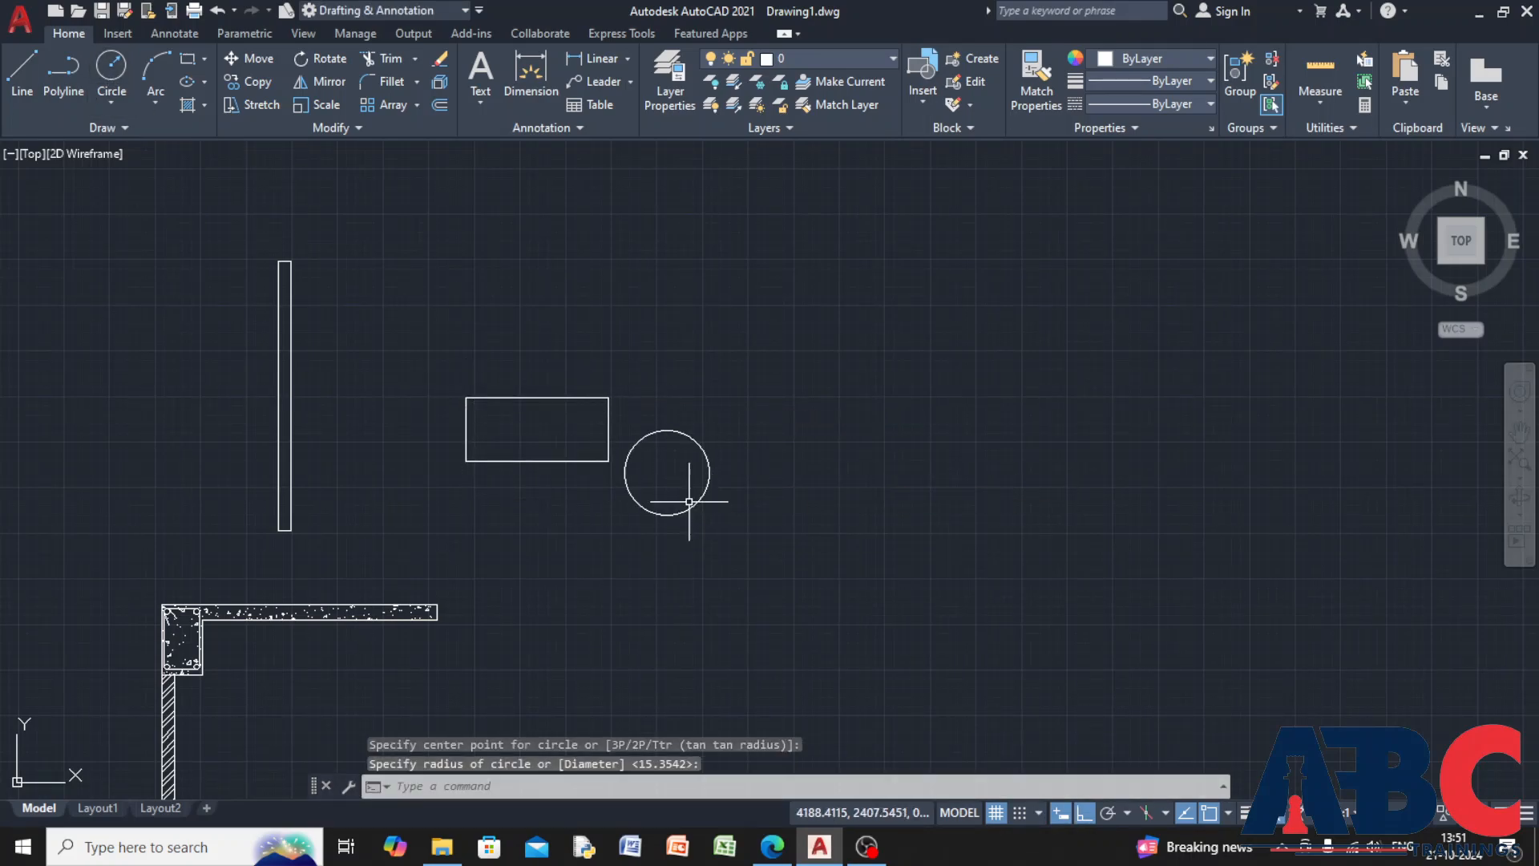
Fill the new rectangle with a linear blue-to-yellow gradient
{"action": "scroll", "coordinate": [602, 451], "scroll_direction": "up", "scroll_amount": 4}
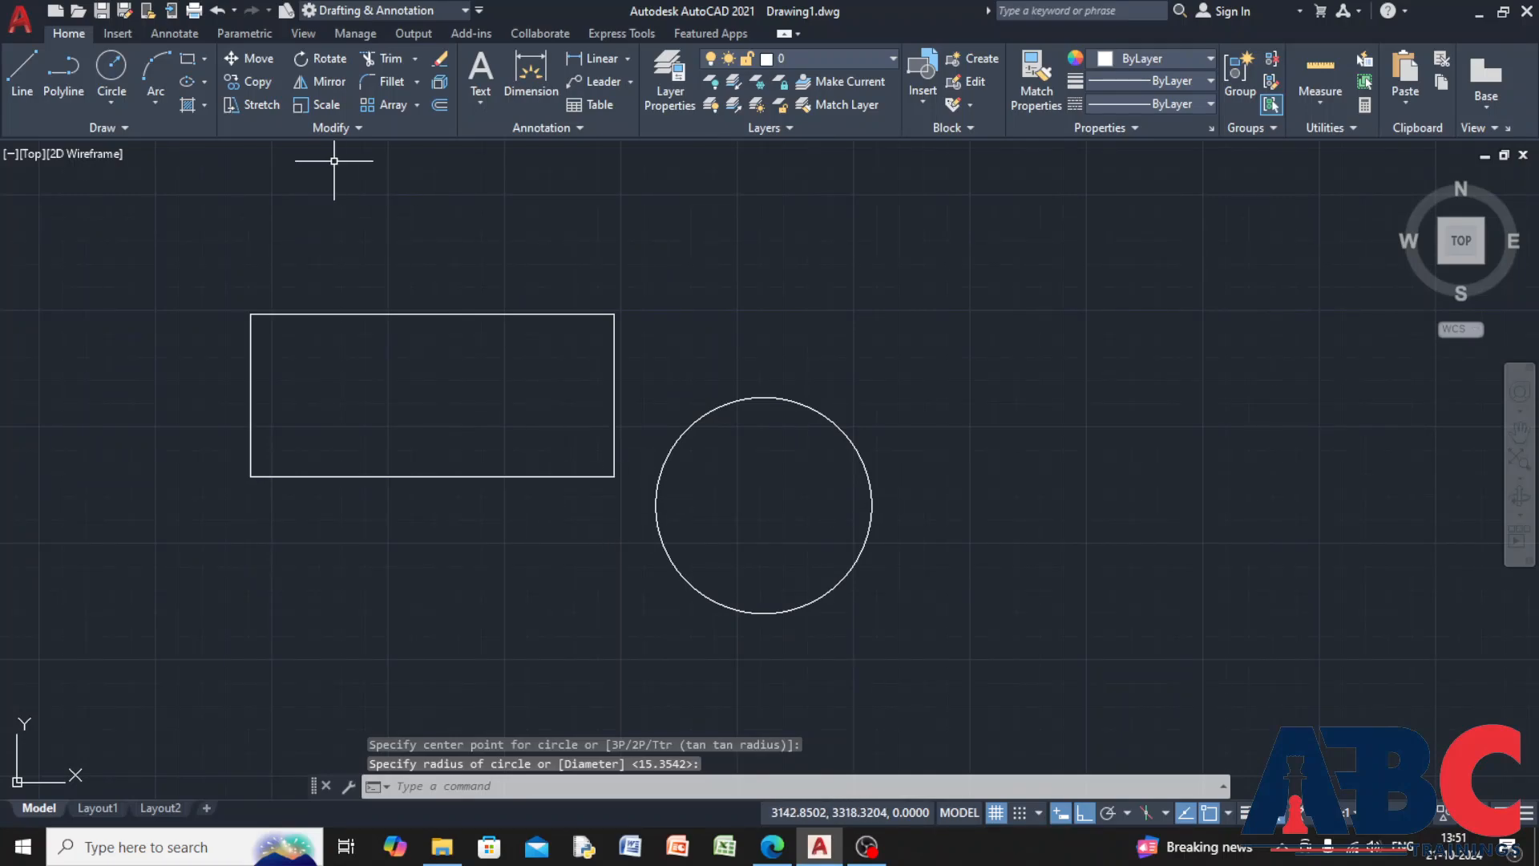
{"action": "left_click", "coordinate": [205, 105]}
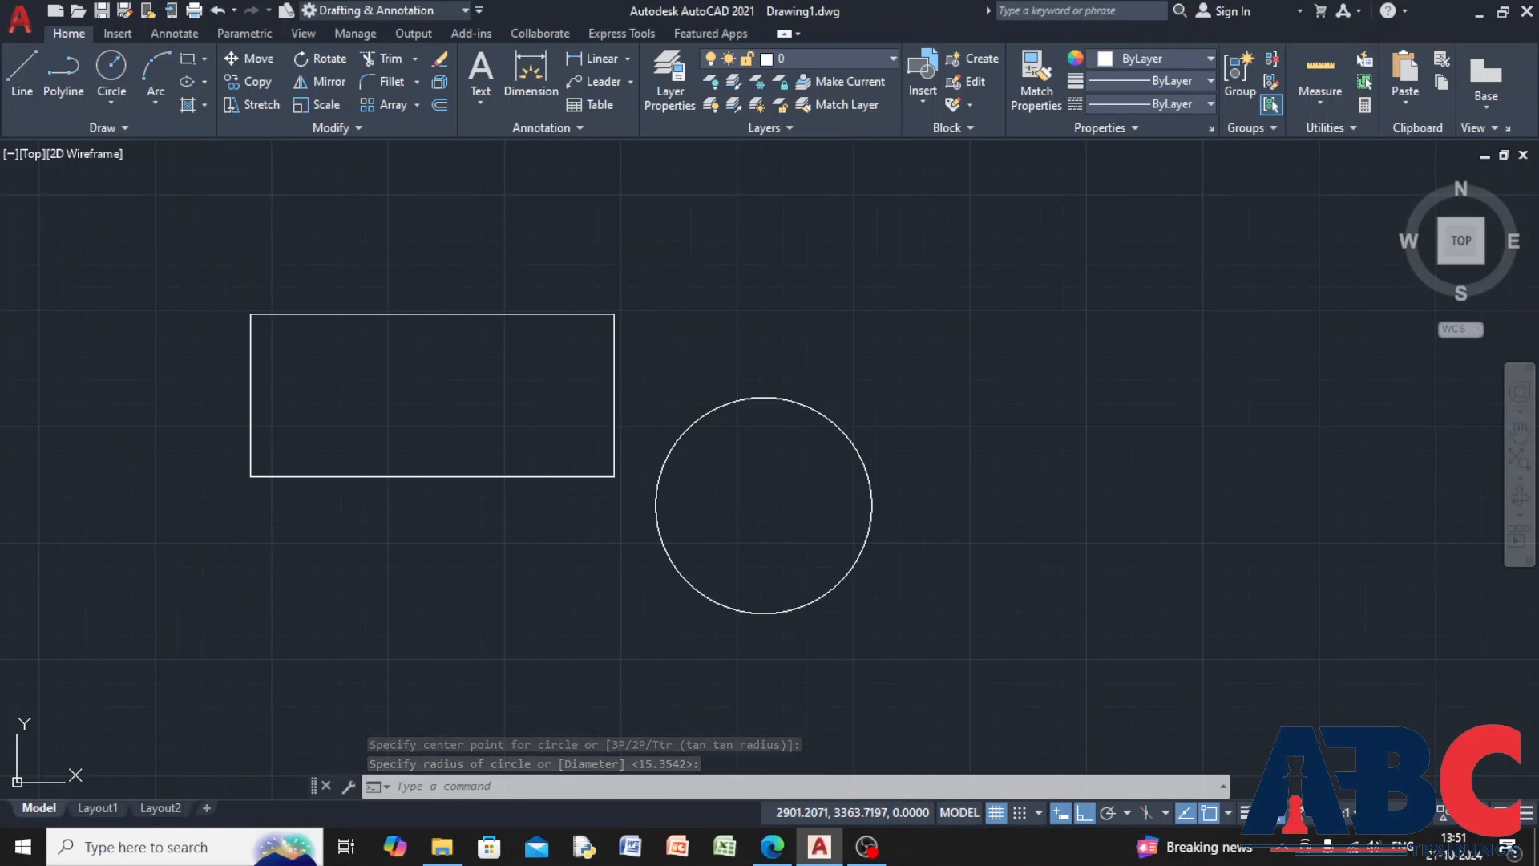
{"action": "left_click", "coordinate": [221, 170]}
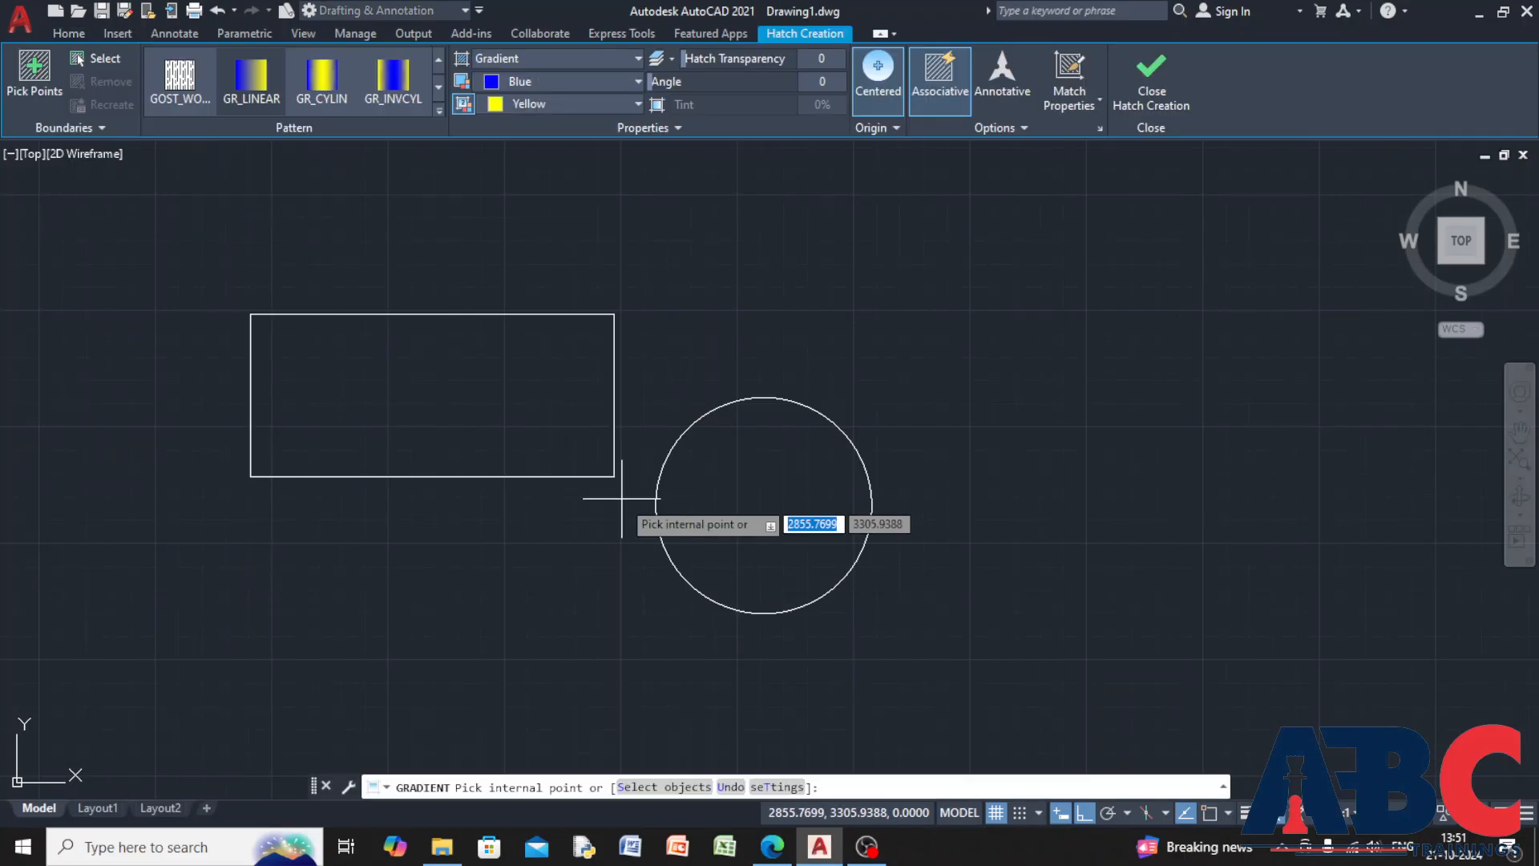
{"action": "left_click", "coordinate": [463, 396]}
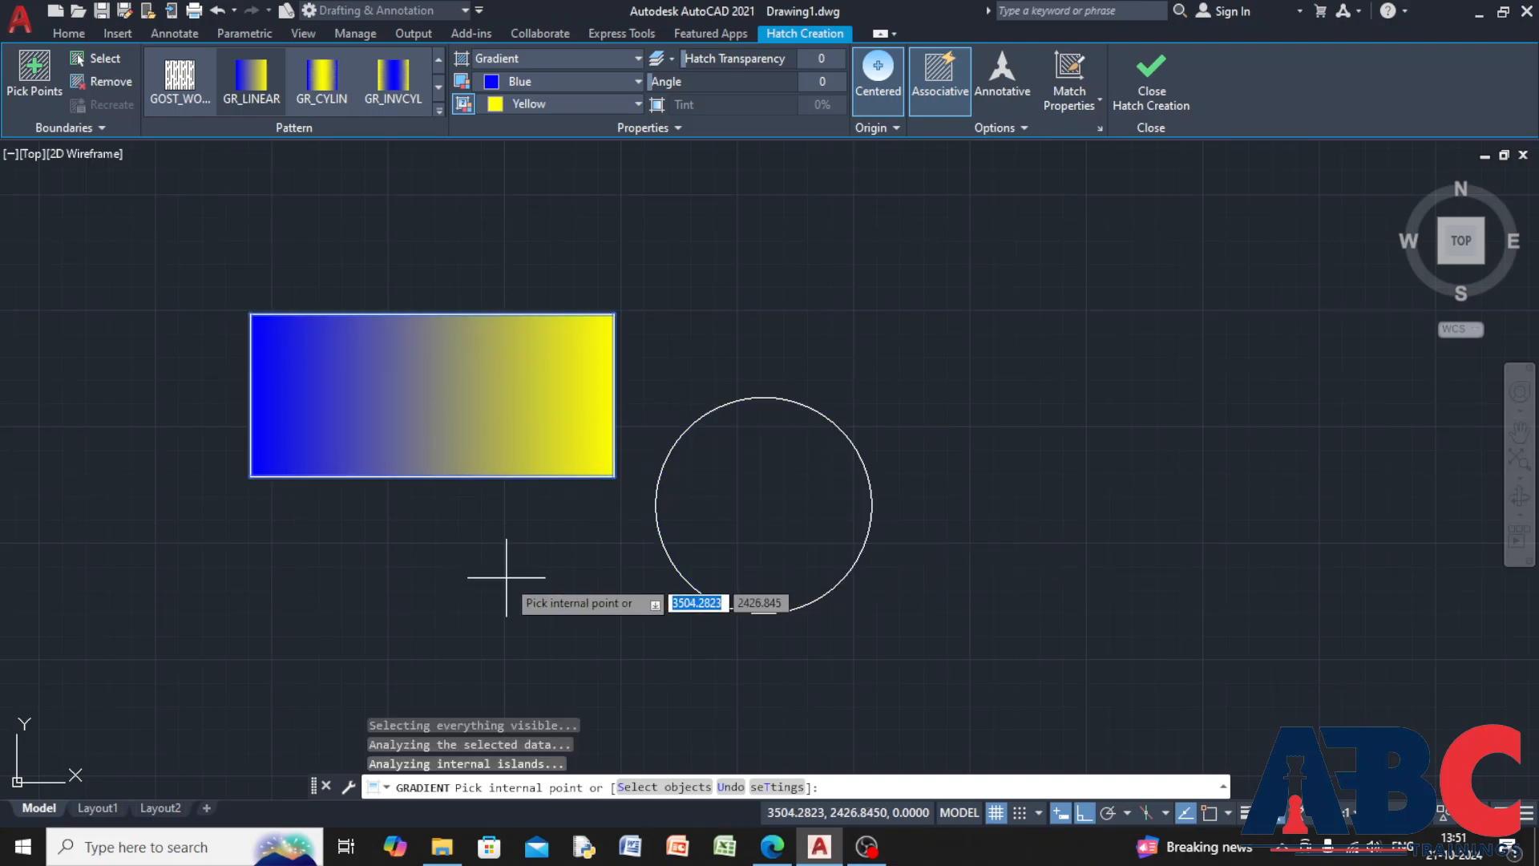
{"action": "key", "text": "Escape"}
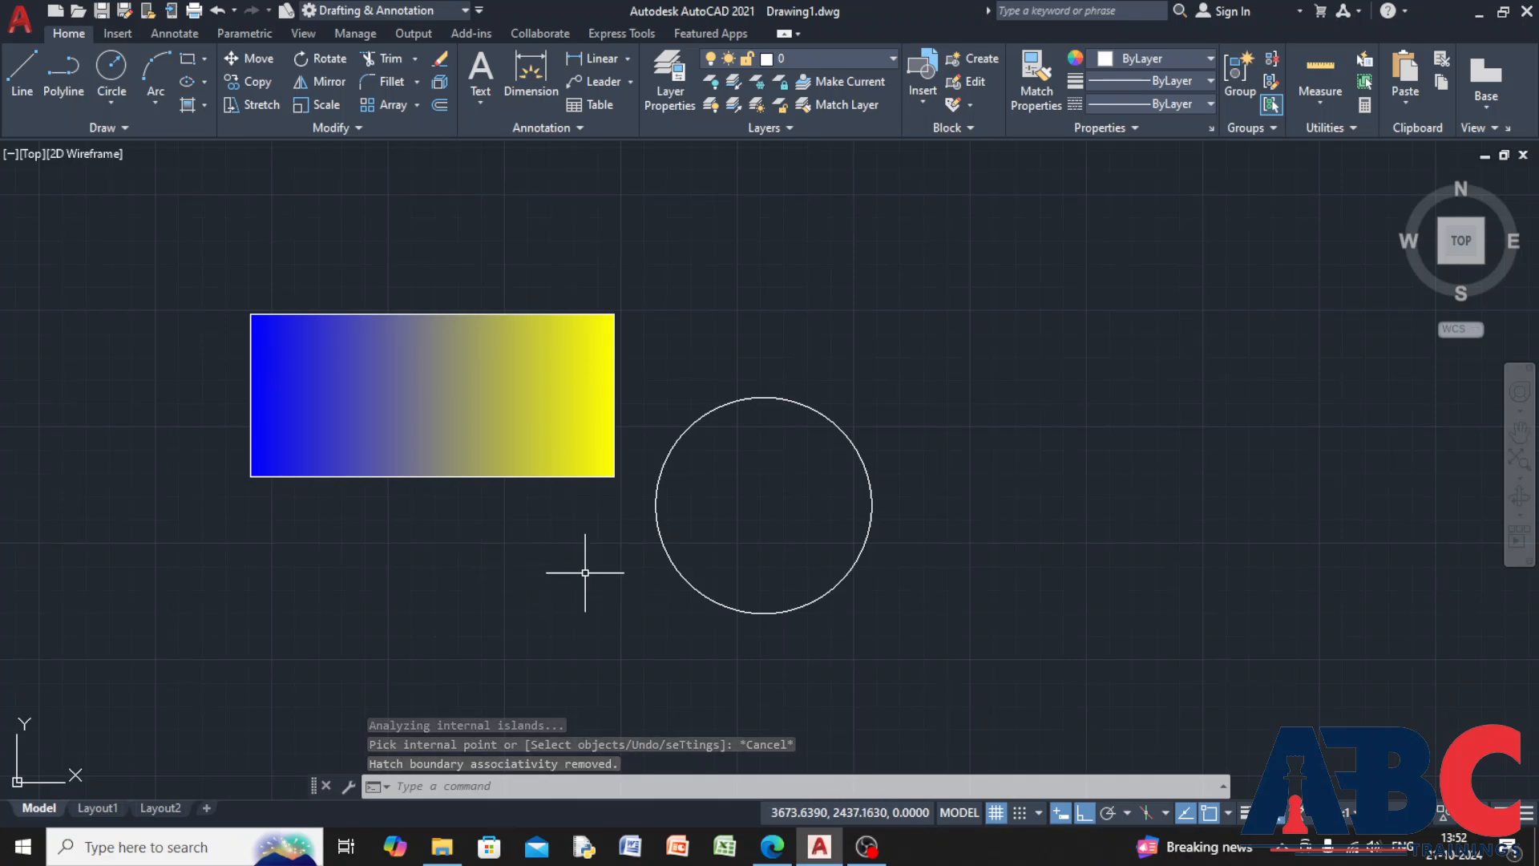
Select the rectangle's gradient fill and set its angle to 80
{"action": "left_click", "coordinate": [470, 416]}
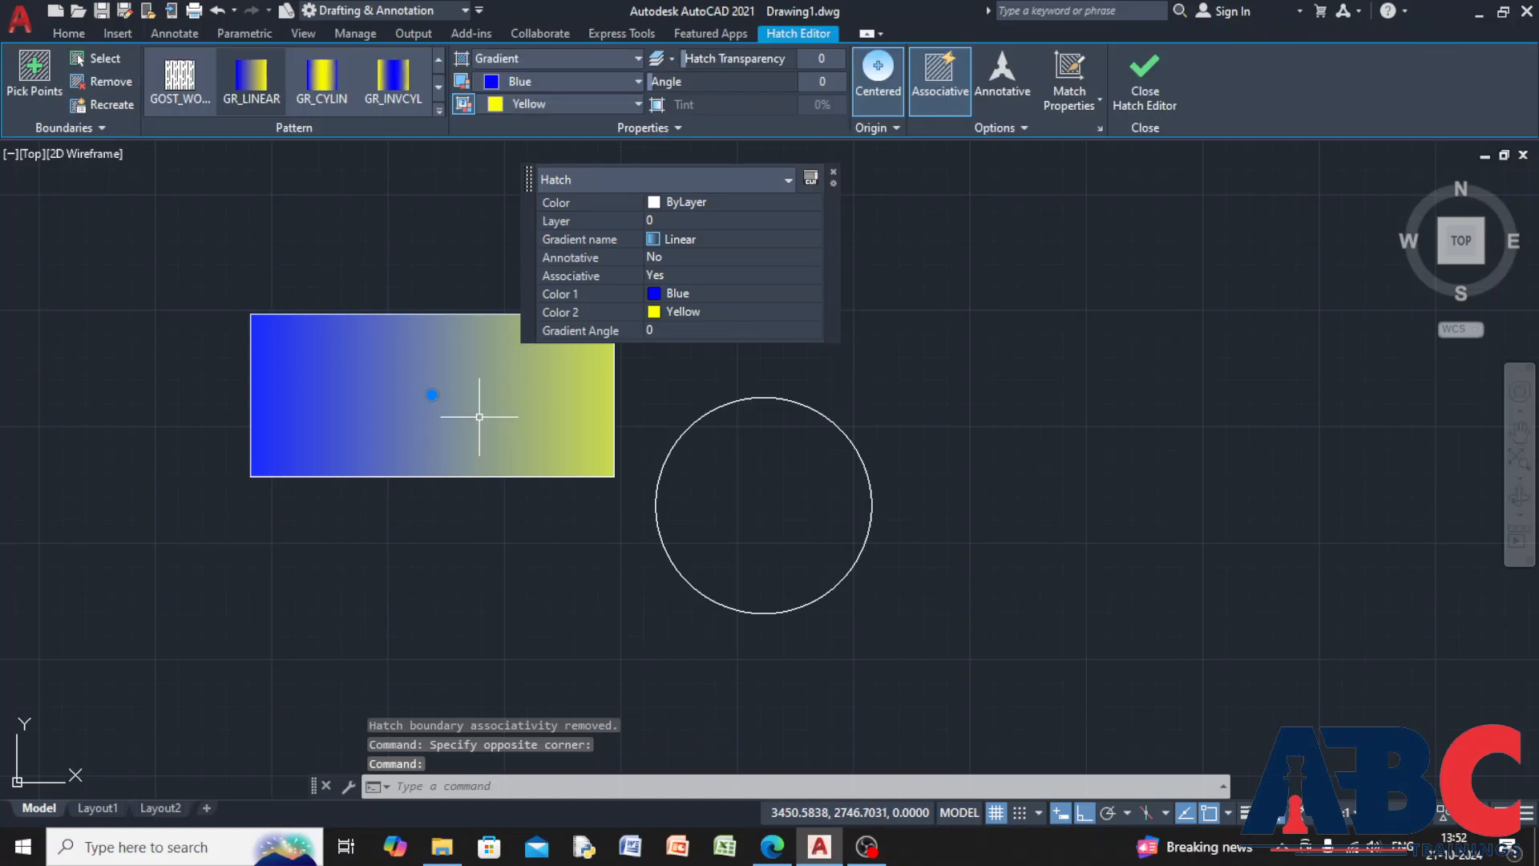
{"action": "left_click", "coordinate": [835, 177]}
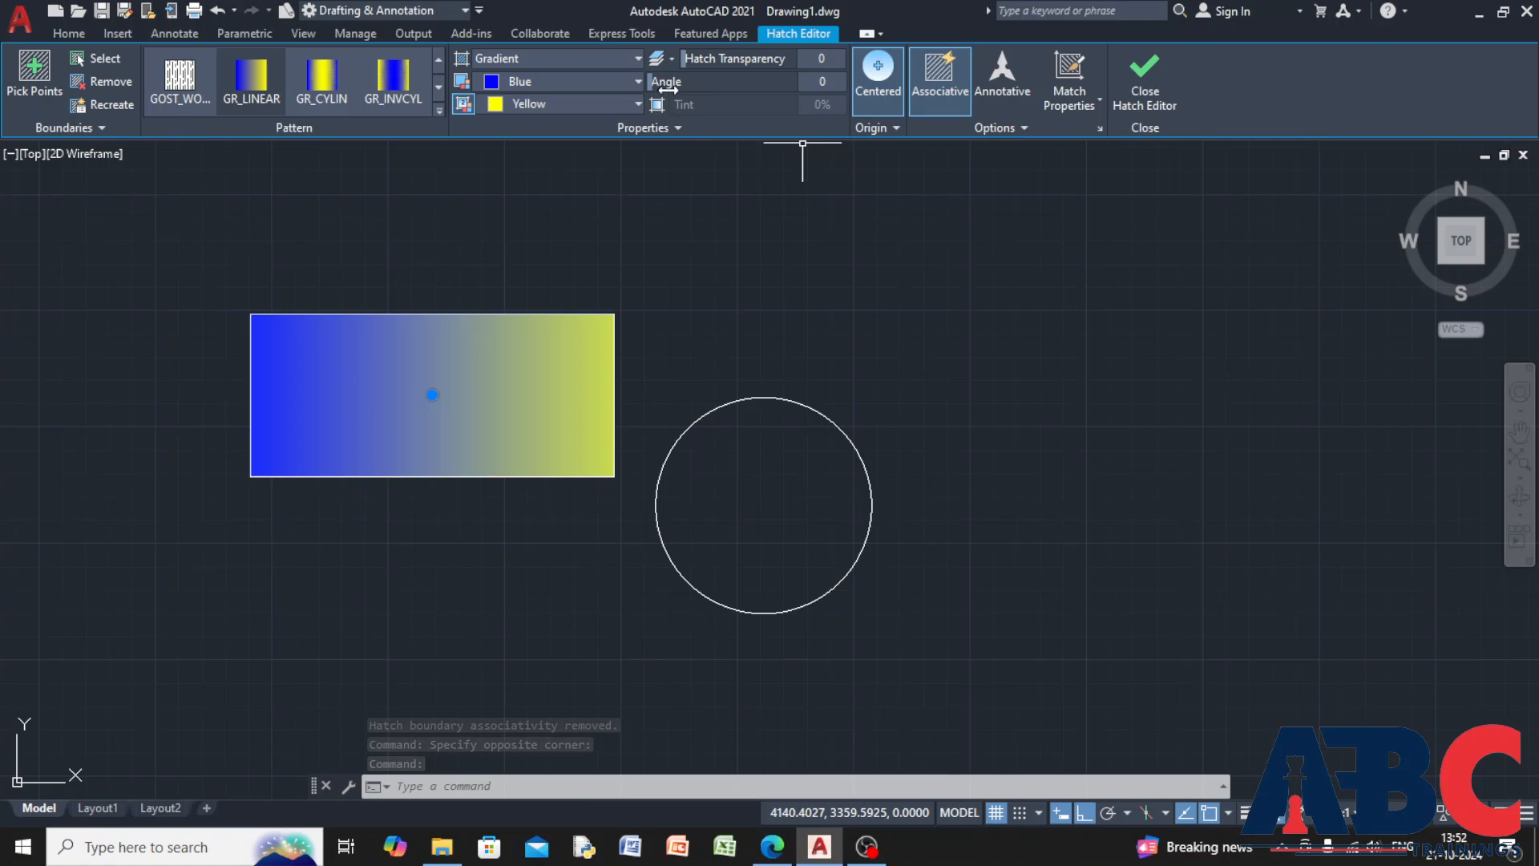
{"action": "mouse_move", "coordinate": [651, 86]}
{"action": "left_mouse_down"}
{"action": "mouse_move", "coordinate": [722, 88]}
{"action": "mouse_move", "coordinate": [688, 76]}
{"action": "mouse_move", "coordinate": [738, 61]}
{"action": "mouse_move", "coordinate": [682, 60]}
{"action": "left_mouse_up"}
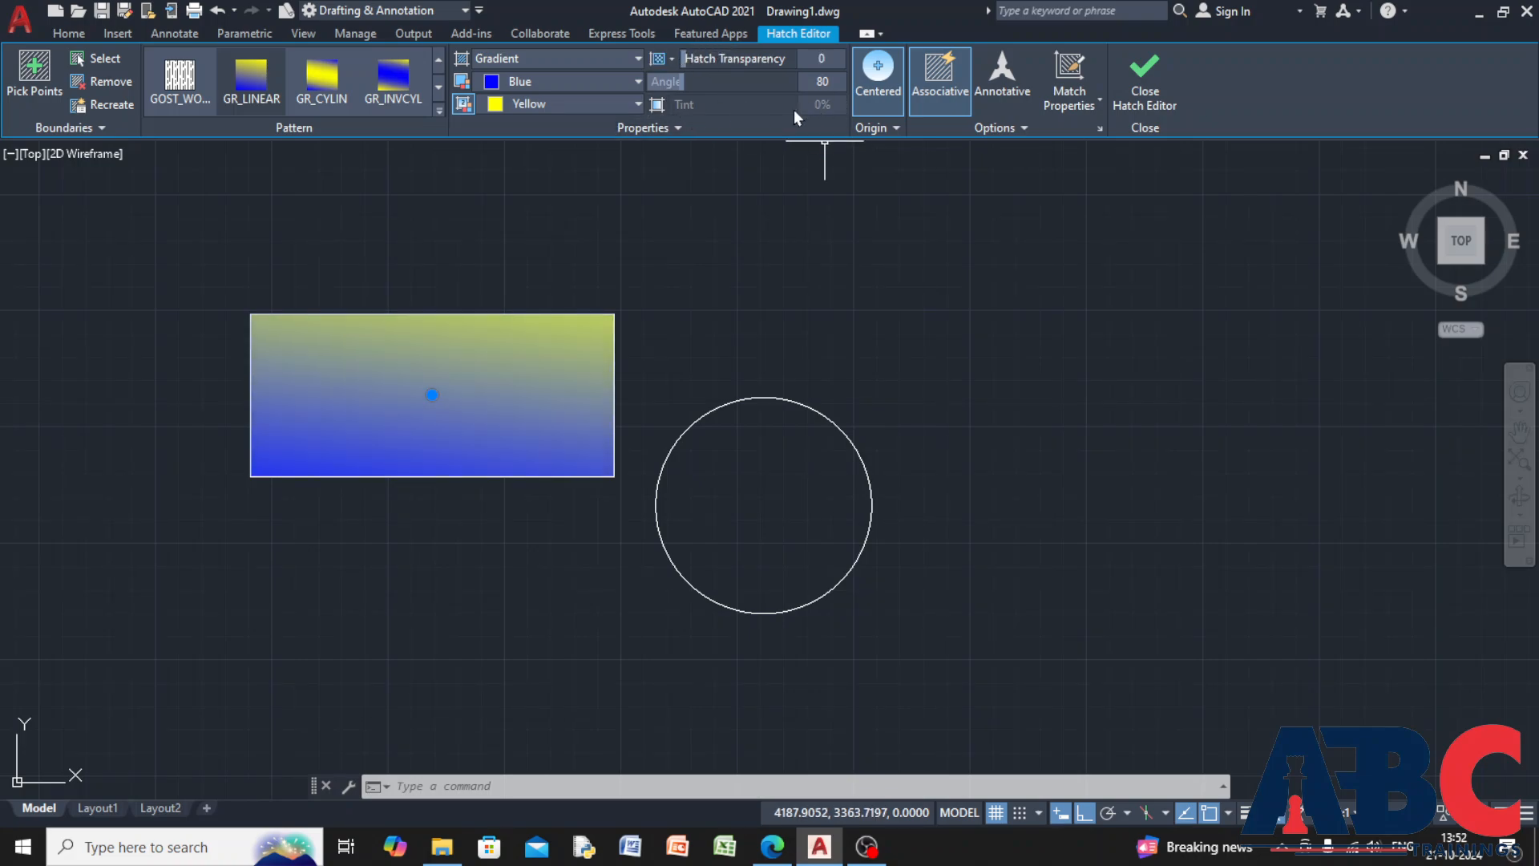
Change the gradient's first color to 205,105,40 and its second color to 34,52,110, and finish editing the fill
{"action": "left_click", "coordinate": [617, 83]}
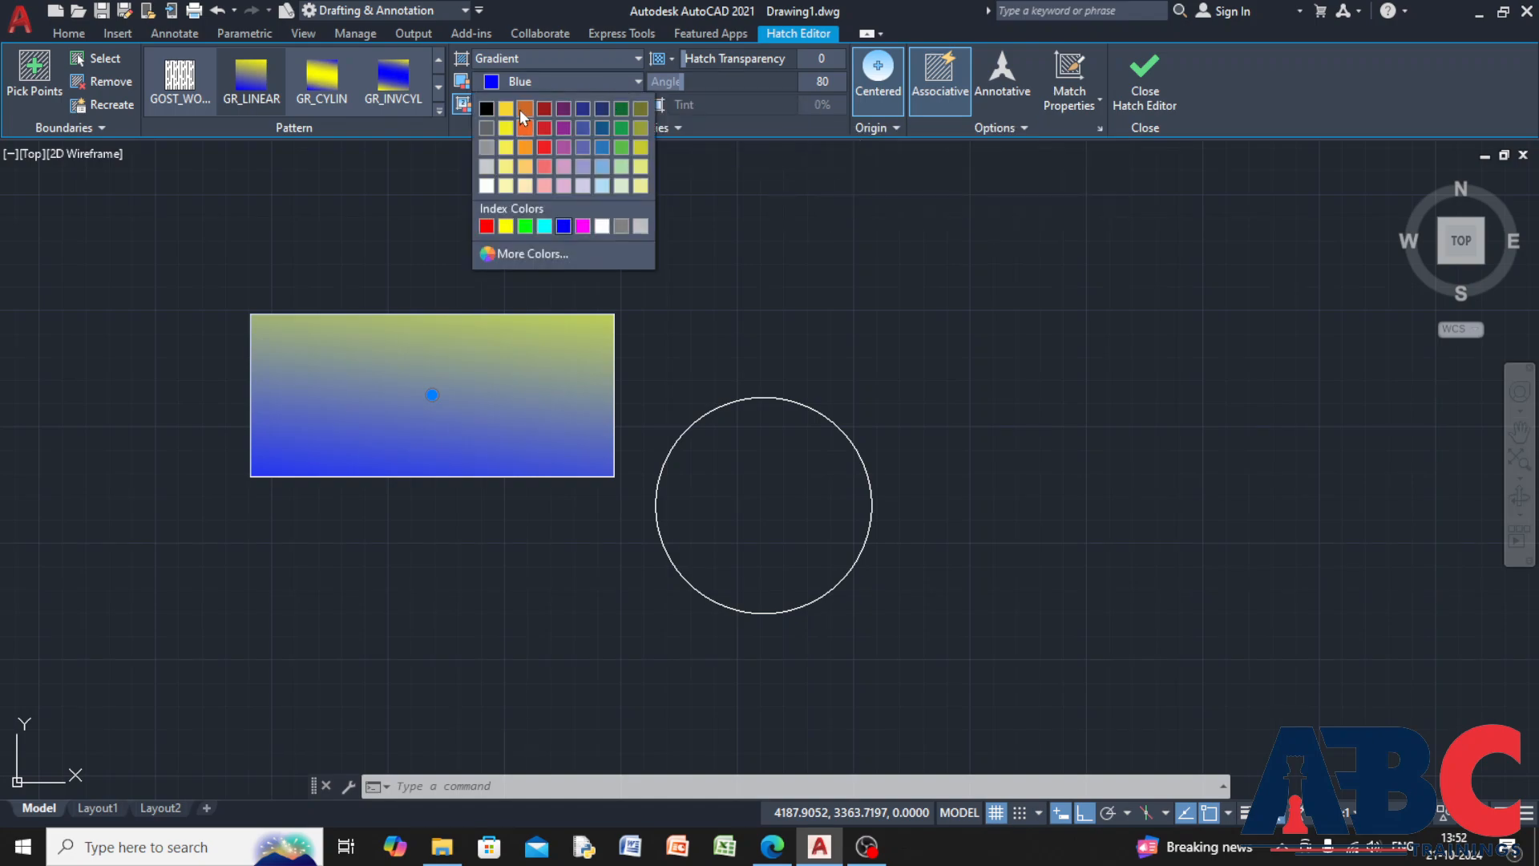
{"action": "left_click", "coordinate": [523, 109]}
{"action": "left_click", "coordinate": [629, 105]}
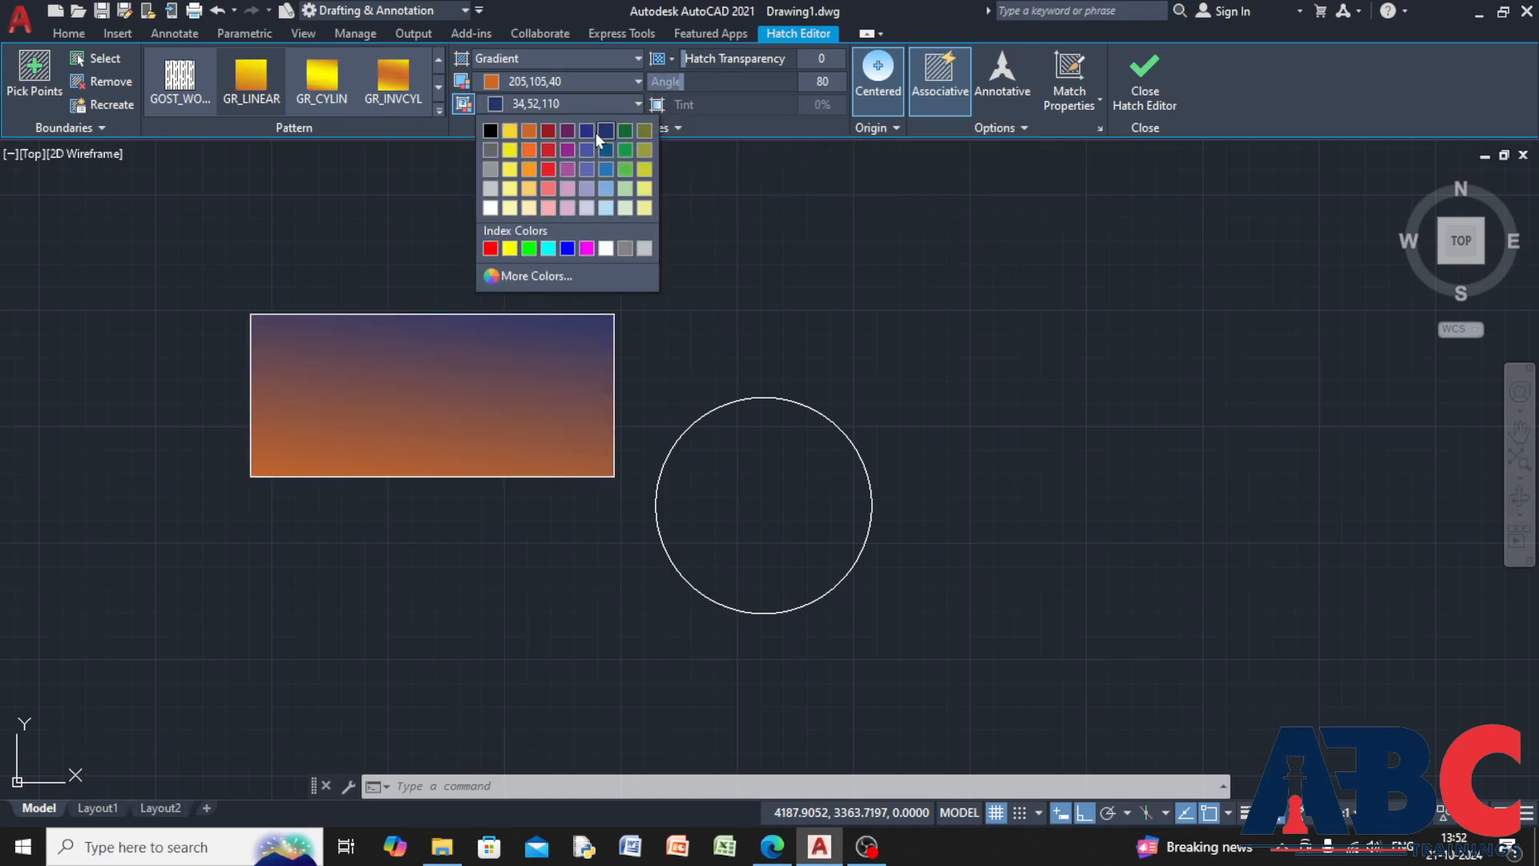
{"action": "left_click", "coordinate": [597, 136]}
{"action": "left_click", "coordinate": [690, 283]}
{"action": "left_click", "coordinate": [710, 262]}
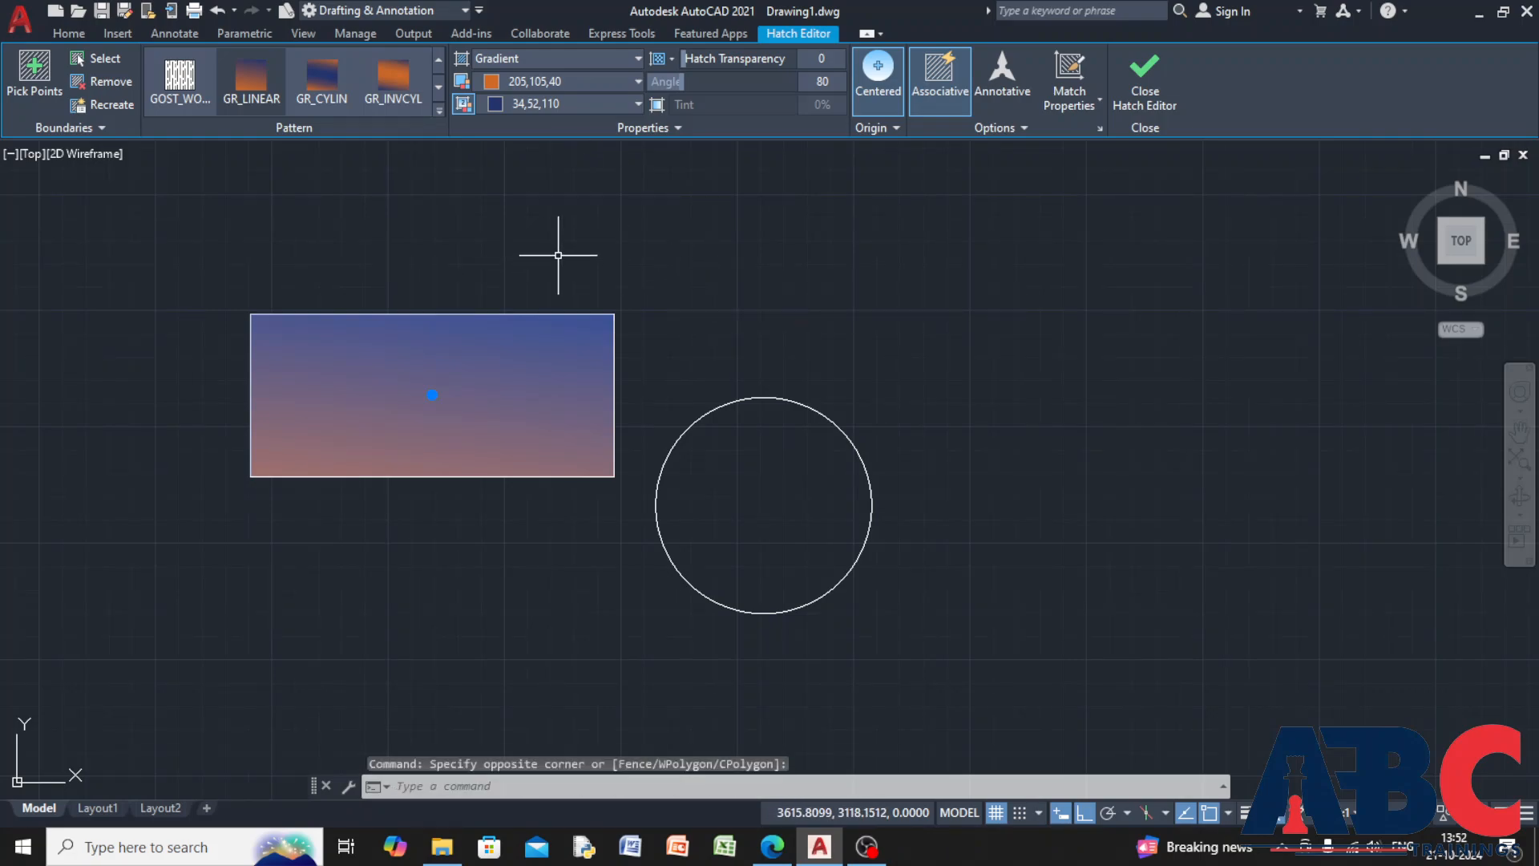
{"action": "left_click", "coordinate": [741, 358]}
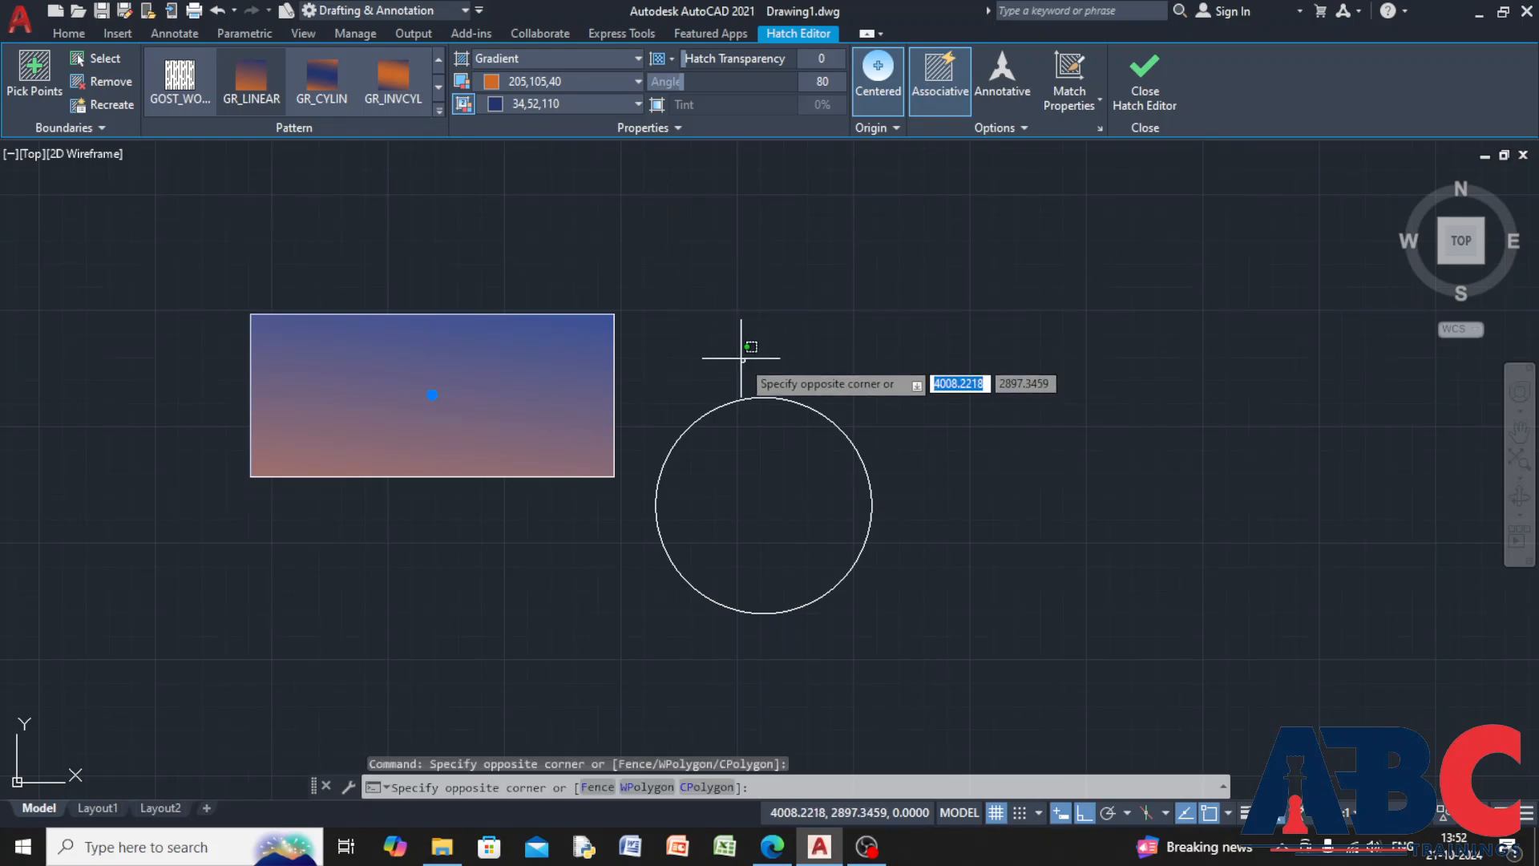
{"action": "left_click", "coordinate": [727, 349]}
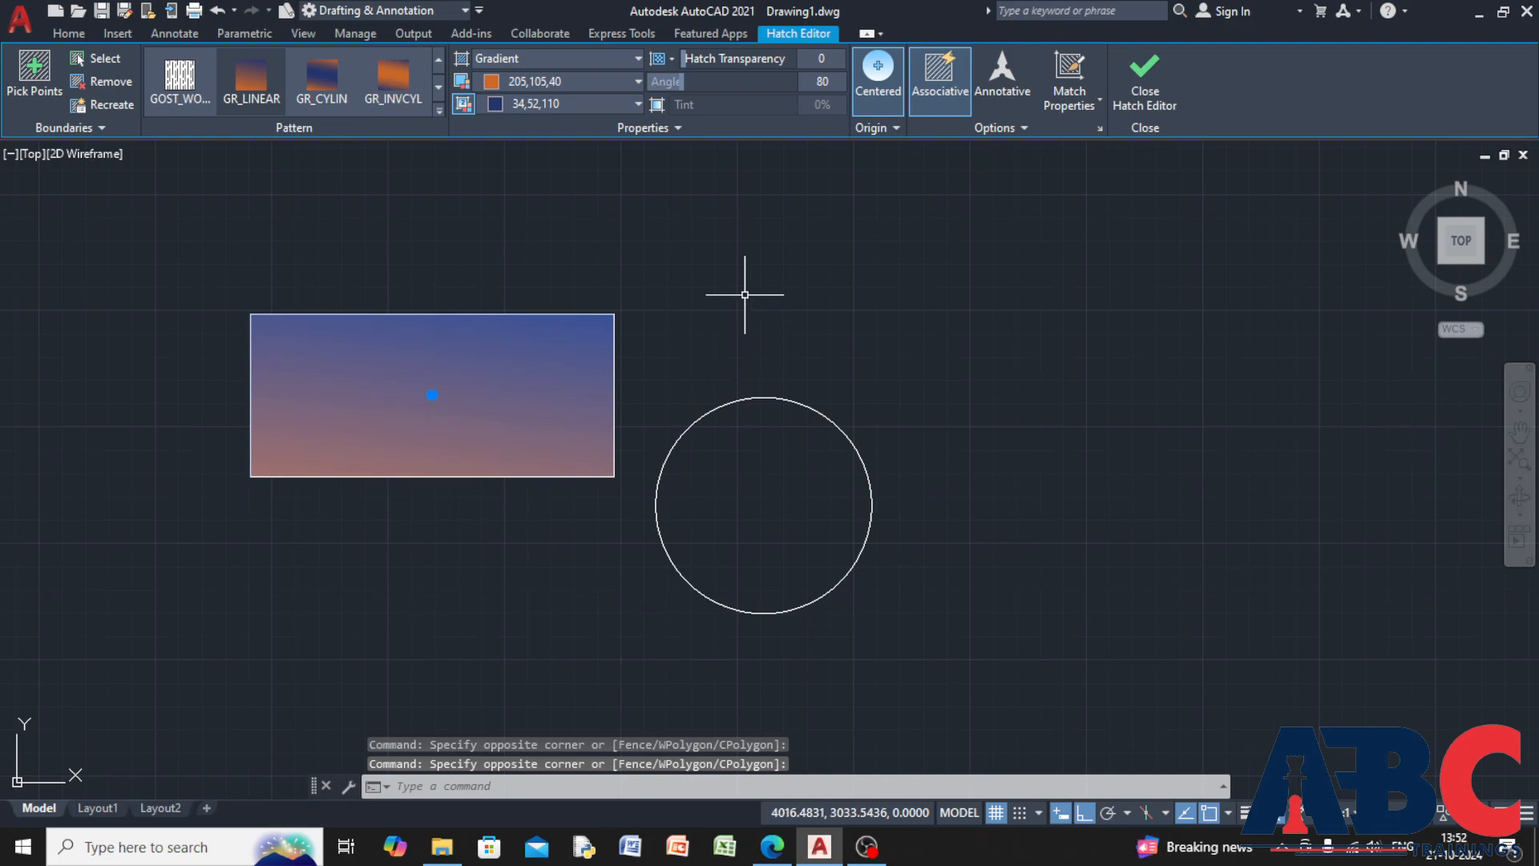
{"action": "left_click", "coordinate": [1149, 67]}
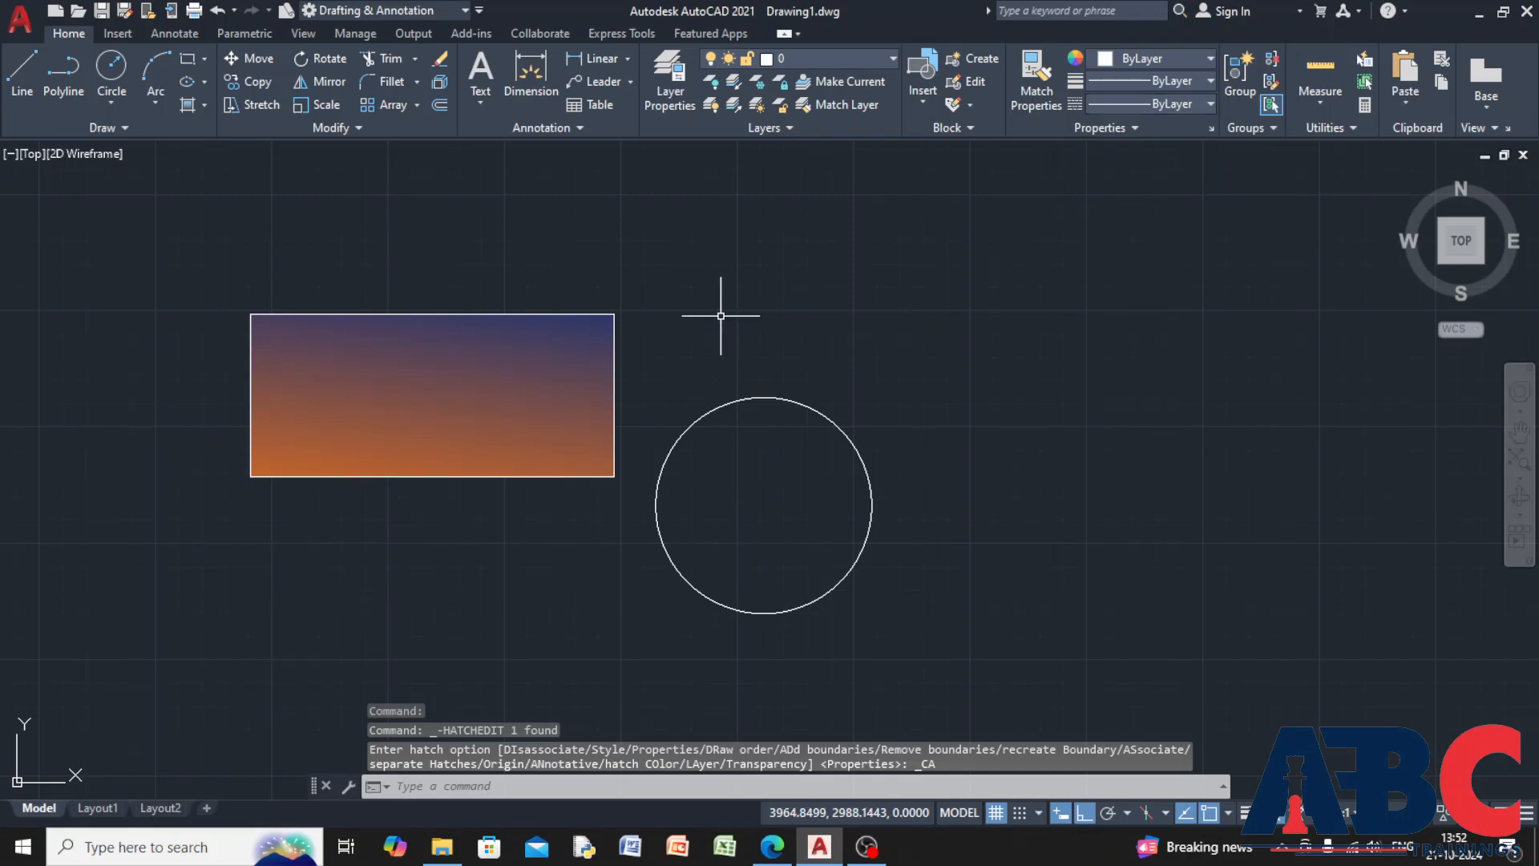
{"action": "left_click", "coordinate": [498, 353]}
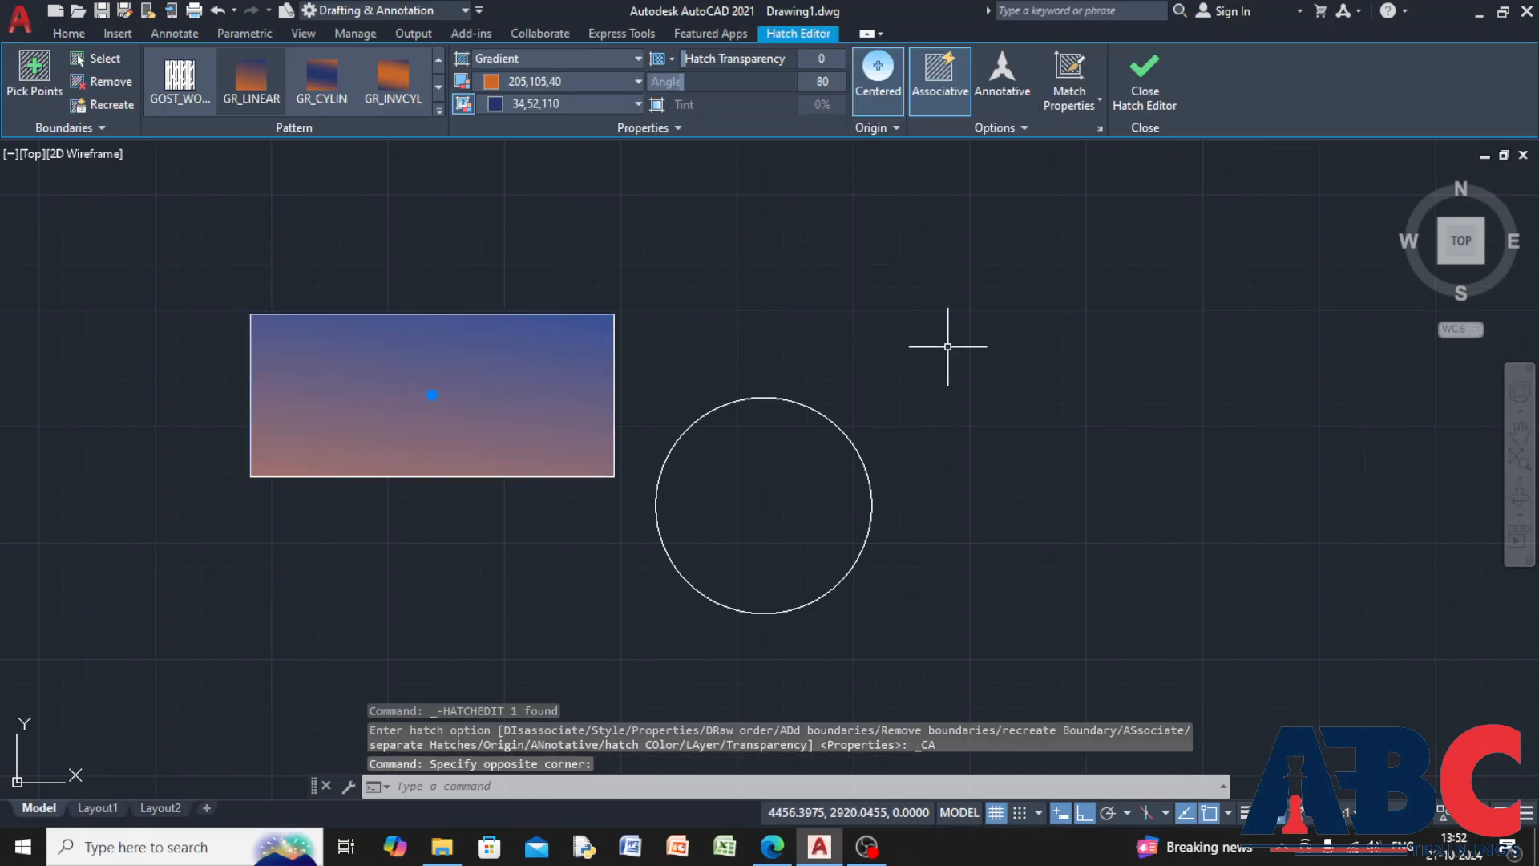
{"action": "left_click", "coordinate": [910, 334]}
{"action": "key", "text": "Escape"}
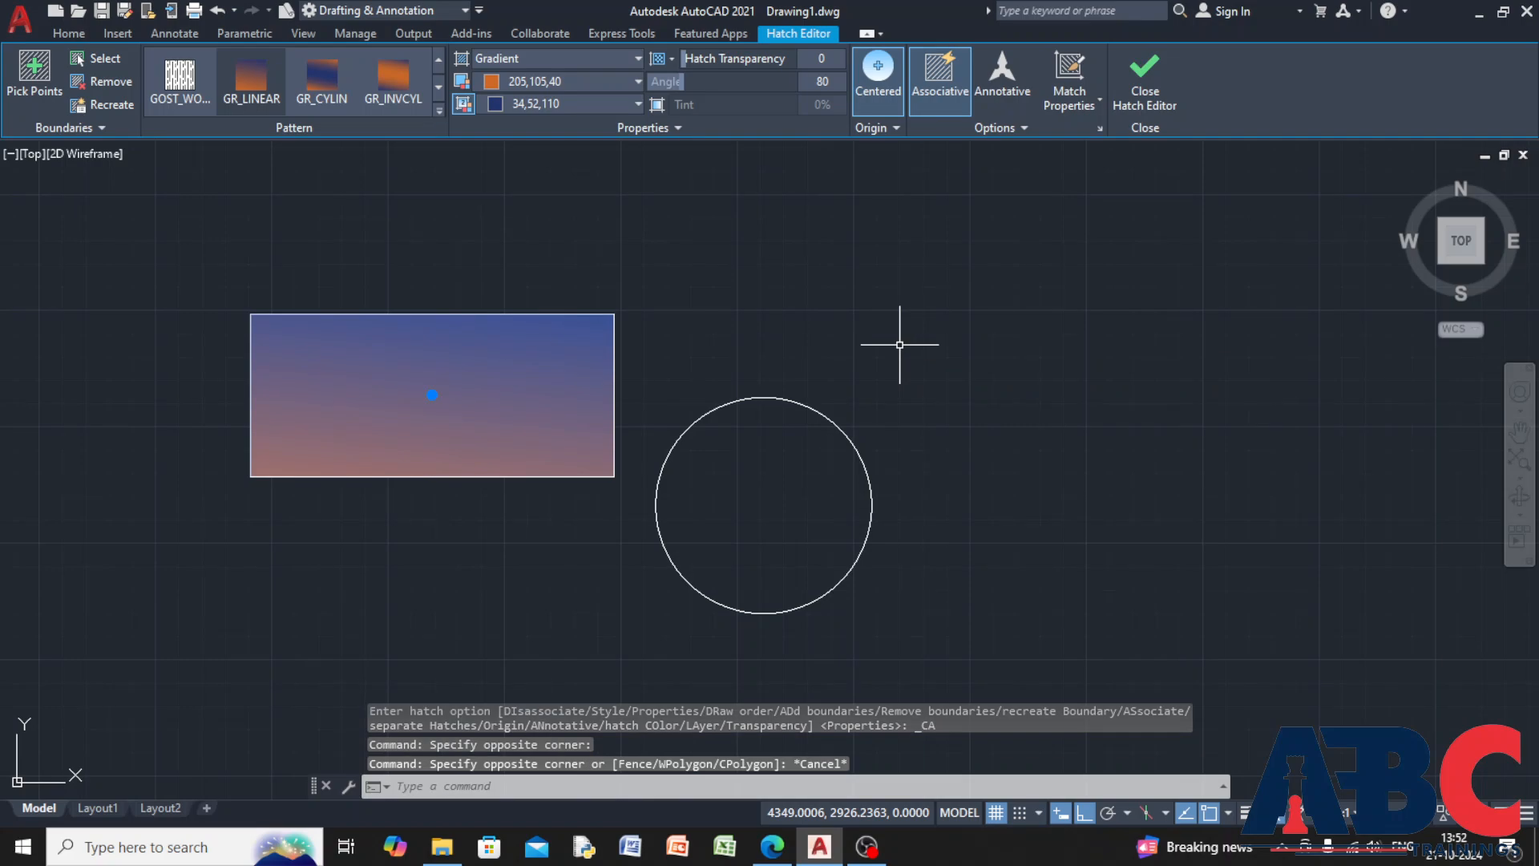
{"action": "key", "text": "Escape"}
{"action": "key", "text": "Escape"}
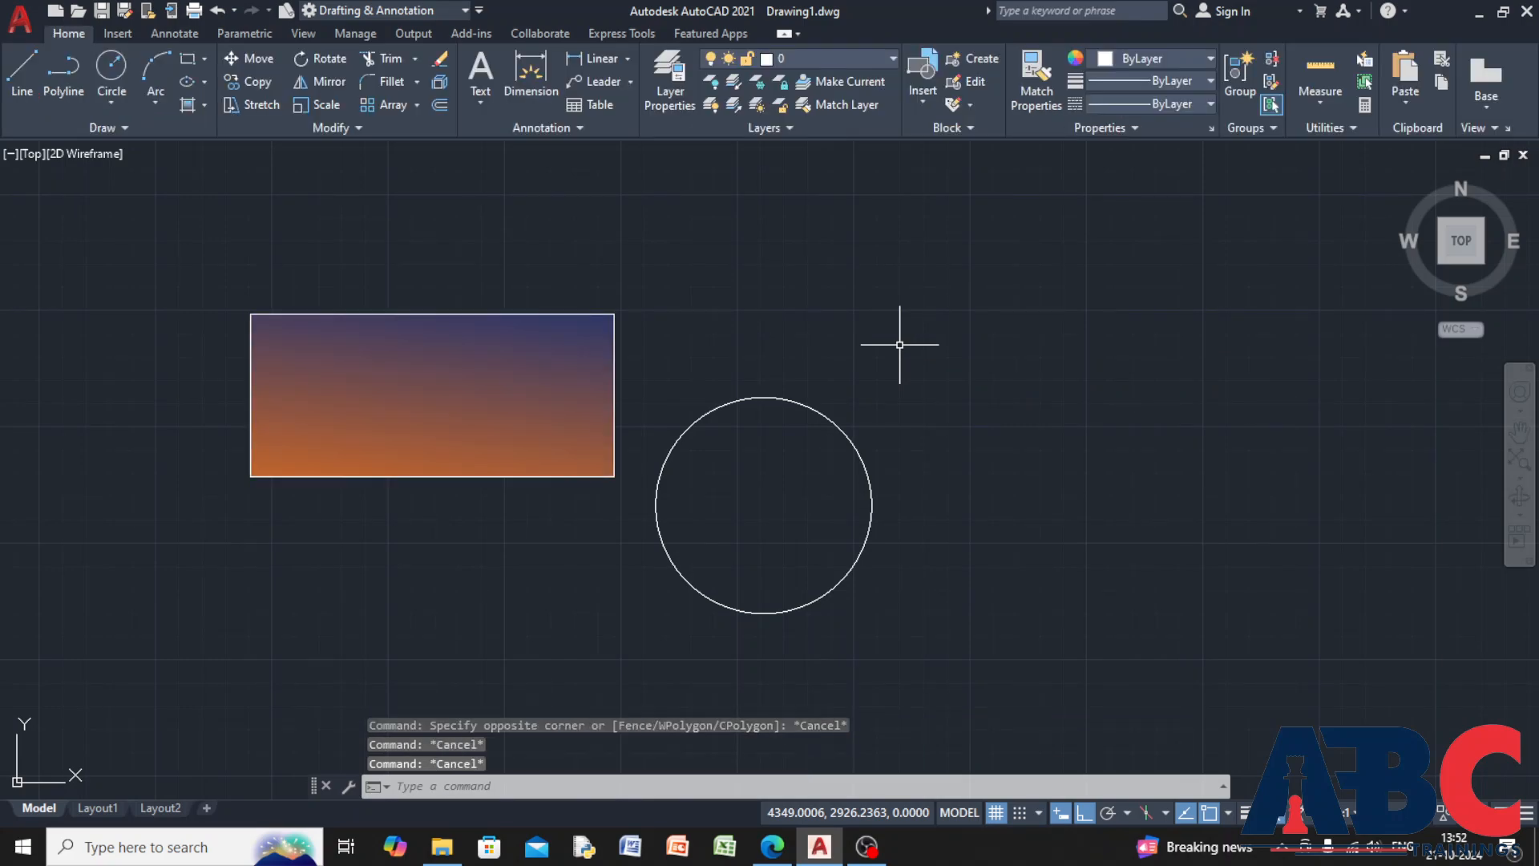
Create a polyline boundary from the area inside the circle, with island detection on and the current viewport as boundary set
{"action": "left_click", "coordinate": [204, 105]}
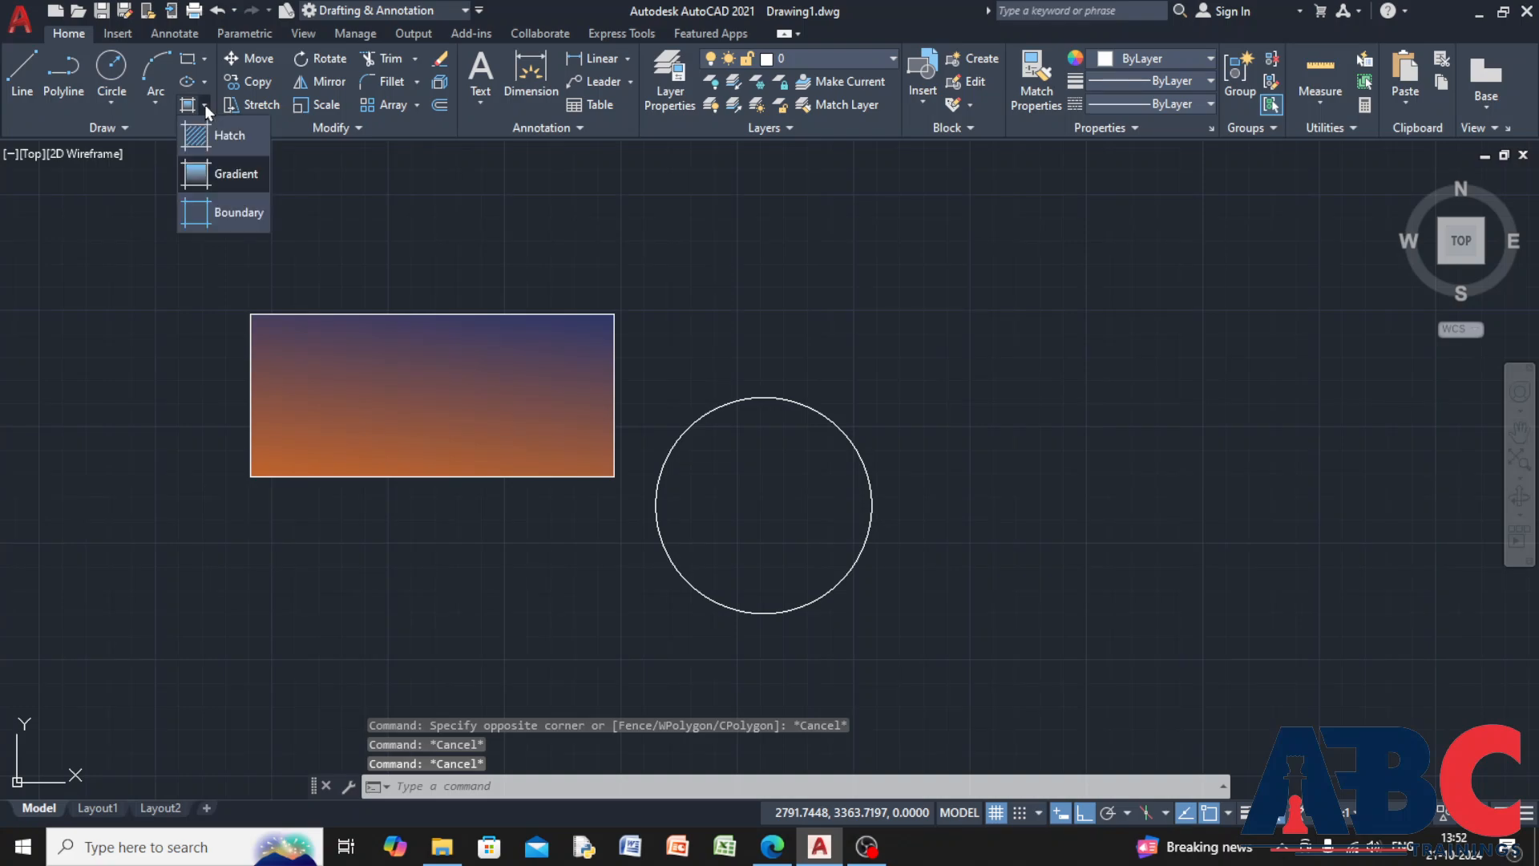
{"action": "left_click", "coordinate": [212, 215]}
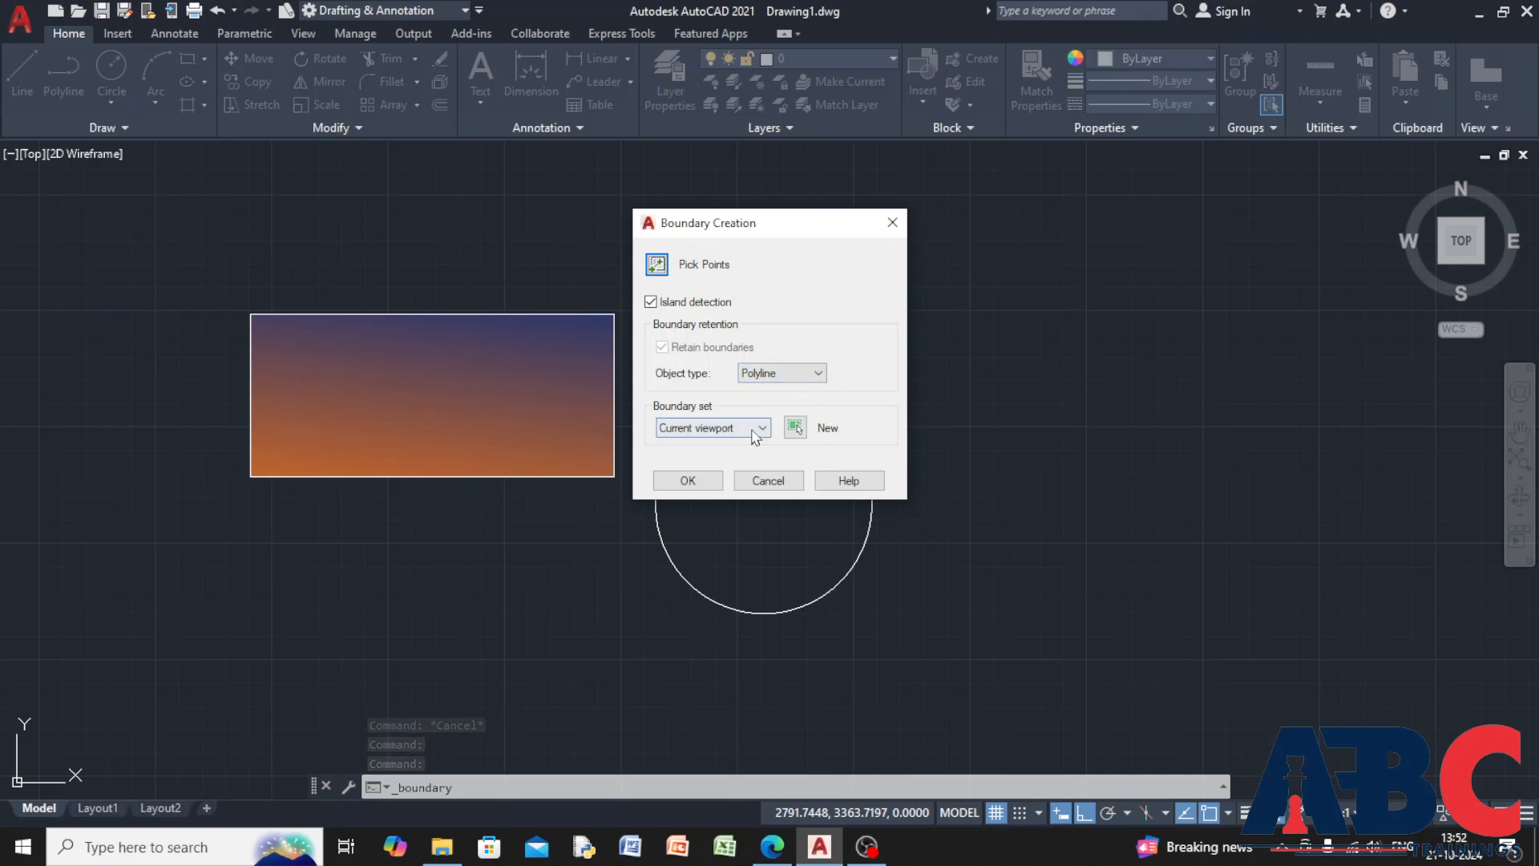
{"action": "left_click", "coordinate": [687, 480]}
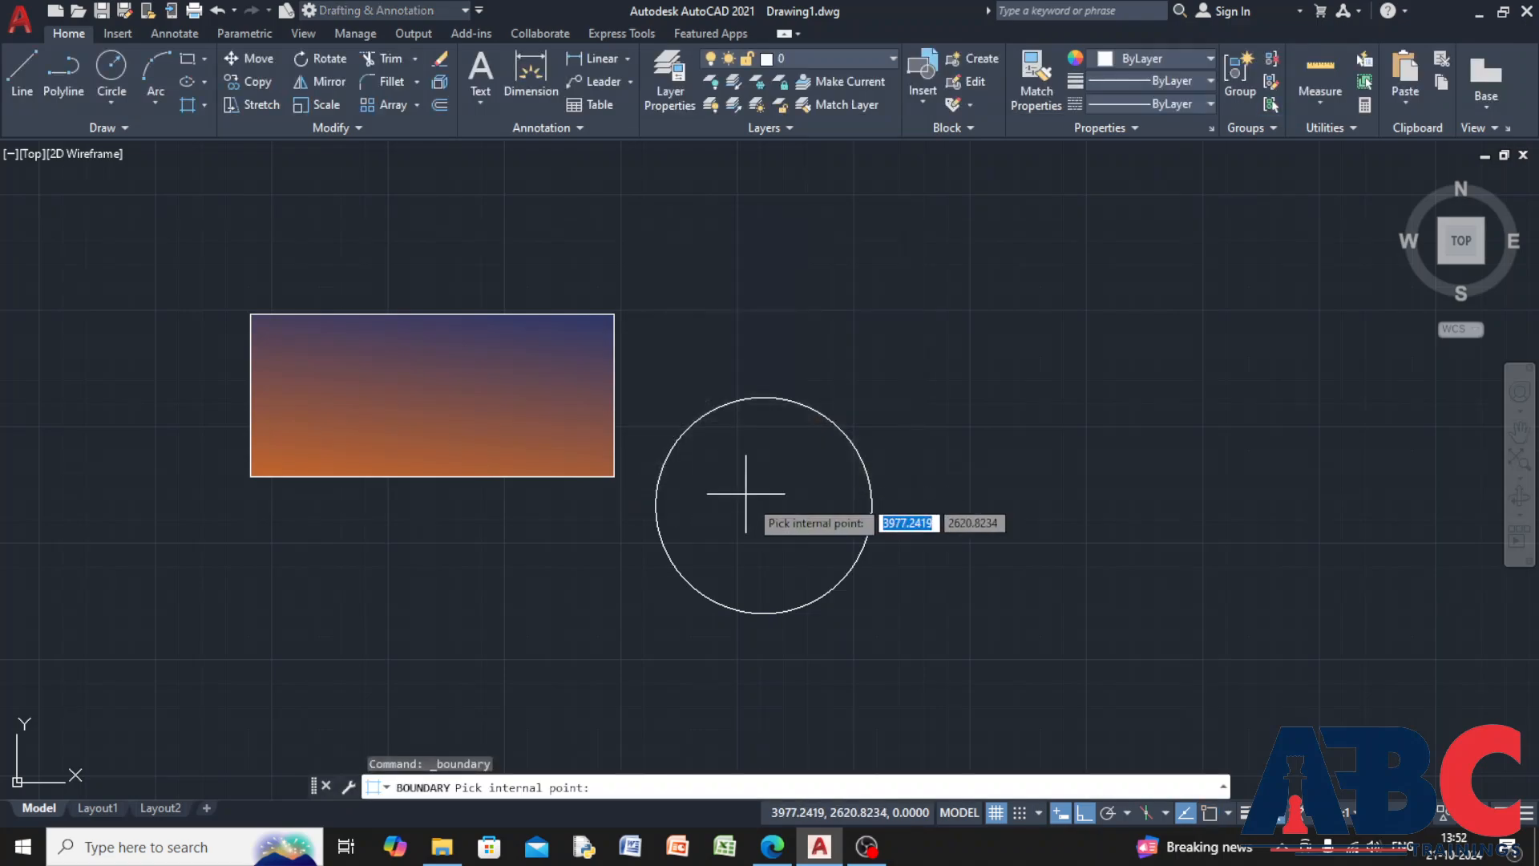
{"action": "left_click", "coordinate": [875, 327]}
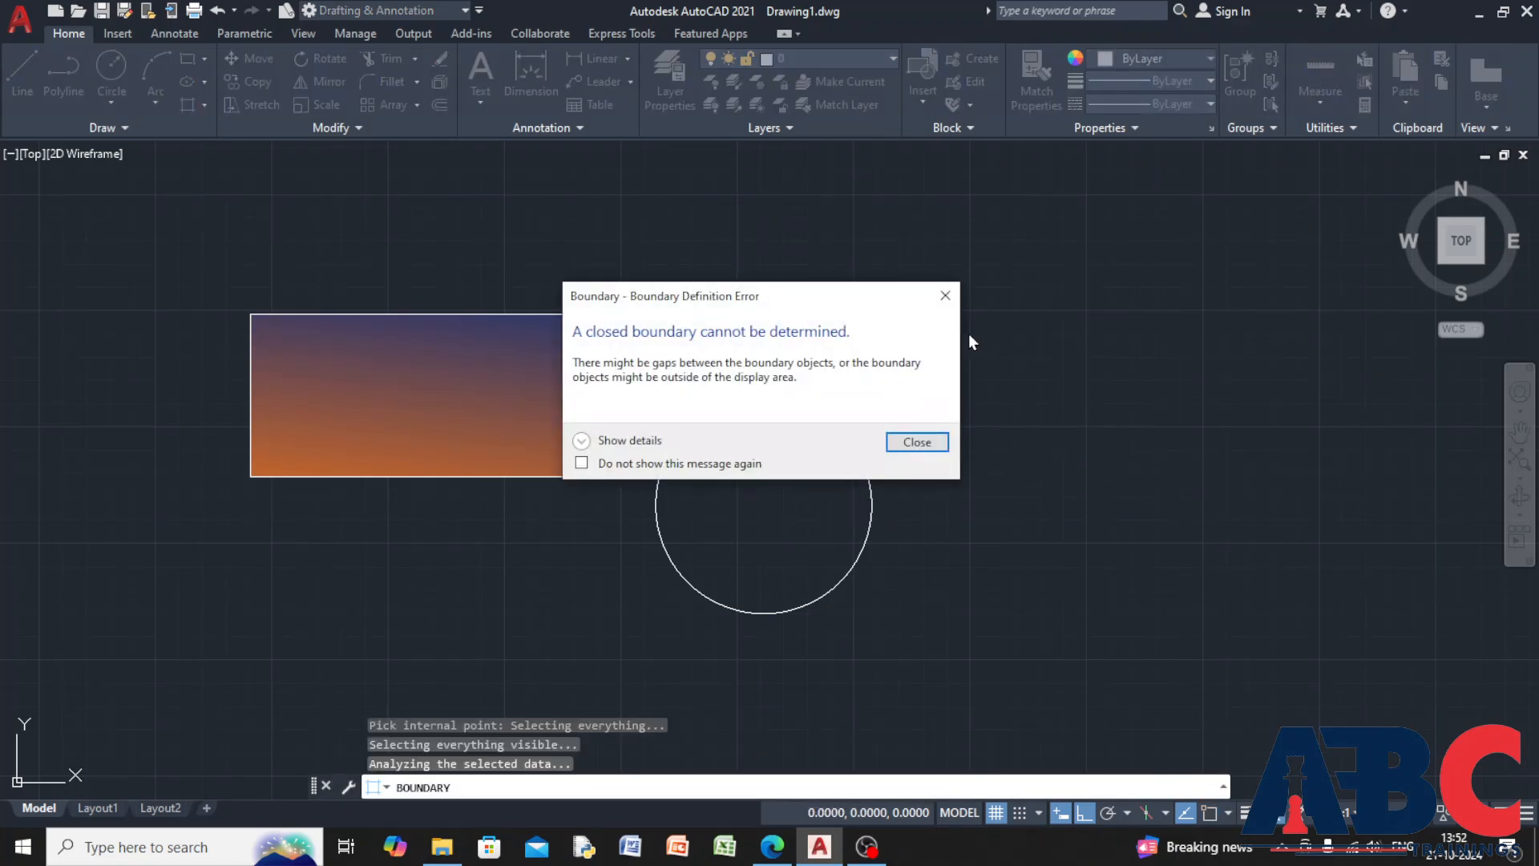
{"action": "left_click", "coordinate": [945, 299]}
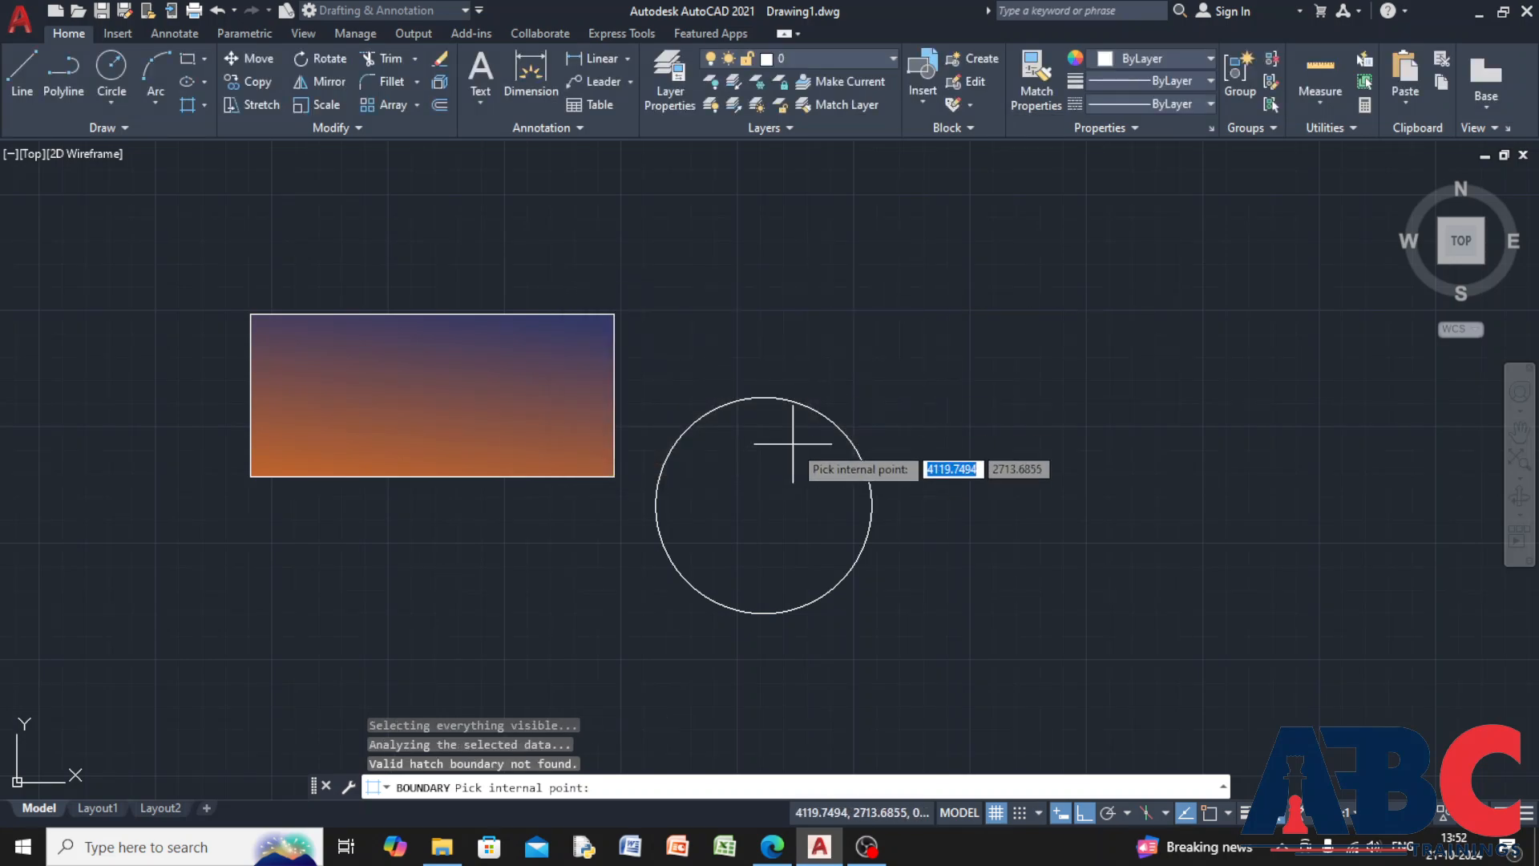
{"action": "left_click", "coordinate": [793, 444]}
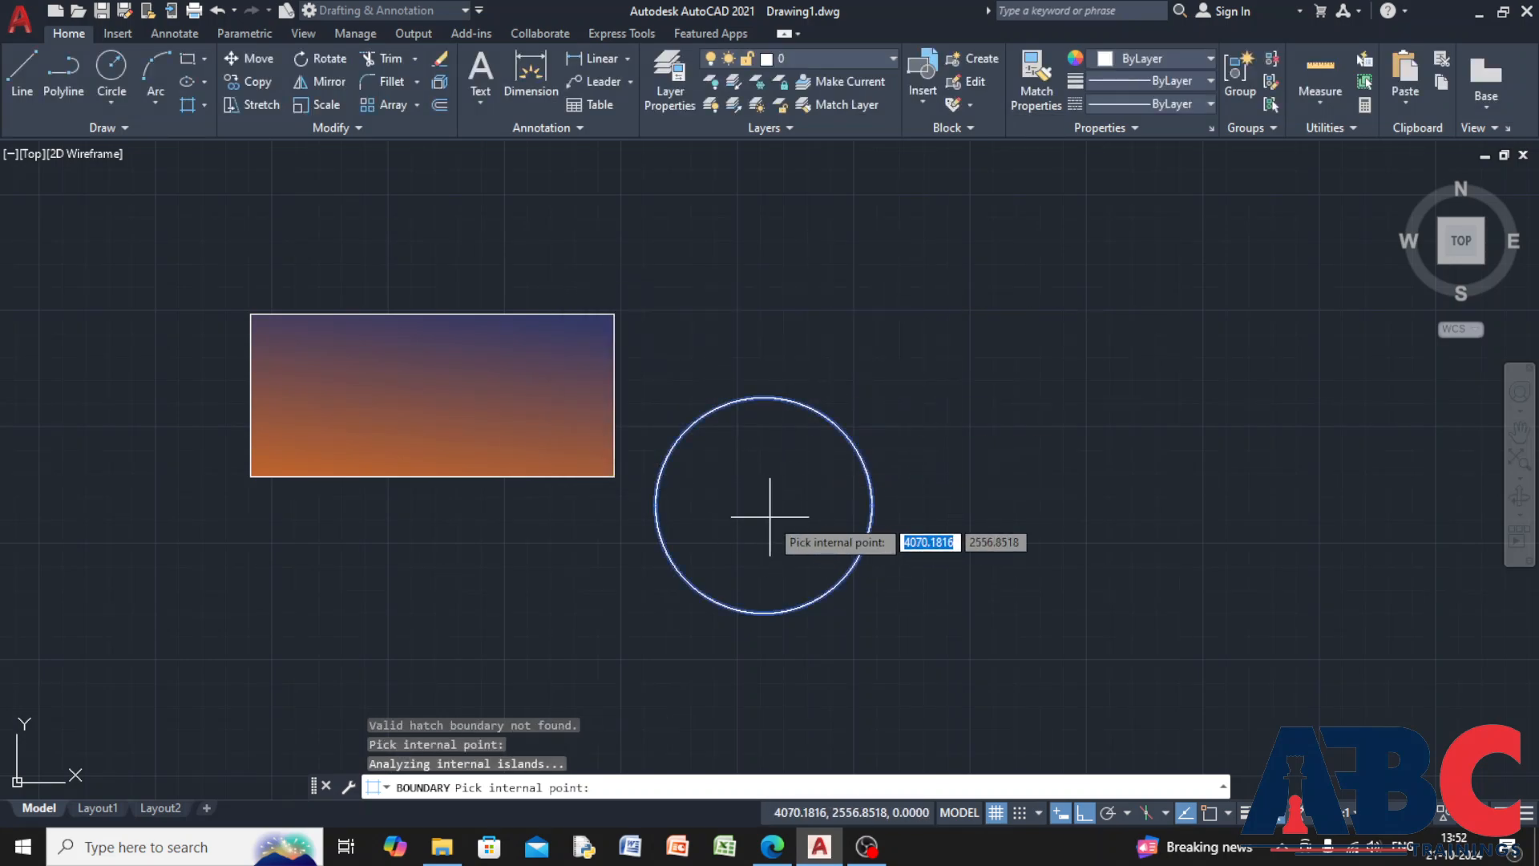
{"action": "key", "text": "Return"}
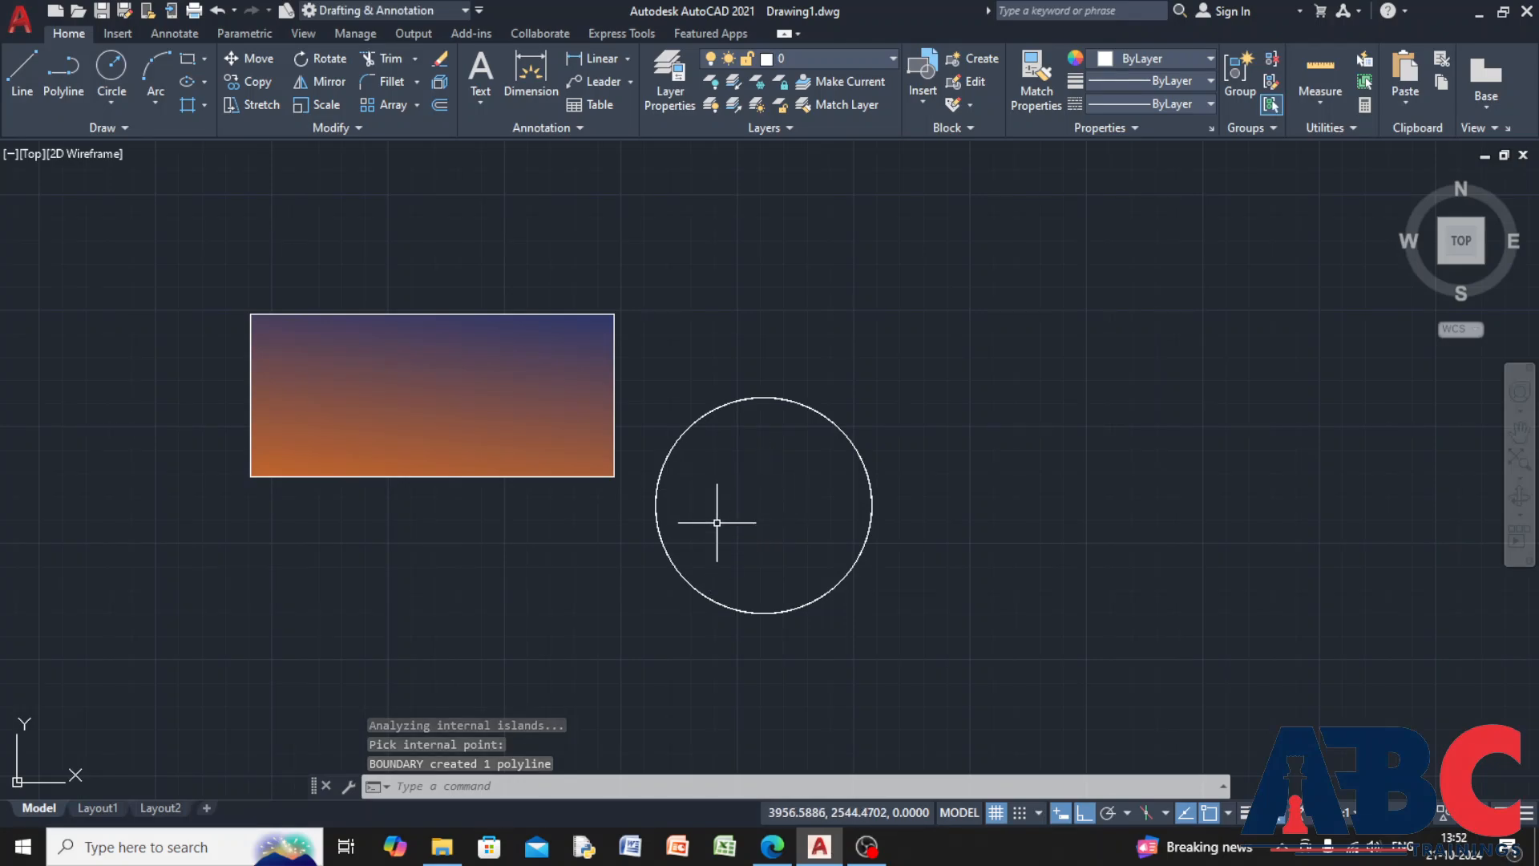
{"action": "scroll", "coordinate": [812, 401], "scroll_direction": "down", "scroll_amount": 3}
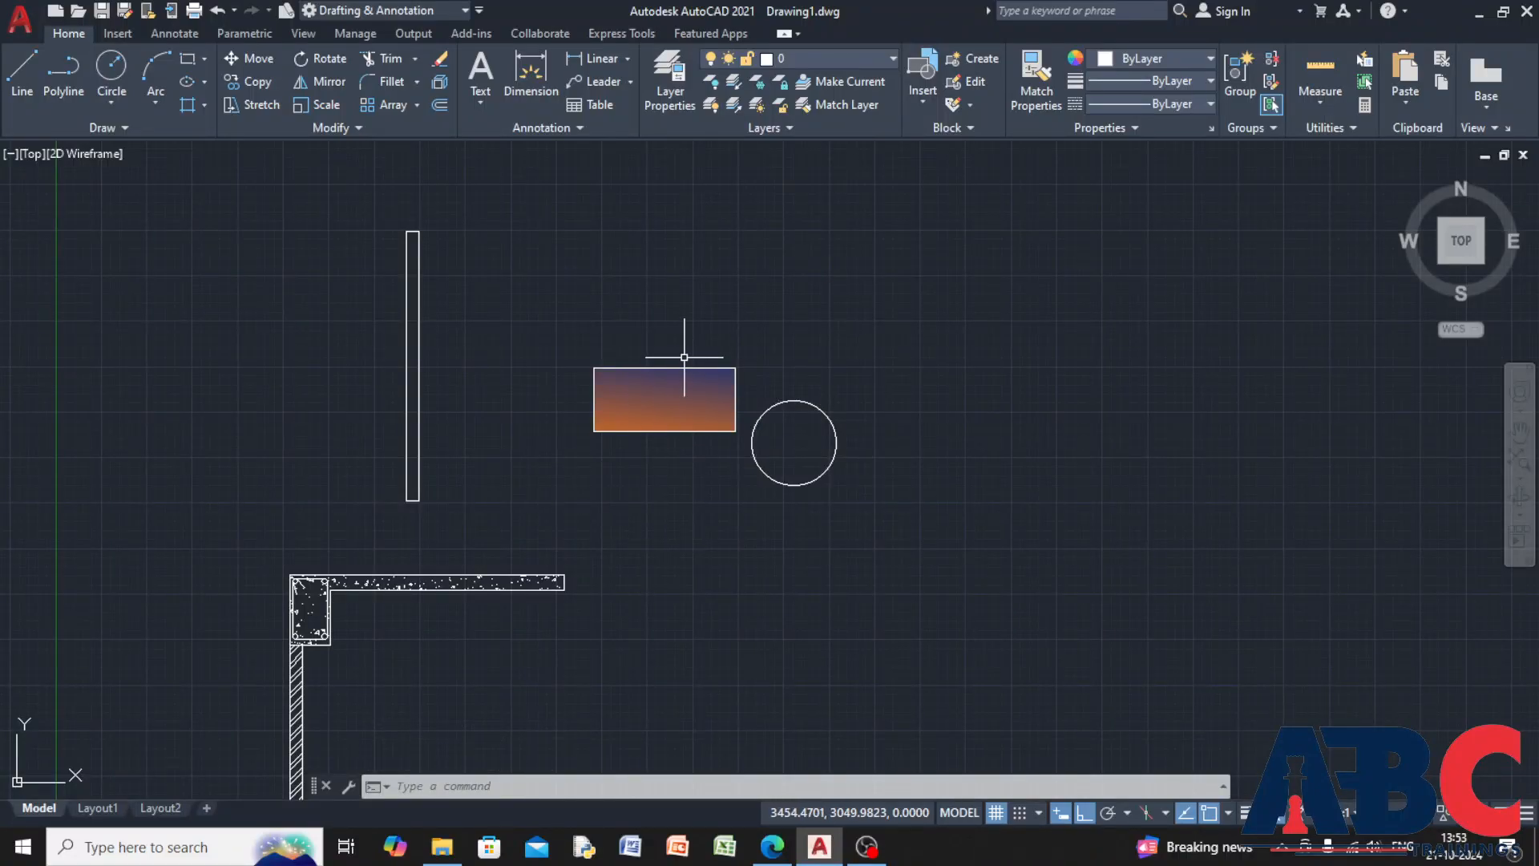
{"action": "scroll", "coordinate": [671, 389], "scroll_direction": "up", "scroll_amount": 4}
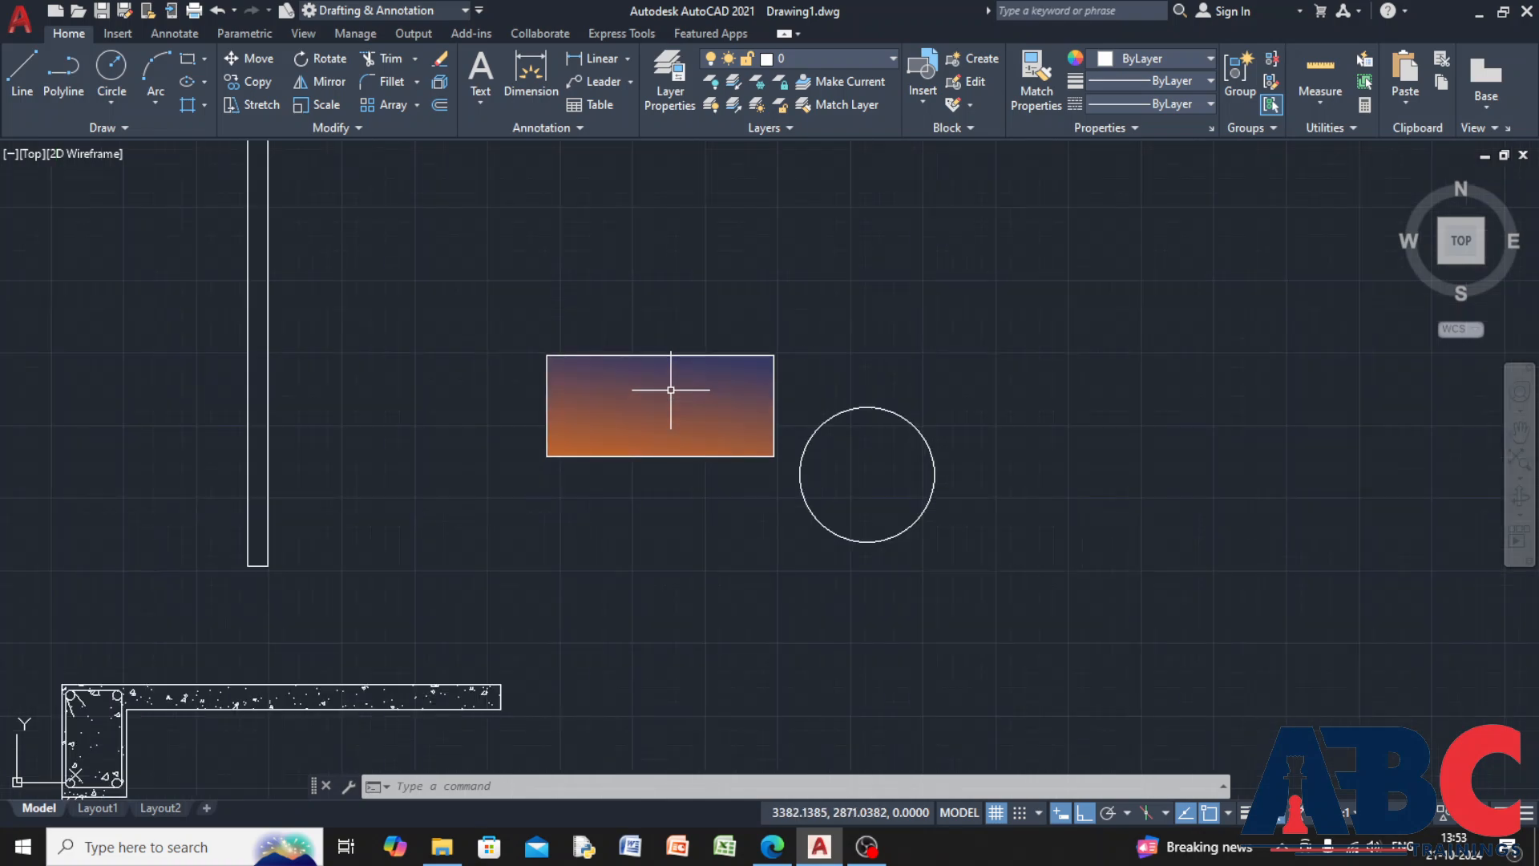
{"action": "scroll", "coordinate": [693, 404], "scroll_direction": "down", "scroll_amount": 2}
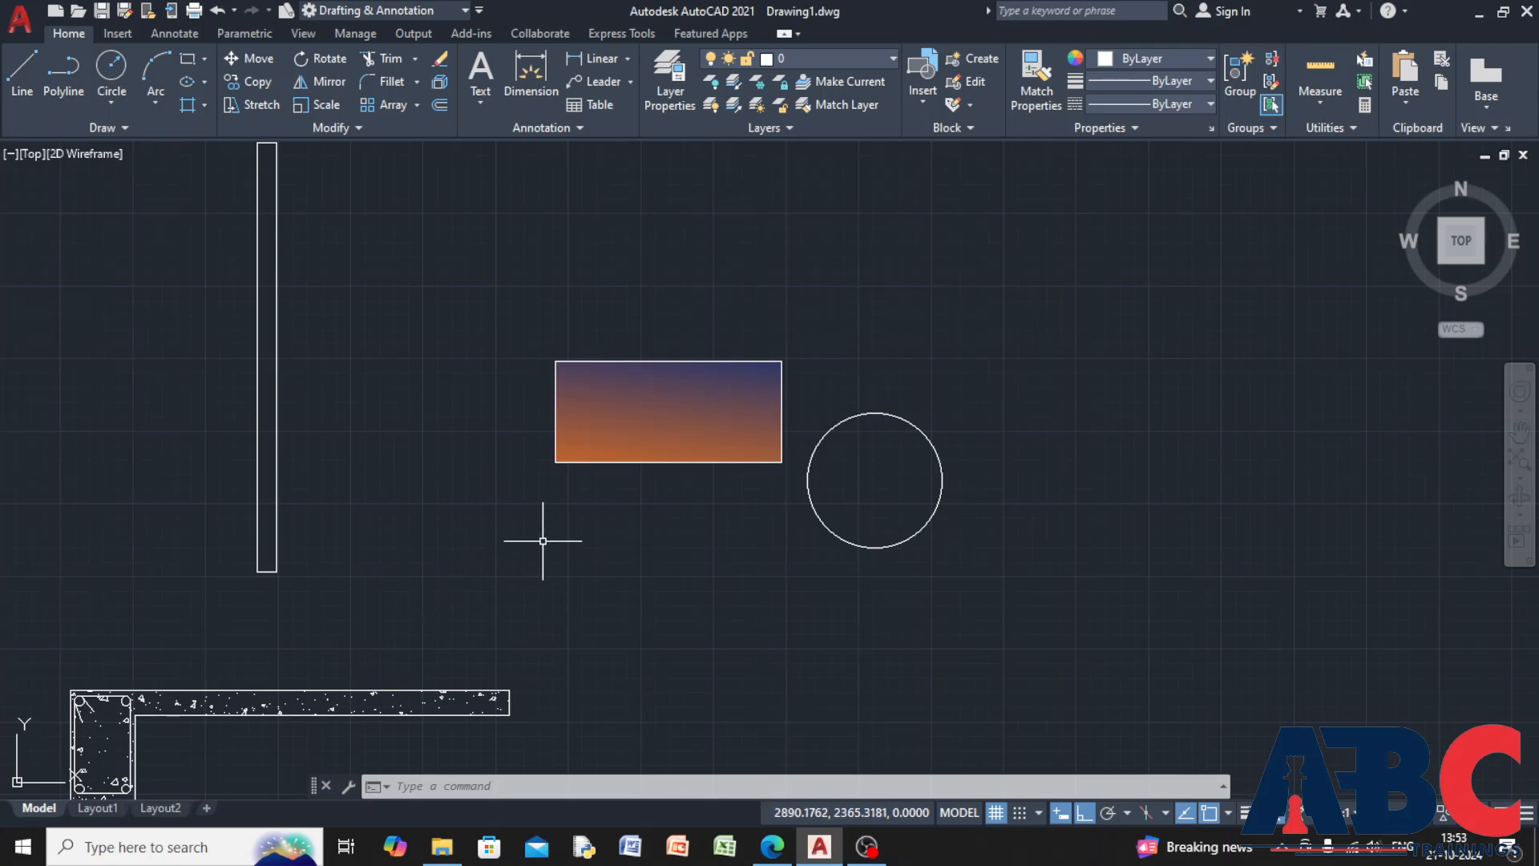
{"action": "scroll", "coordinate": [543, 541], "scroll_direction": "down", "scroll_amount": 4}
{"action": "mouse_move", "coordinate": [540, 540]}
{"action": "middle_mouse_down"}
{"action": "mouse_move", "coordinate": [594, 473]}
{"action": "mouse_move", "coordinate": [464, 522]}
{"action": "middle_mouse_up"}
{"action": "scroll", "coordinate": [467, 519], "scroll_direction": "up", "scroll_amount": 3}
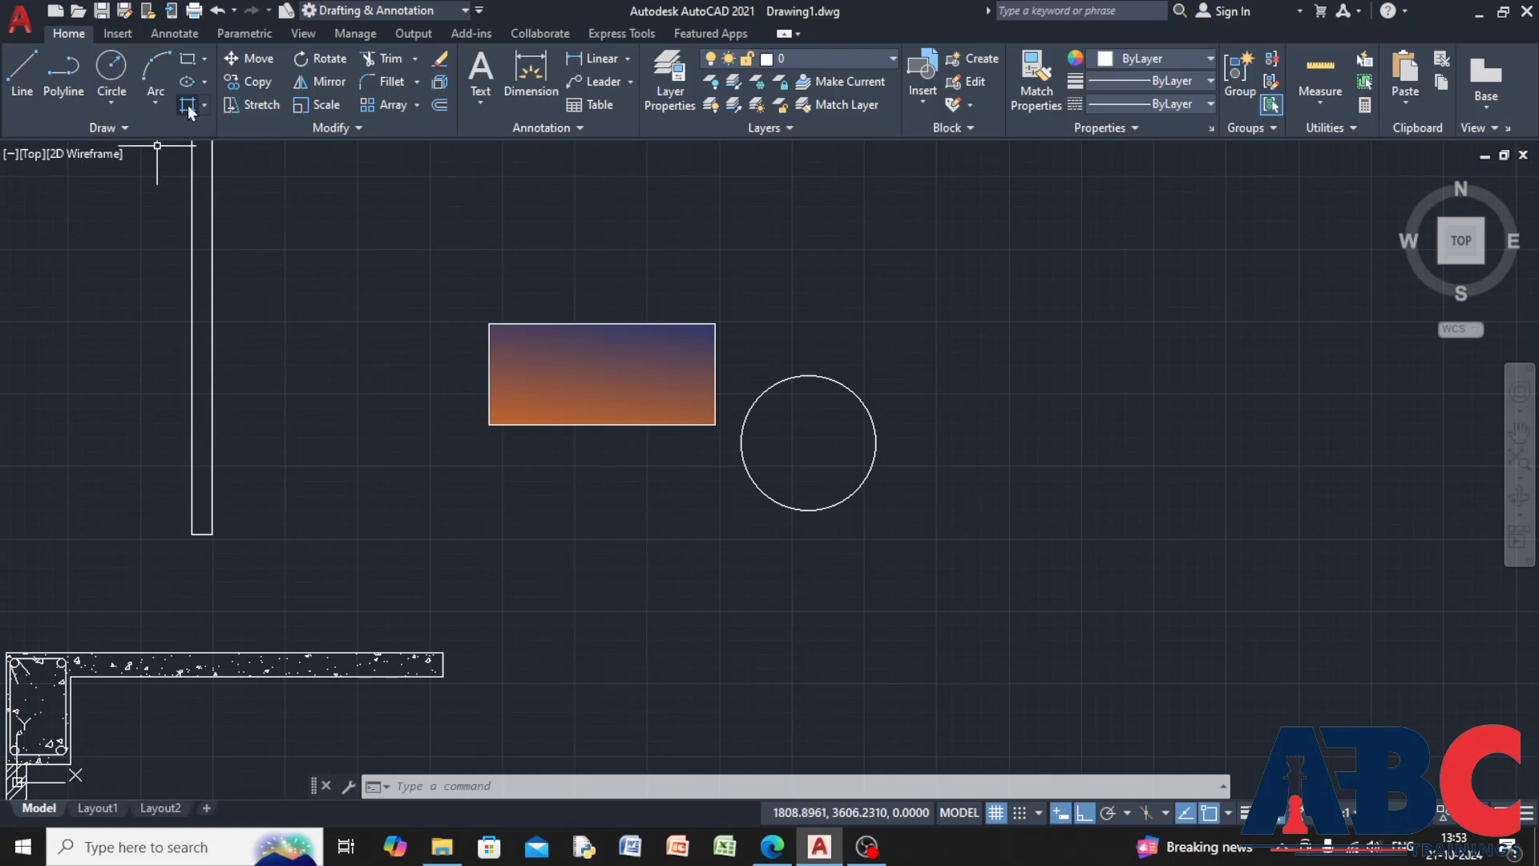
Draw three connected lines below and to the right of the circle as a narrow rectangle open on its left, lower side about 375 long
{"action": "left_click", "coordinate": [22, 80]}
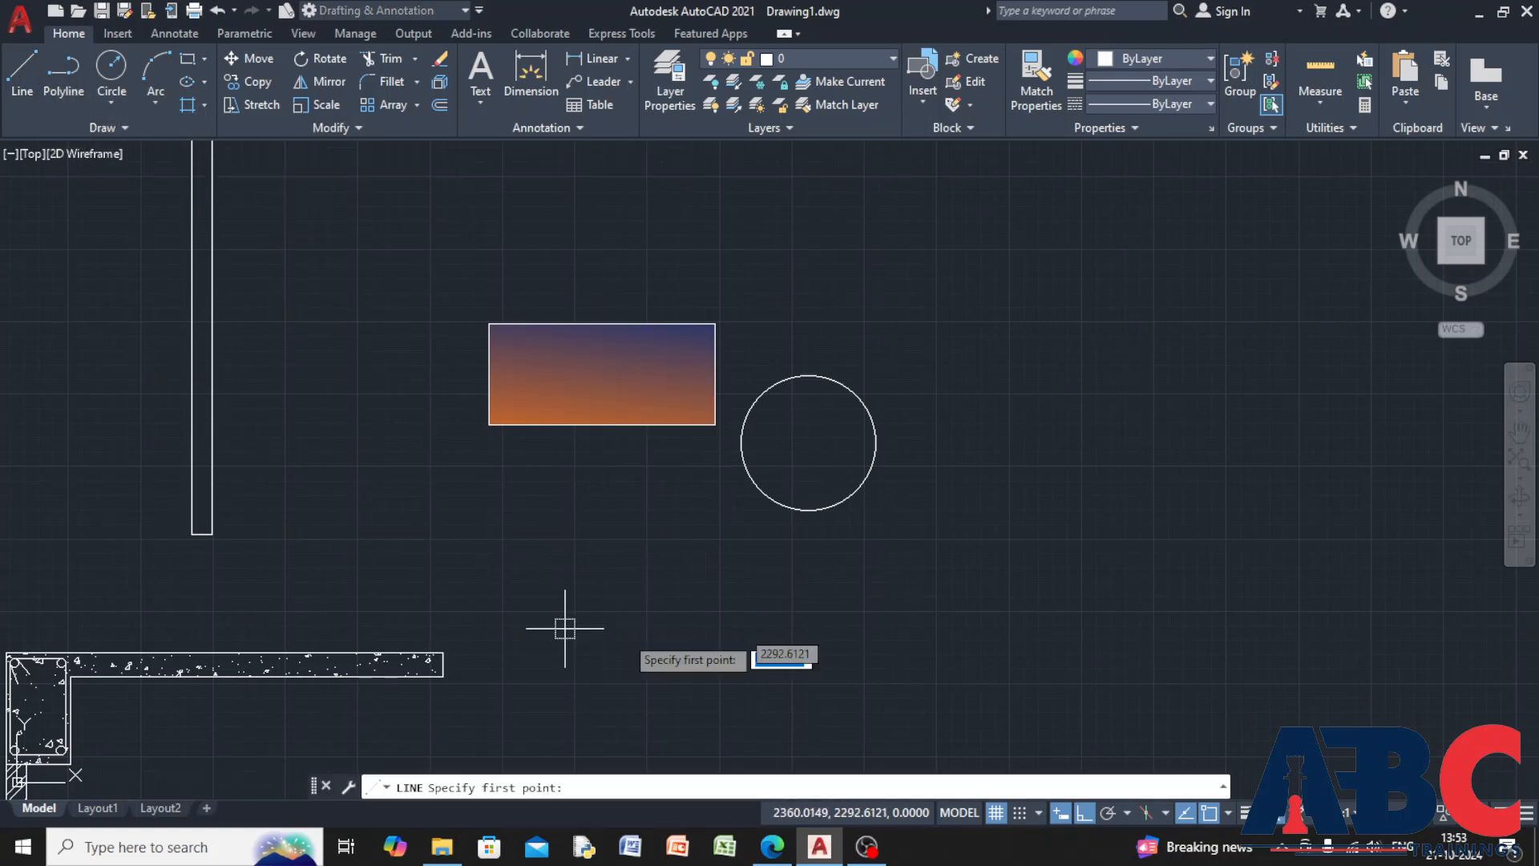
{"action": "left_click", "coordinate": [979, 523]}
{"action": "left_click", "coordinate": [1103, 523]}
{"action": "left_click", "coordinate": [1104, 554]}
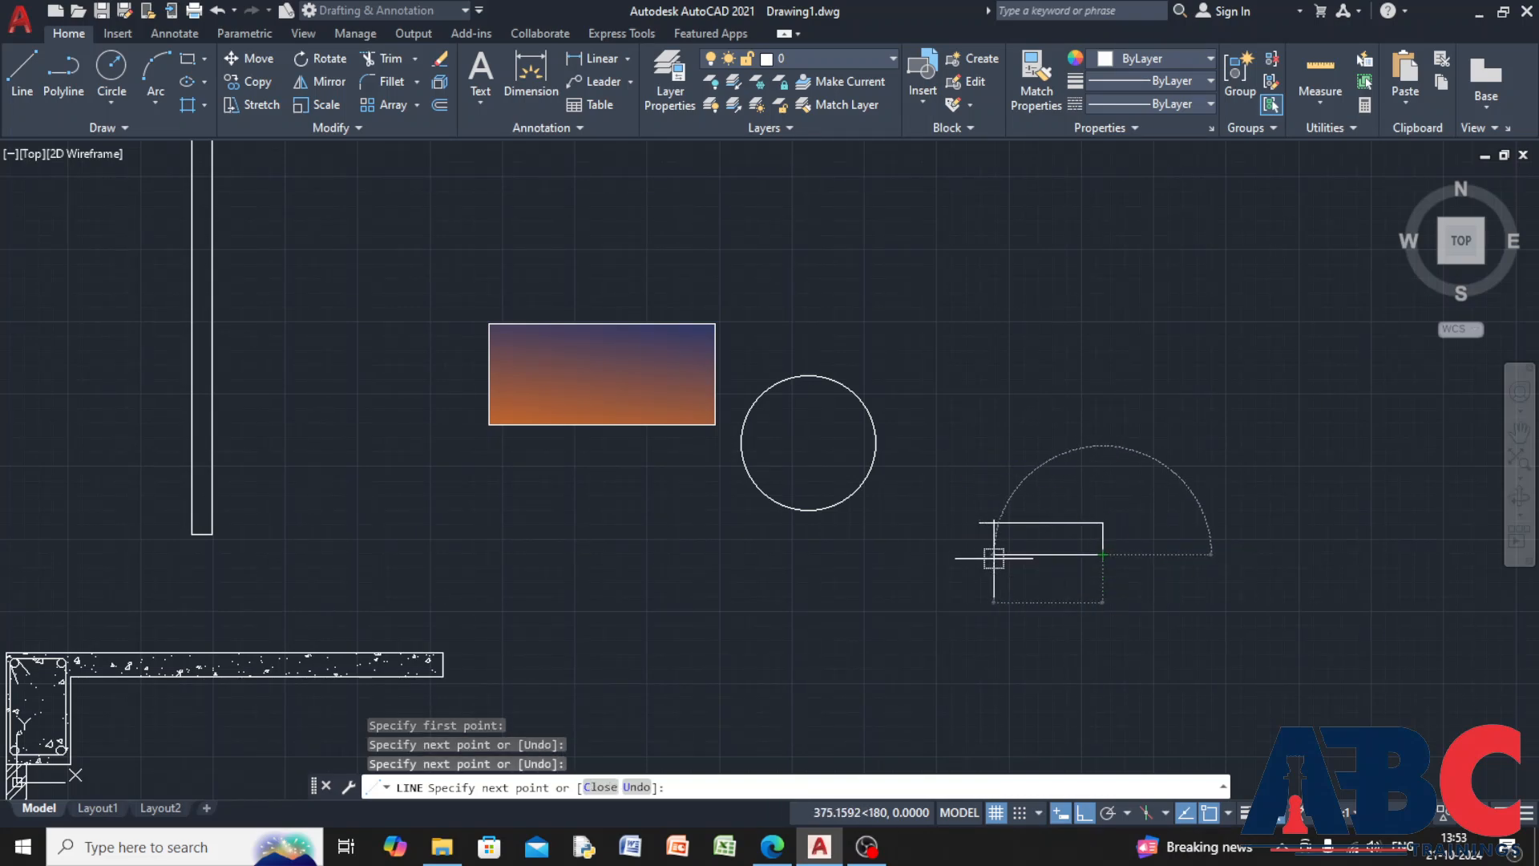
{"action": "left_click", "coordinate": [995, 556]}
{"action": "key", "text": "Escape"}
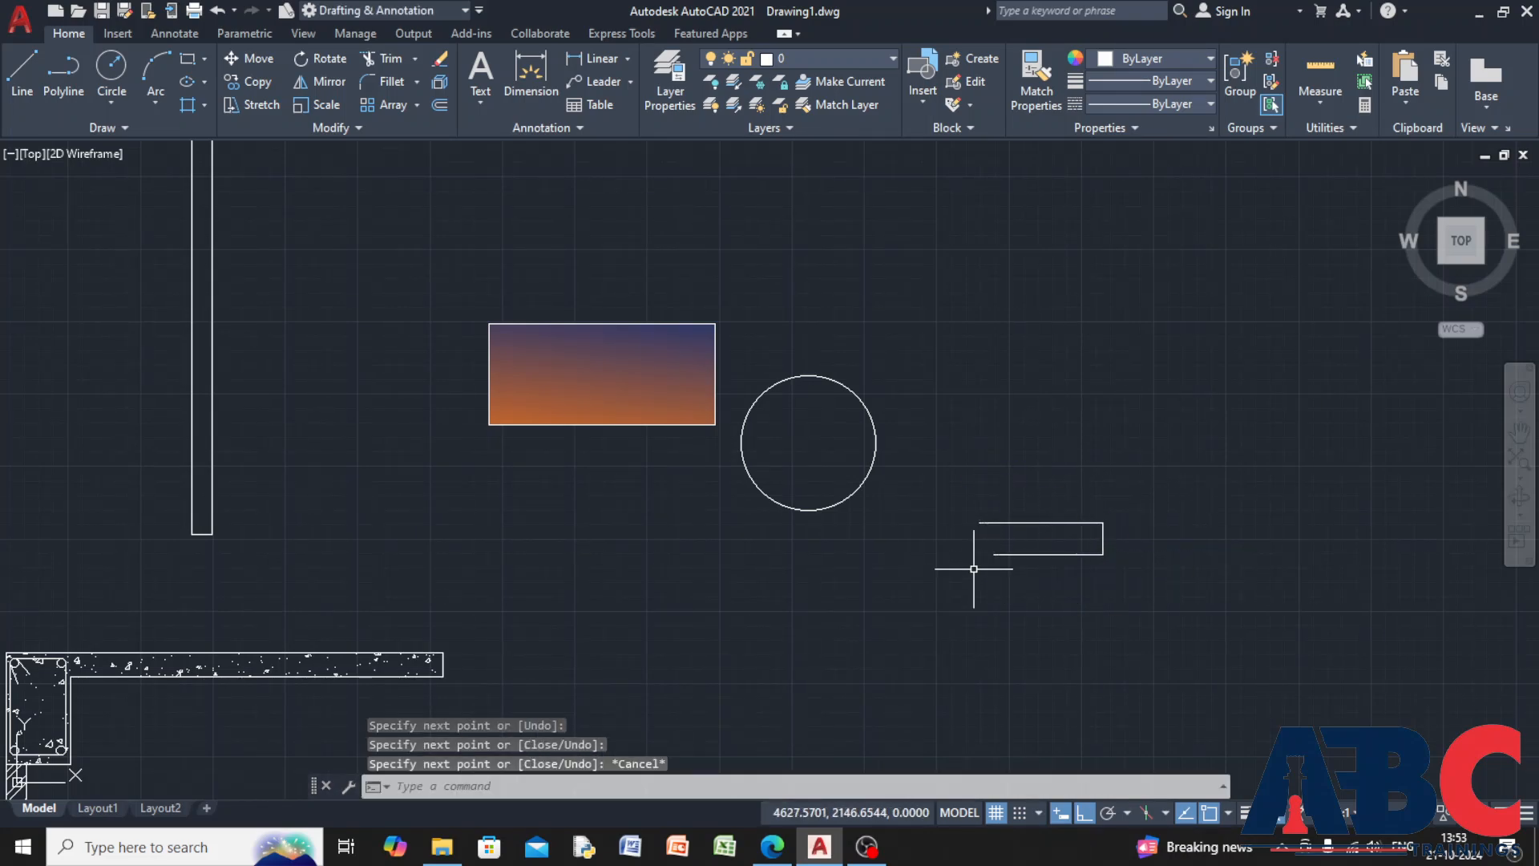
Try to create a boundary inside the open three-sided outline, and create a polyline boundary from the circle instead
{"action": "left_click", "coordinate": [189, 105]}
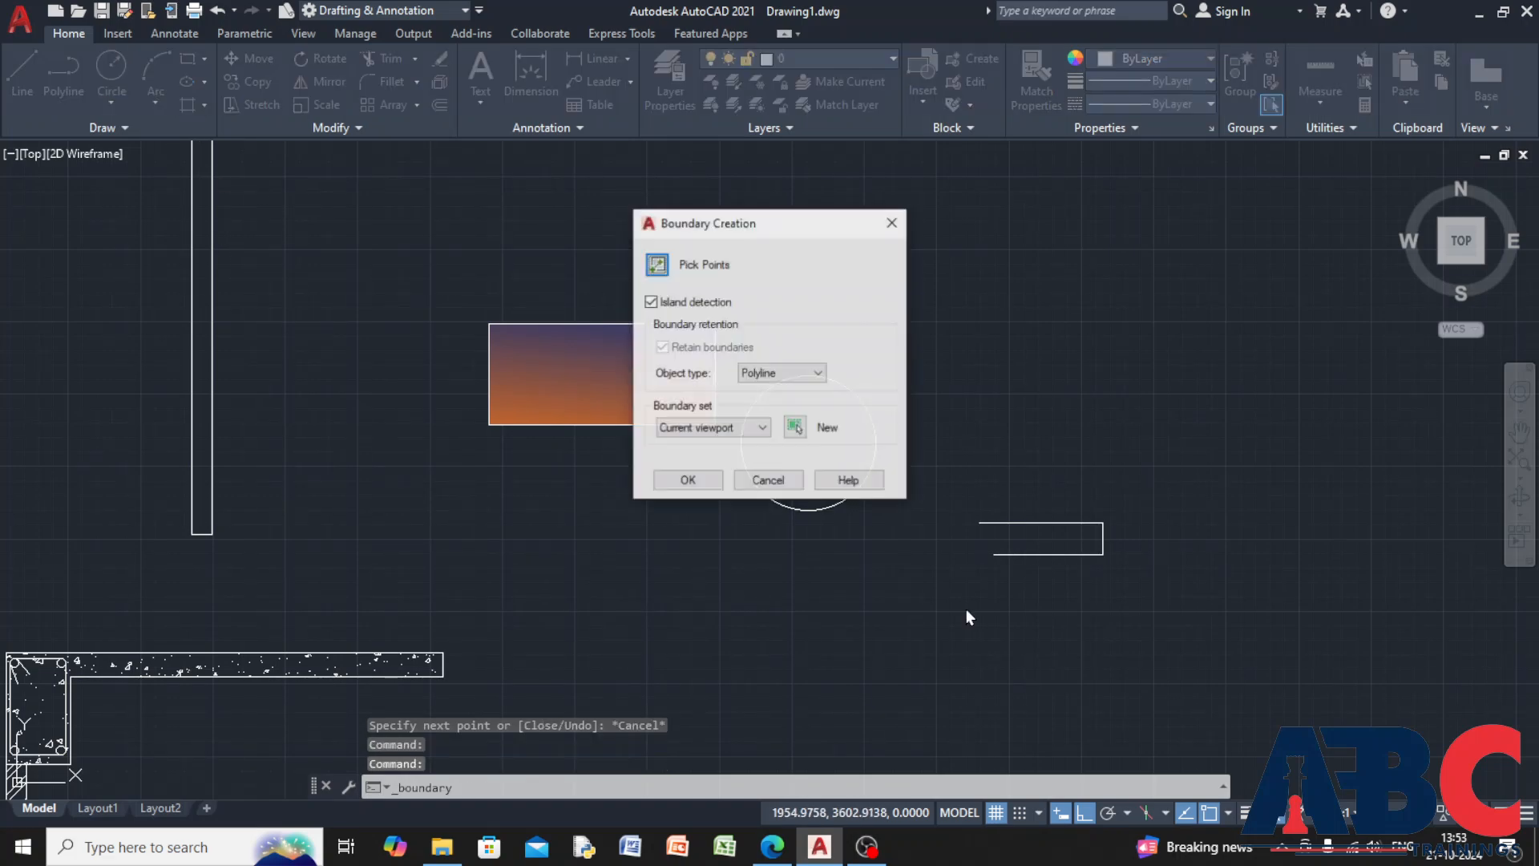
{"action": "left_click", "coordinate": [673, 483]}
{"action": "left_click", "coordinate": [1066, 543]}
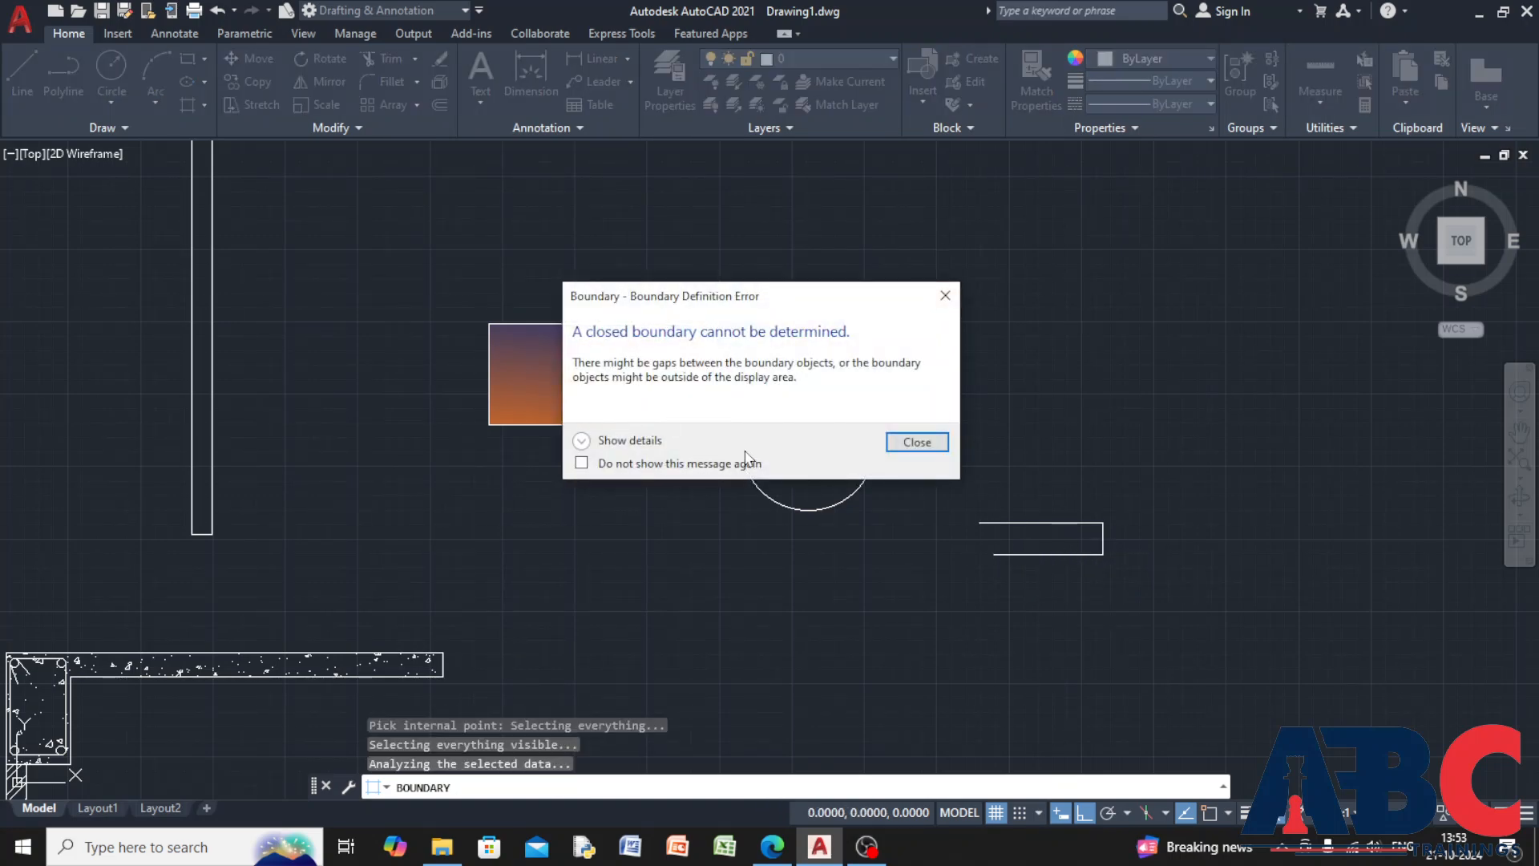
{"action": "left_click", "coordinate": [945, 295]}
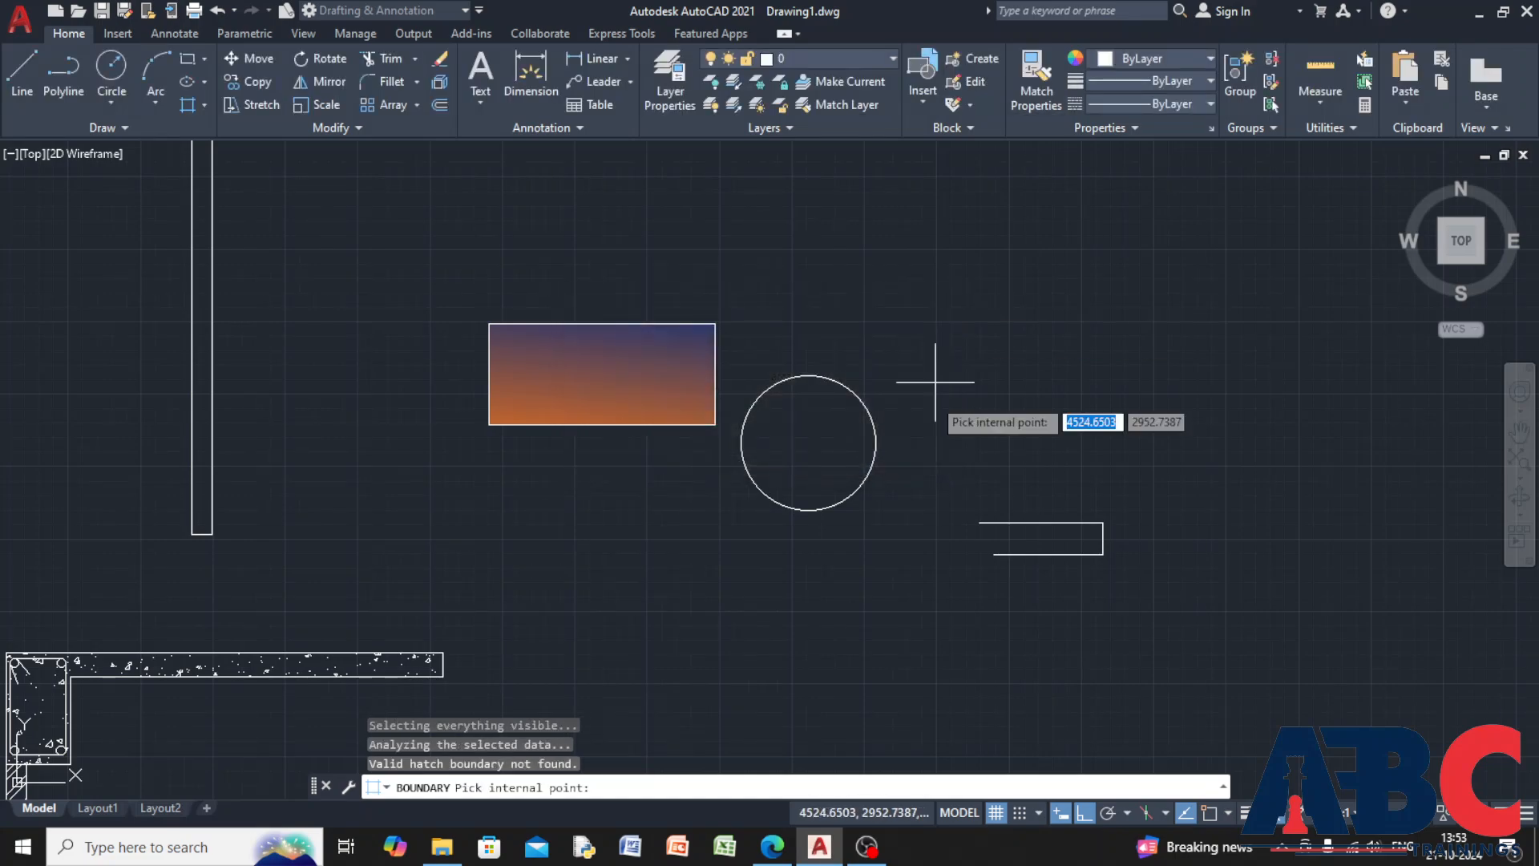
{"action": "left_click", "coordinate": [812, 449]}
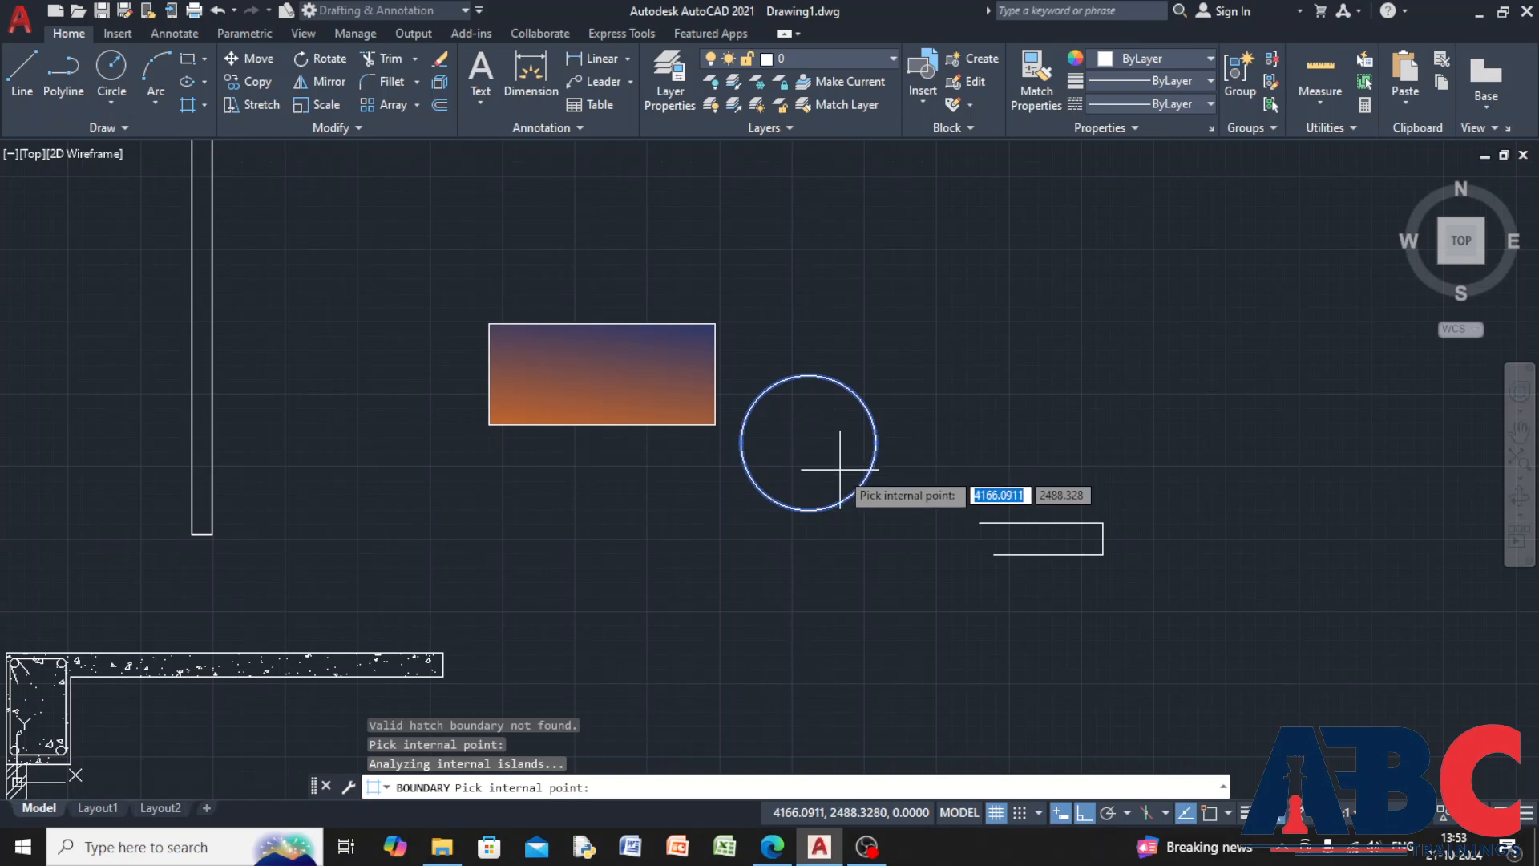
{"action": "key", "text": "Return"}
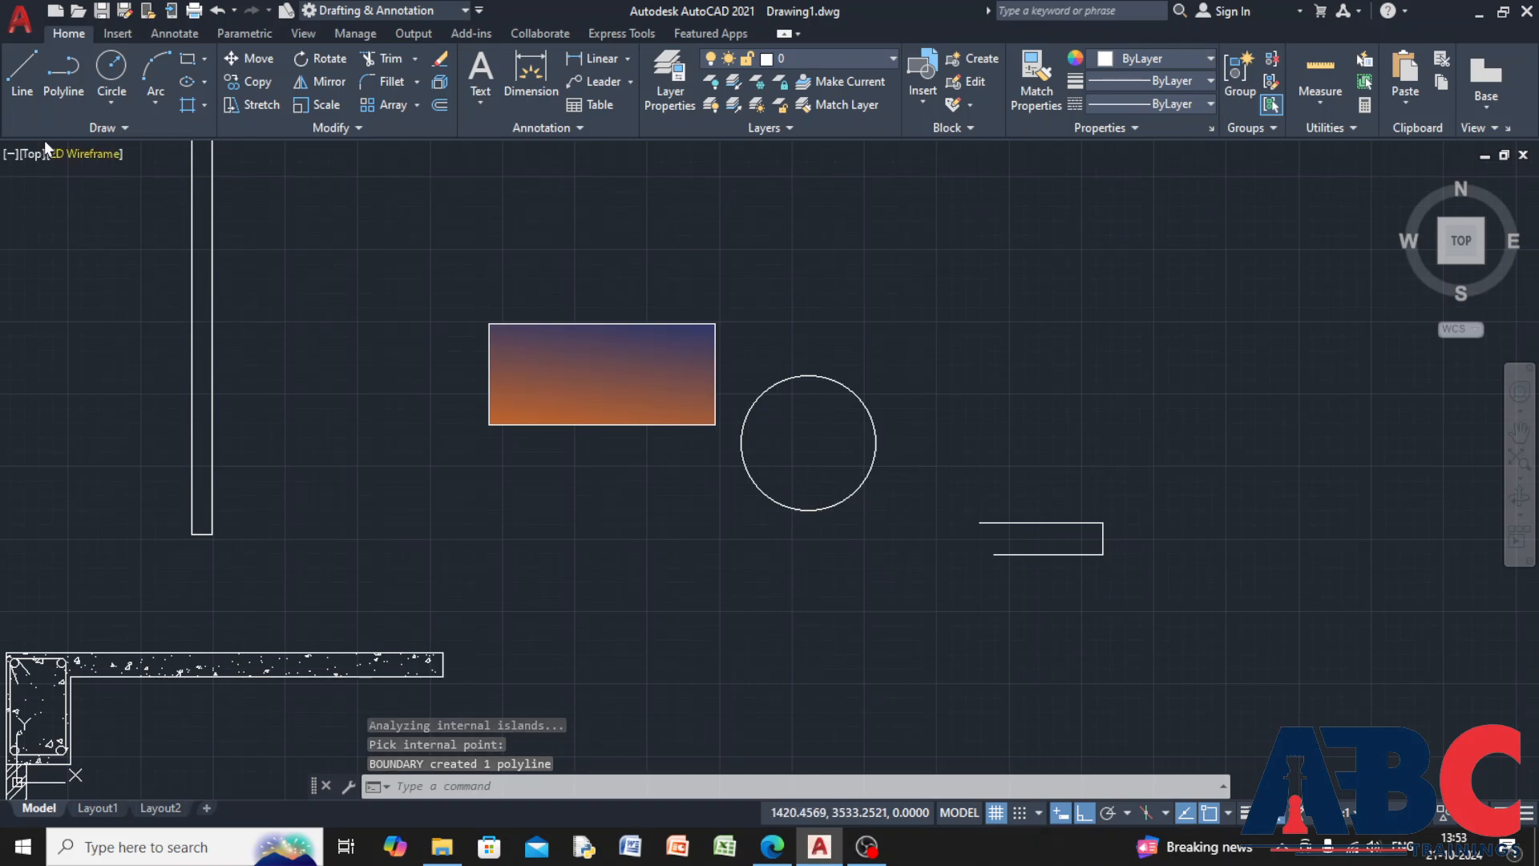
Try to create polyline boundaries from the tall upright strip and the circle, using the current viewport as boundary set
{"action": "left_click", "coordinate": [187, 107]}
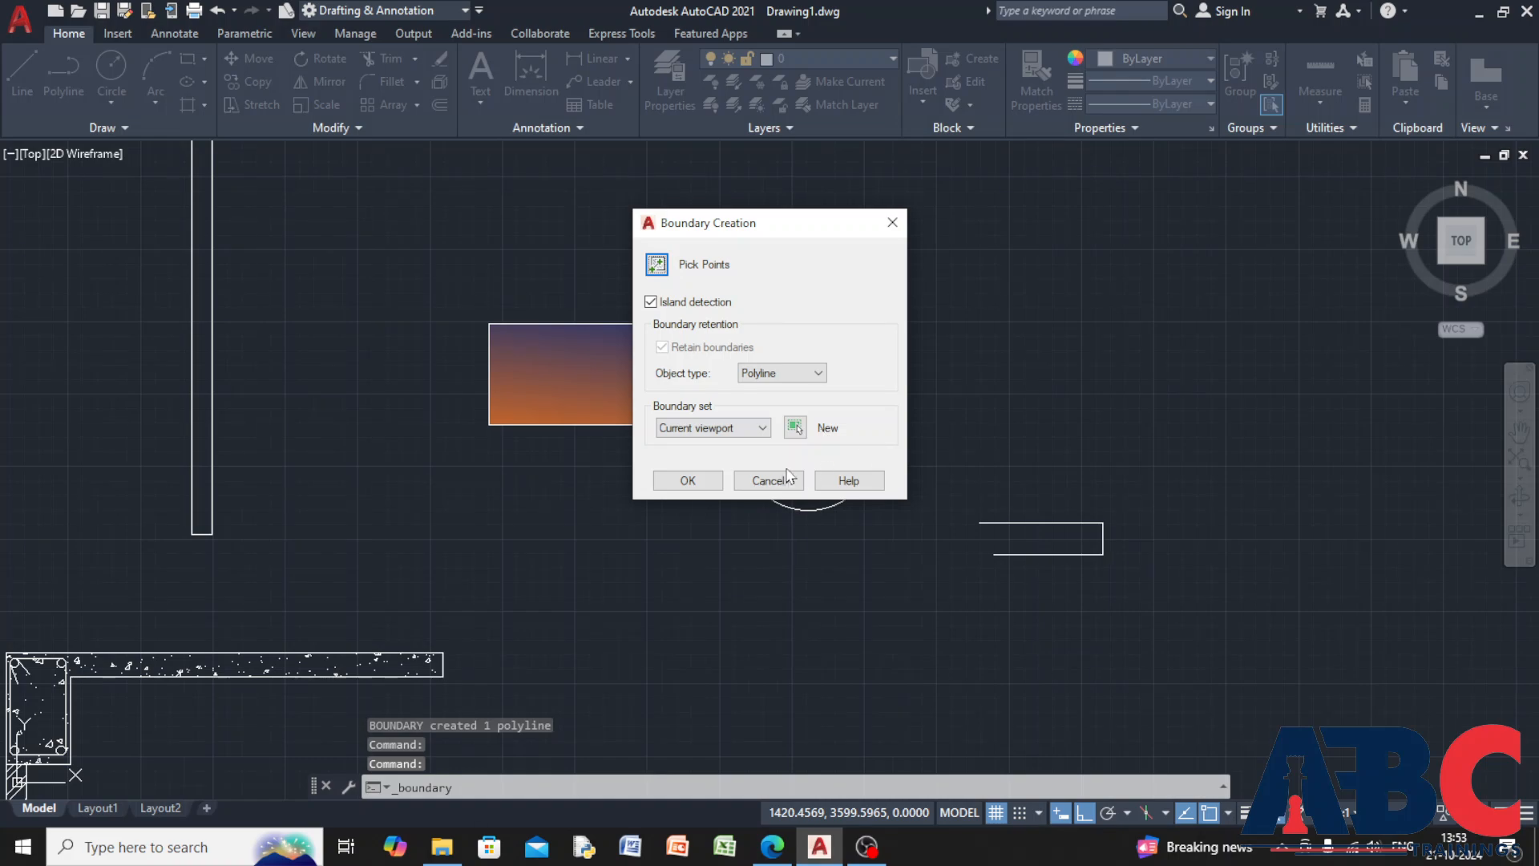
{"action": "left_click", "coordinate": [818, 373]}
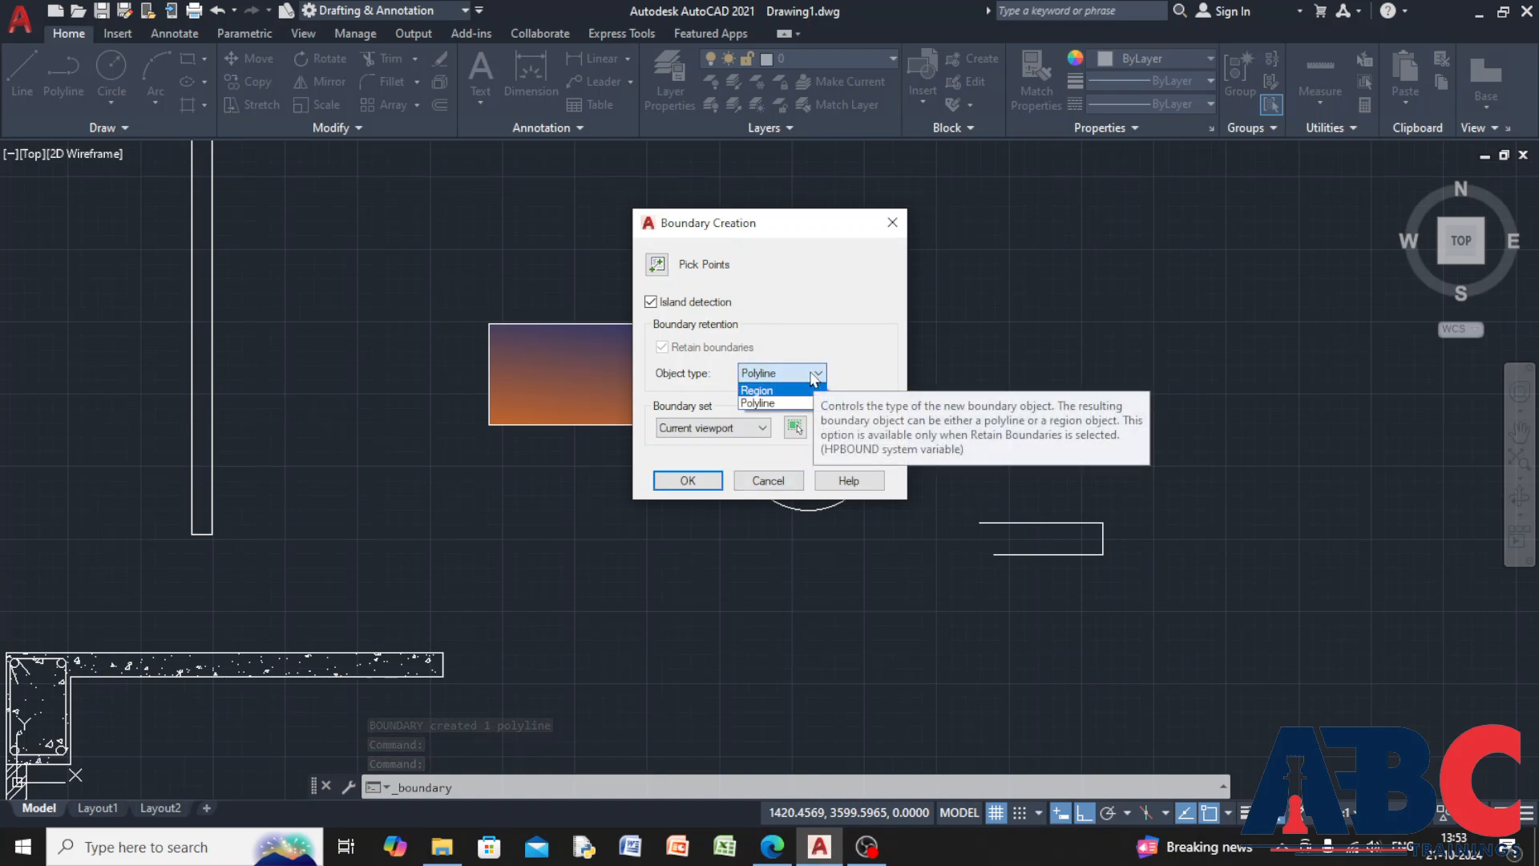
{"action": "left_click", "coordinate": [812, 374]}
{"action": "left_click", "coordinate": [758, 430]}
{"action": "left_click", "coordinate": [753, 430]}
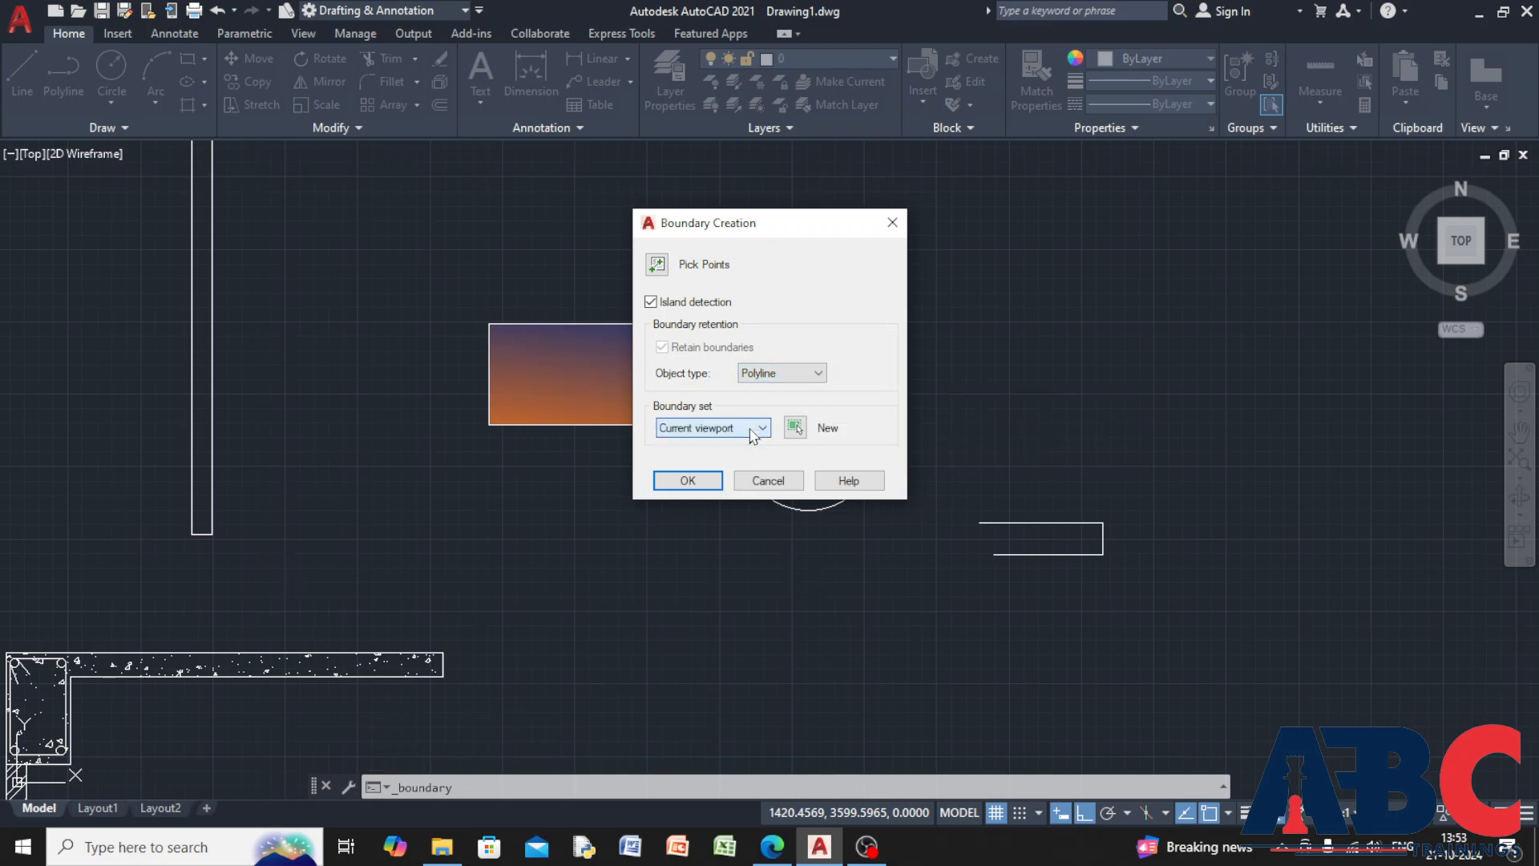
{"action": "left_click", "coordinate": [672, 481]}
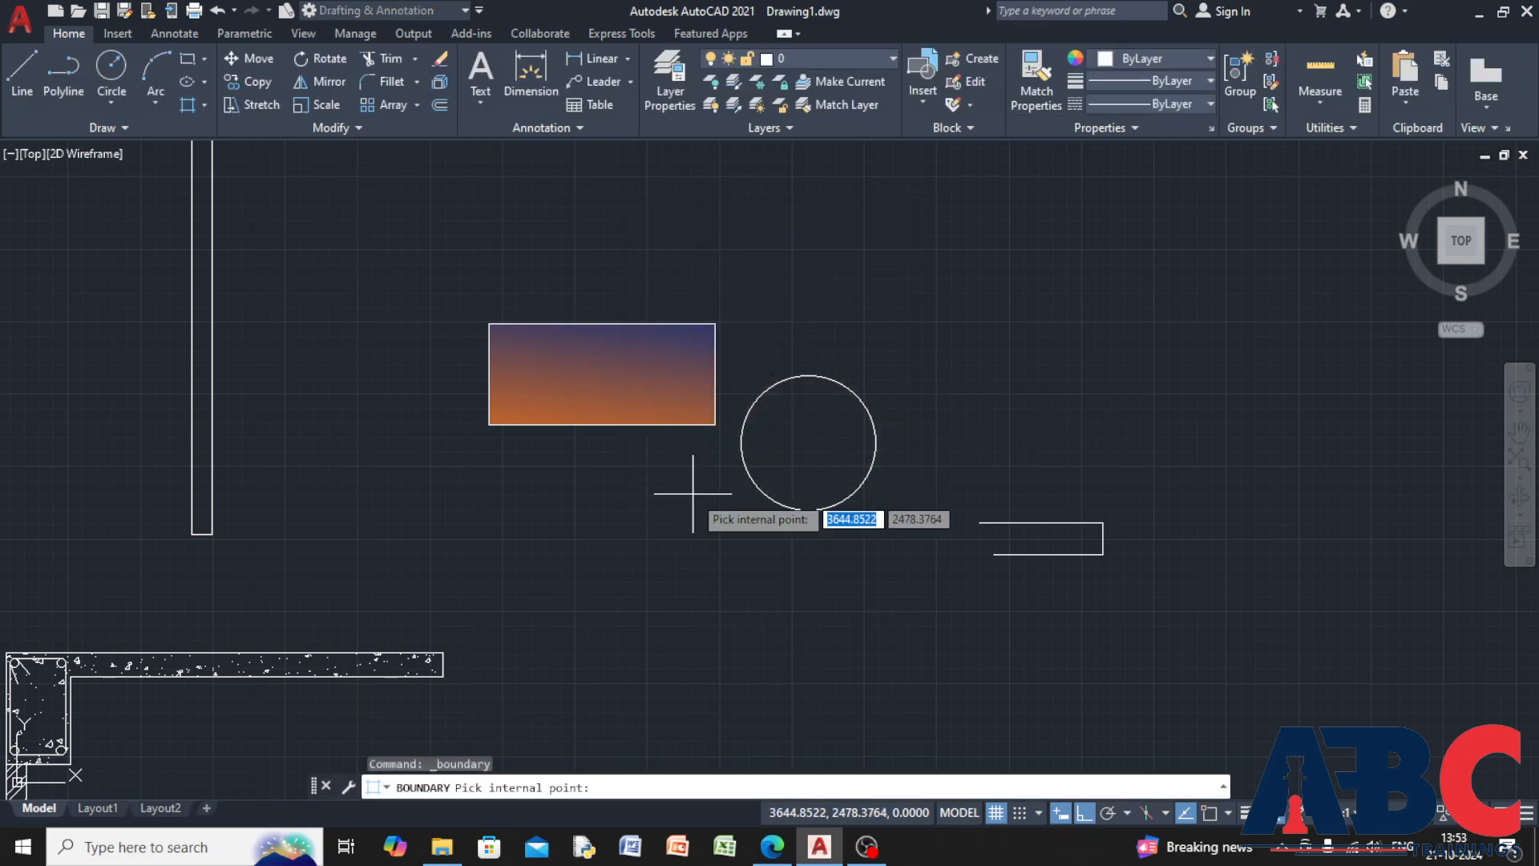
{"action": "left_click", "coordinate": [205, 476]}
{"action": "left_click", "coordinate": [823, 454]}
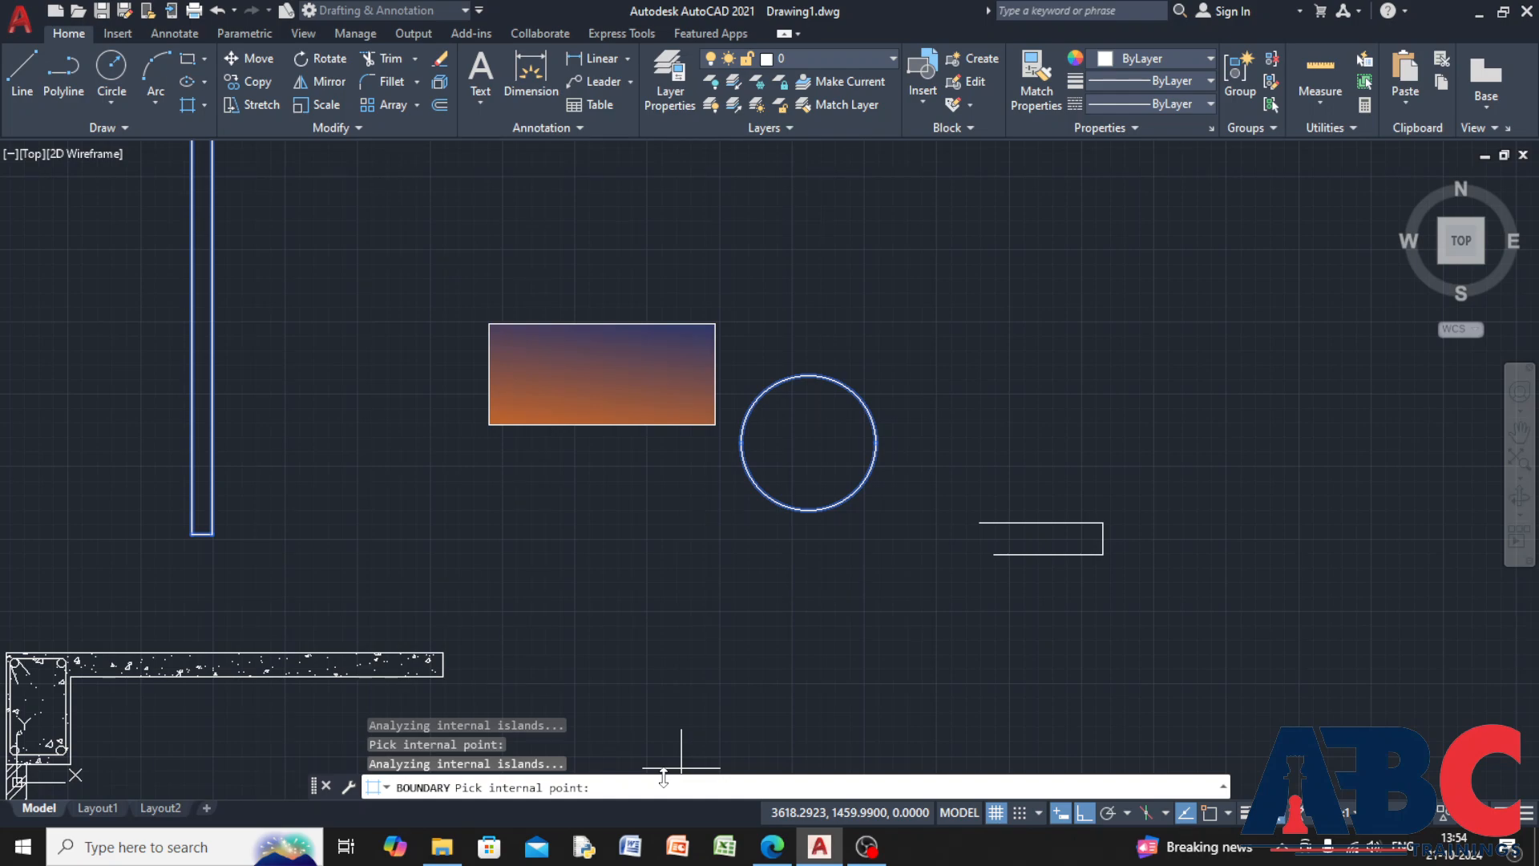
{"action": "key", "text": "Return"}
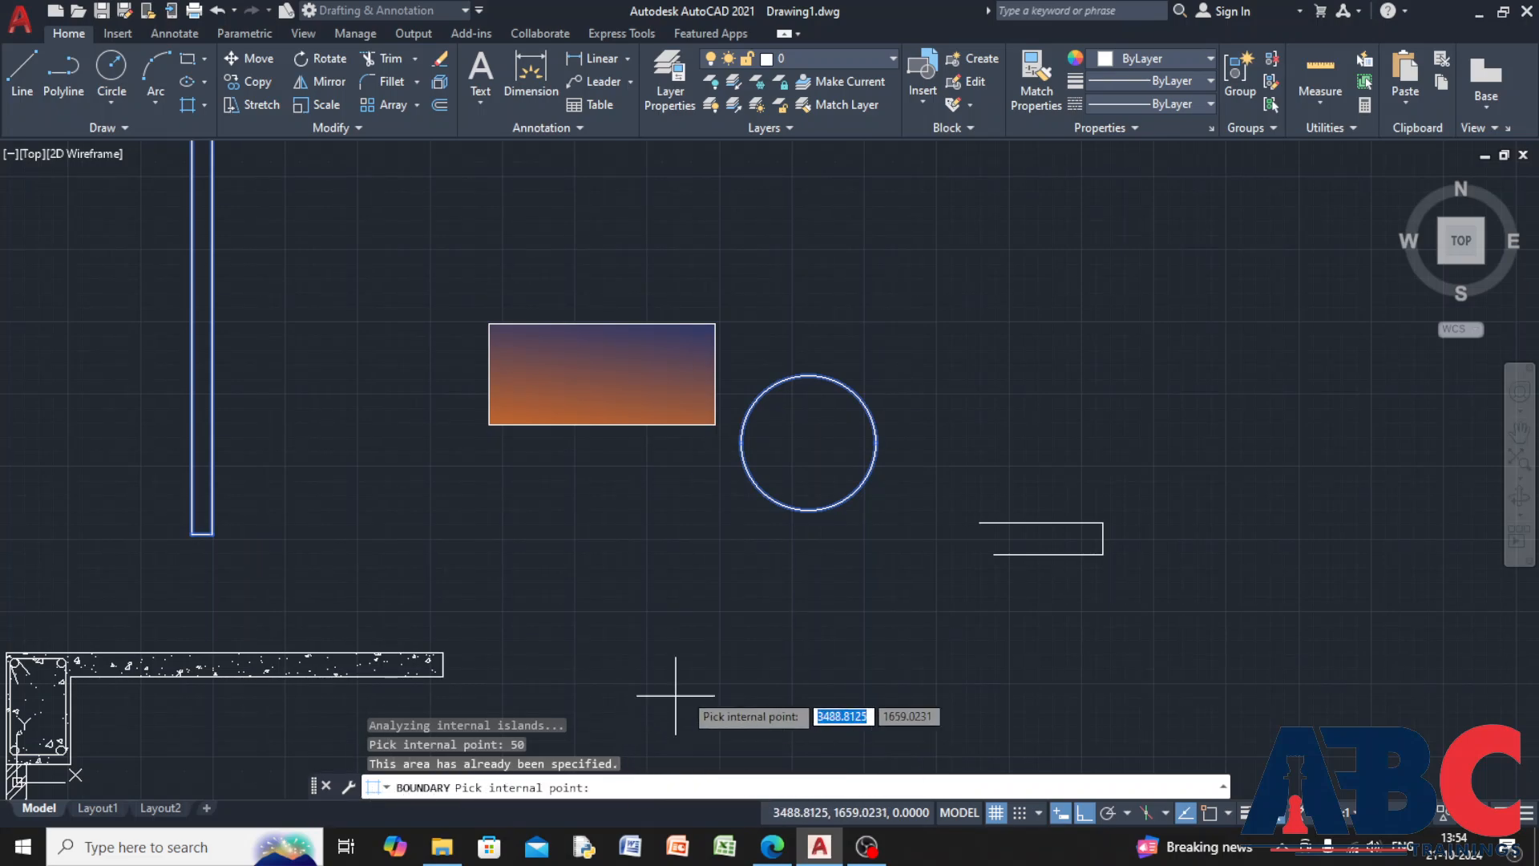
{"action": "key", "text": "Escape"}
{"action": "key", "text": "Escape"}
{"action": "key", "text": "Escape"}
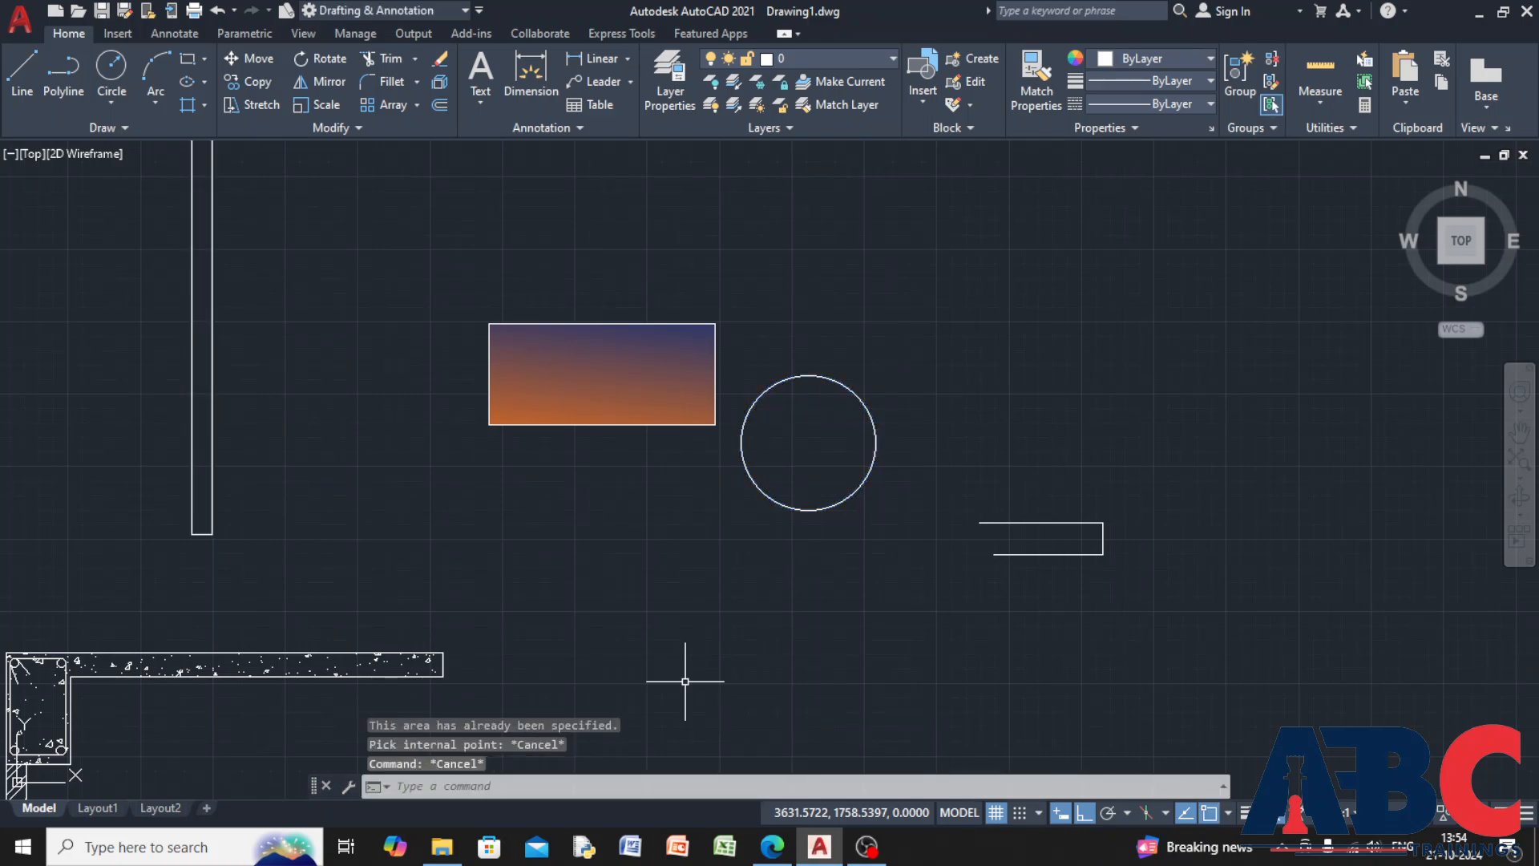
{"action": "scroll", "coordinate": [665, 680], "scroll_direction": "down", "scroll_amount": 6}
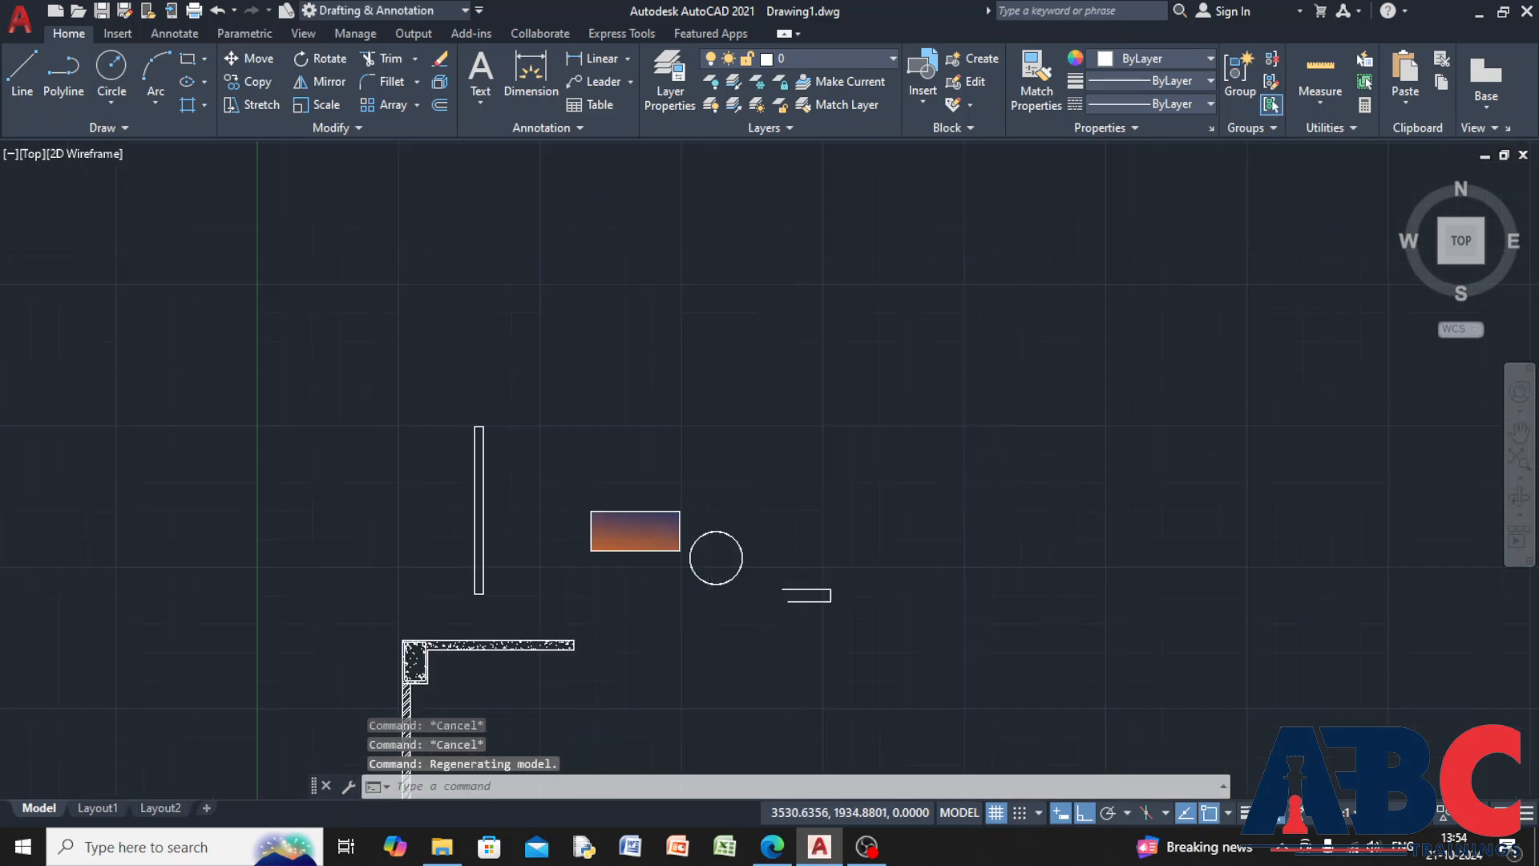
{"action": "scroll", "coordinate": [687, 618], "scroll_direction": "up", "scroll_amount": 4}
{"action": "scroll", "coordinate": [785, 611], "scroll_direction": "up", "scroll_amount": 2}
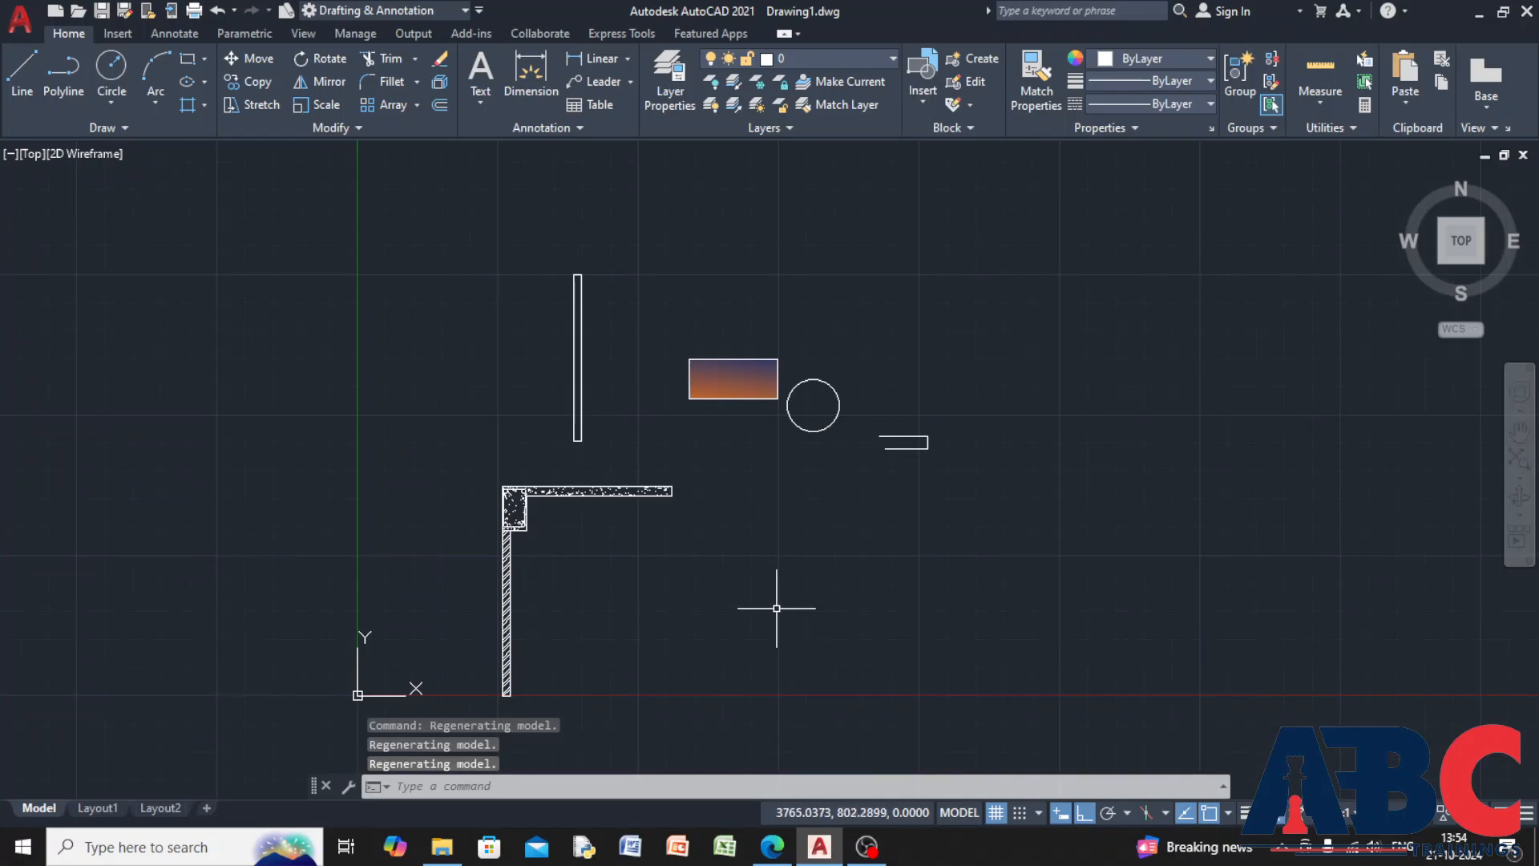